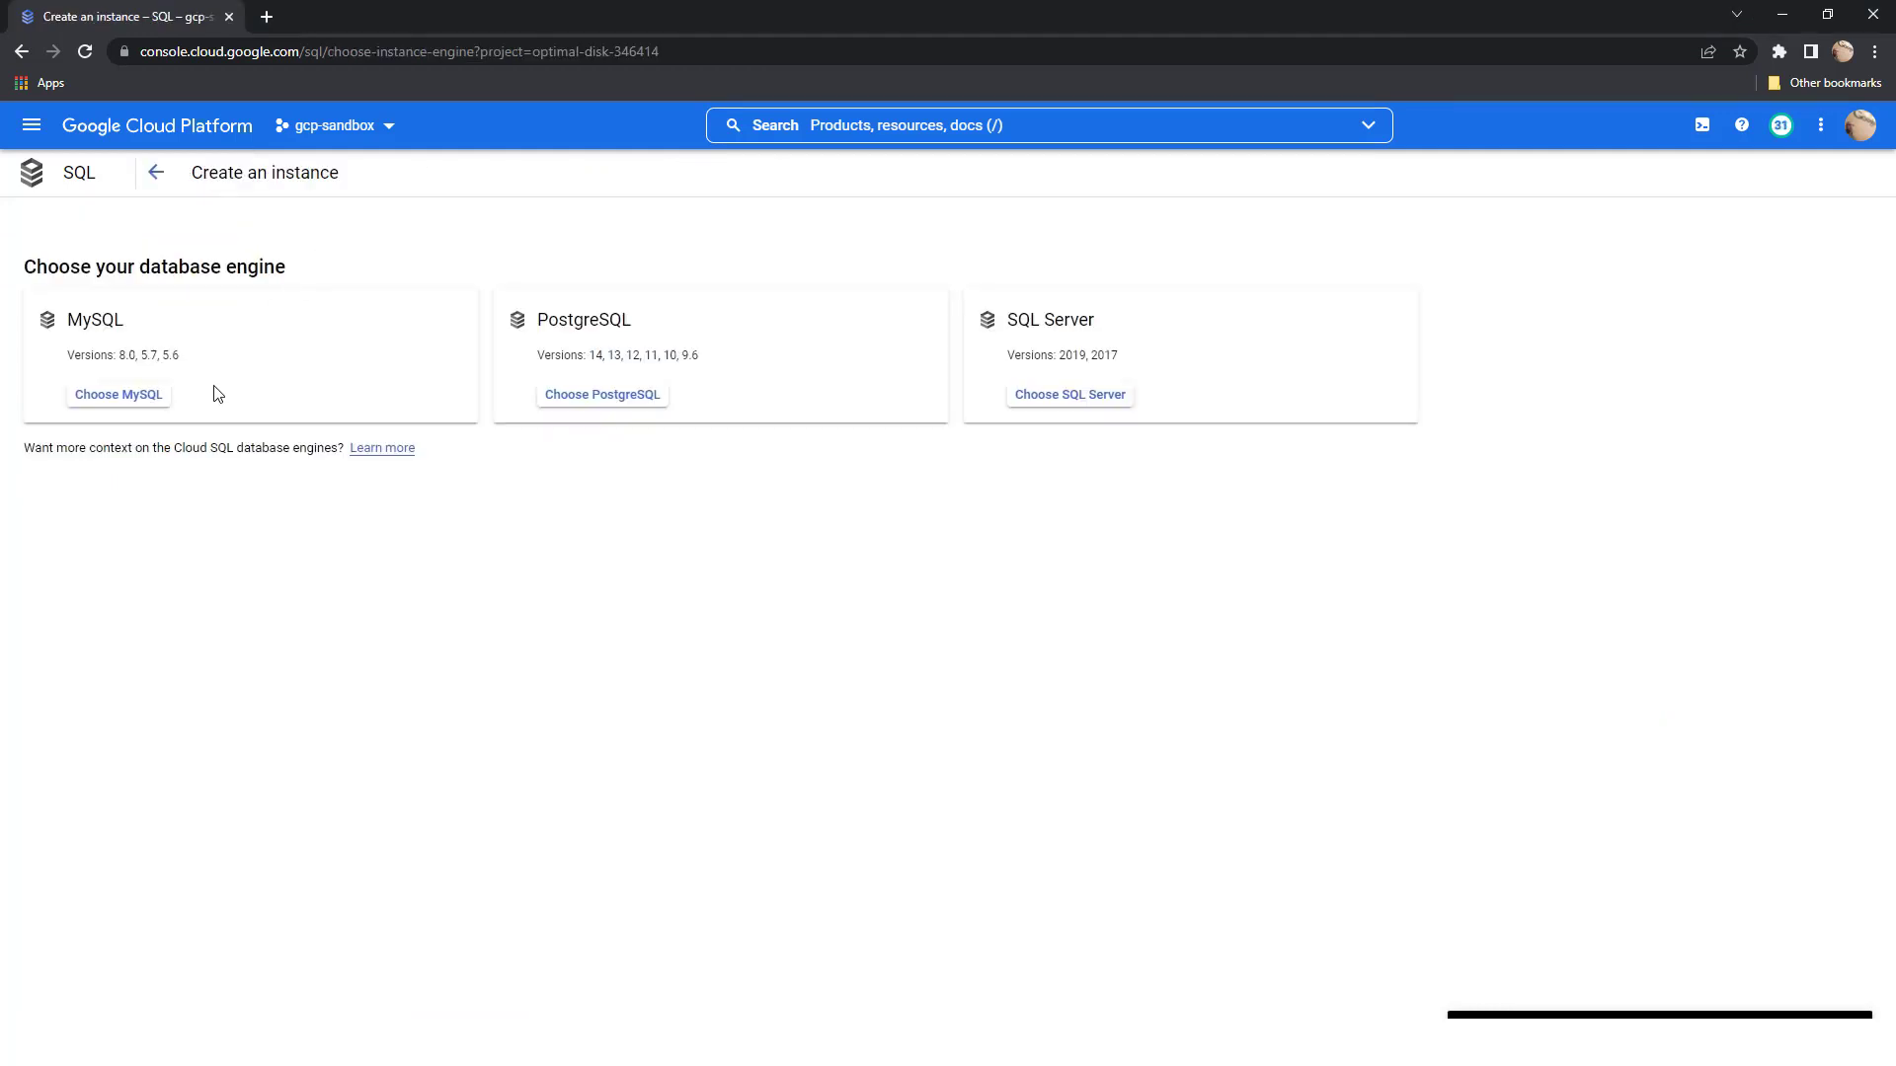
Choose MySQL as the database engine, set the instance ID to my-testing-instance-2 and generate the root password
click(121, 401)
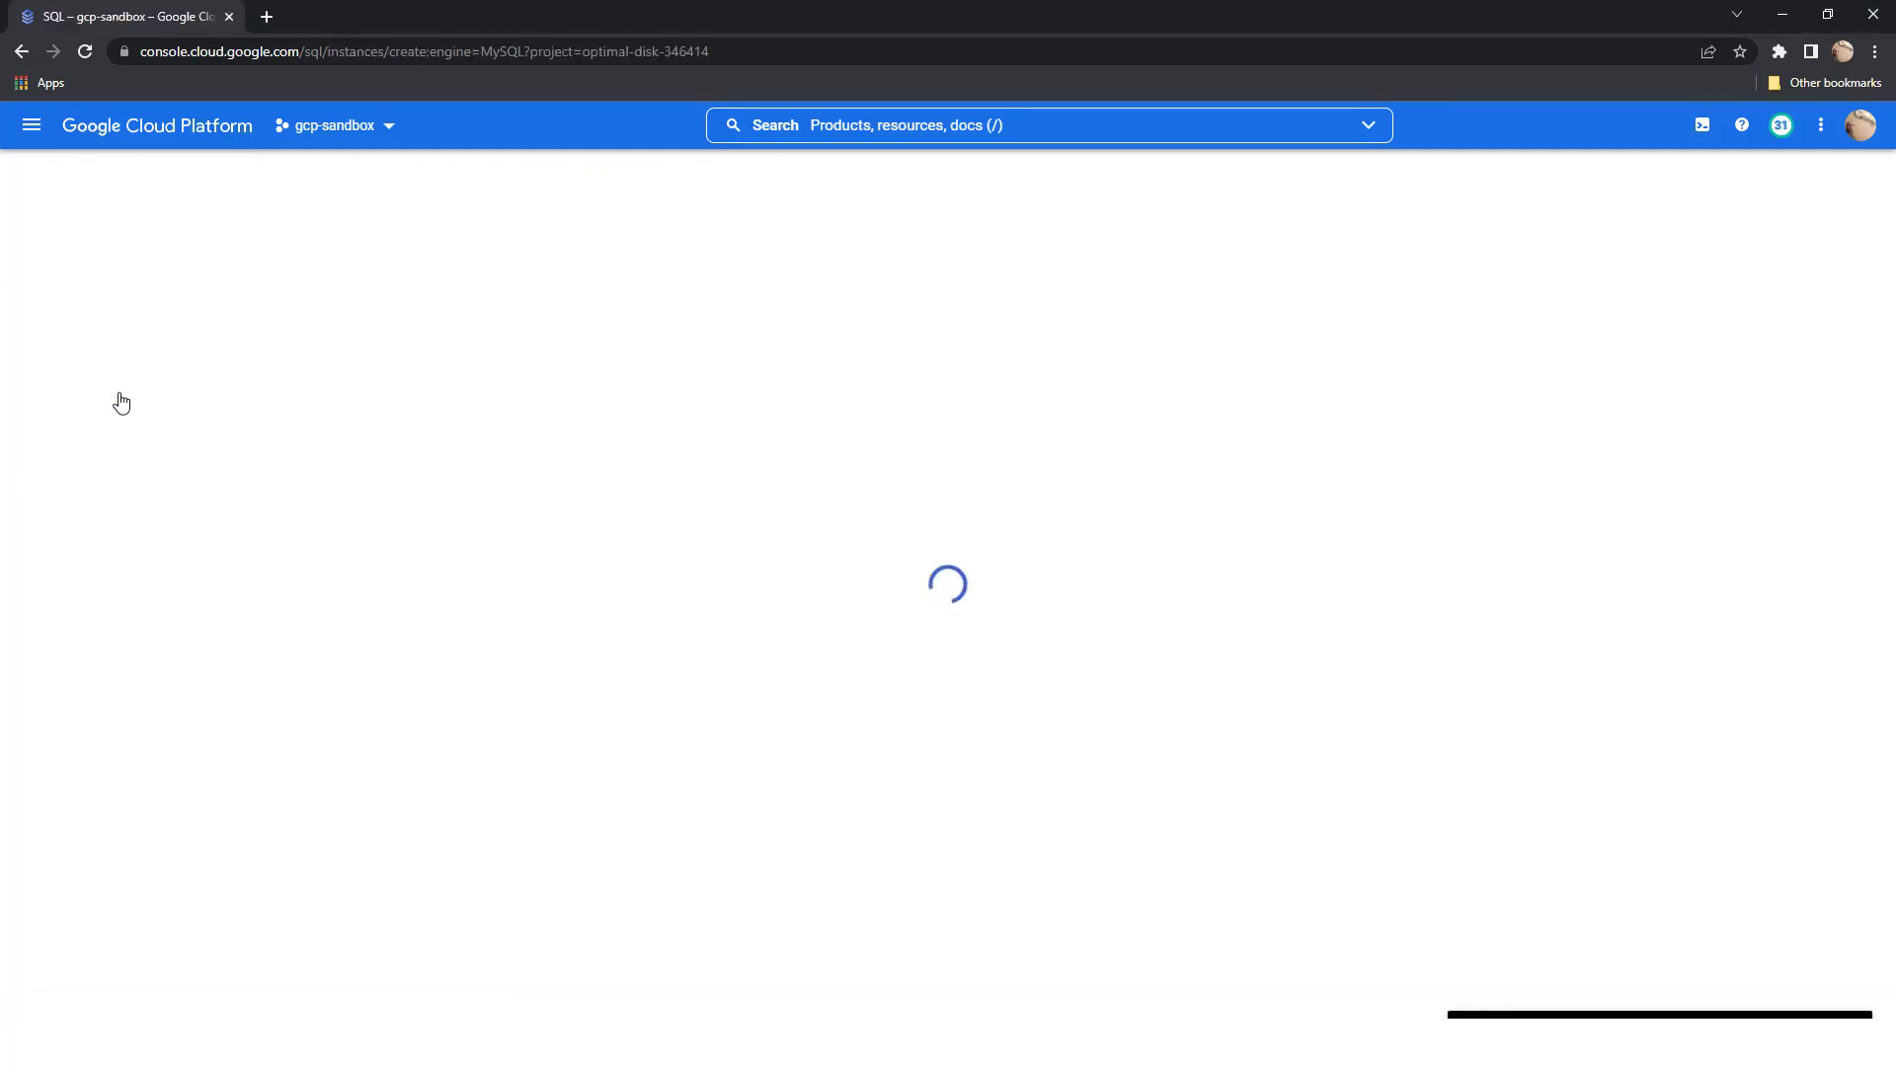
click(167, 284)
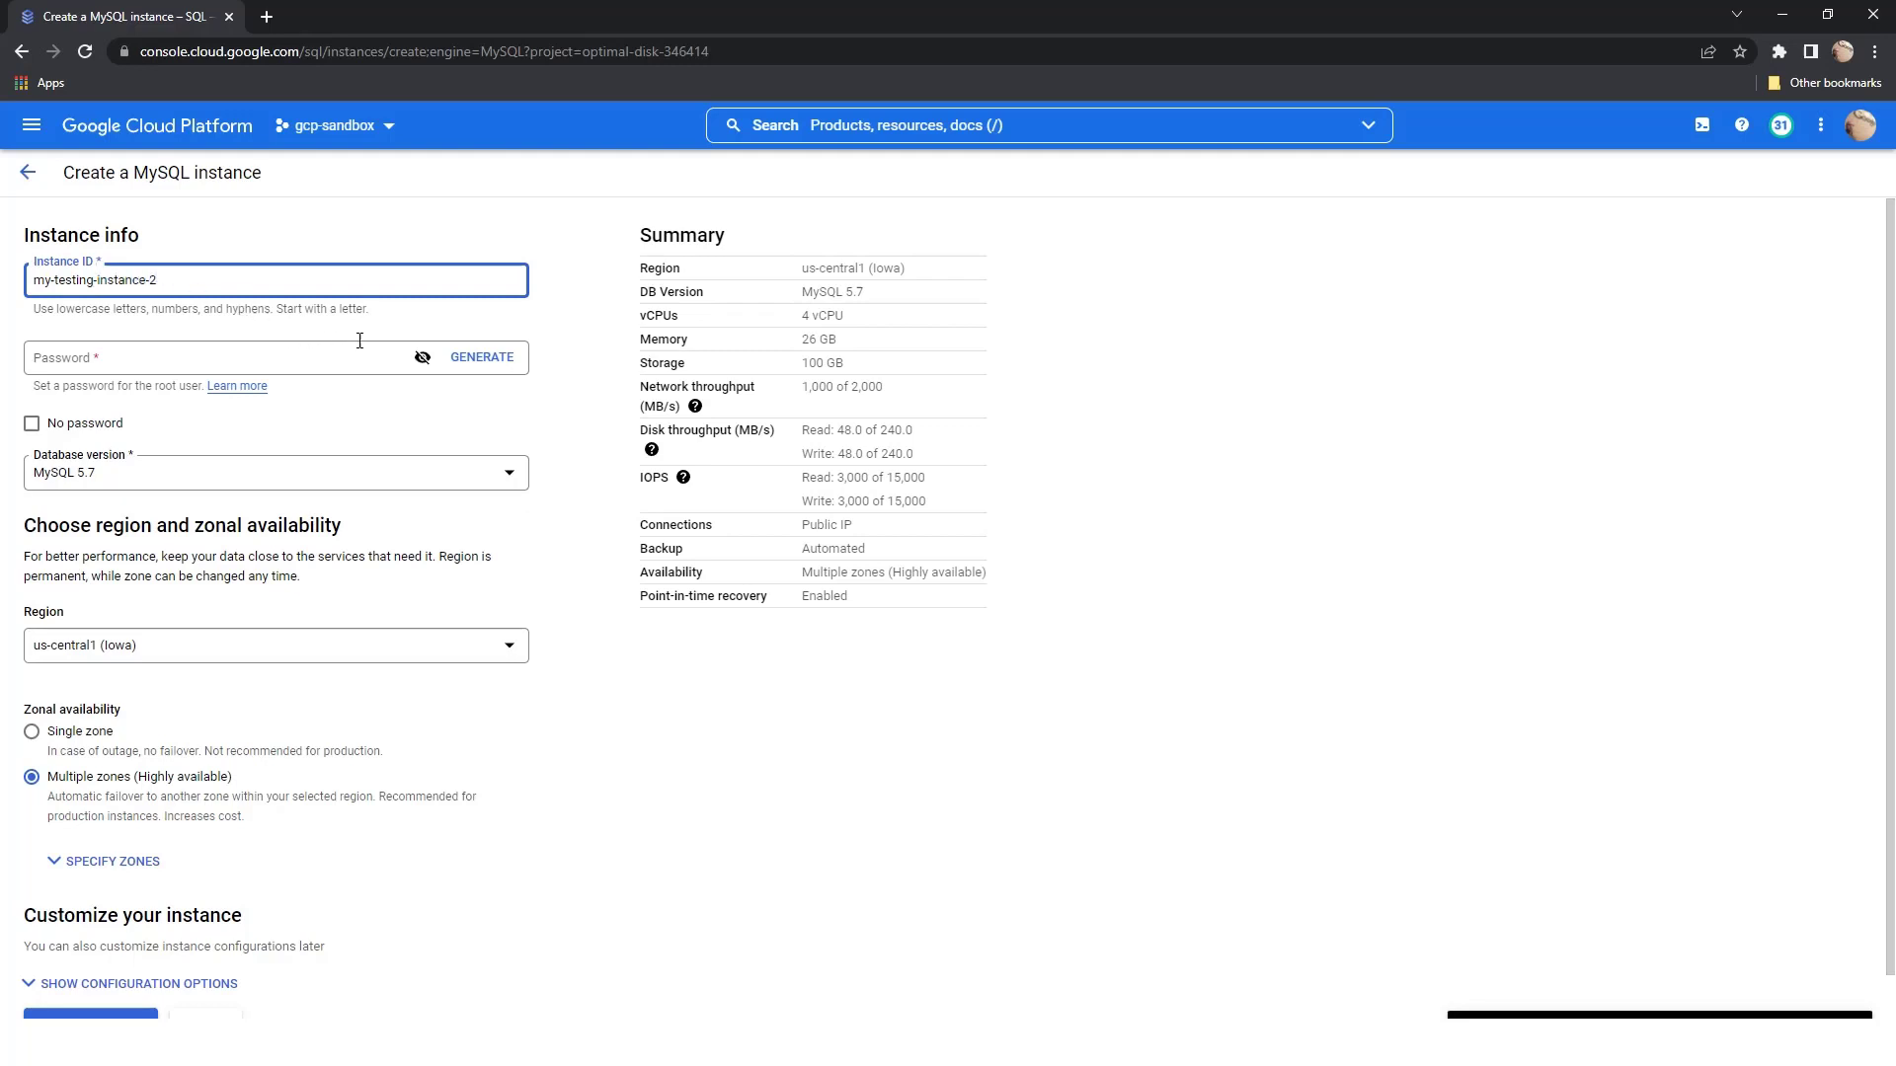
click(464, 366)
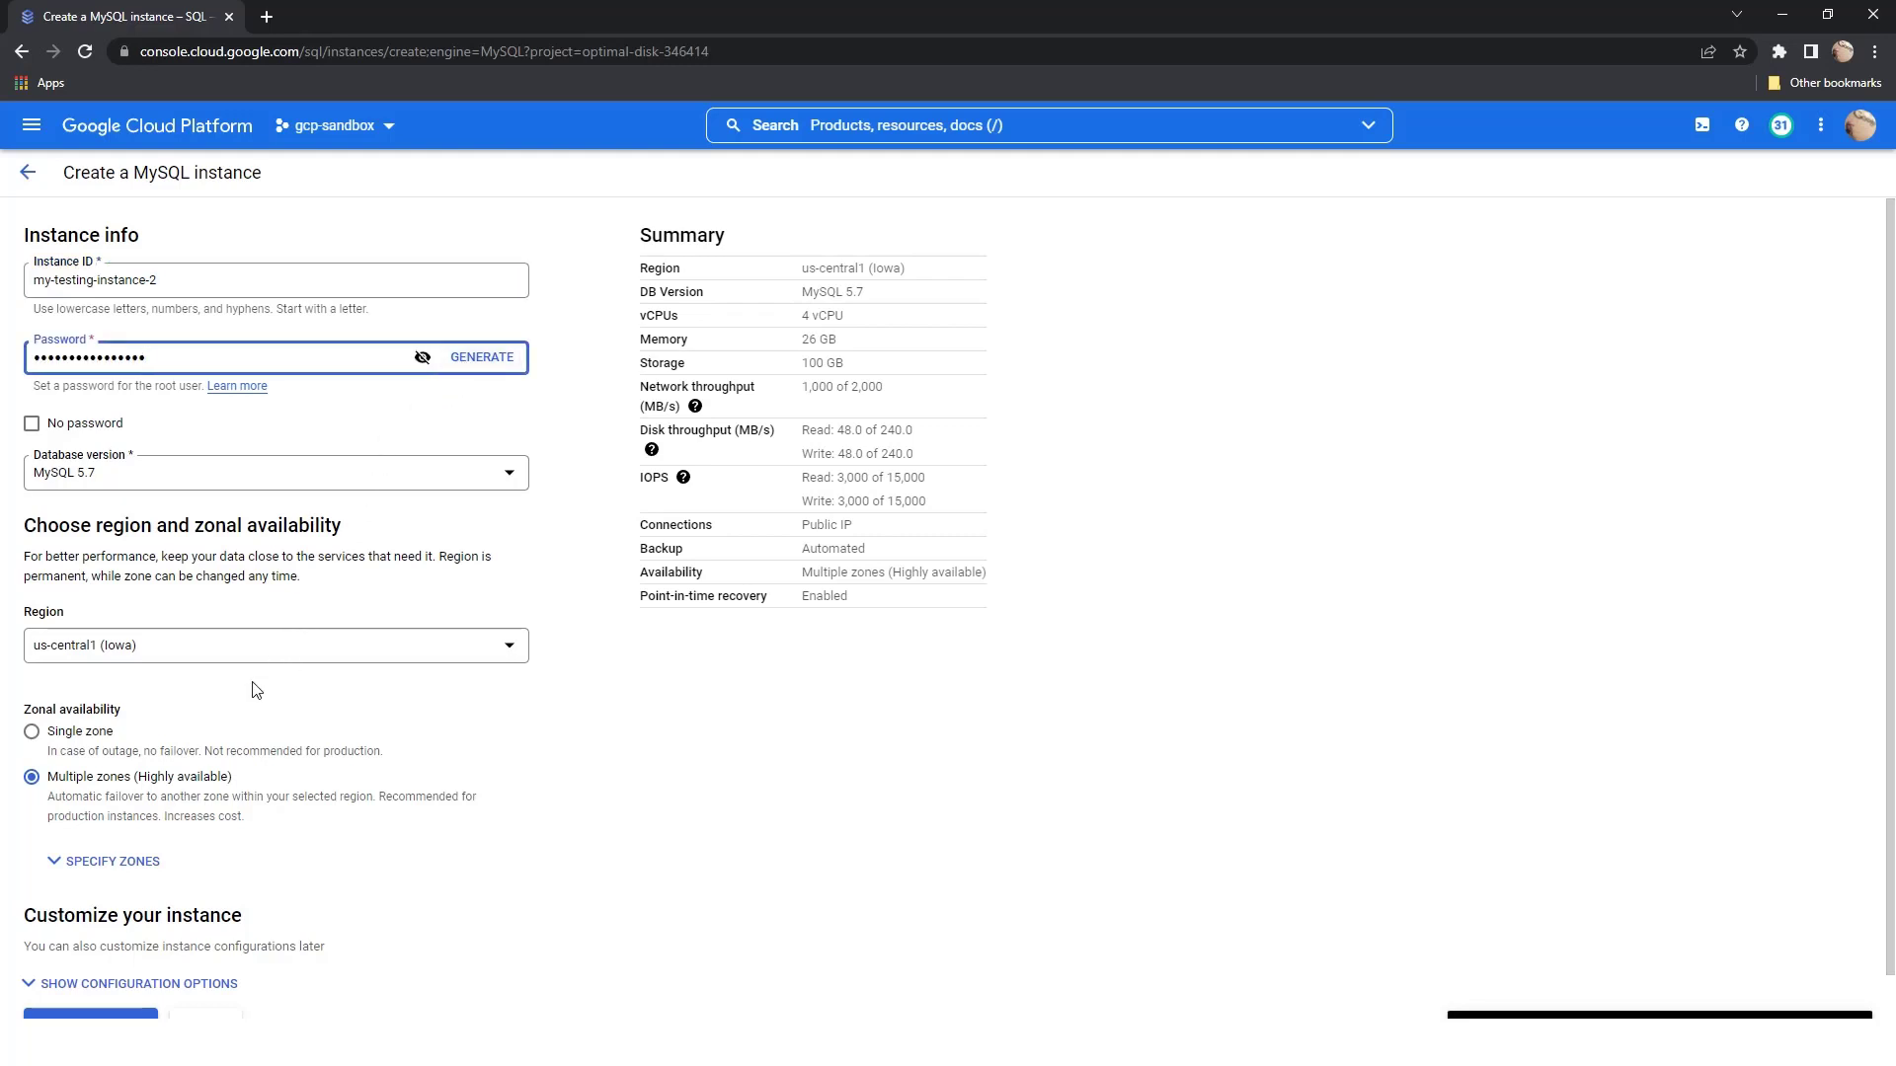
Expand the configuration options and the Connections settings, keep Public IP selected, and create the MySQL instance
scroll(86, 762, down, 1)
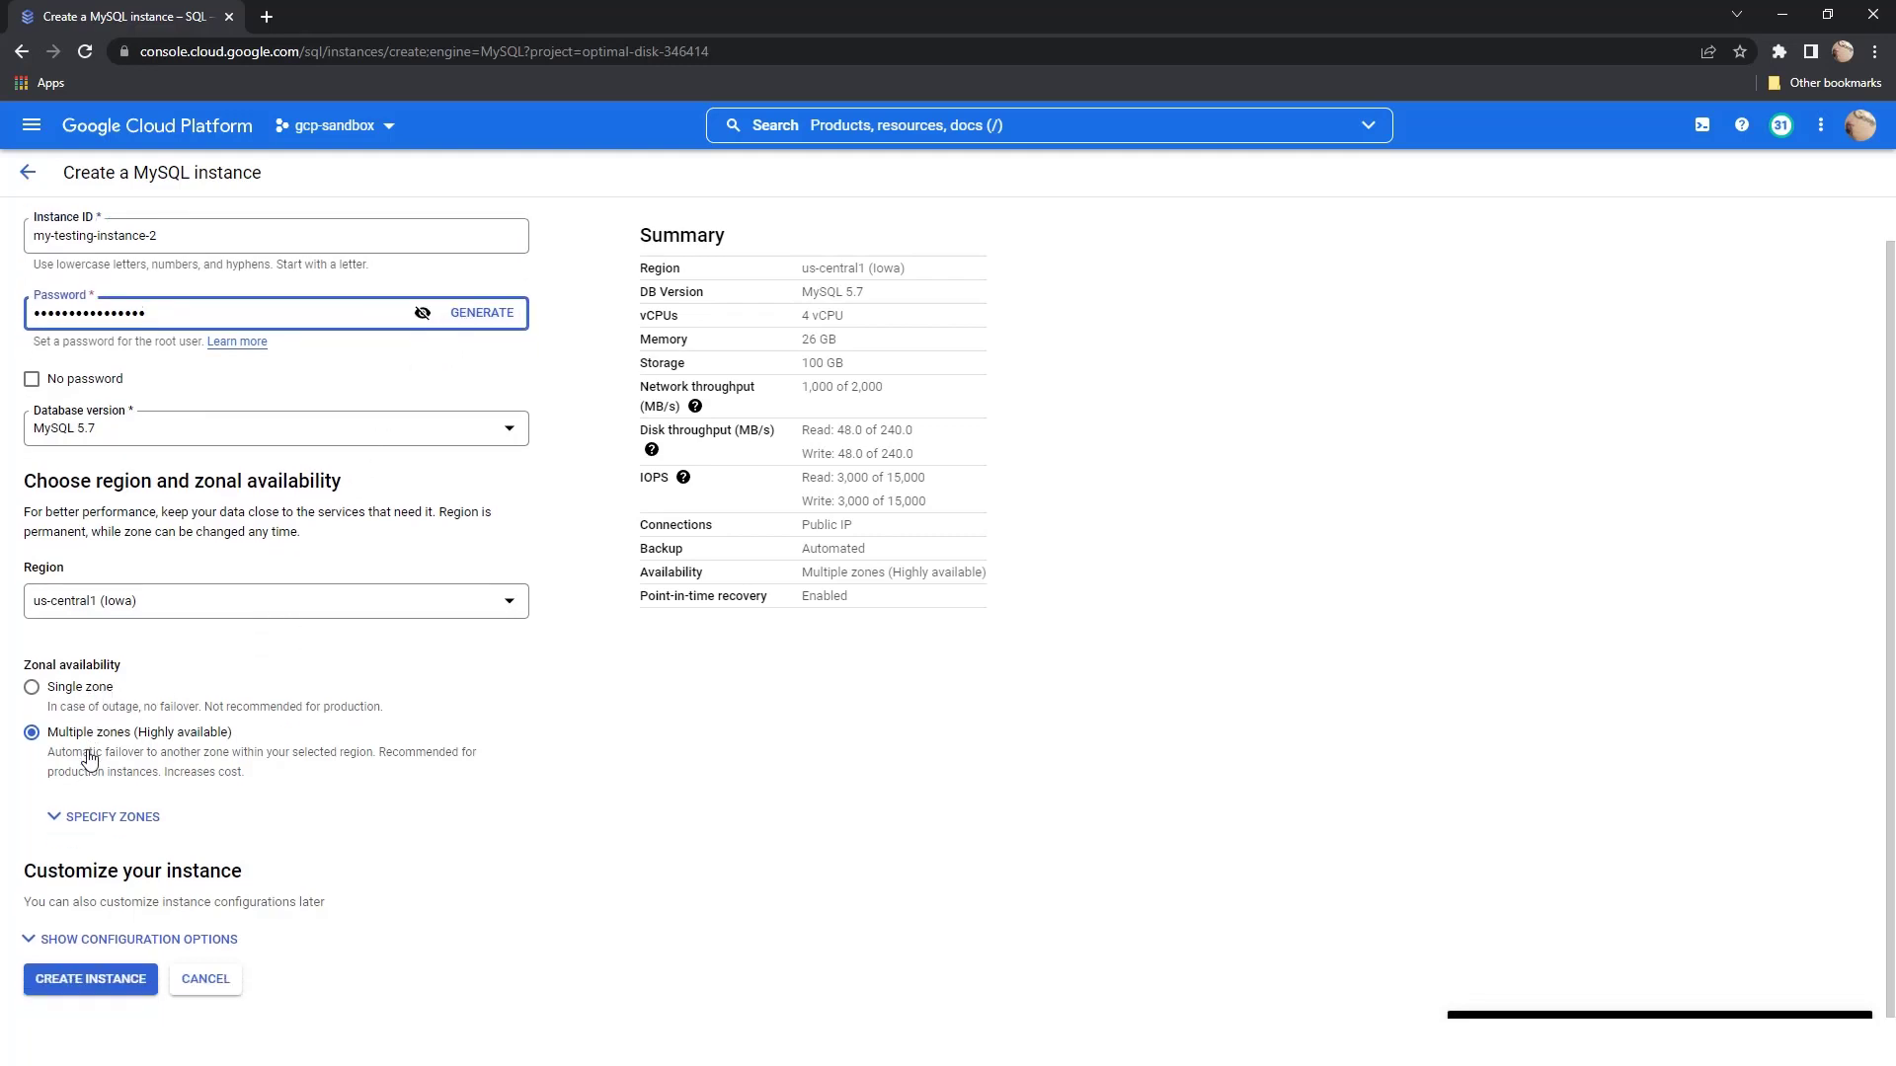
click(143, 940)
scroll(143, 948, down, 1)
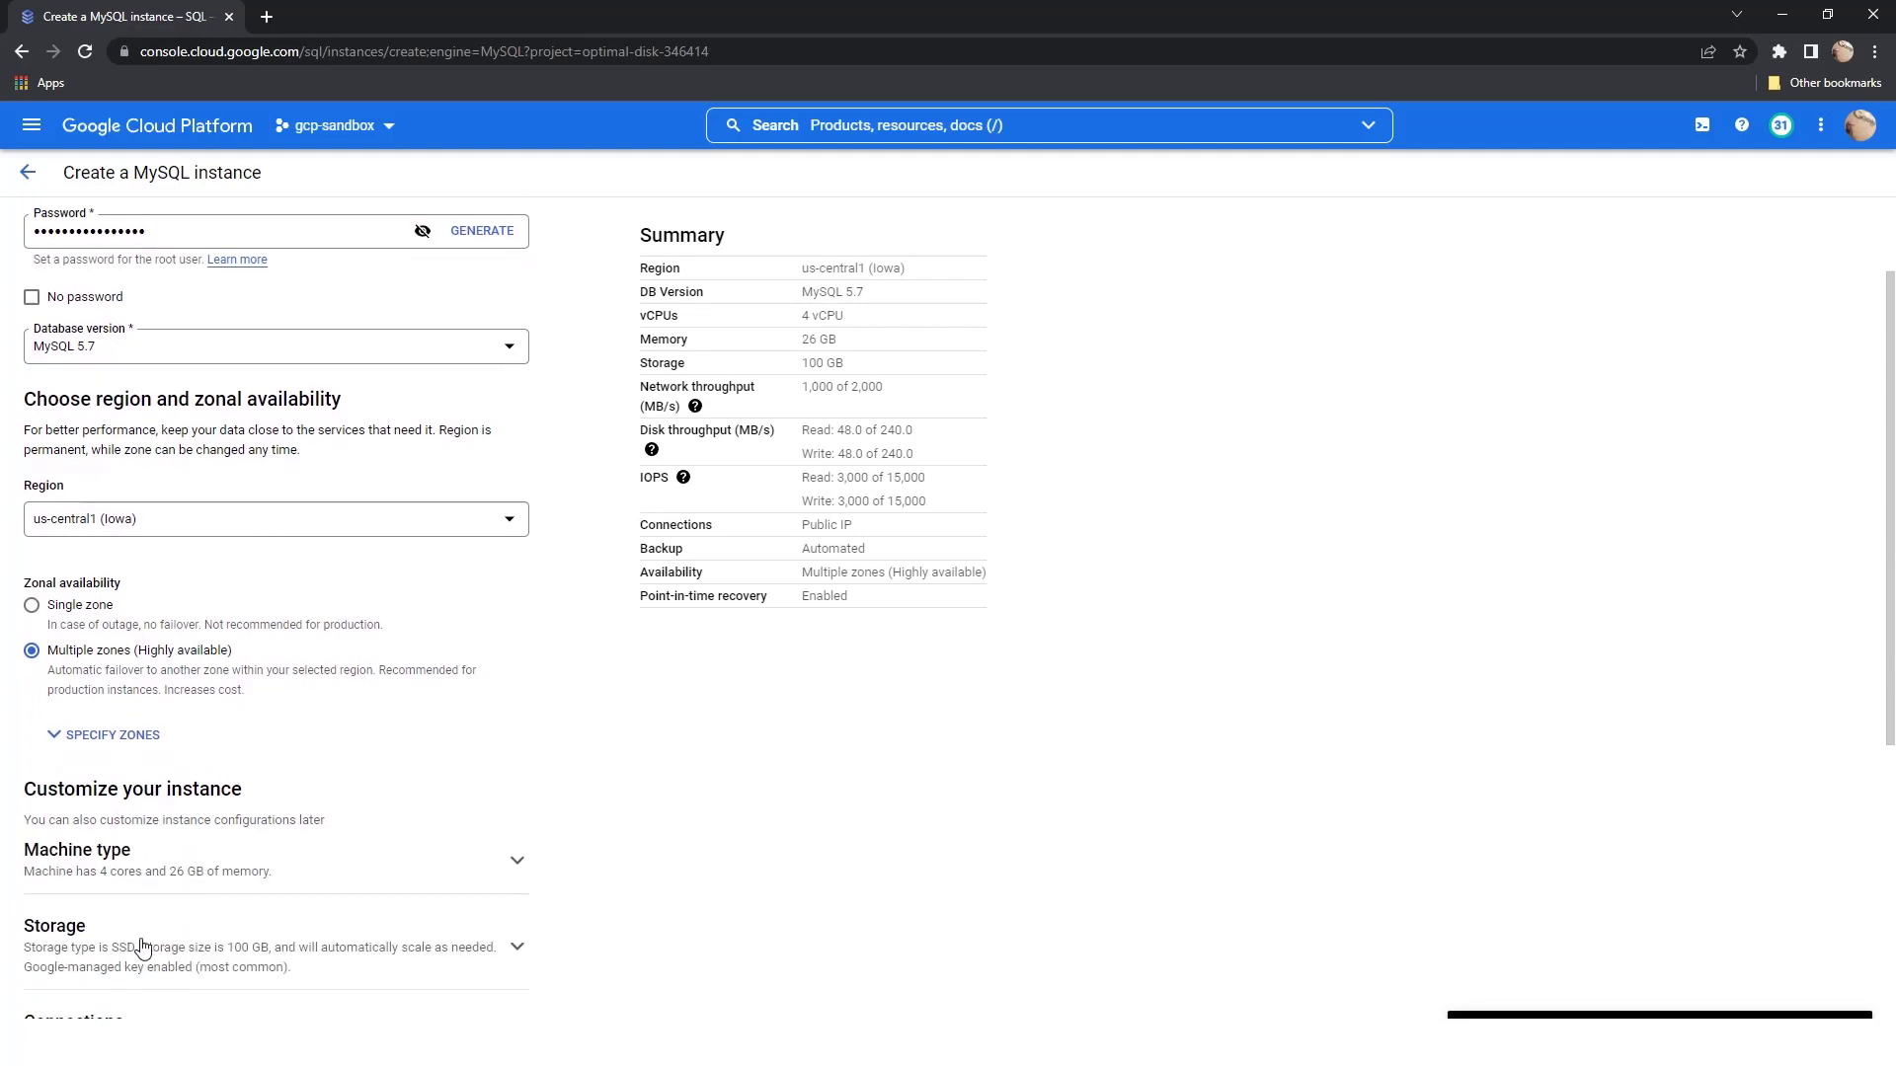
scroll(143, 946, down, 2)
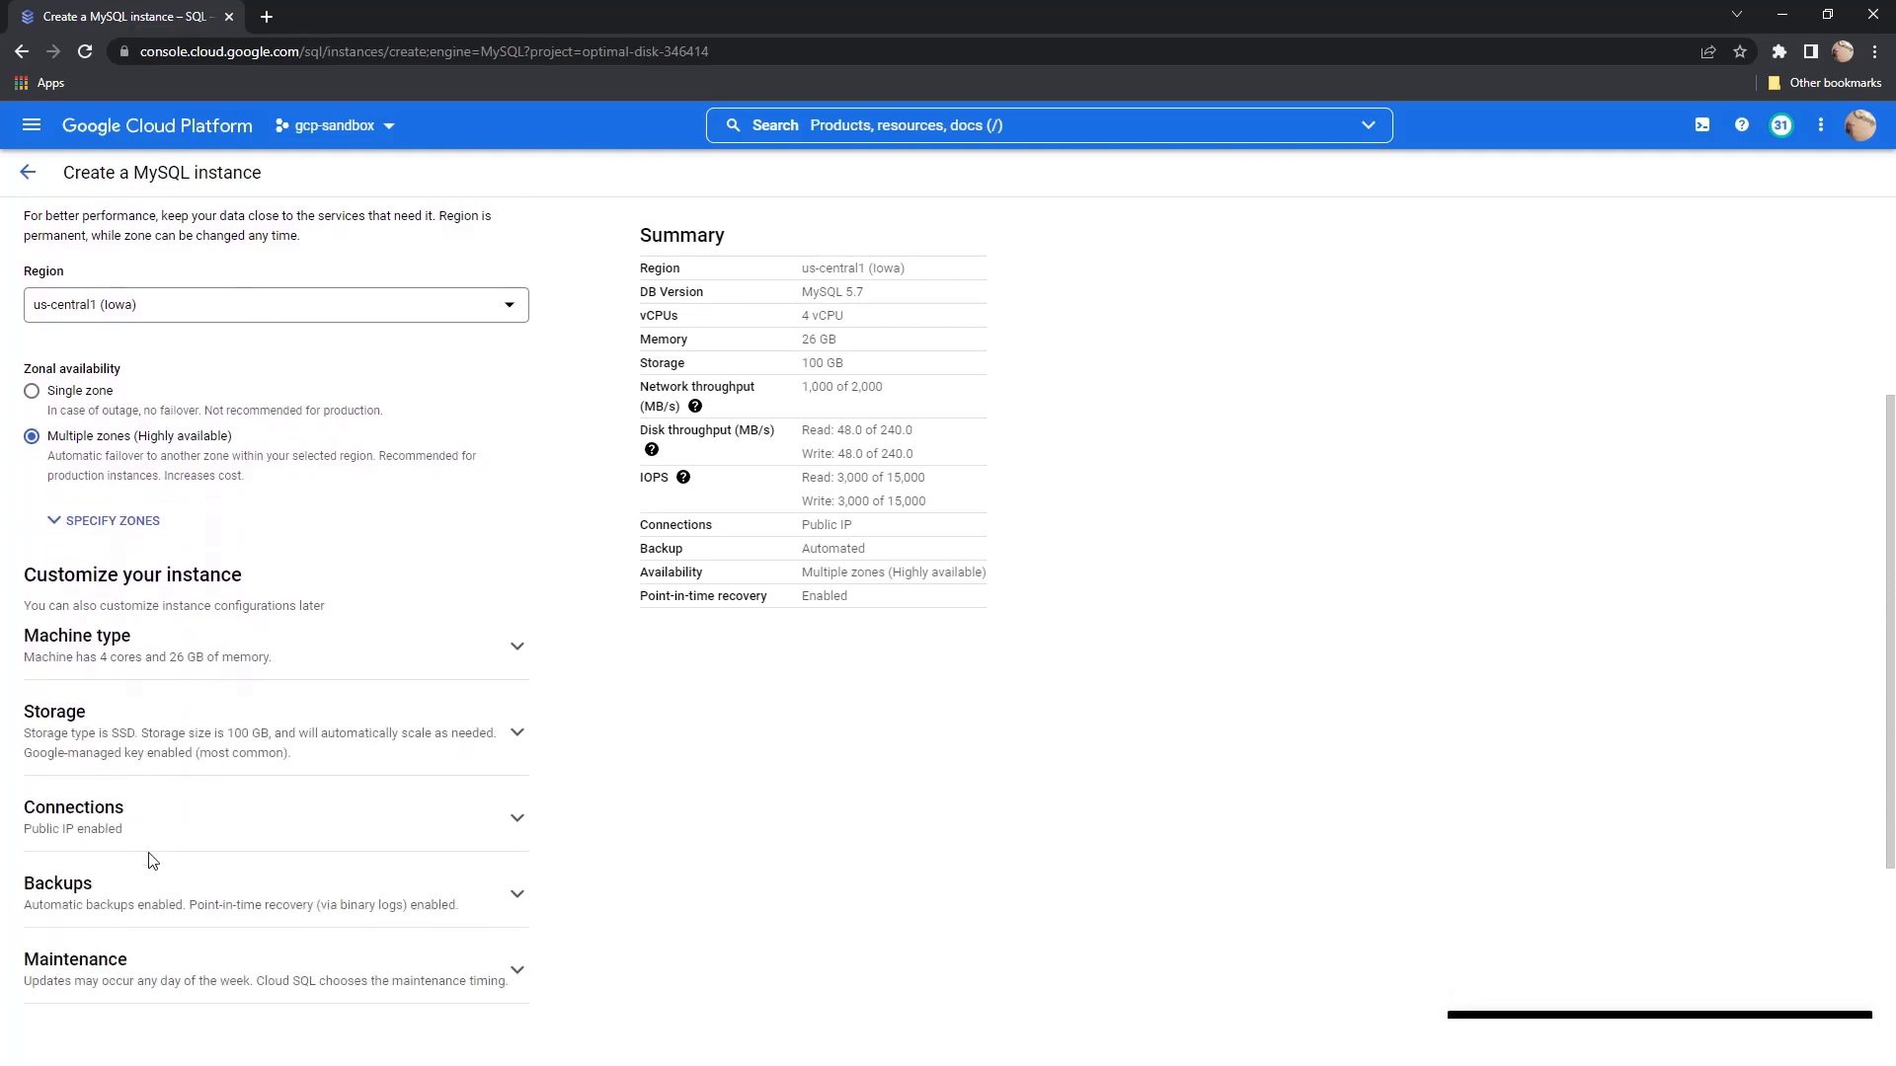
click(200, 815)
scroll(195, 809, down, 3)
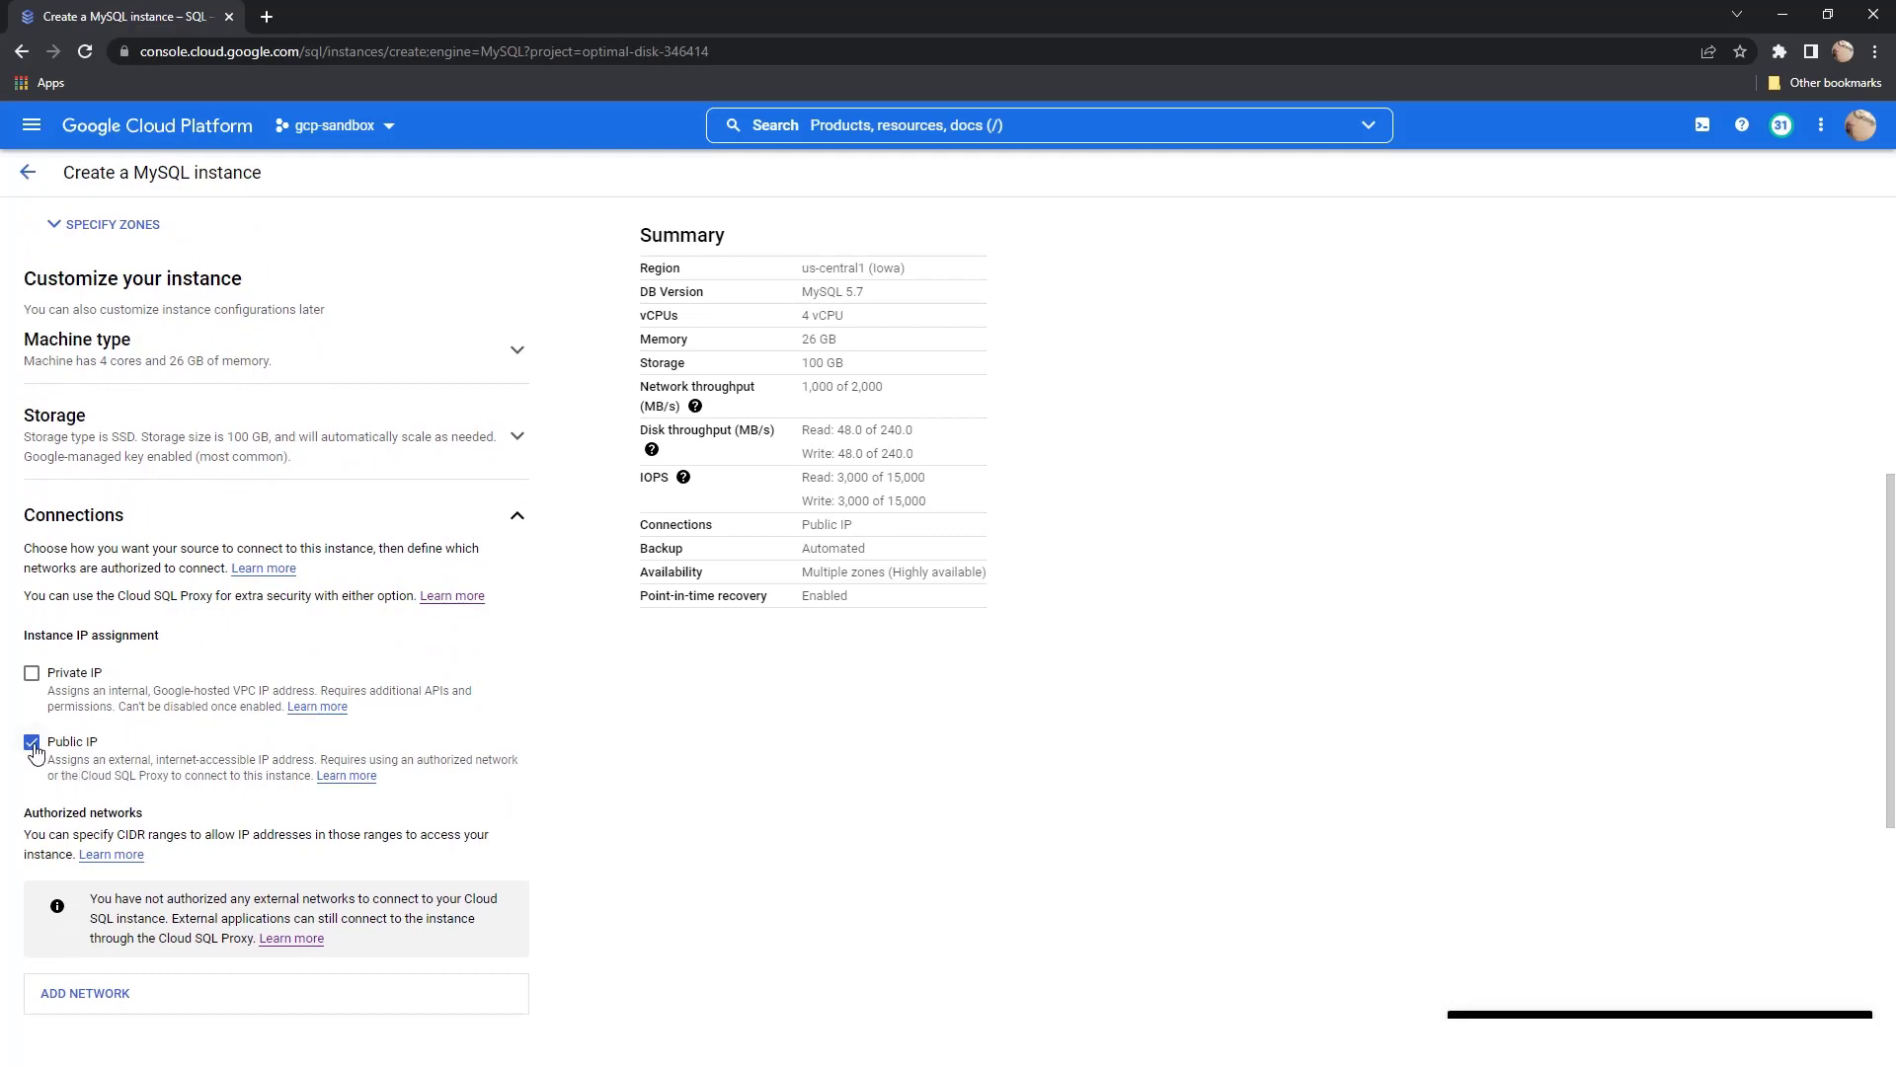
scroll(161, 813, down, 5)
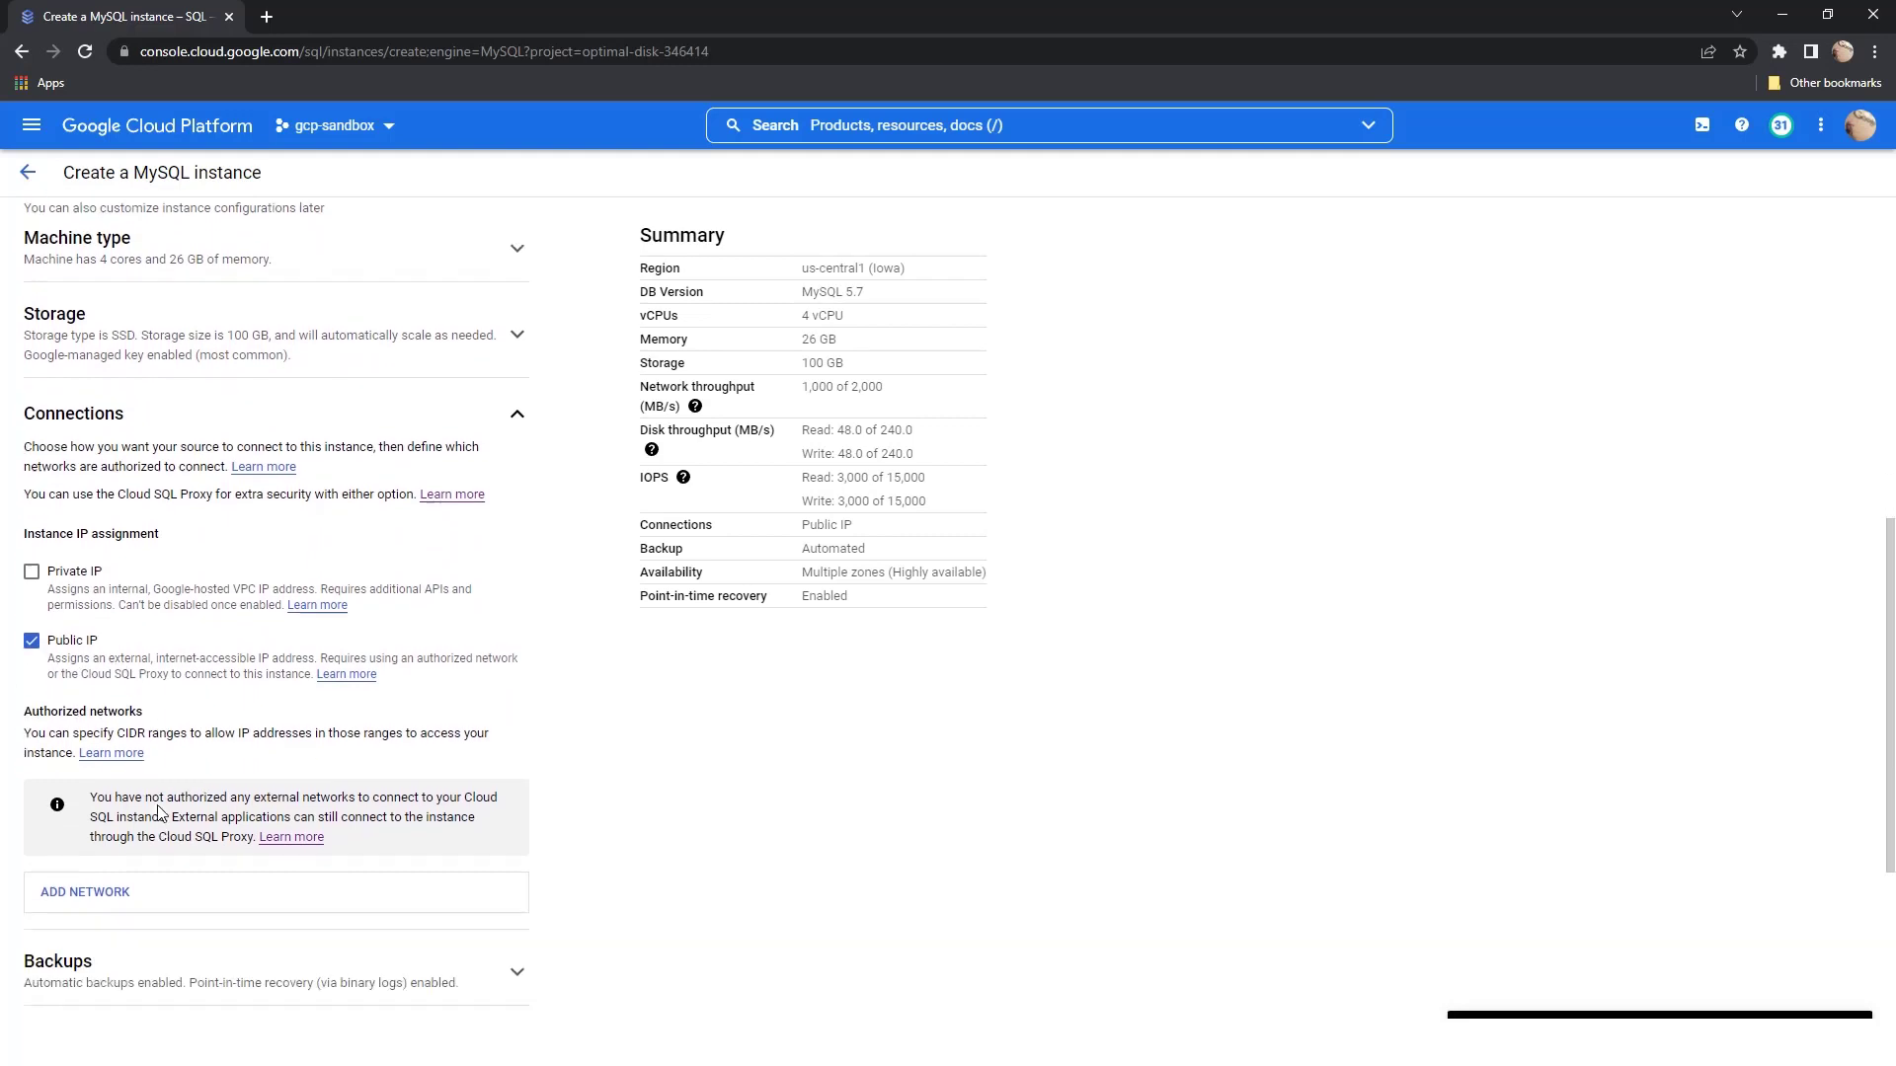
click(61, 997)
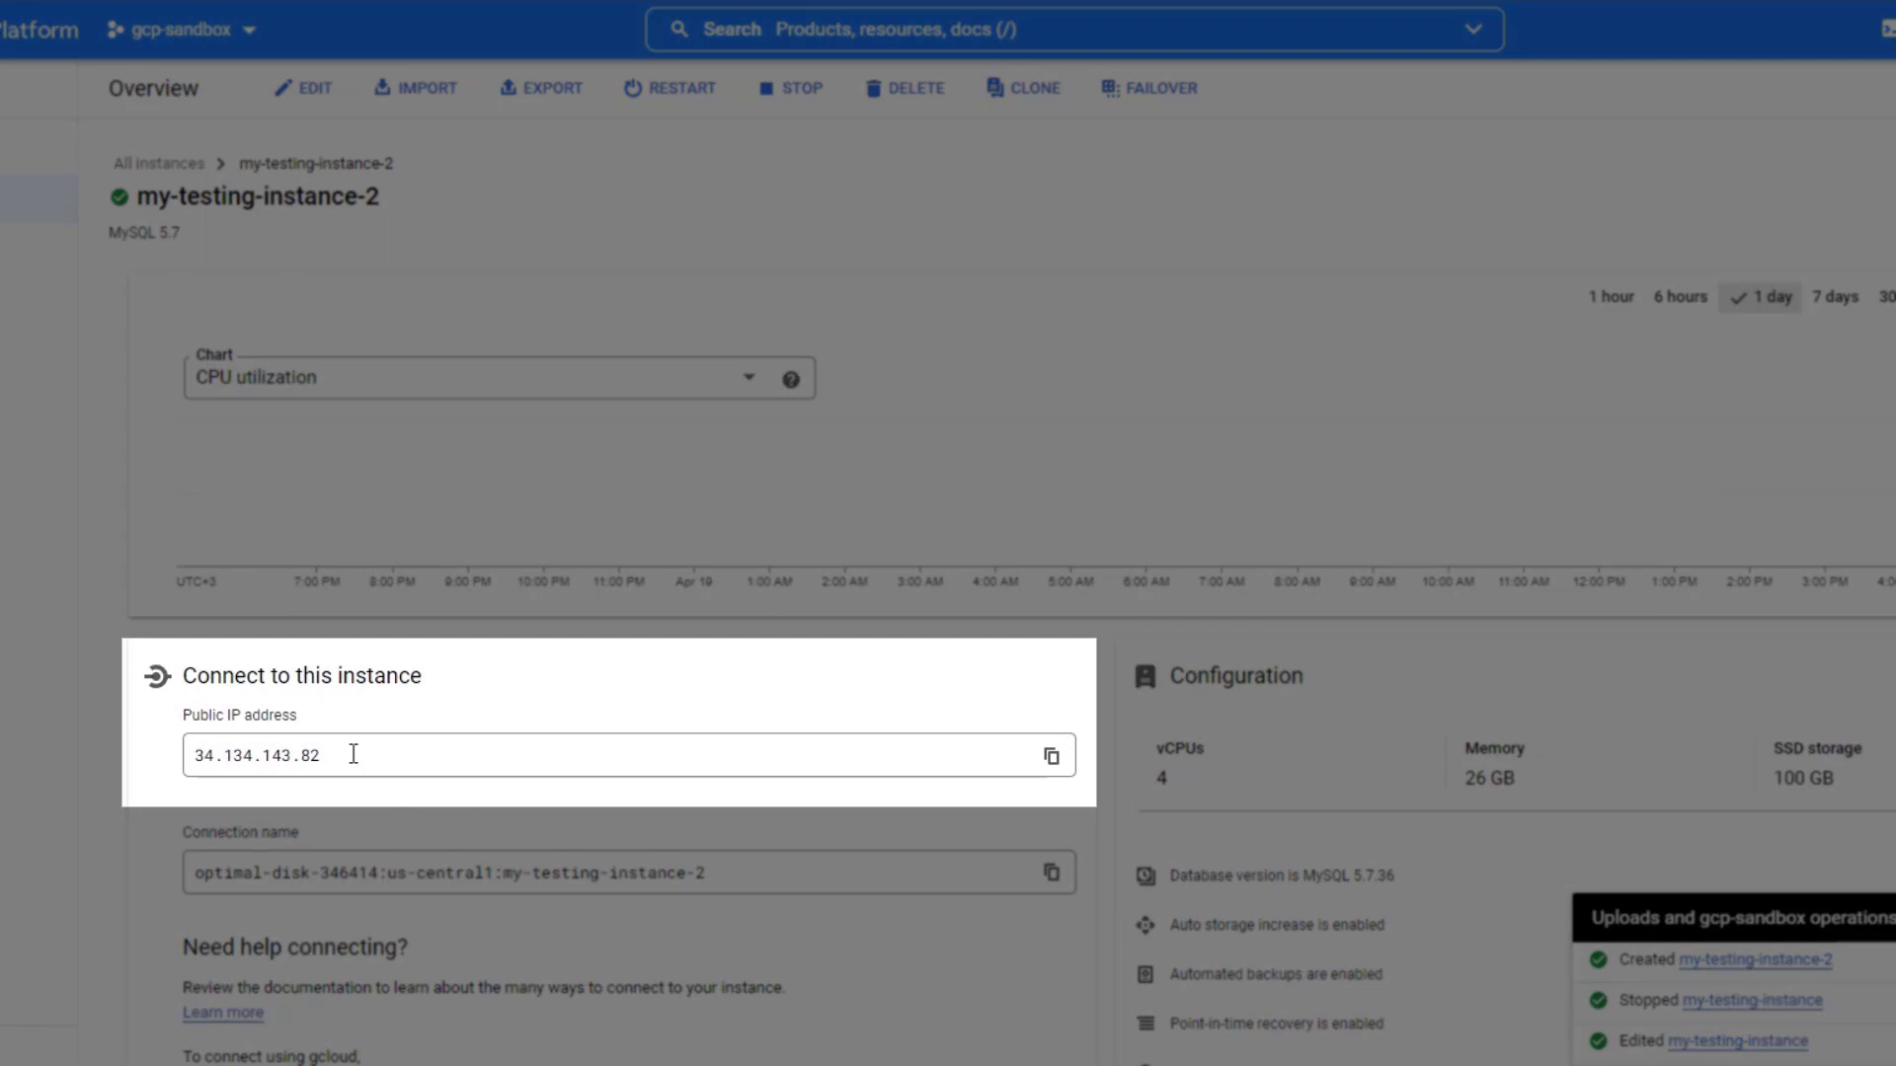
Check the public IP address listed on the my-testing-instance-2 overview
drag(352, 754, 147, 748)
click(146, 749)
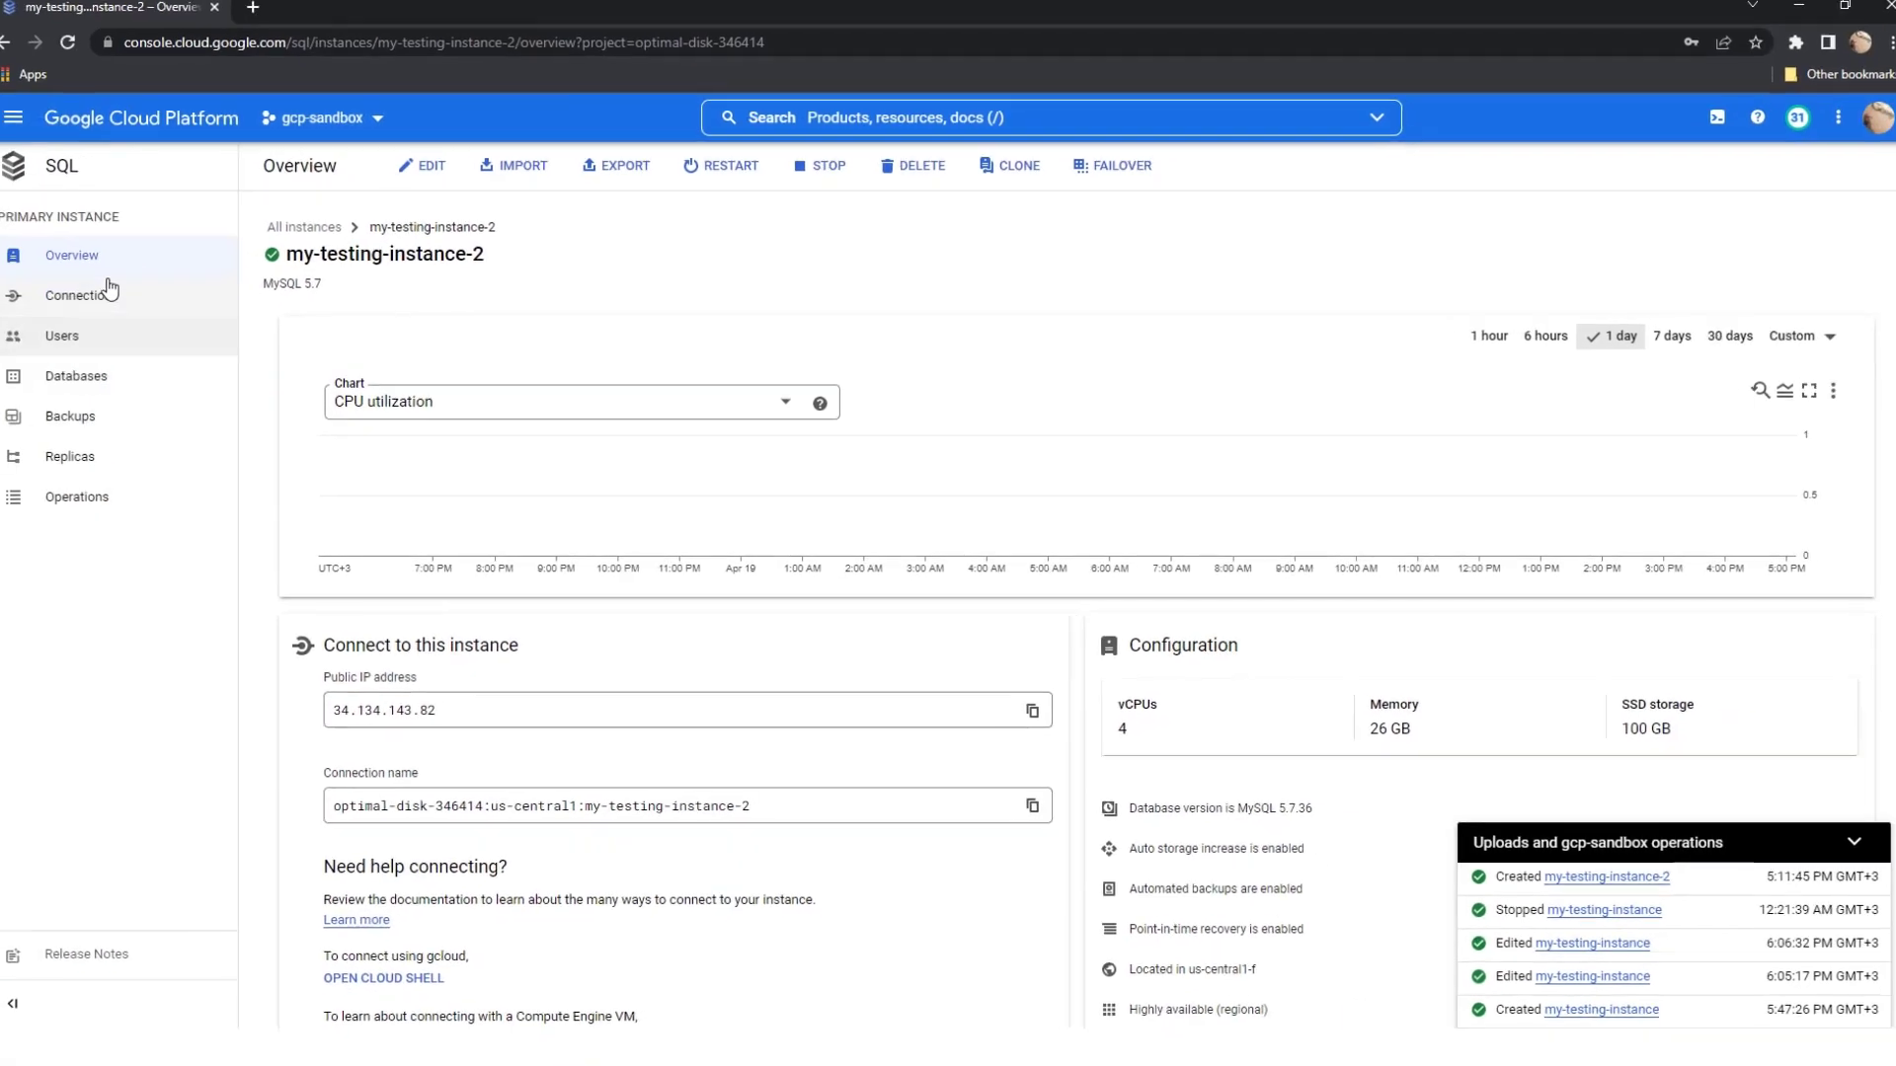
In the instance's Connections settings, add an authorized network named my-home-ip with address 1.2.3.4 and save
click(123, 299)
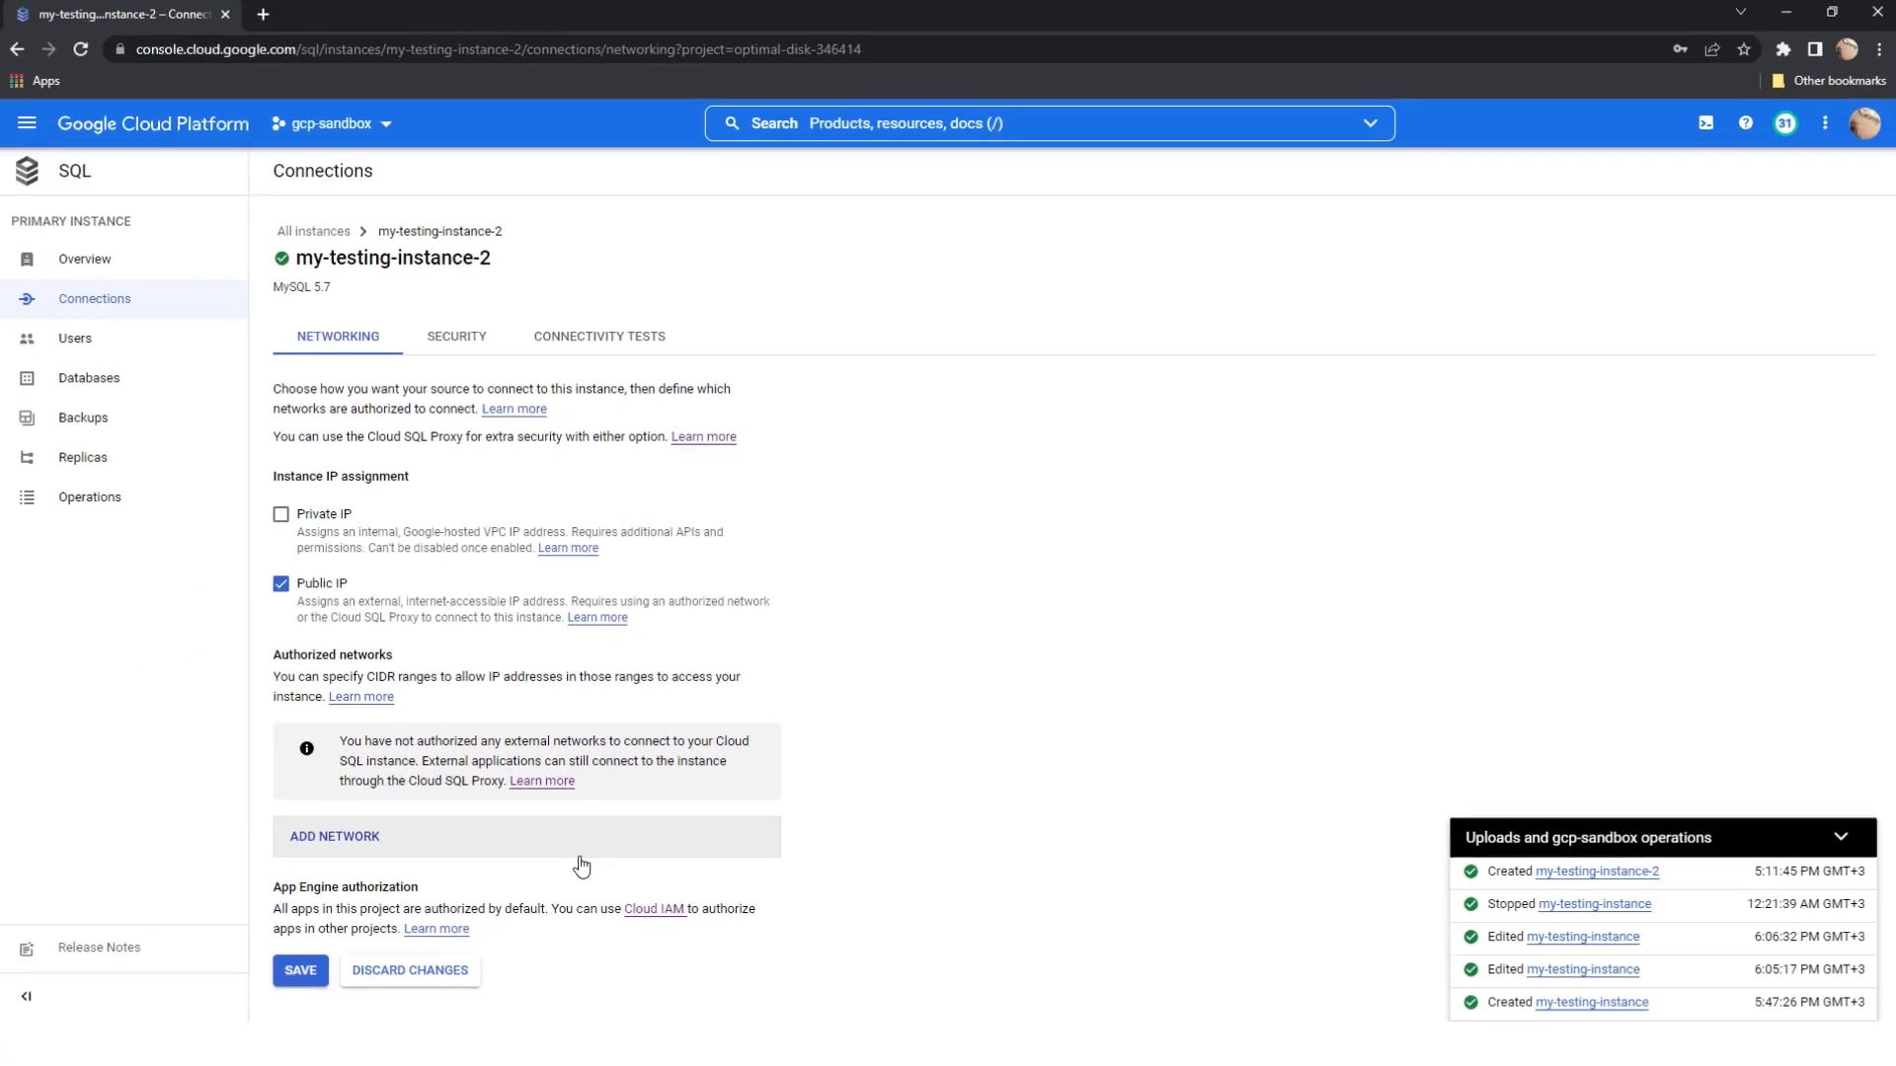
click(347, 837)
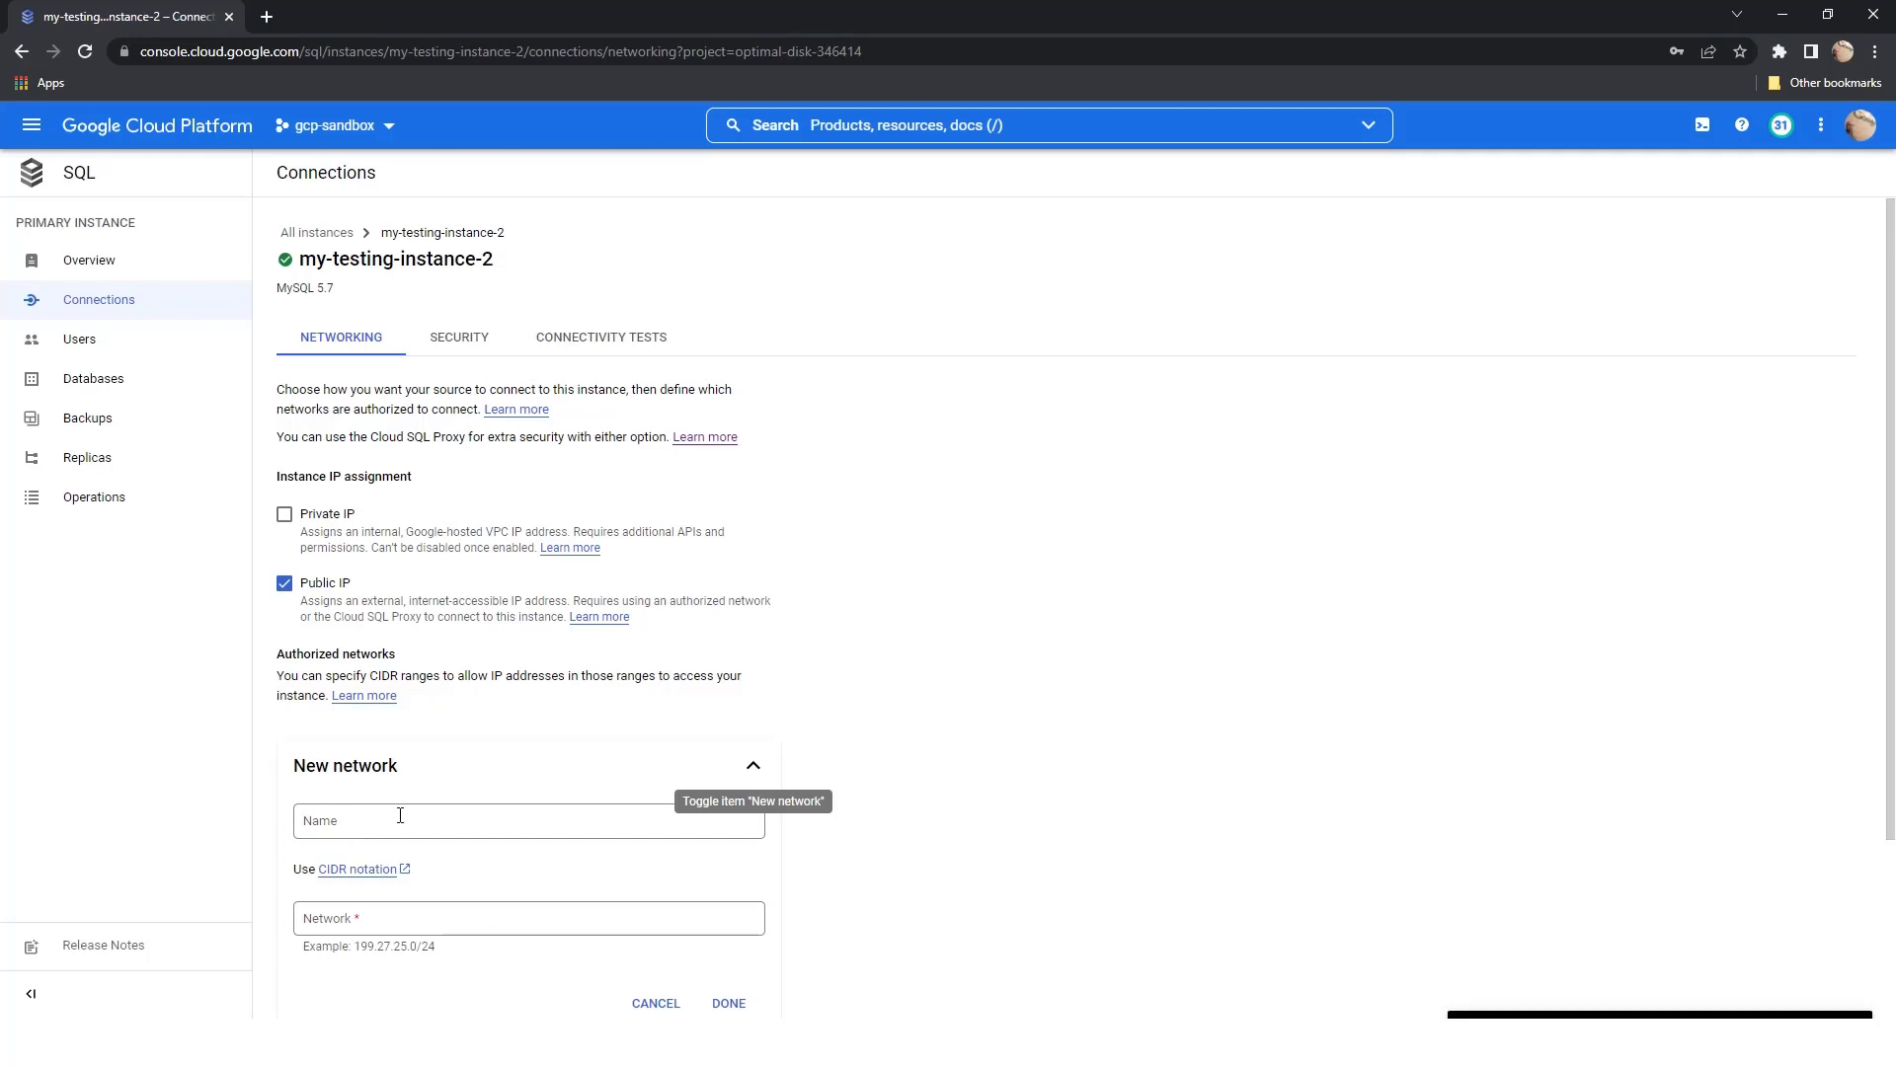
click(400, 816)
text(my-home-ip)
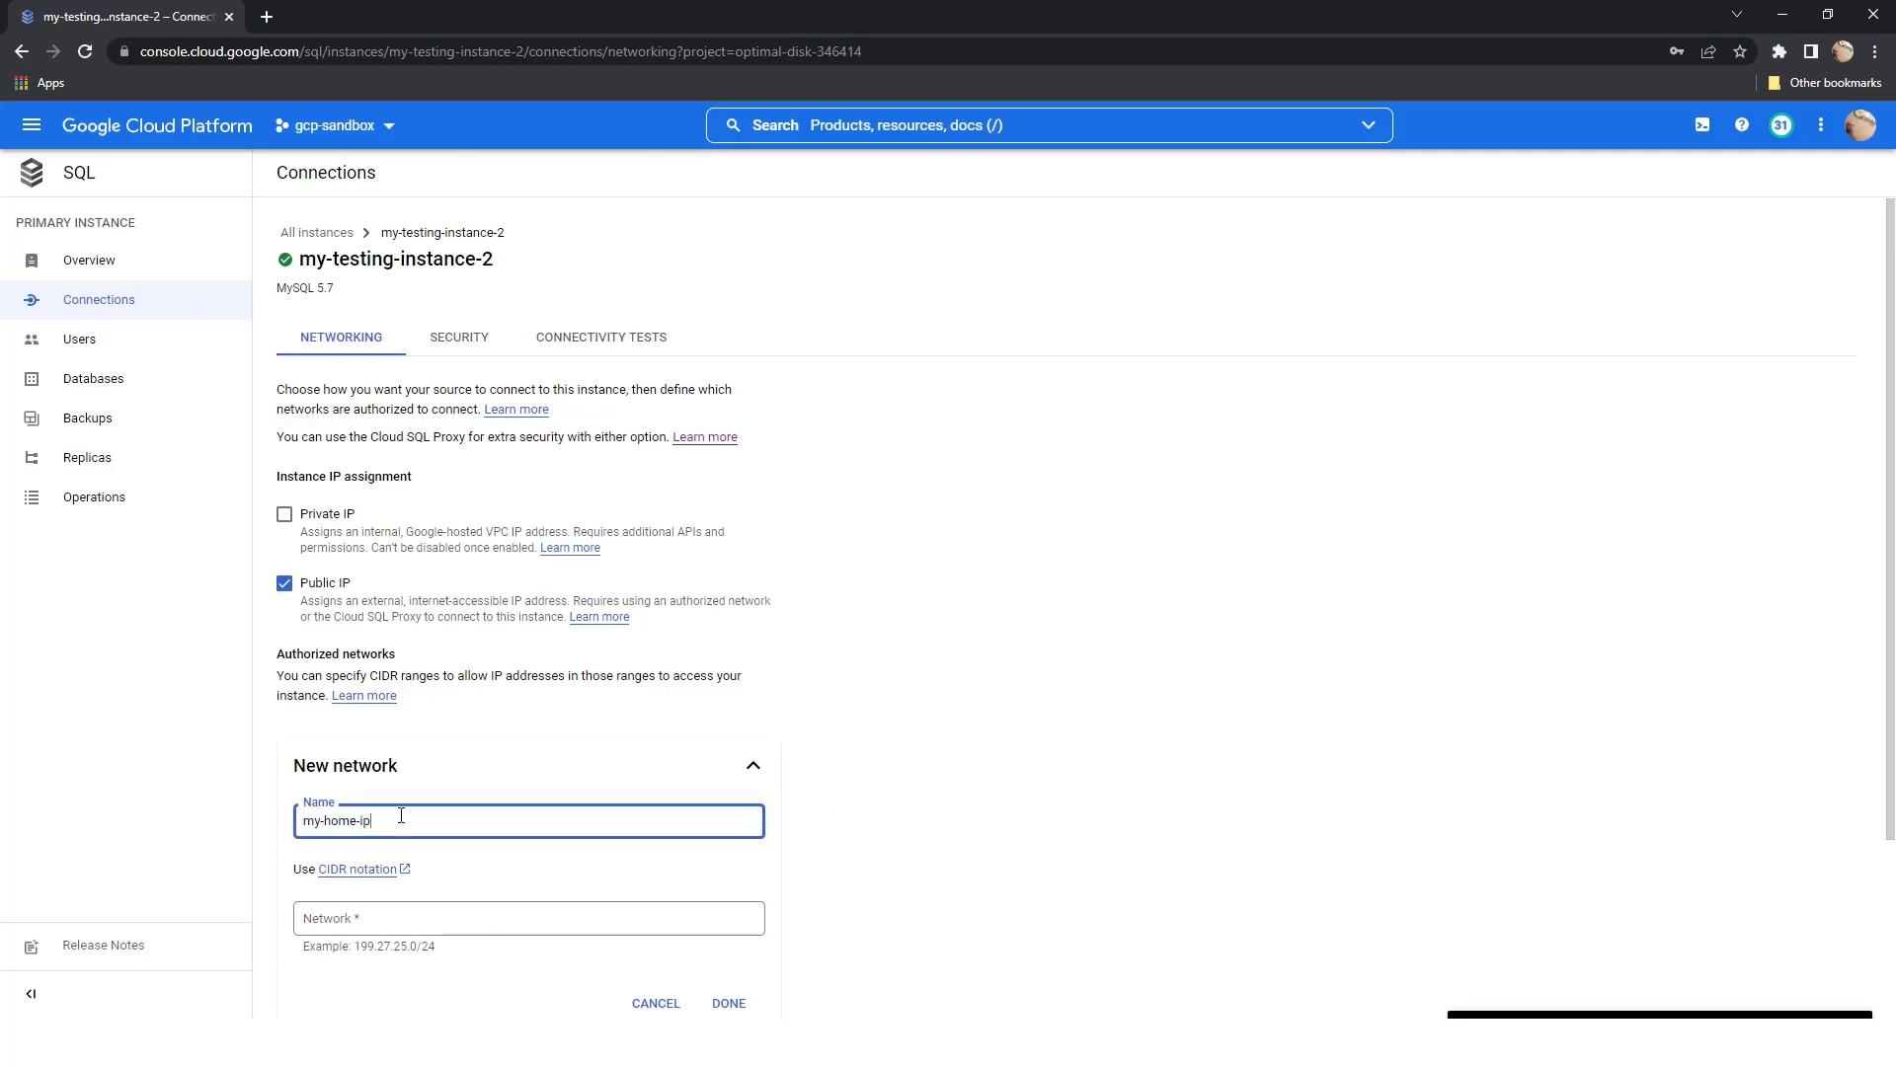
click(430, 926)
text(1.2.3.4)
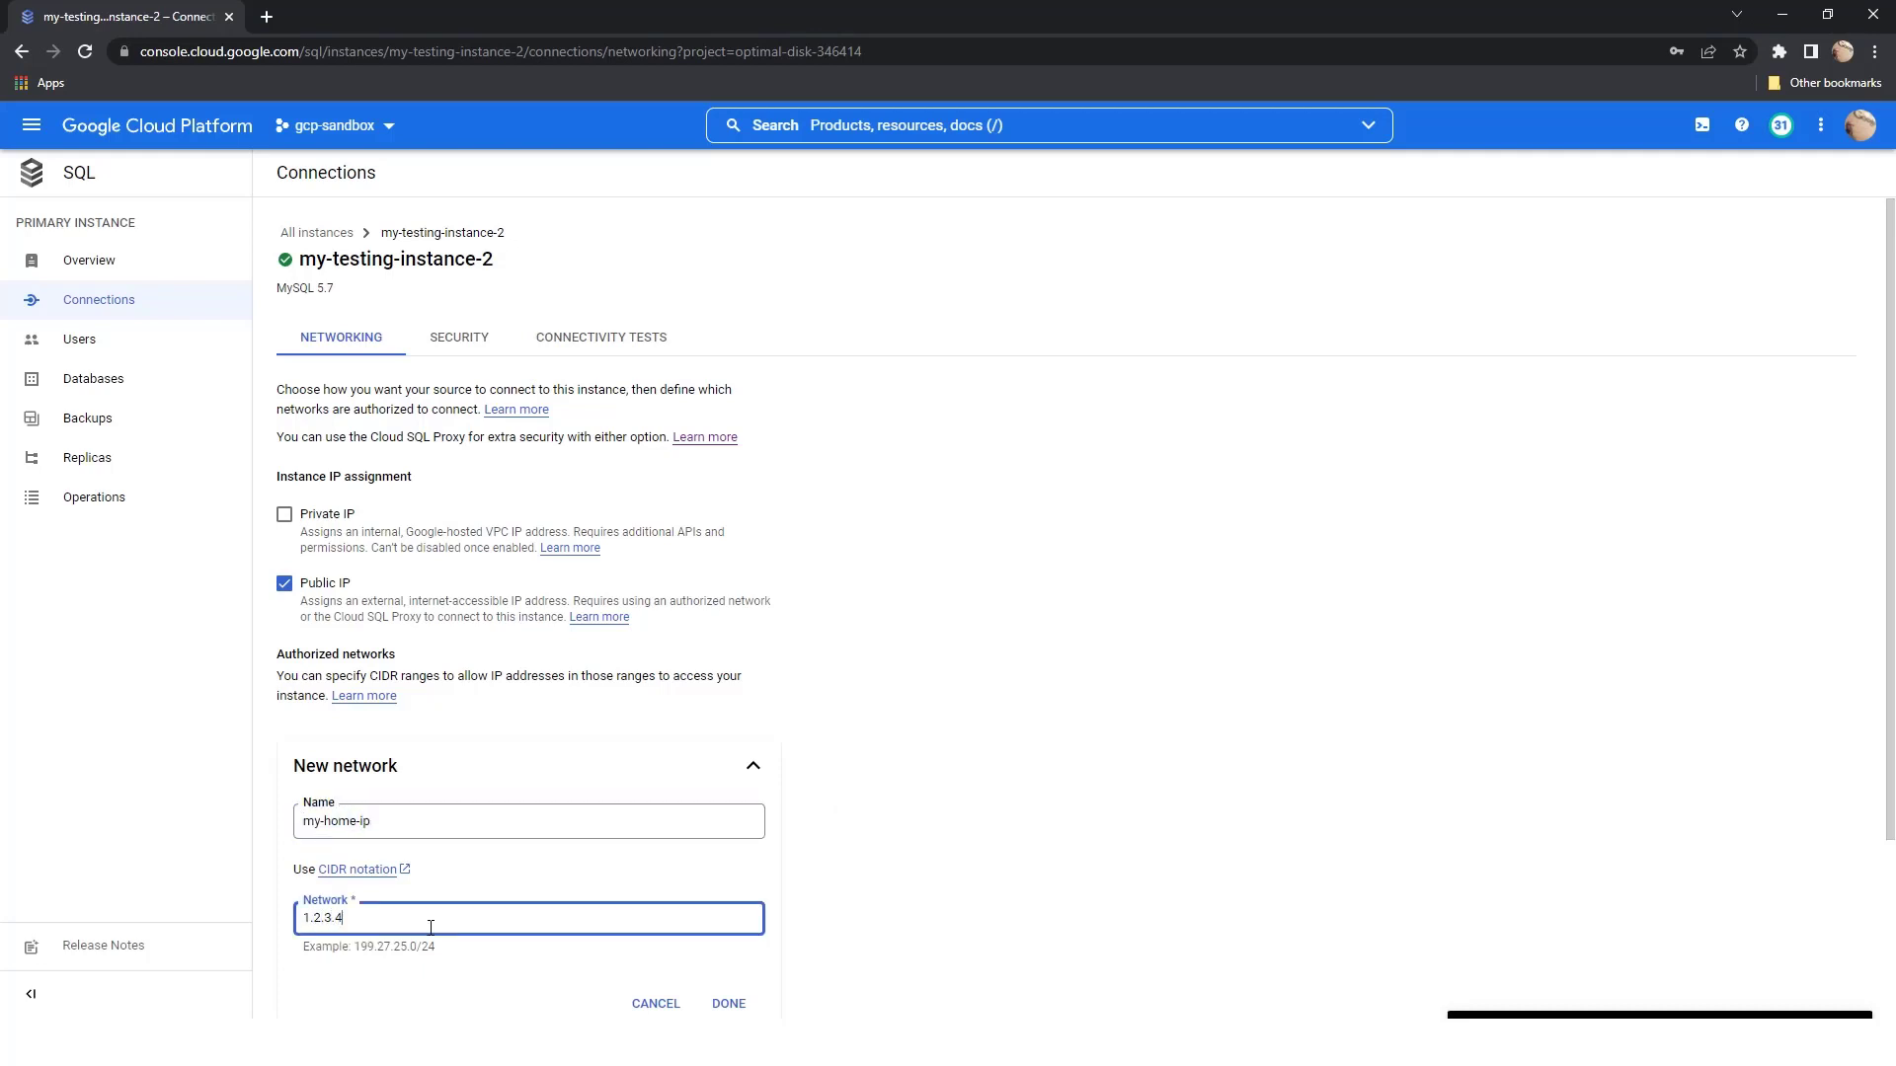
scroll(697, 844, down, 2)
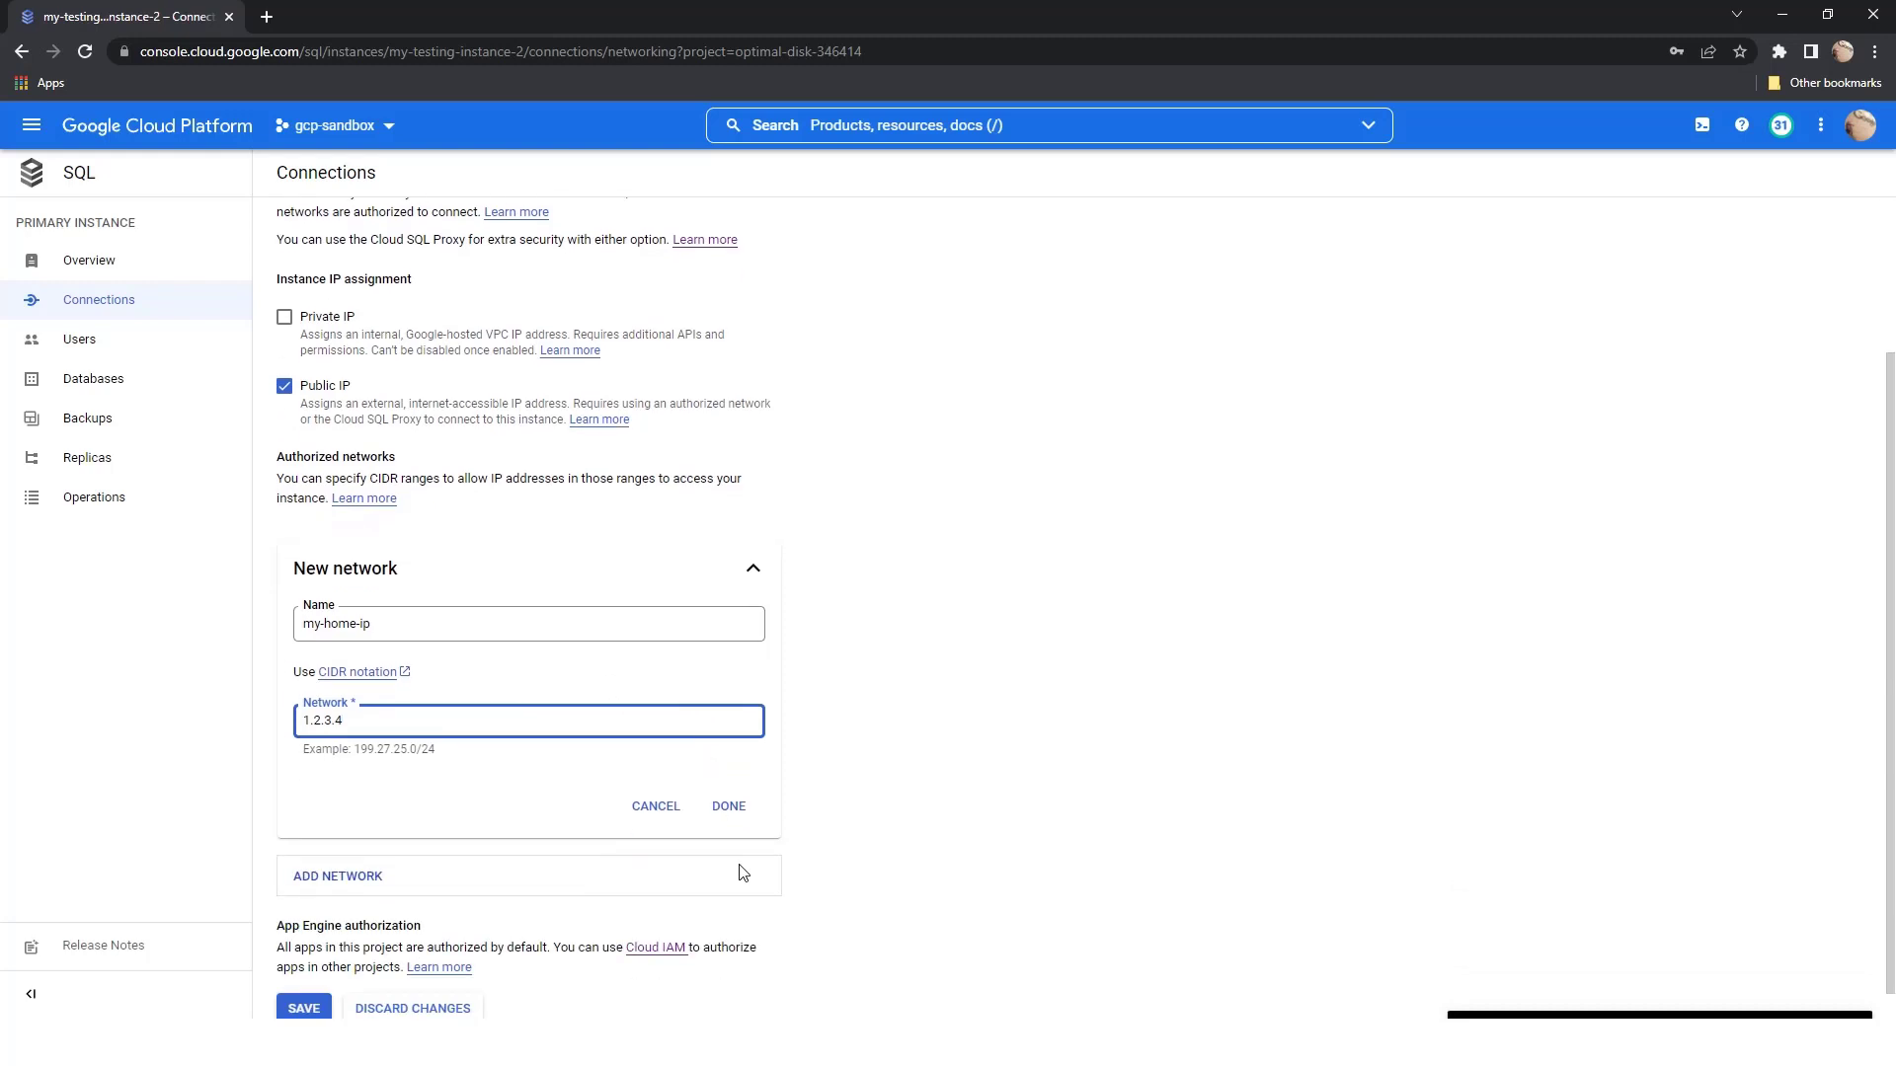
click(732, 802)
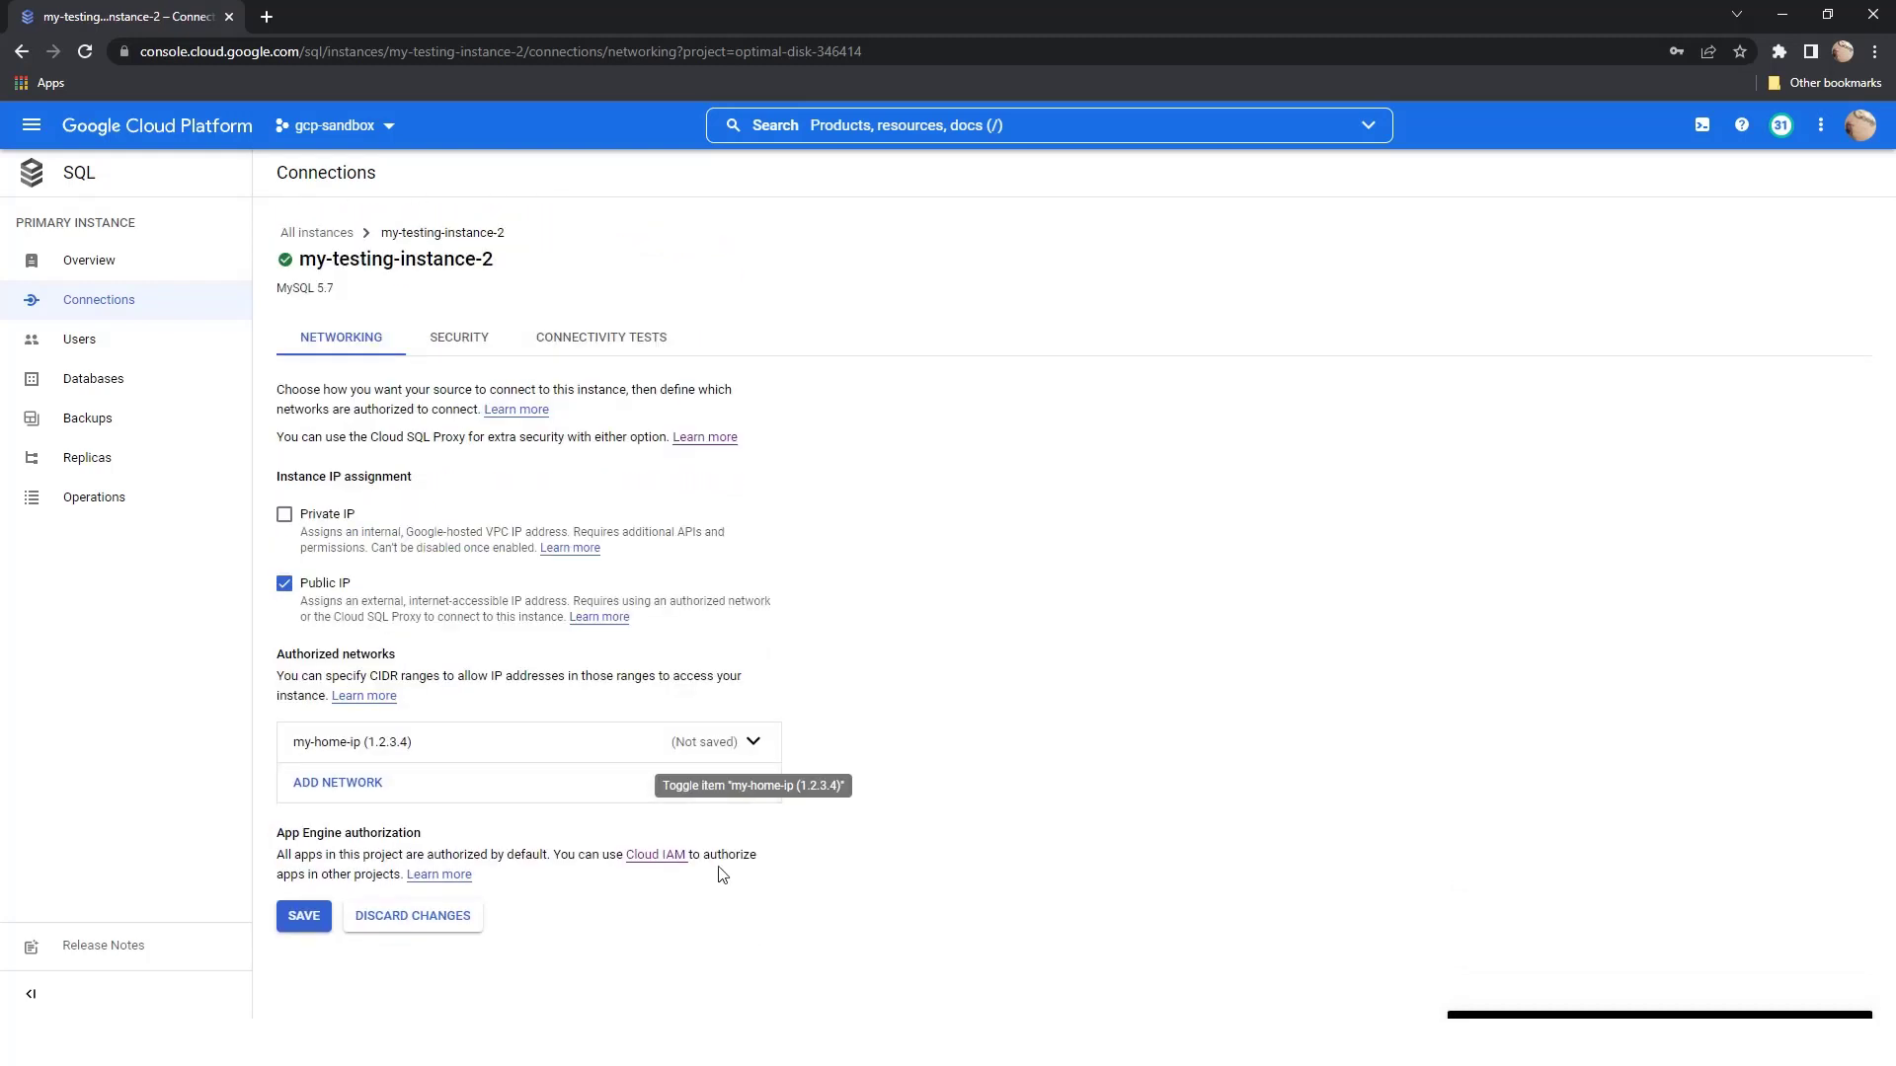
click(302, 919)
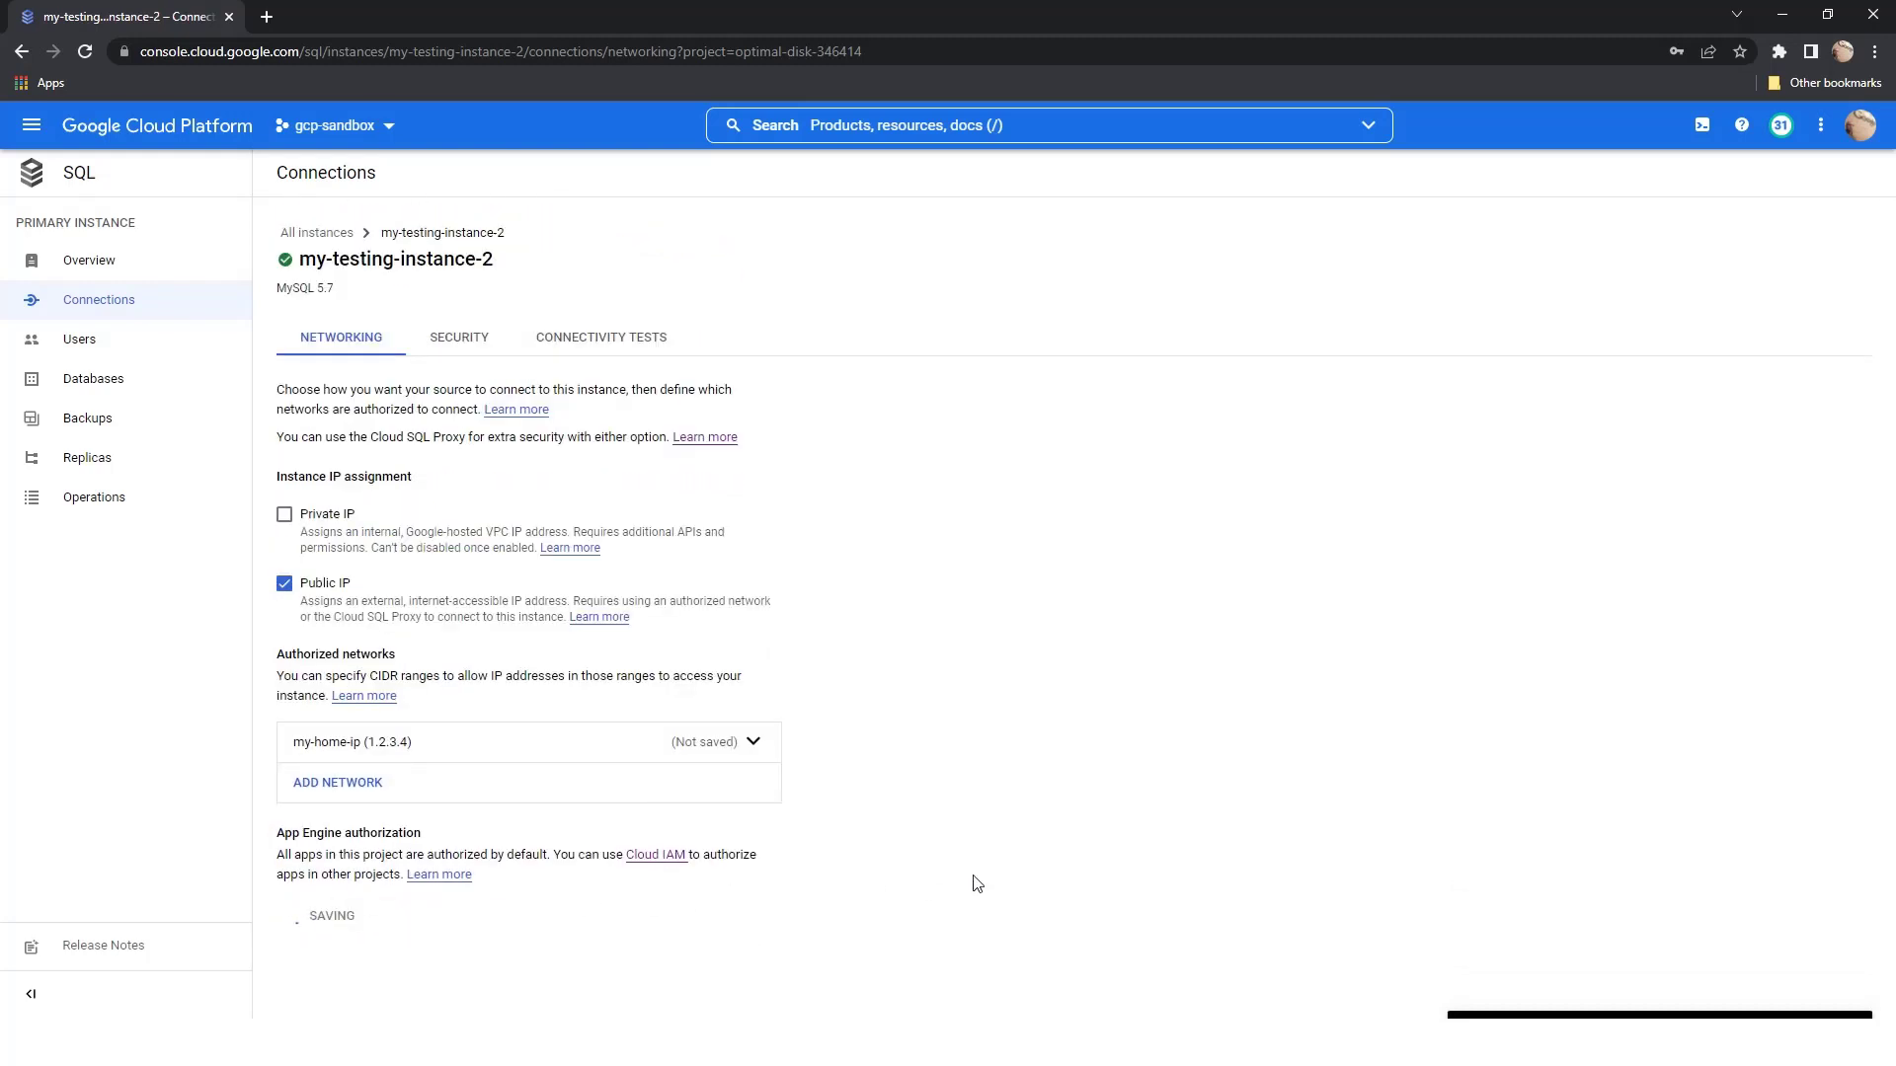
Change the my-home-ip authorized network's address to 5.6.7.8, rename it my-home-ip-new, and save
click(754, 748)
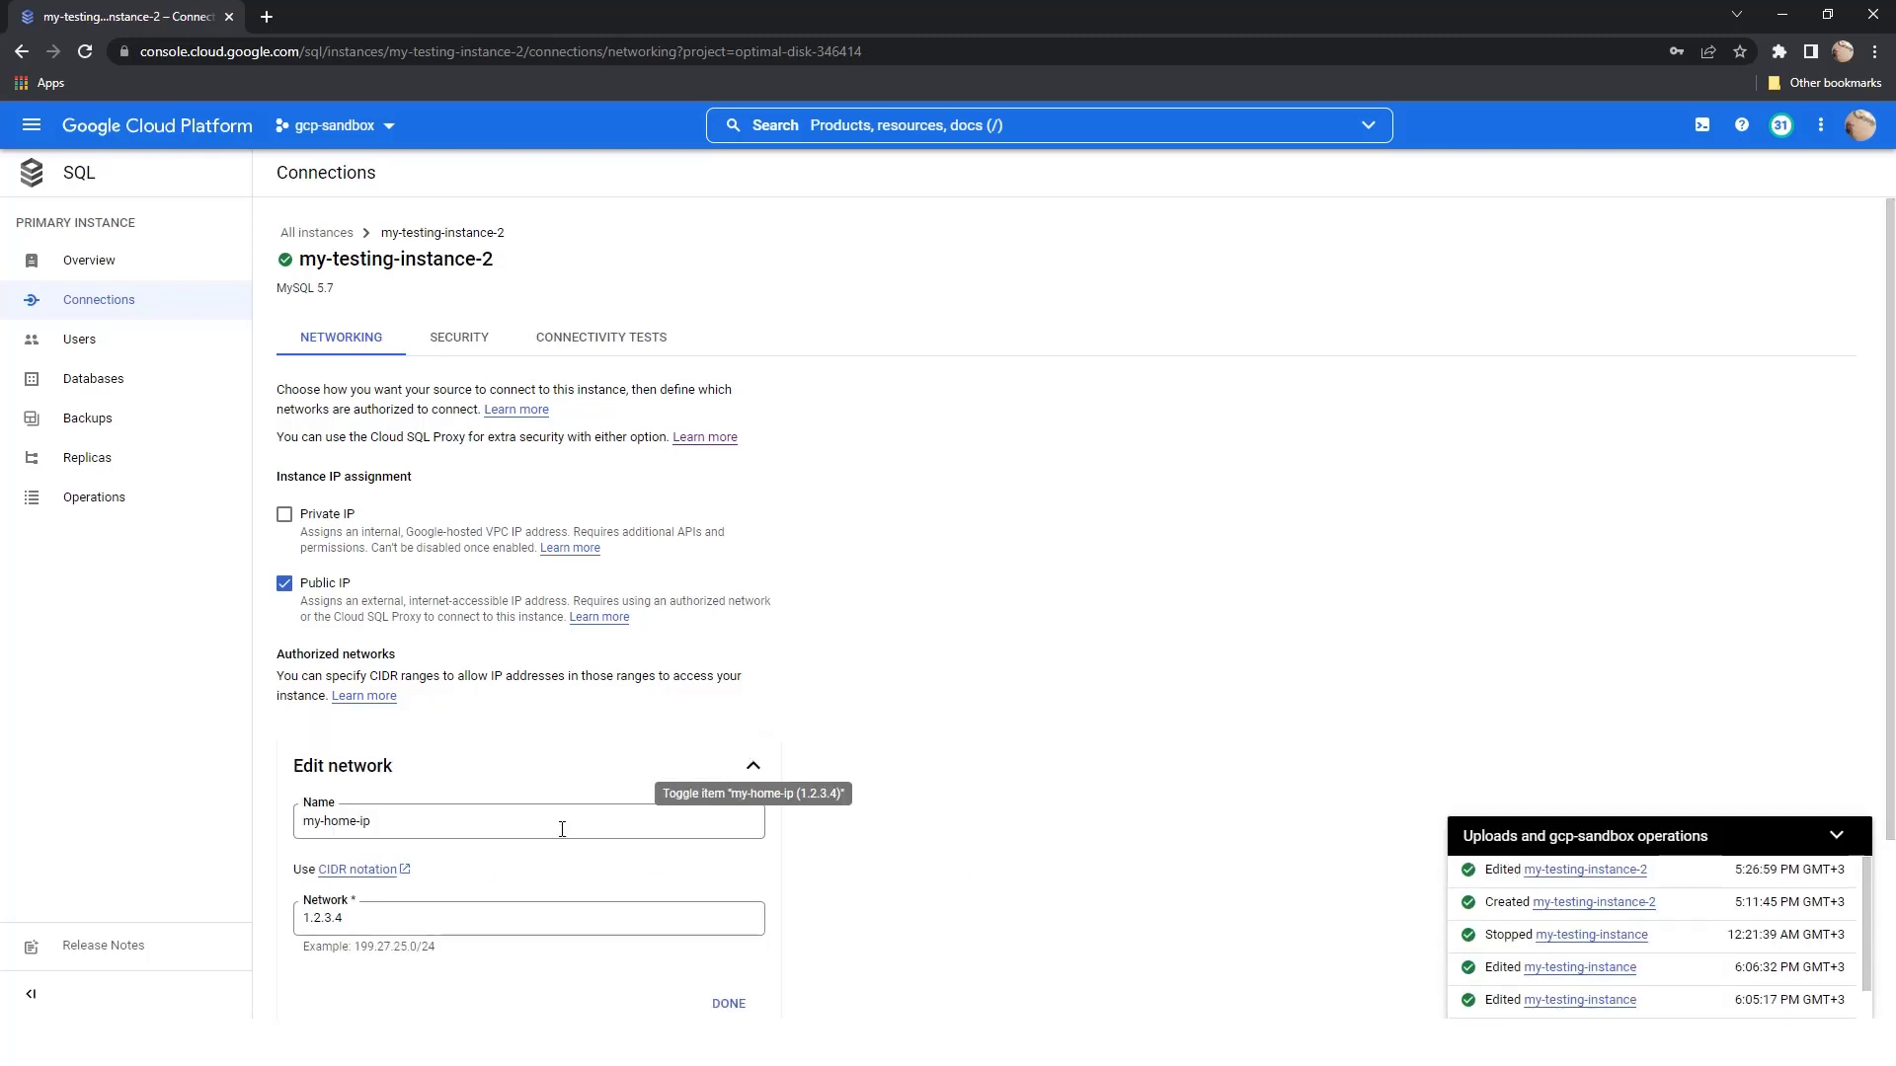
drag(389, 919, 296, 917)
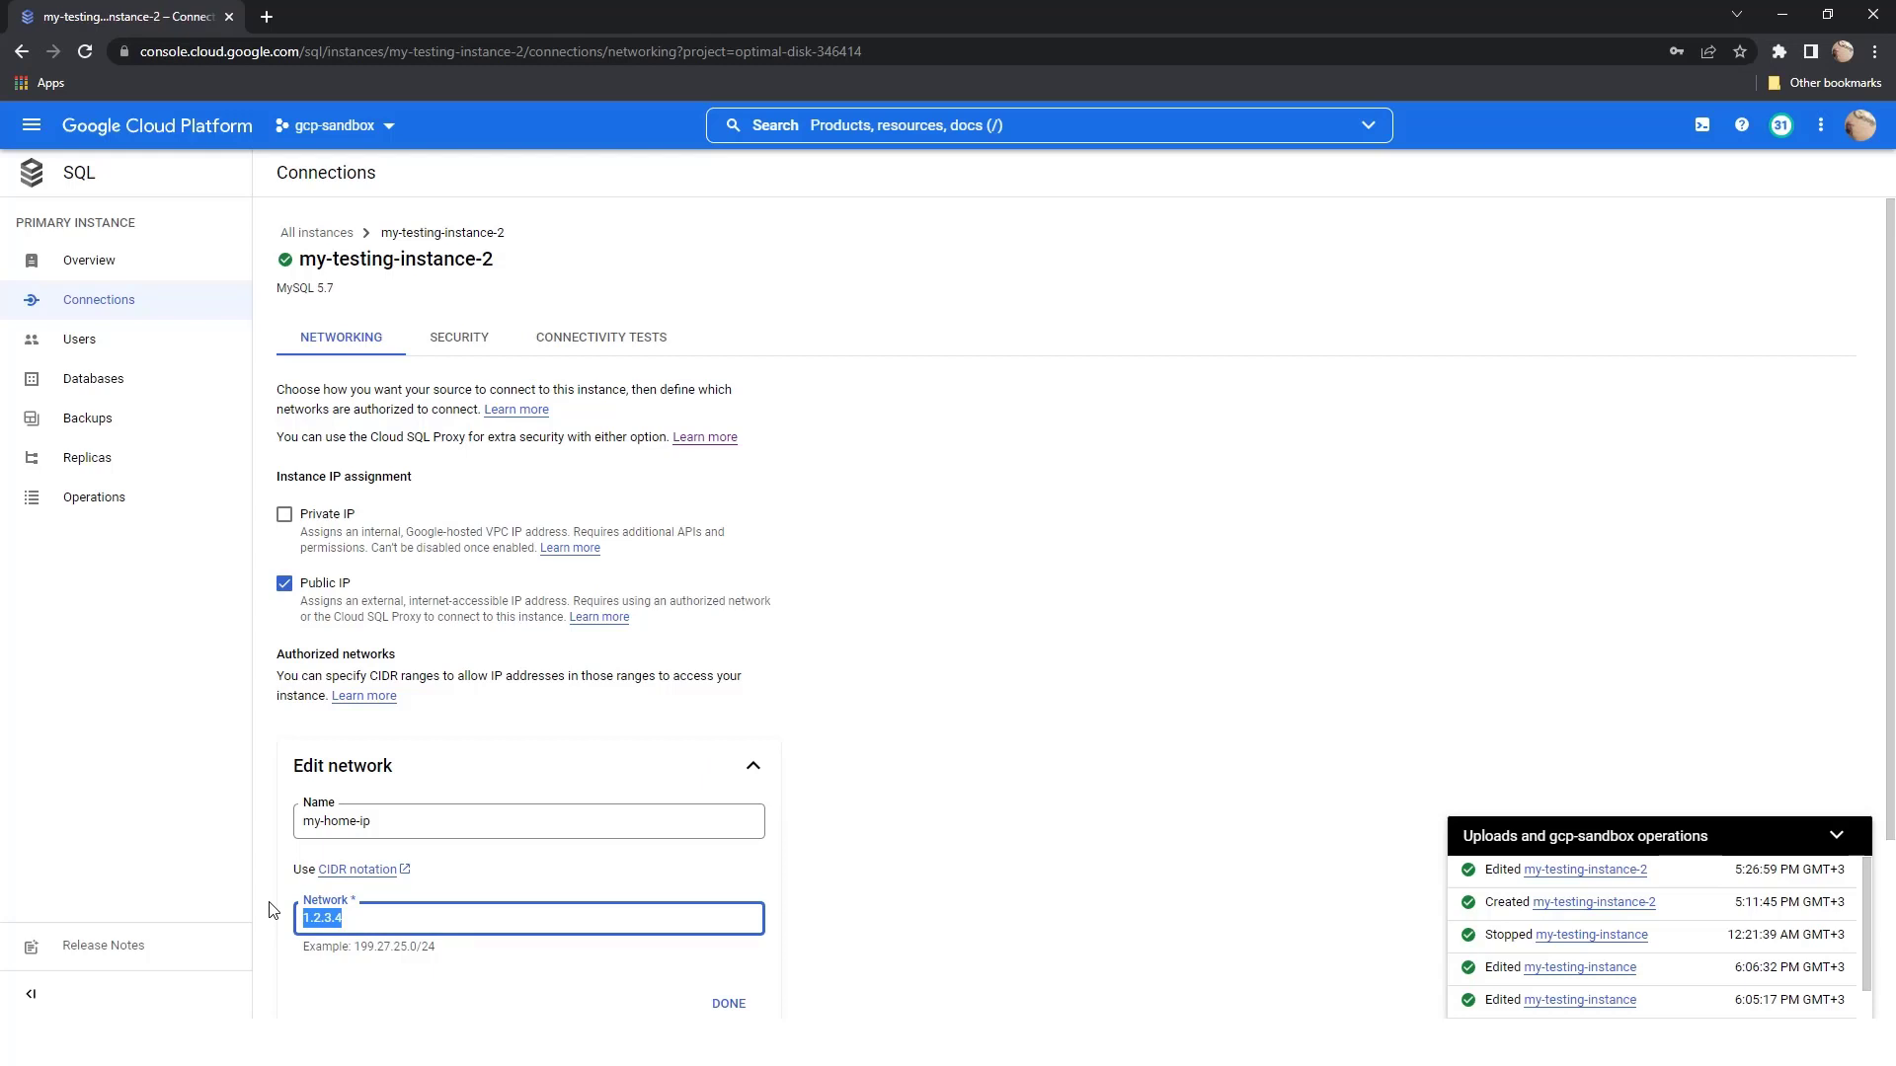
text(5.6.7.8)
click(416, 824)
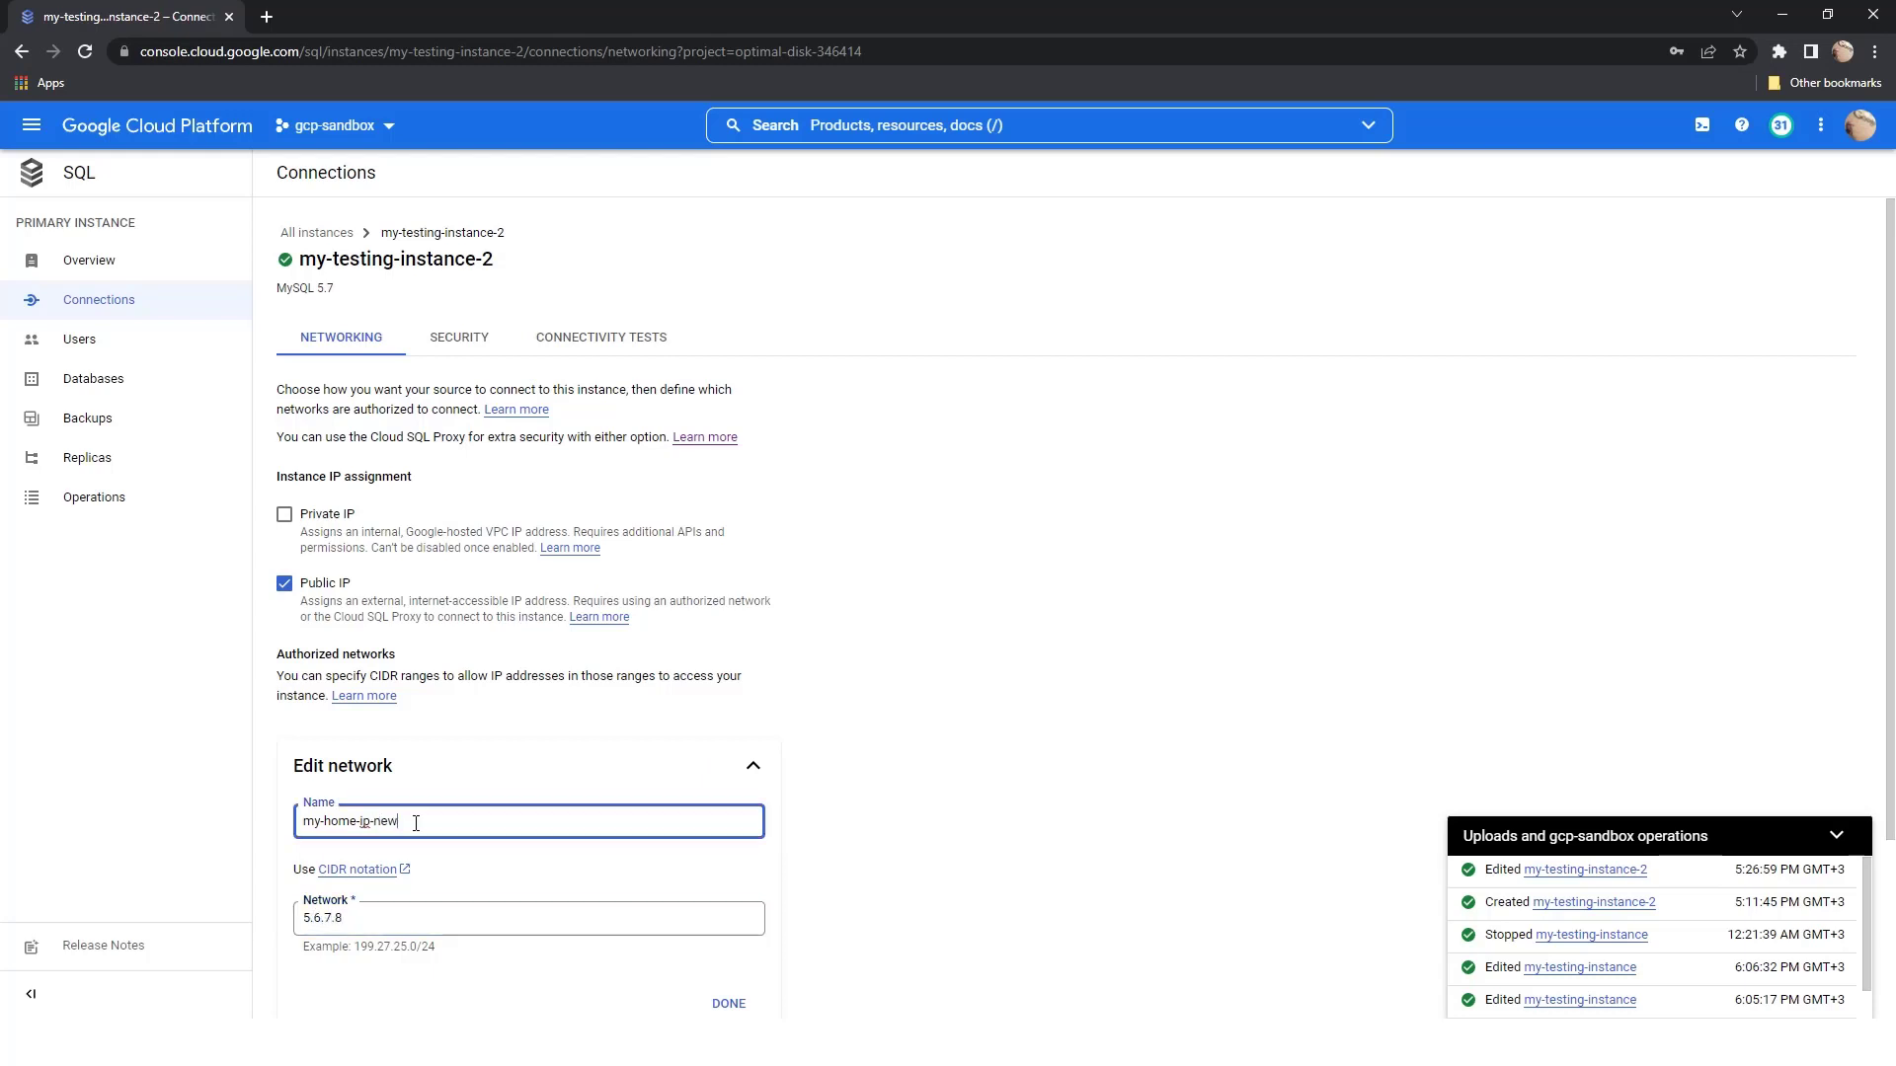
scroll(593, 809, down, 2)
click(728, 780)
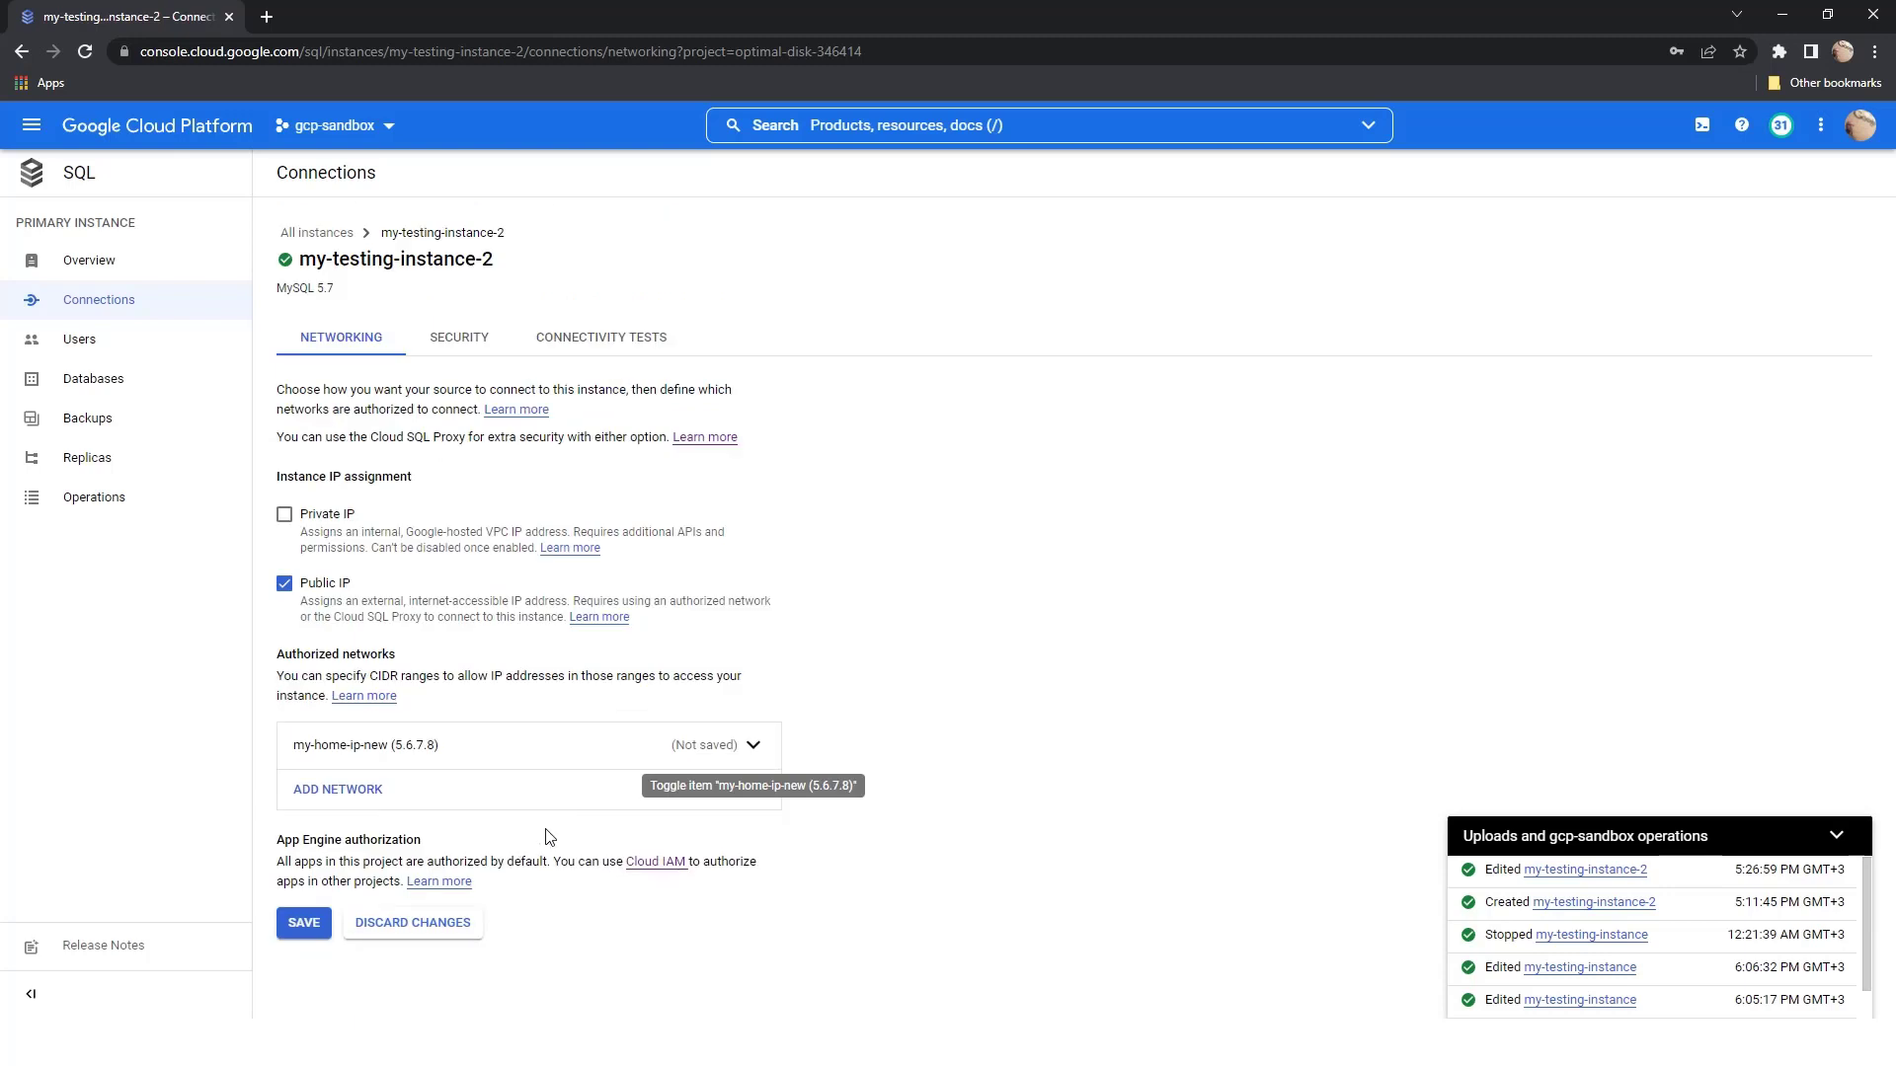
click(296, 916)
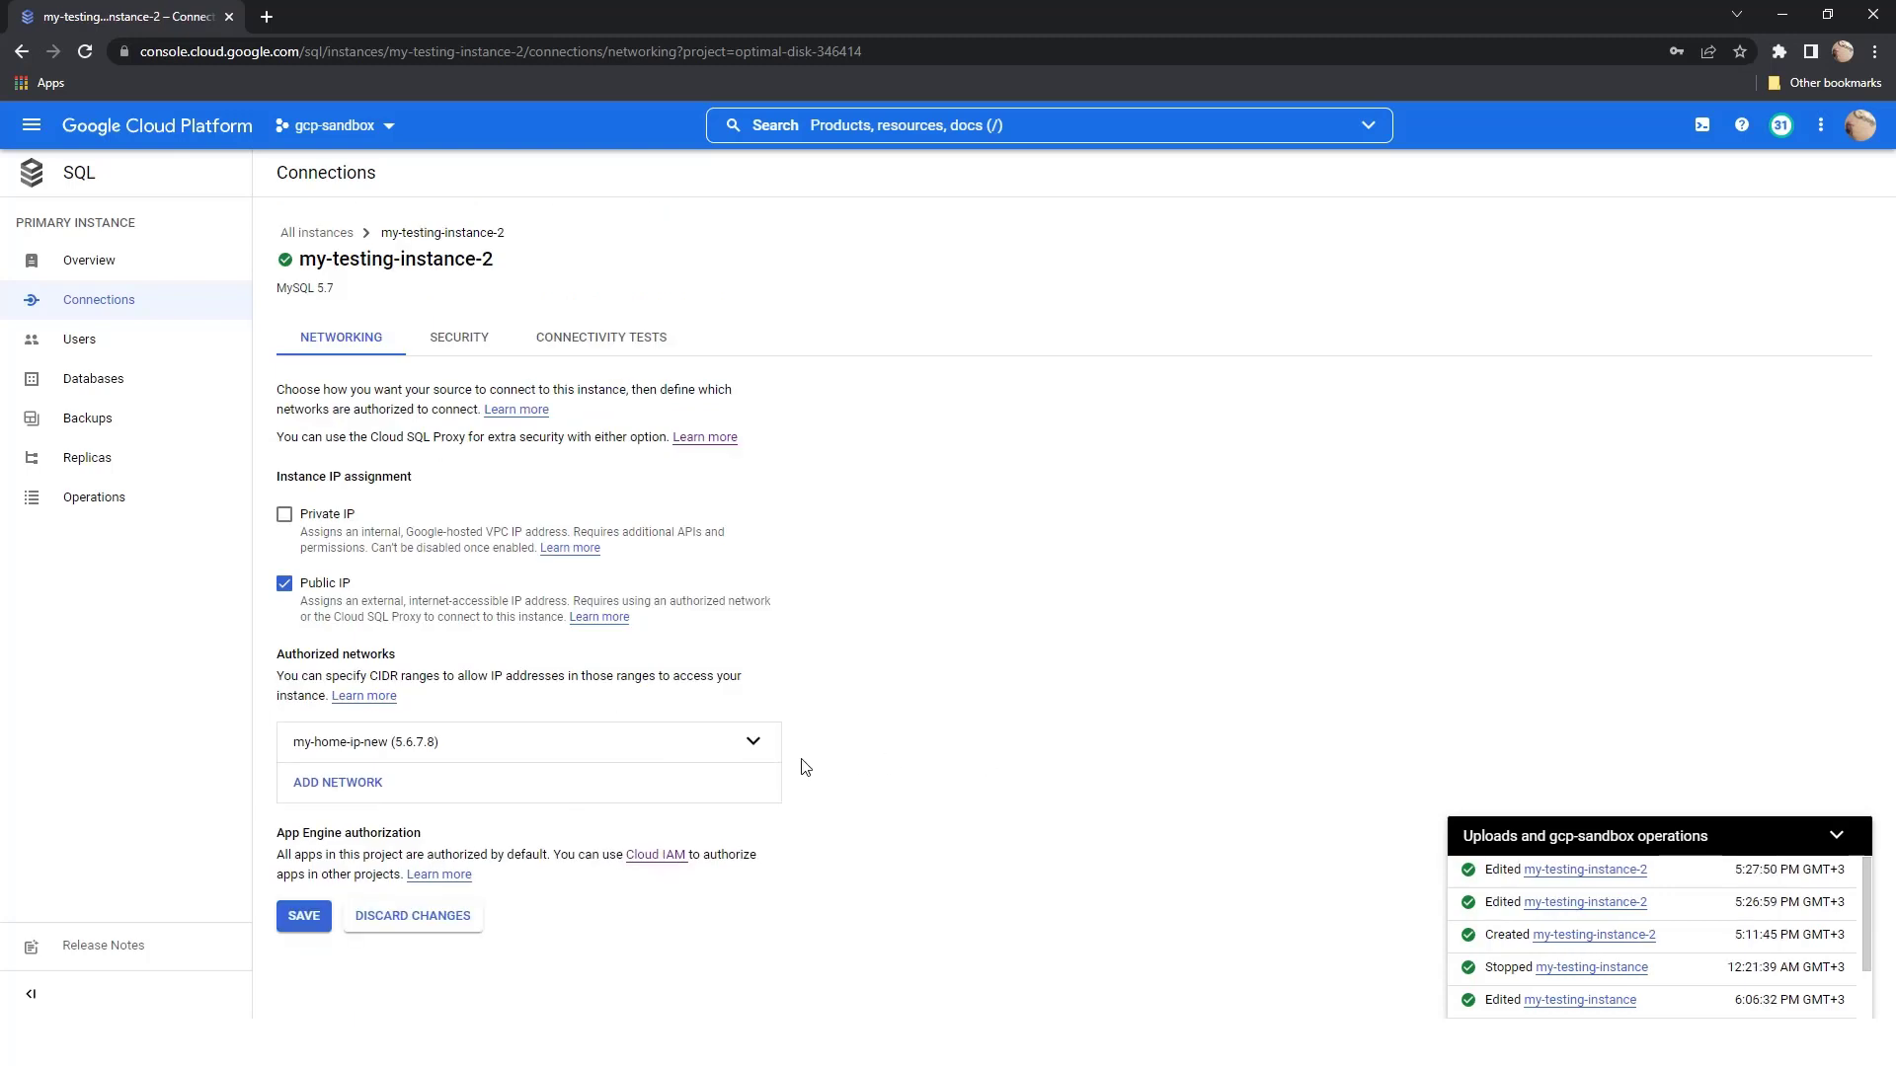
Add another authorized network named allow-all with range 0.0.0.0/0 and save the connection settings
click(354, 785)
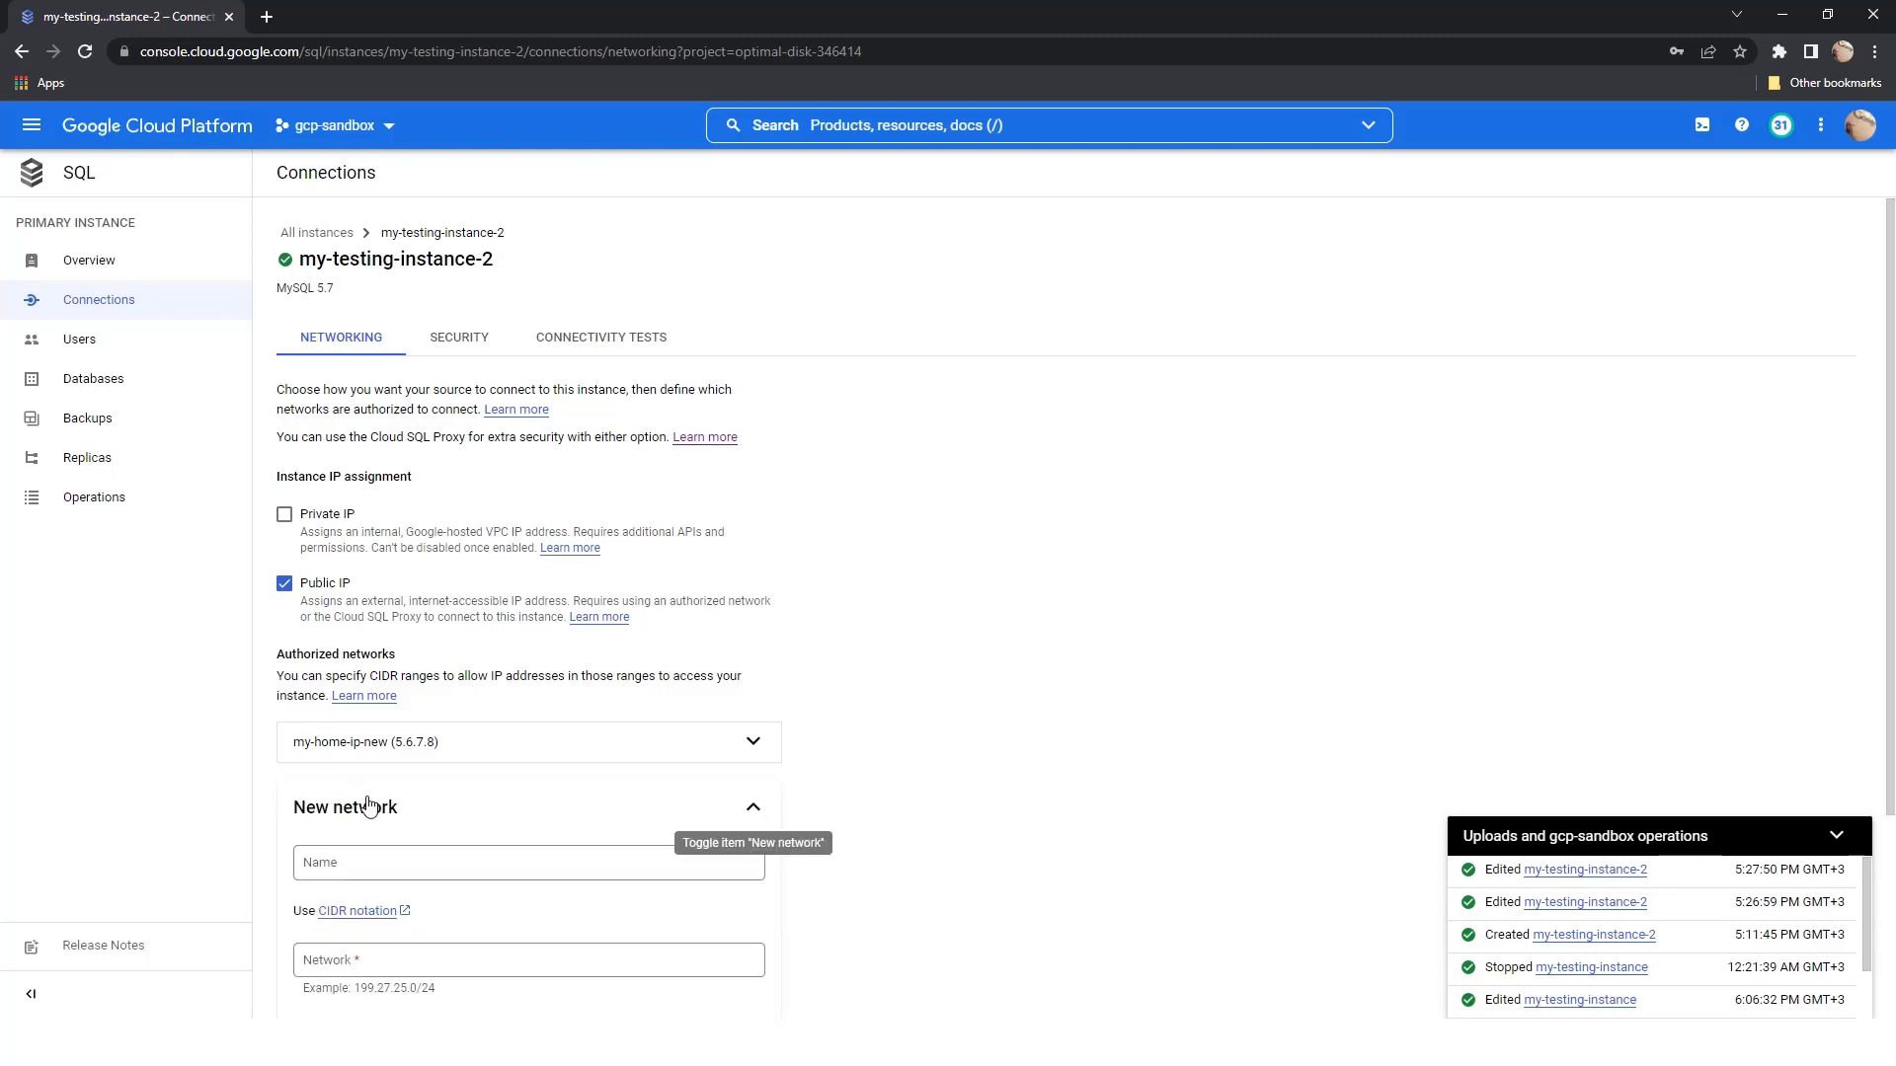
click(415, 862)
text(allow-all)
scroll(413, 863, down, 1)
click(411, 864)
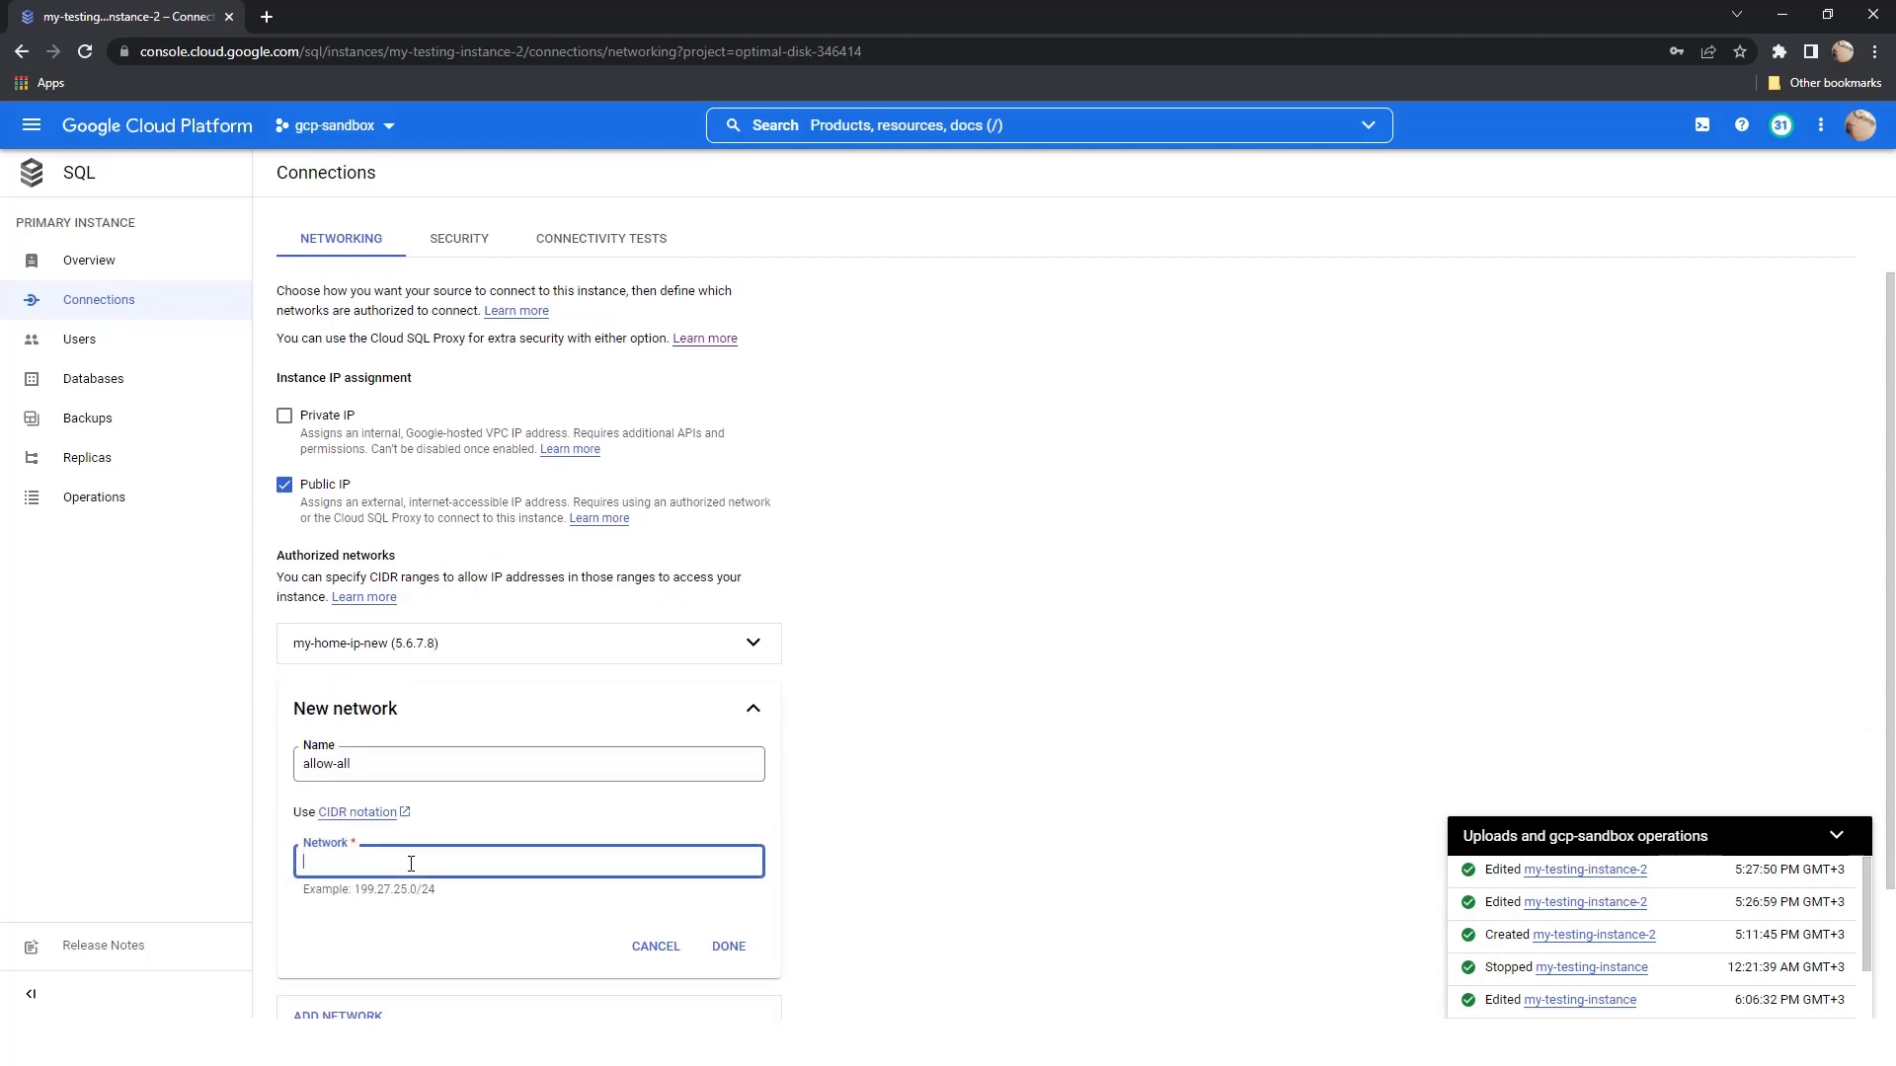
text(0.0.0.0/0)
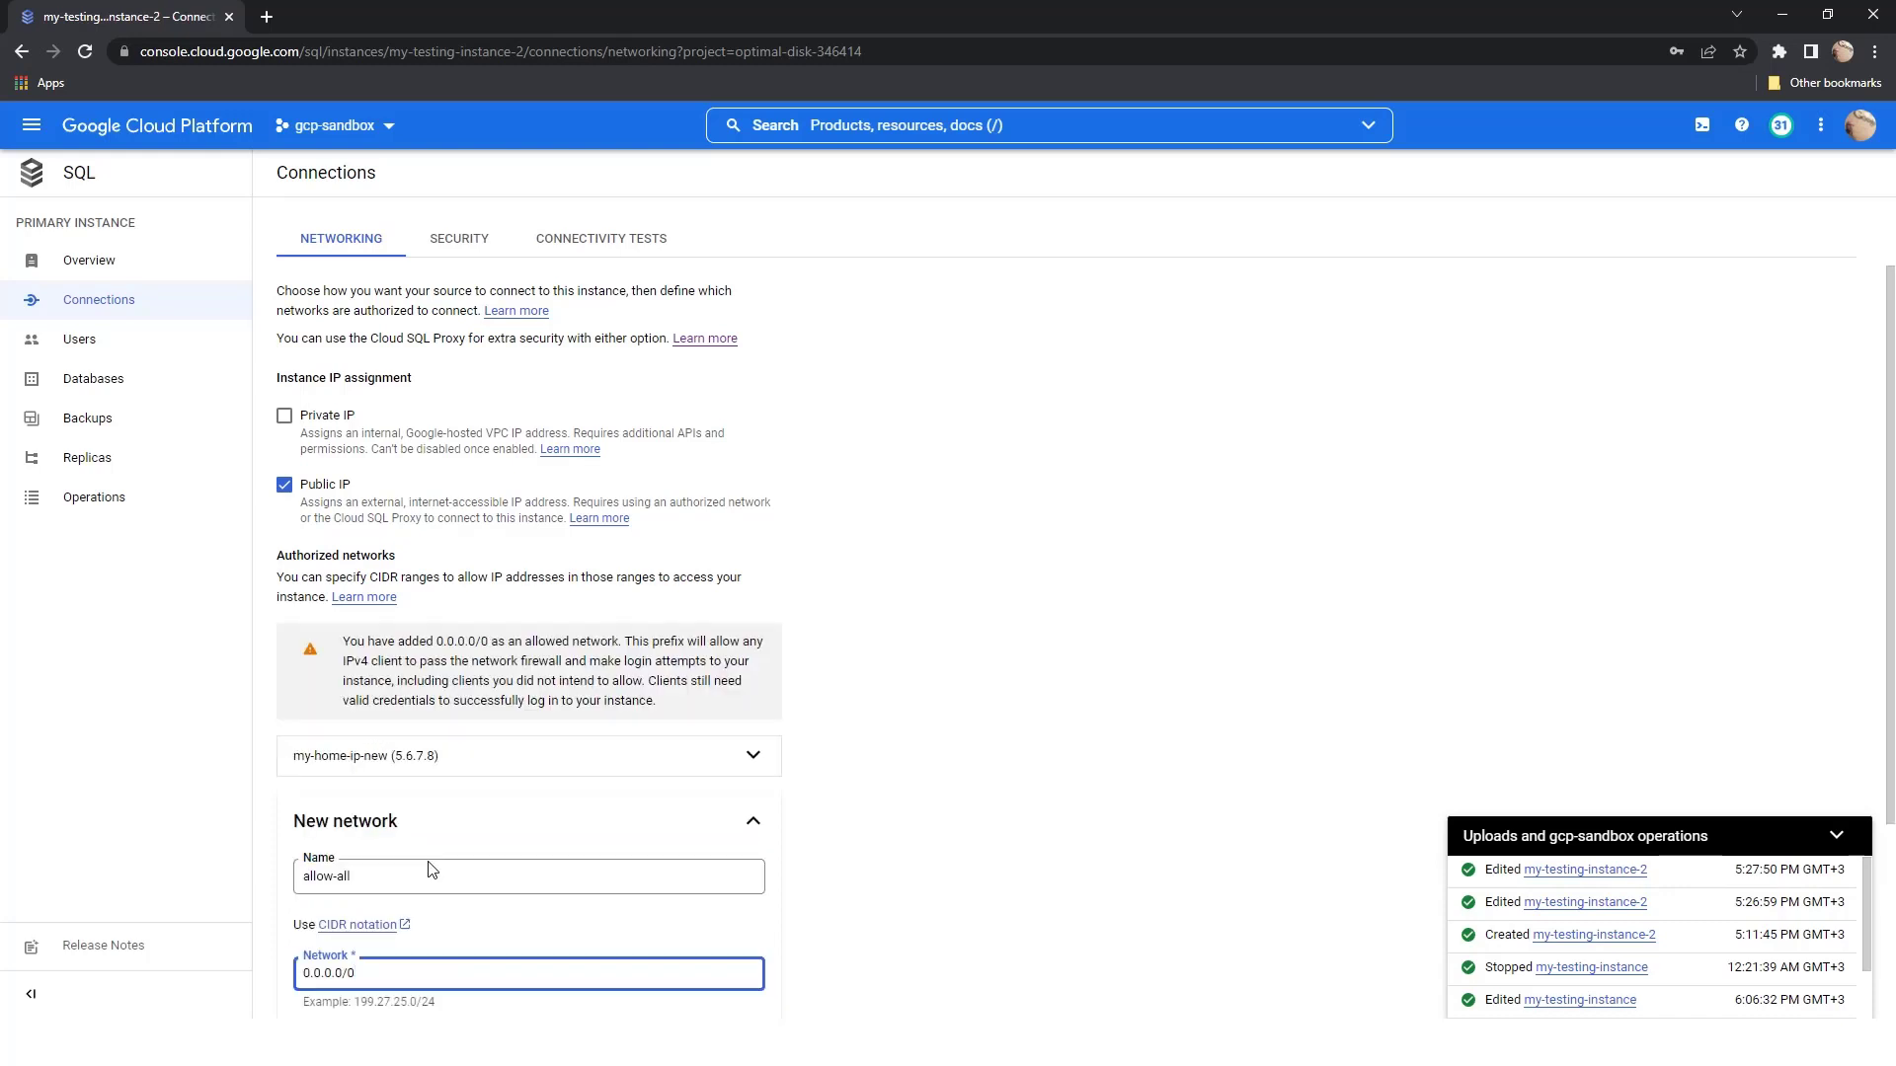
scroll(432, 869, down, 2)
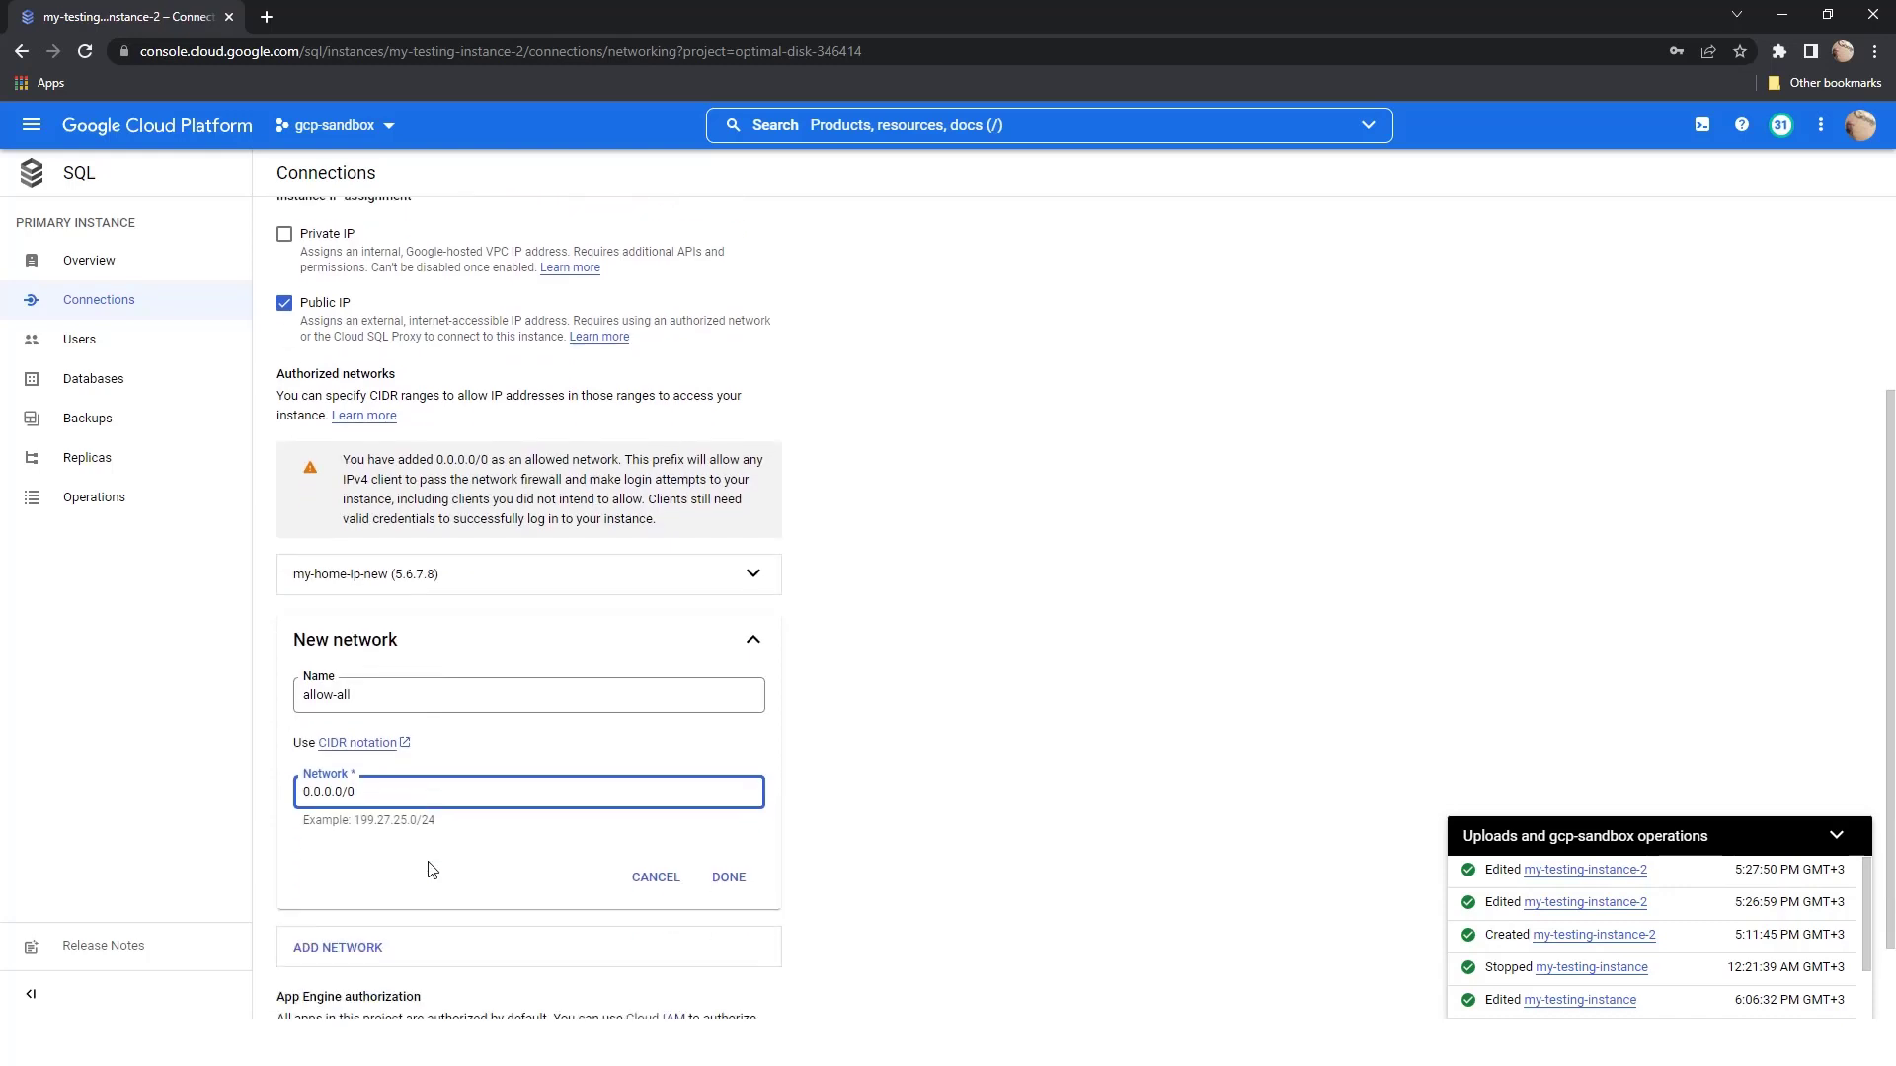
click(729, 863)
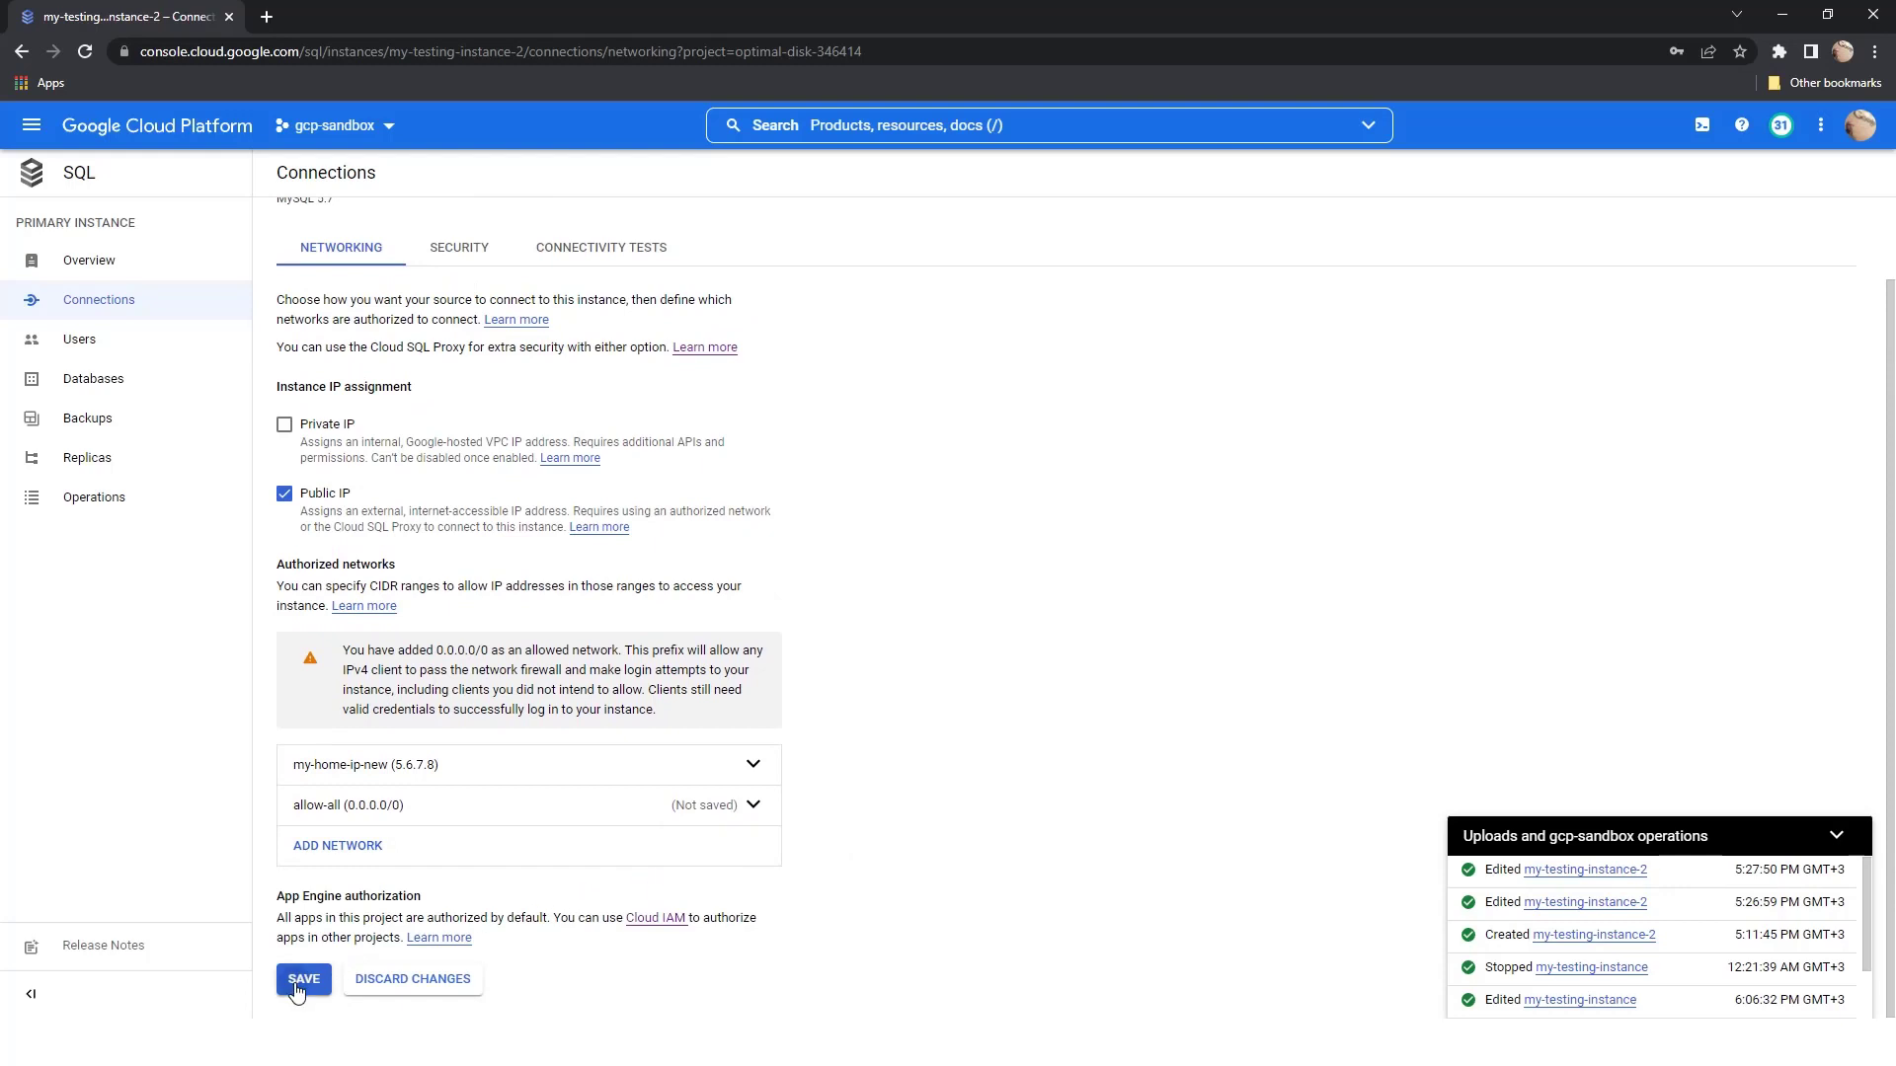
click(299, 982)
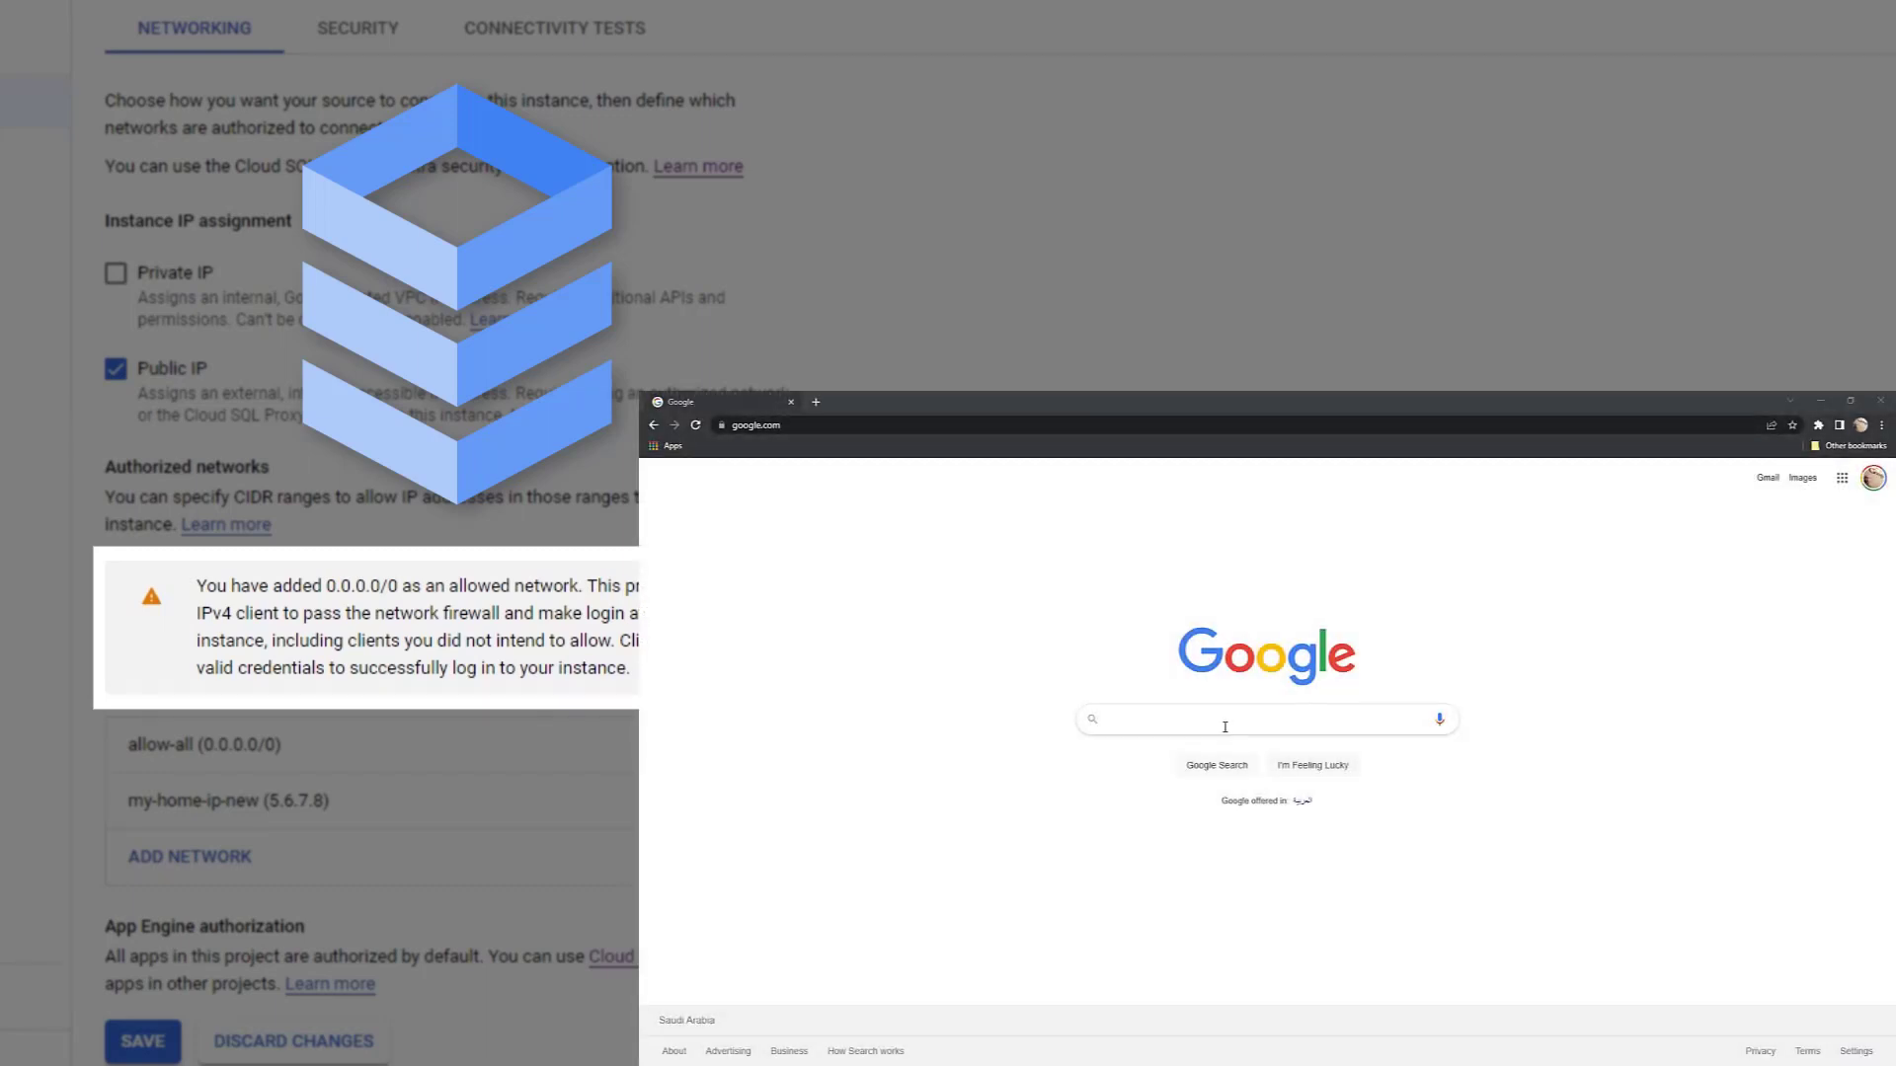
Search Google for "gcp shared responsibility matrix" and open the Shared Responsibility Matrix and PCI DSS v3.2.1 results in new tabs
click(1226, 728)
text(gc)
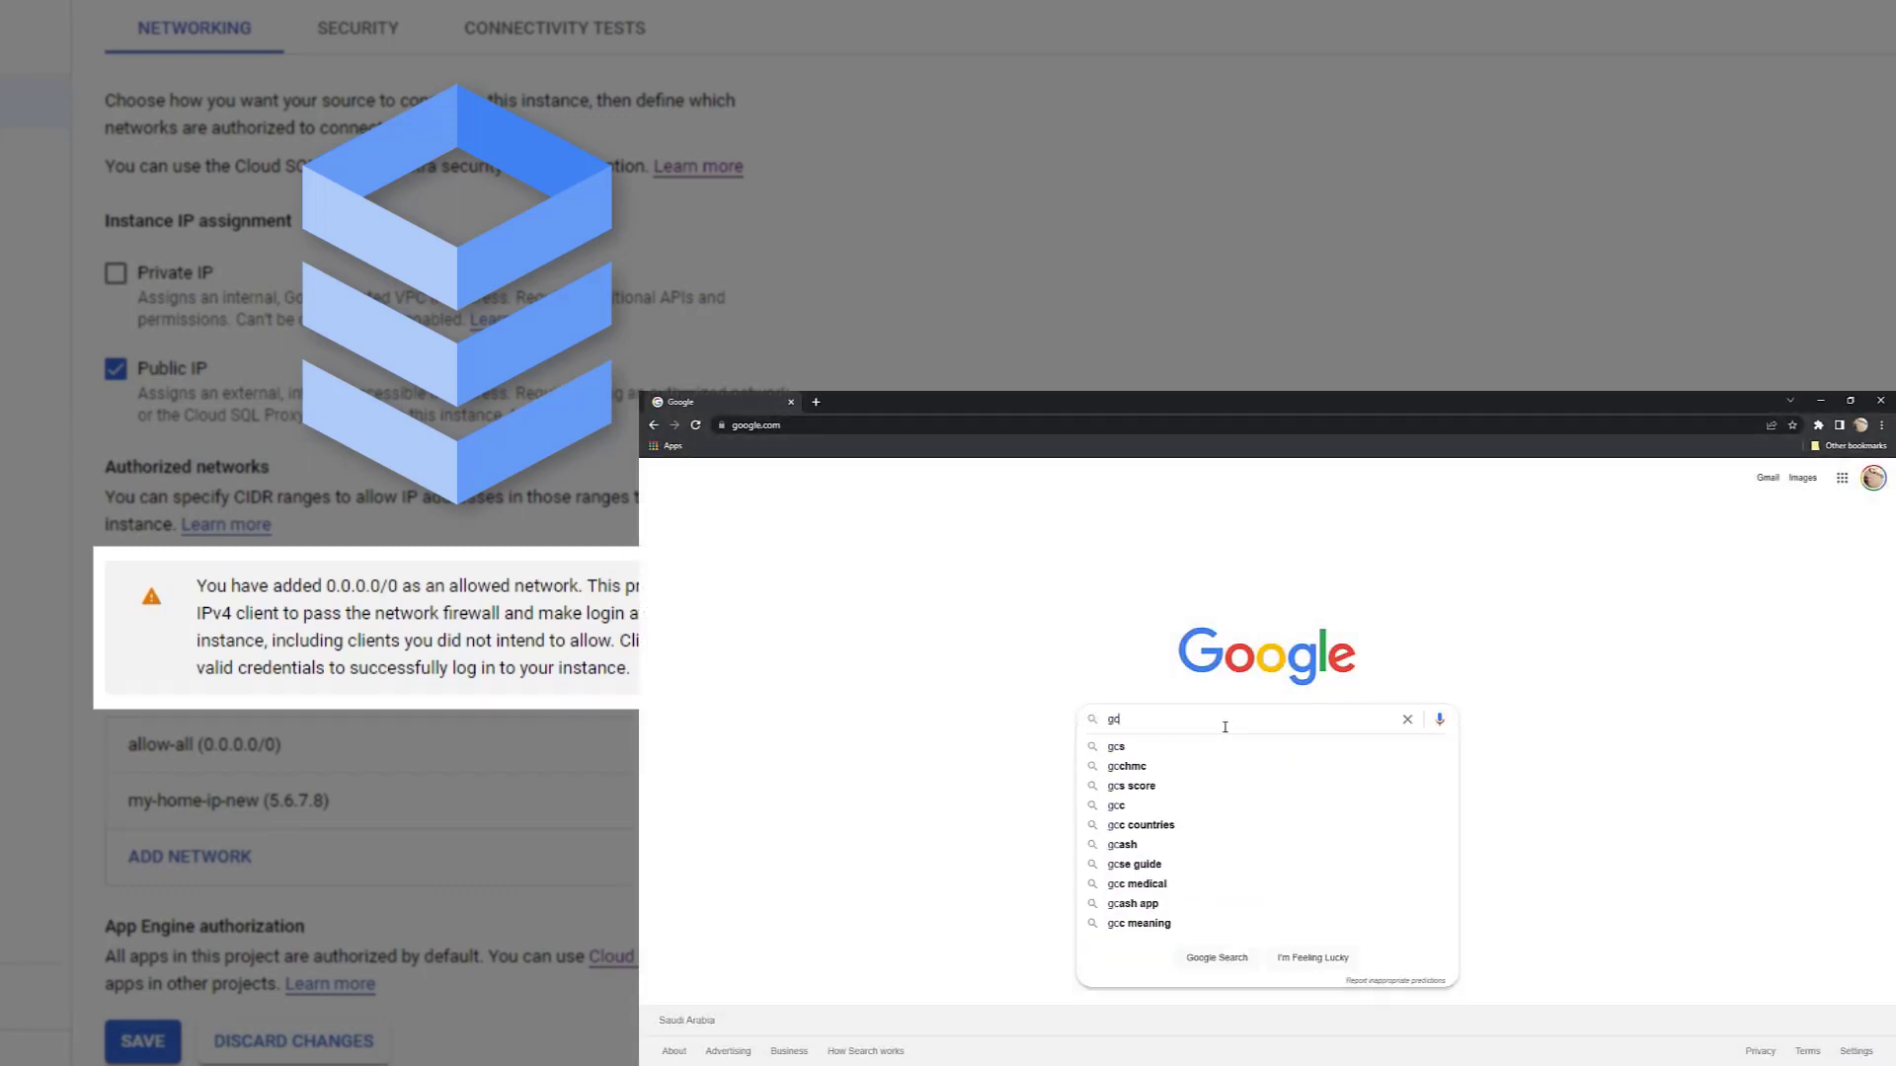
text(p shared responsibility matrix)
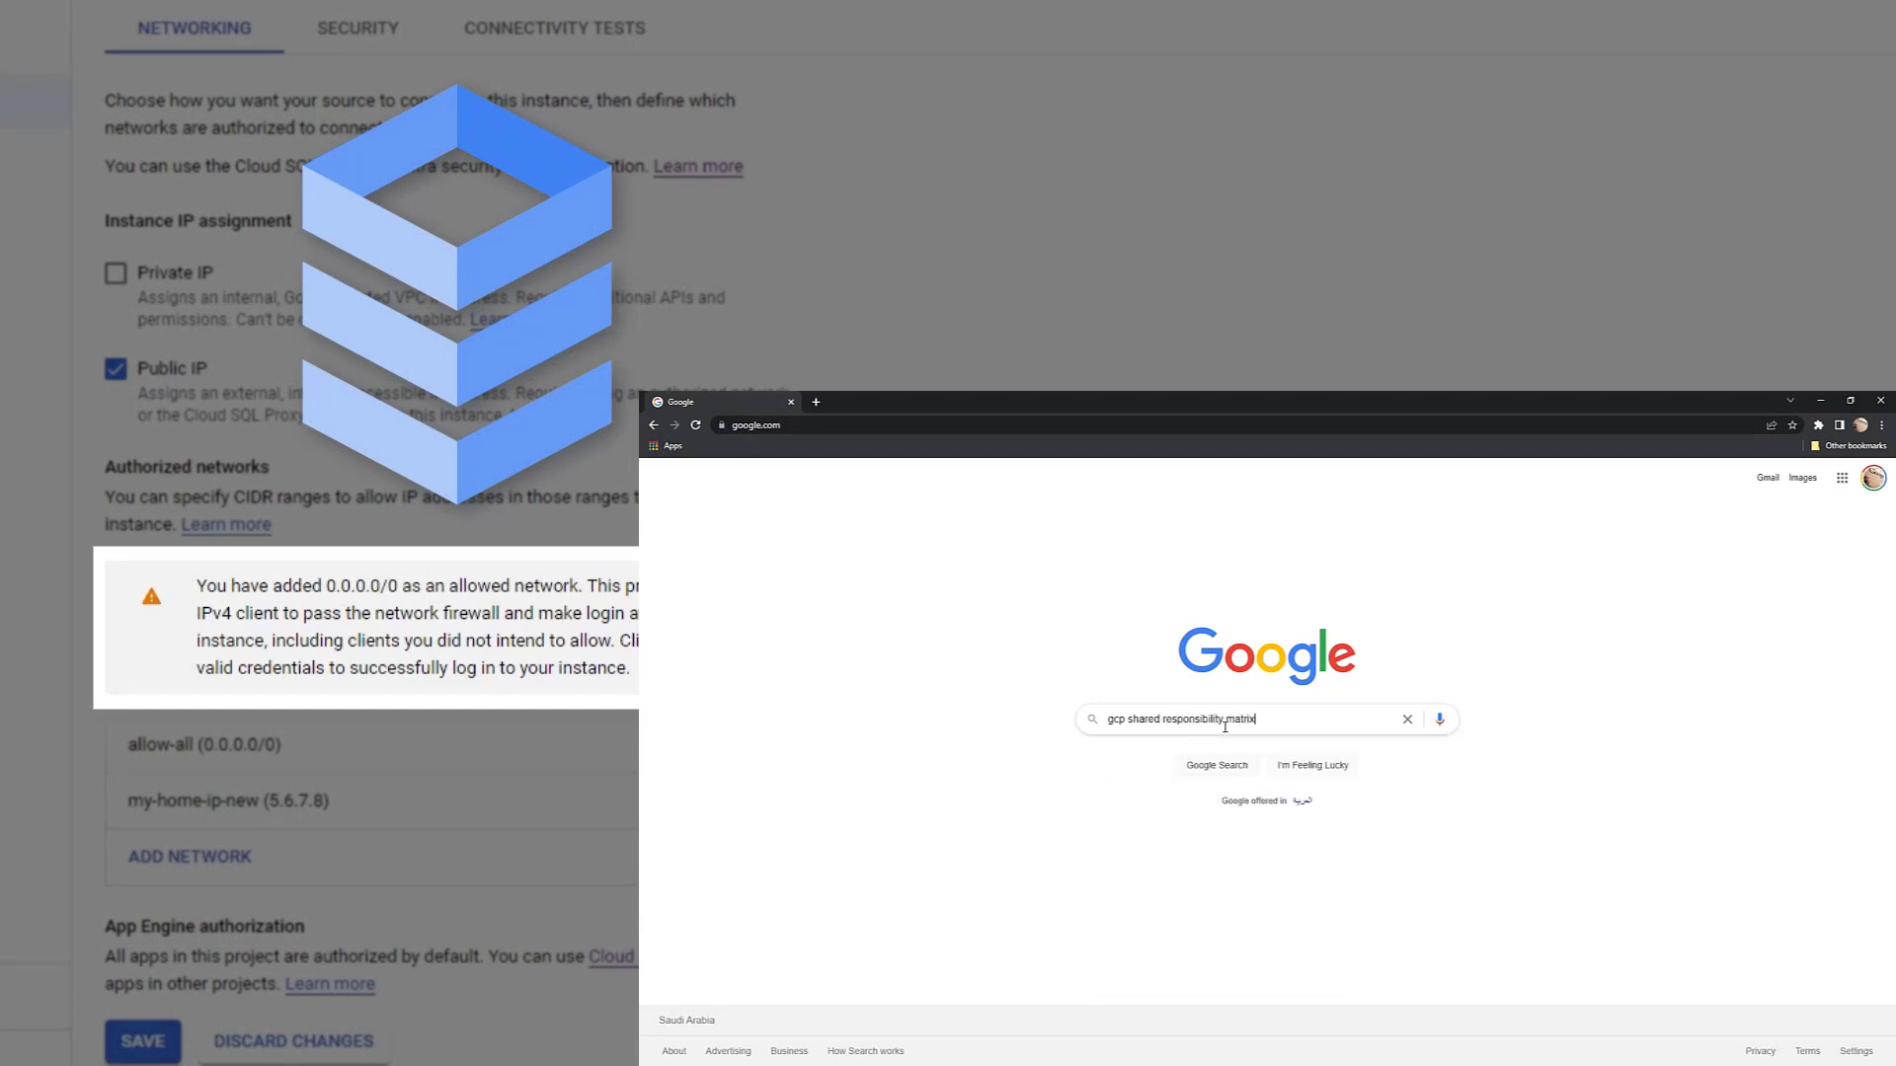
key(Return)
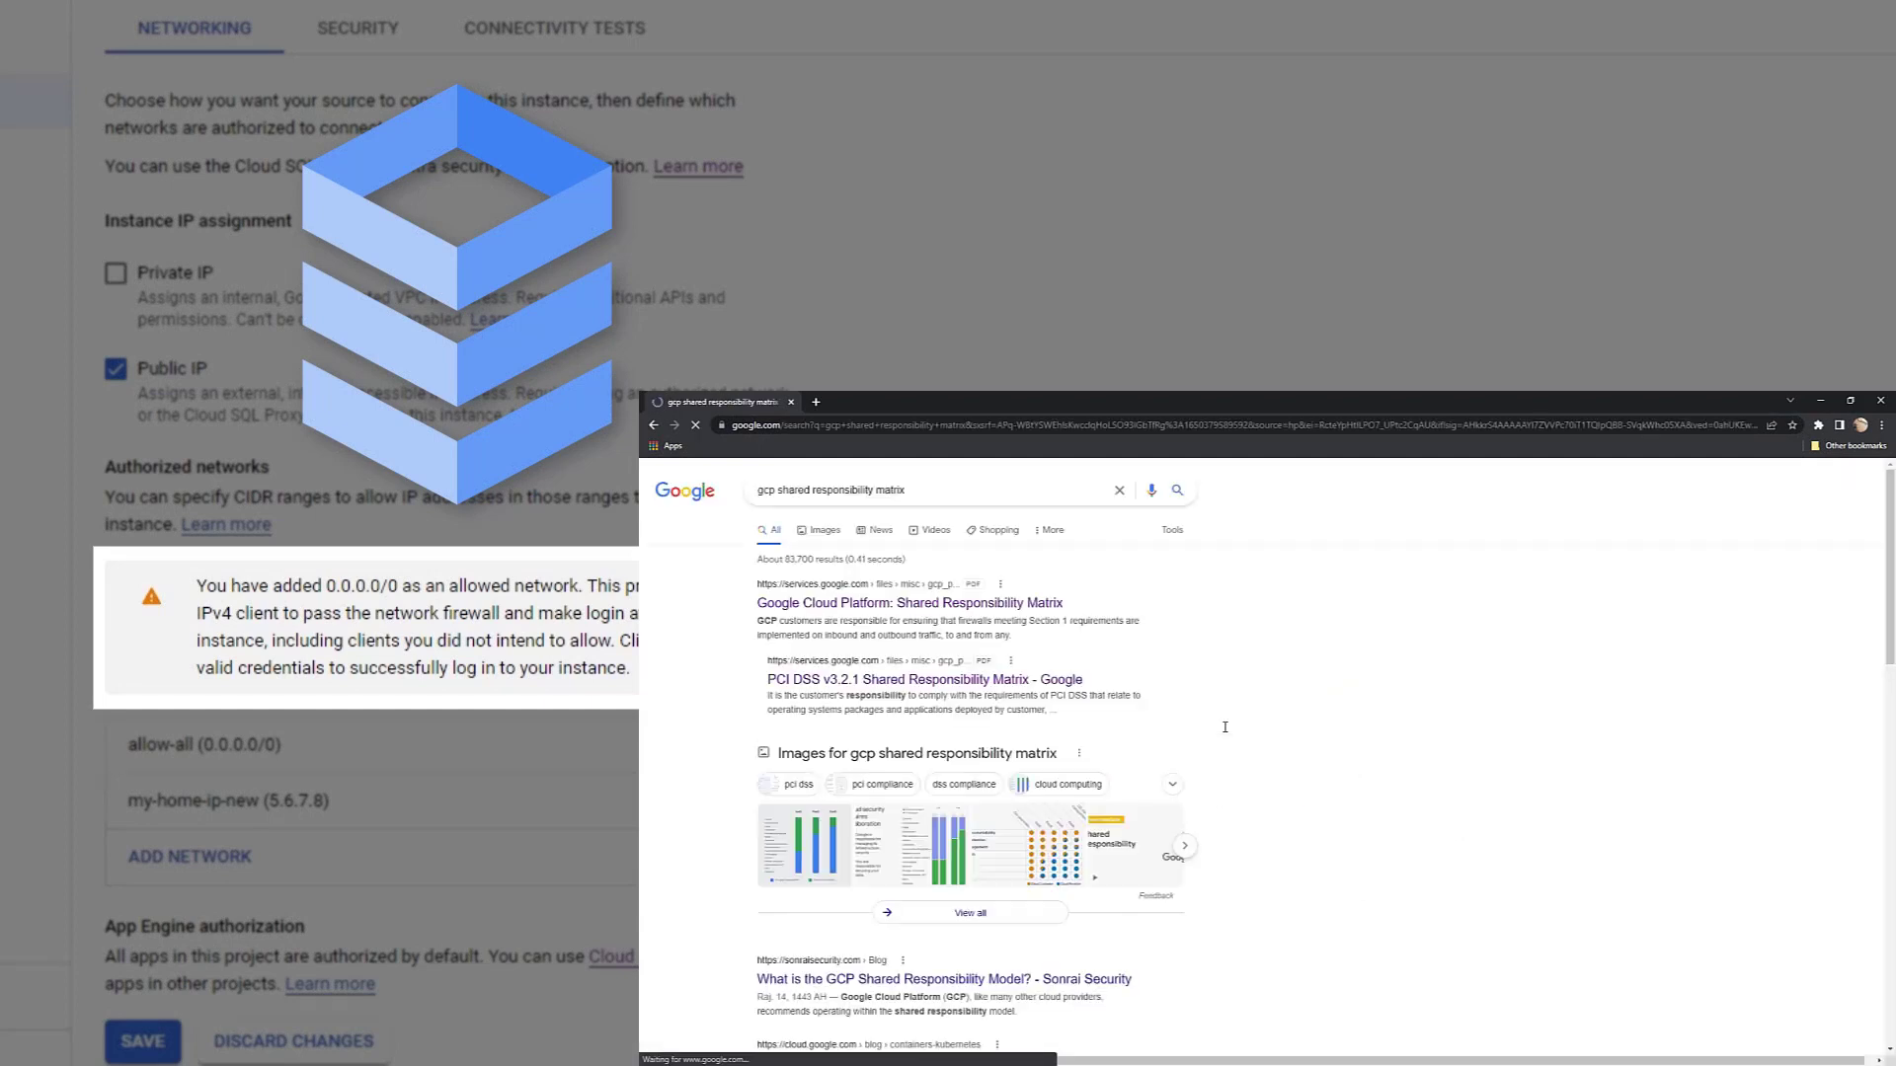
middle_click(998, 604)
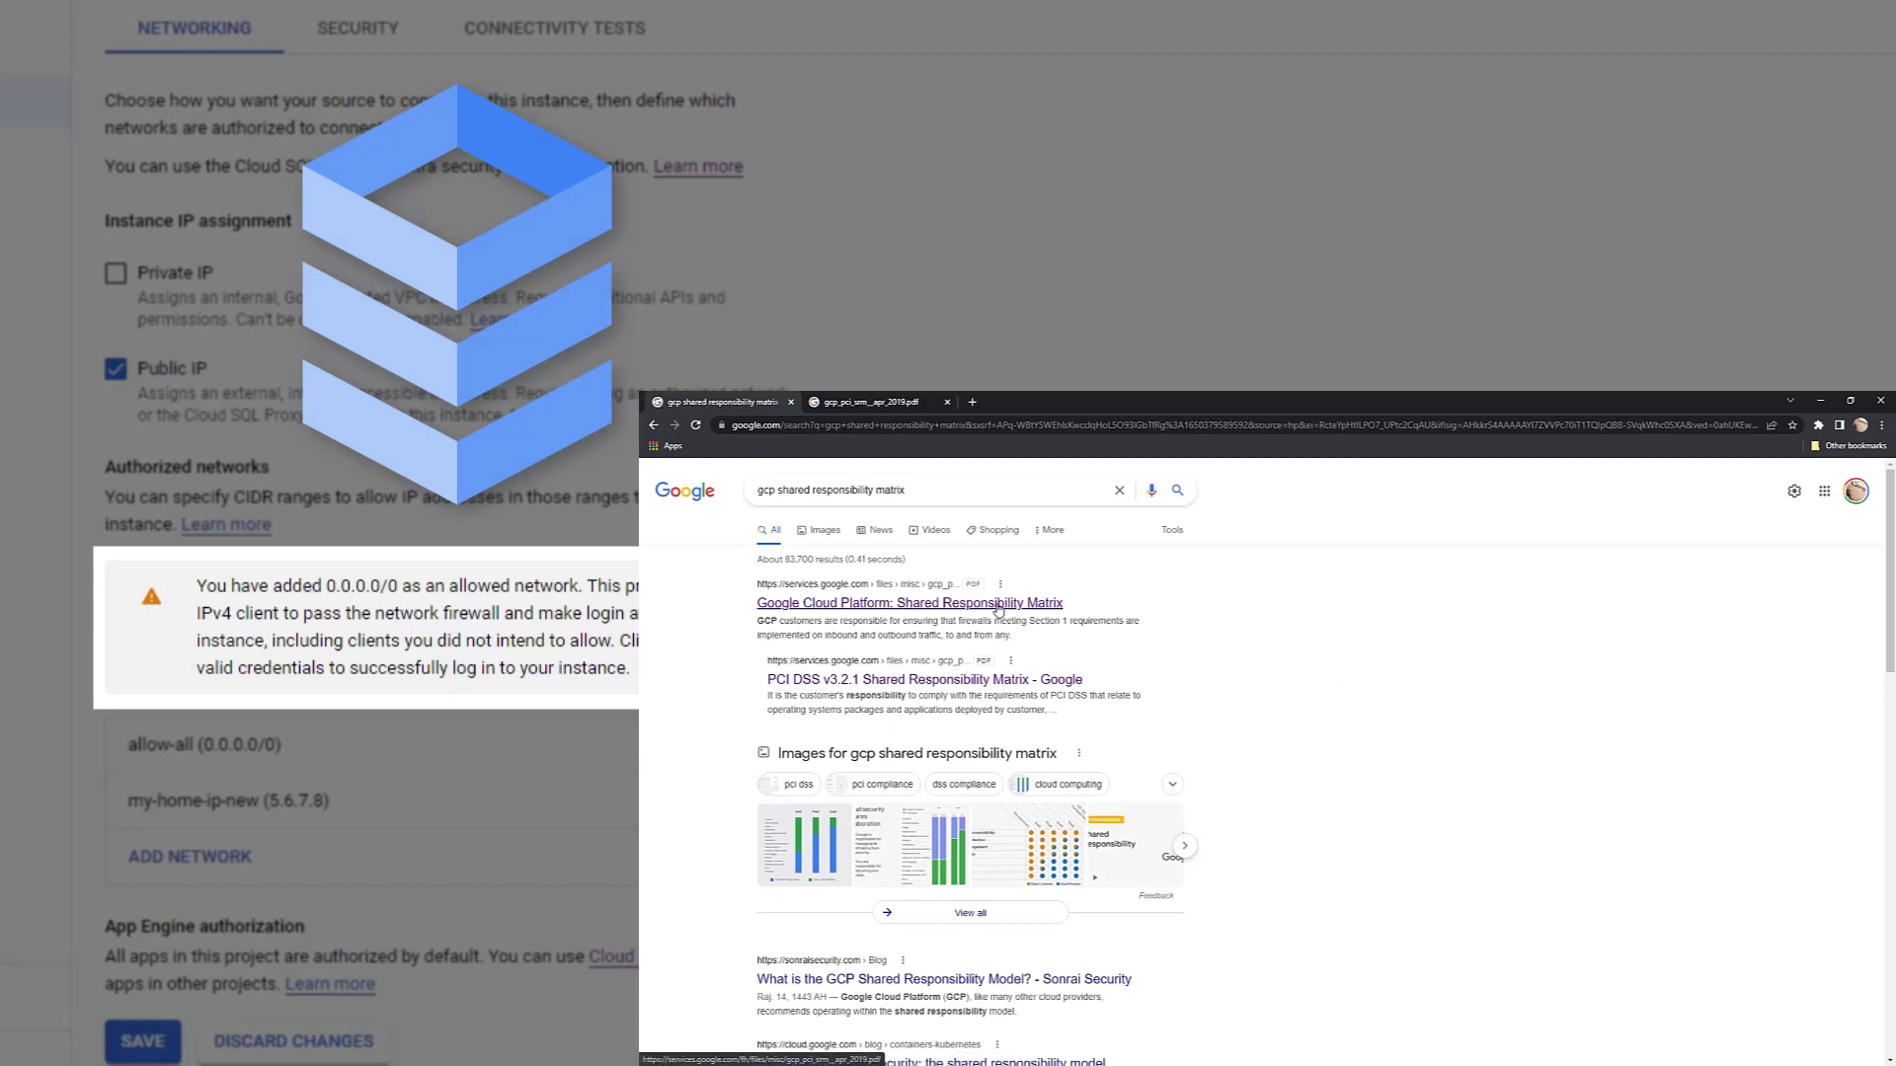
middle_click(1013, 681)
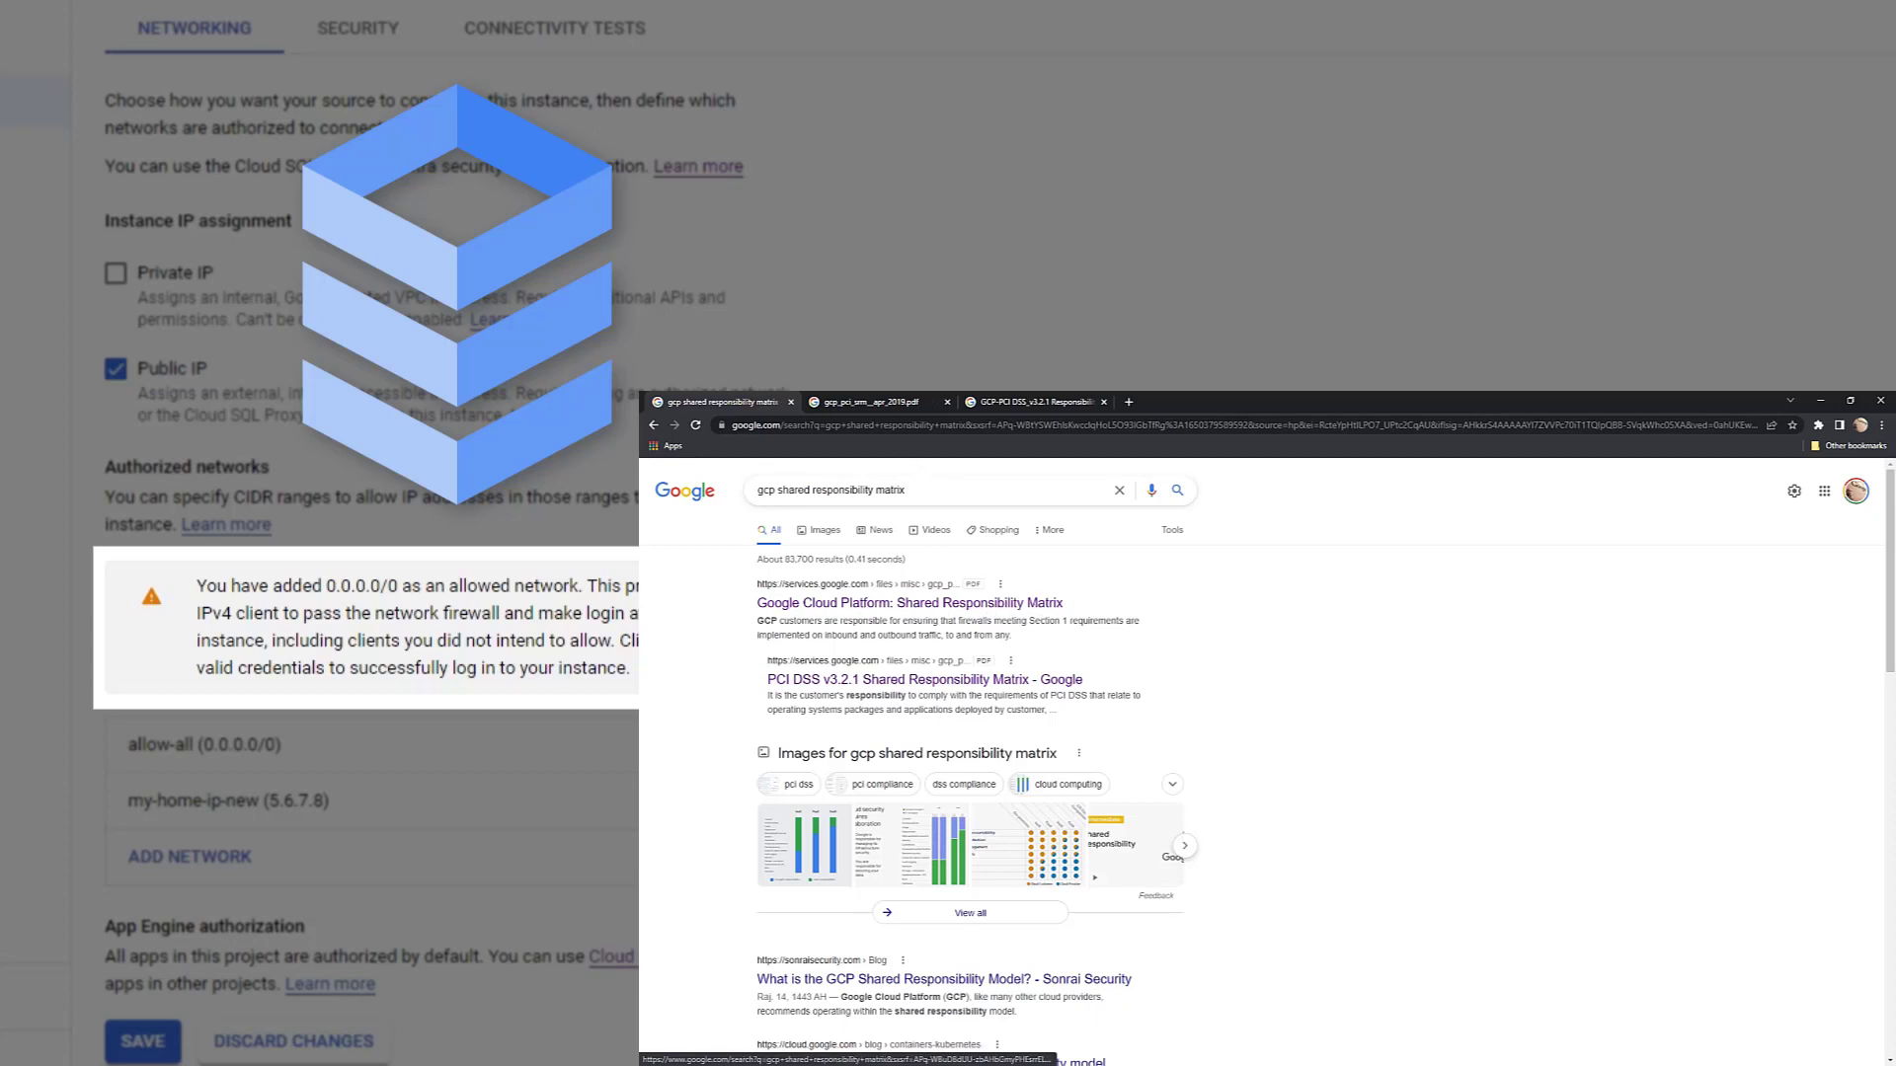
View the Google Cloud Platform Shared Responsibility Matrix PDF and browse further into its pages
click(884, 403)
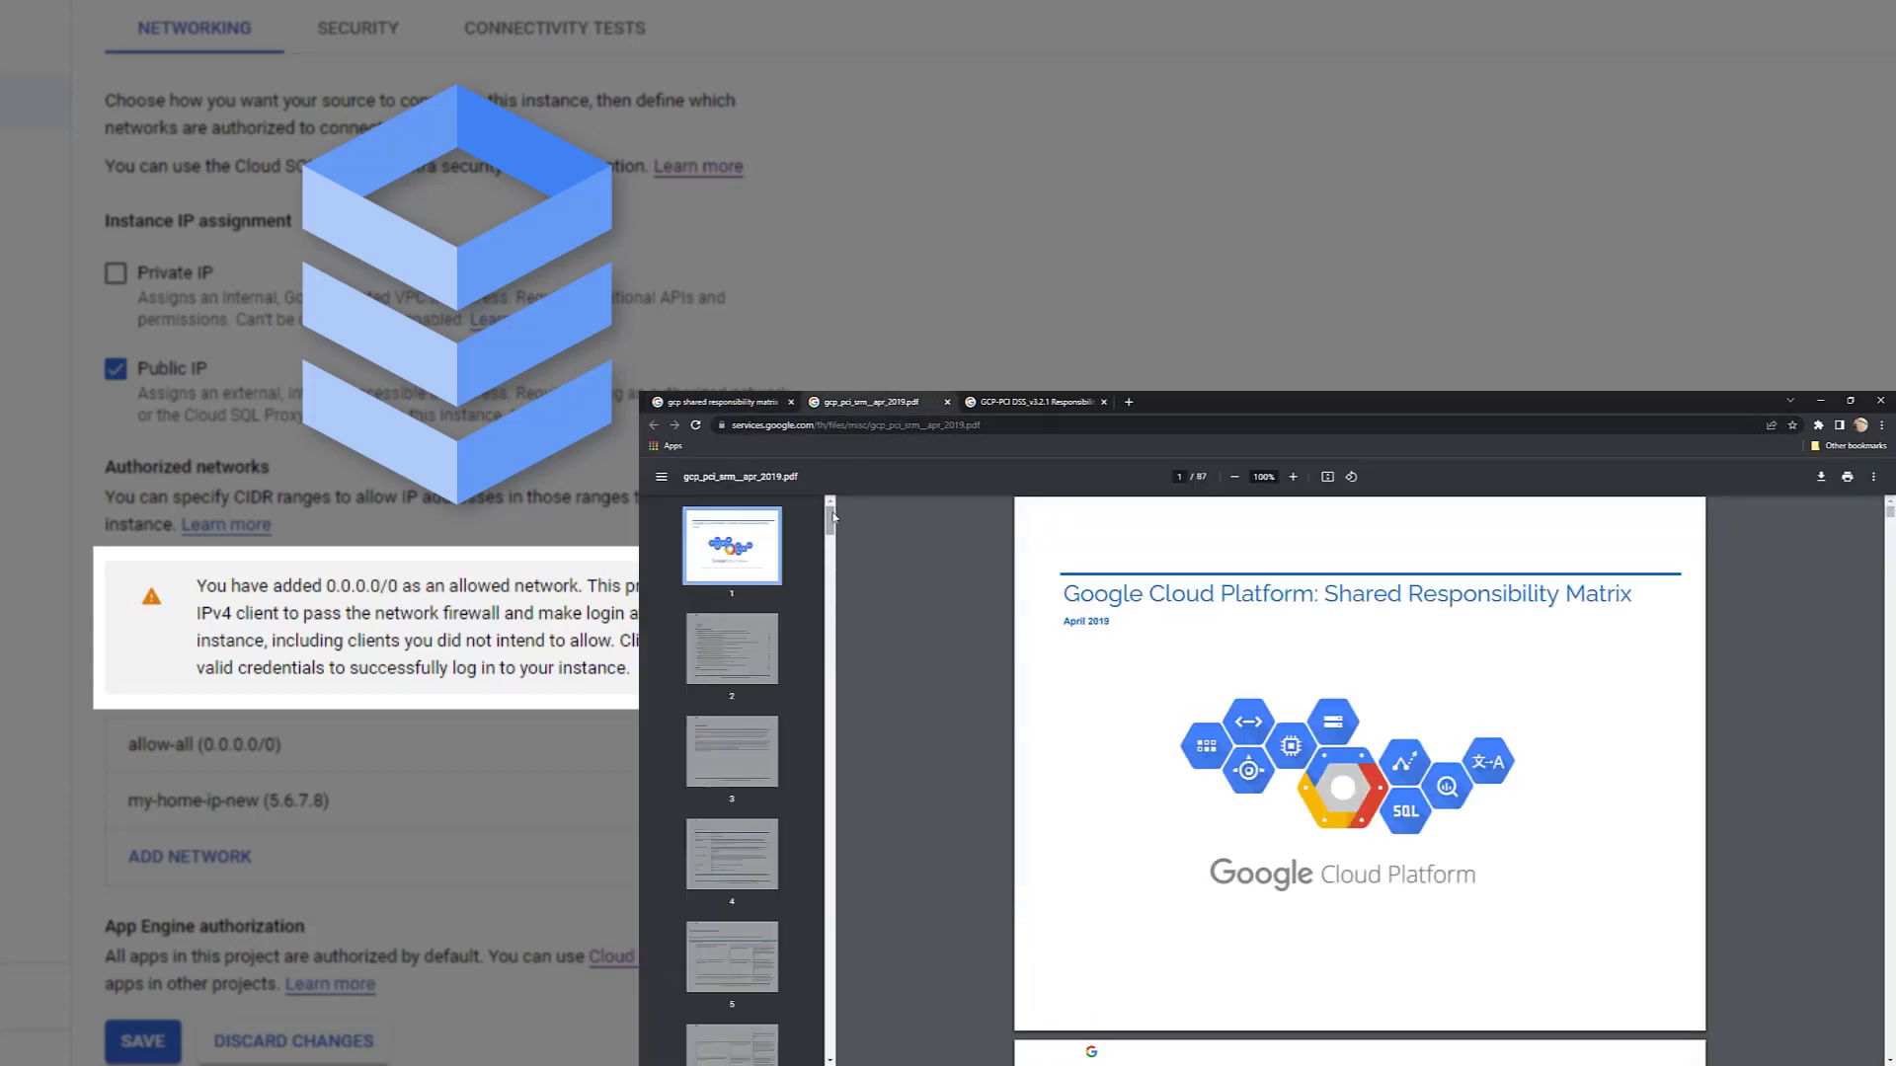
drag(832, 516, 830, 564)
click(780, 635)
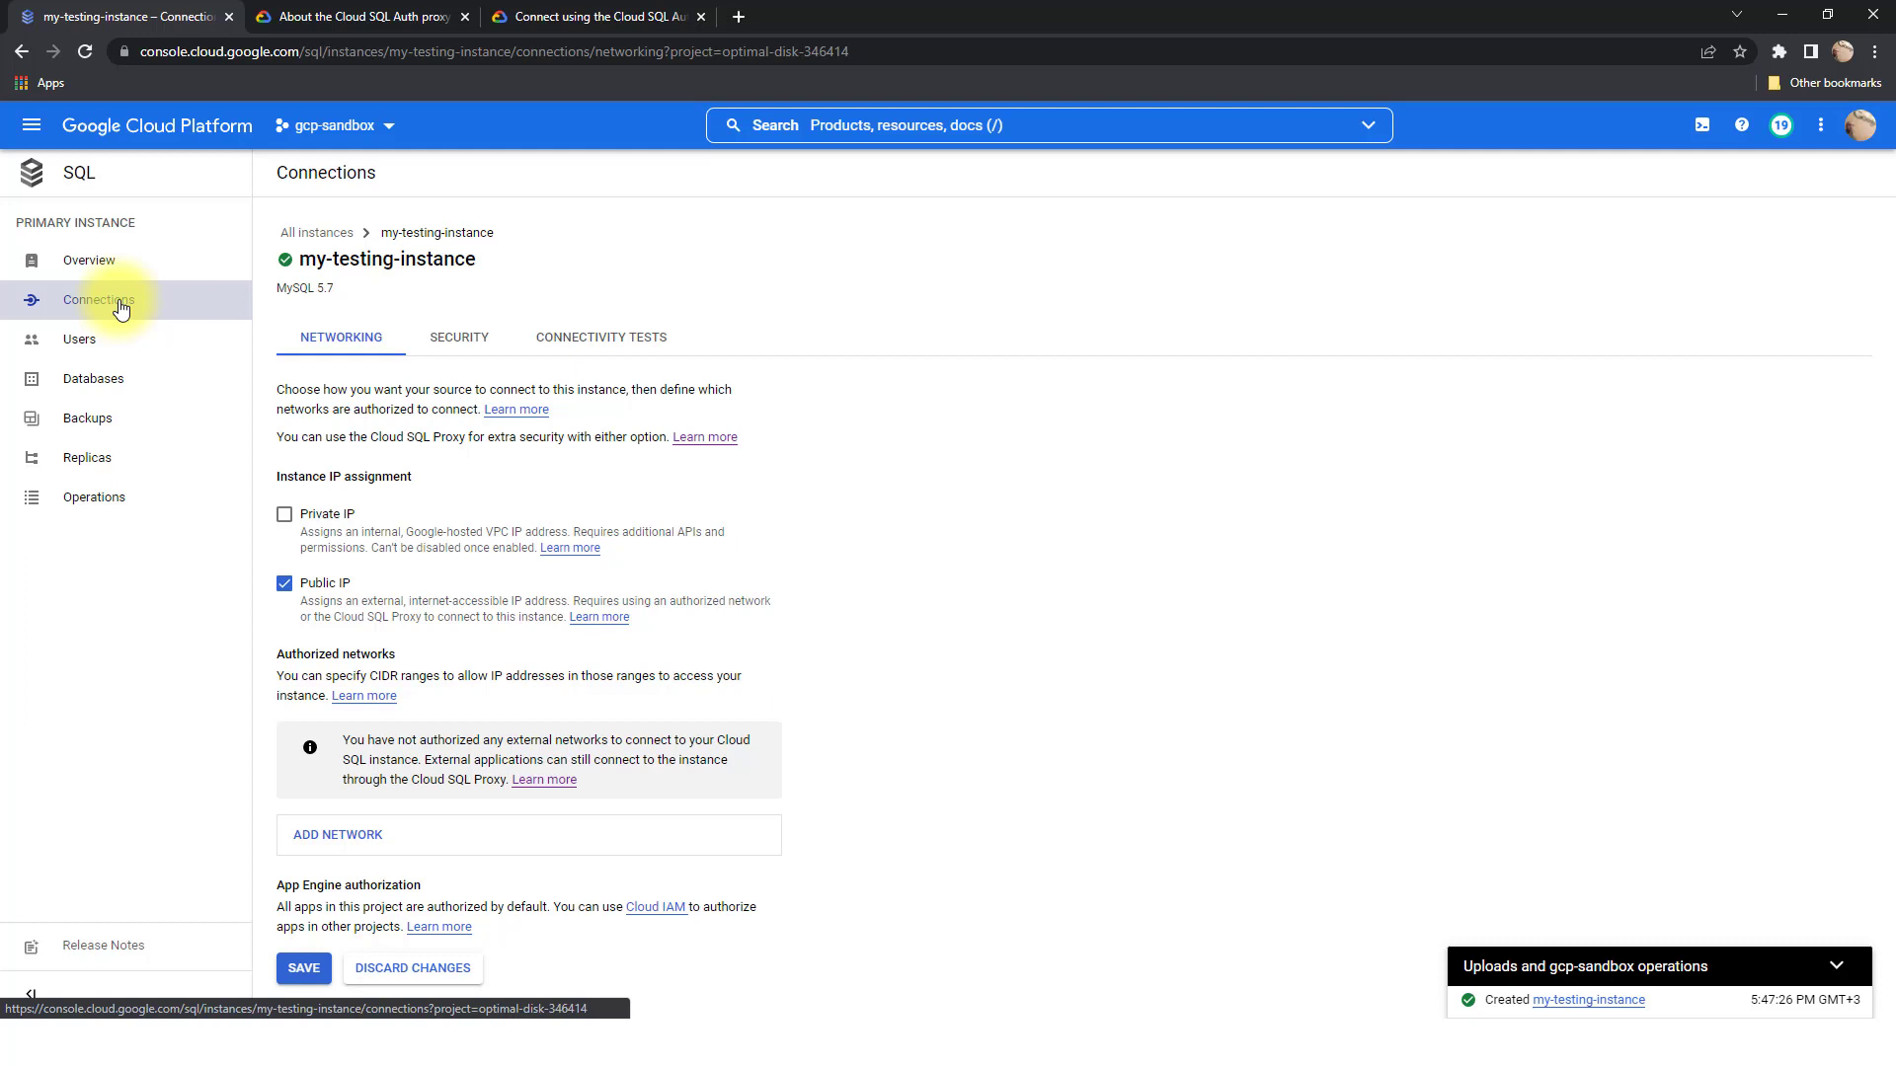
Enable private IP for my-testing-instance on the vpc-primary network and enable the Service Networking API in its private connection setup
click(315, 521)
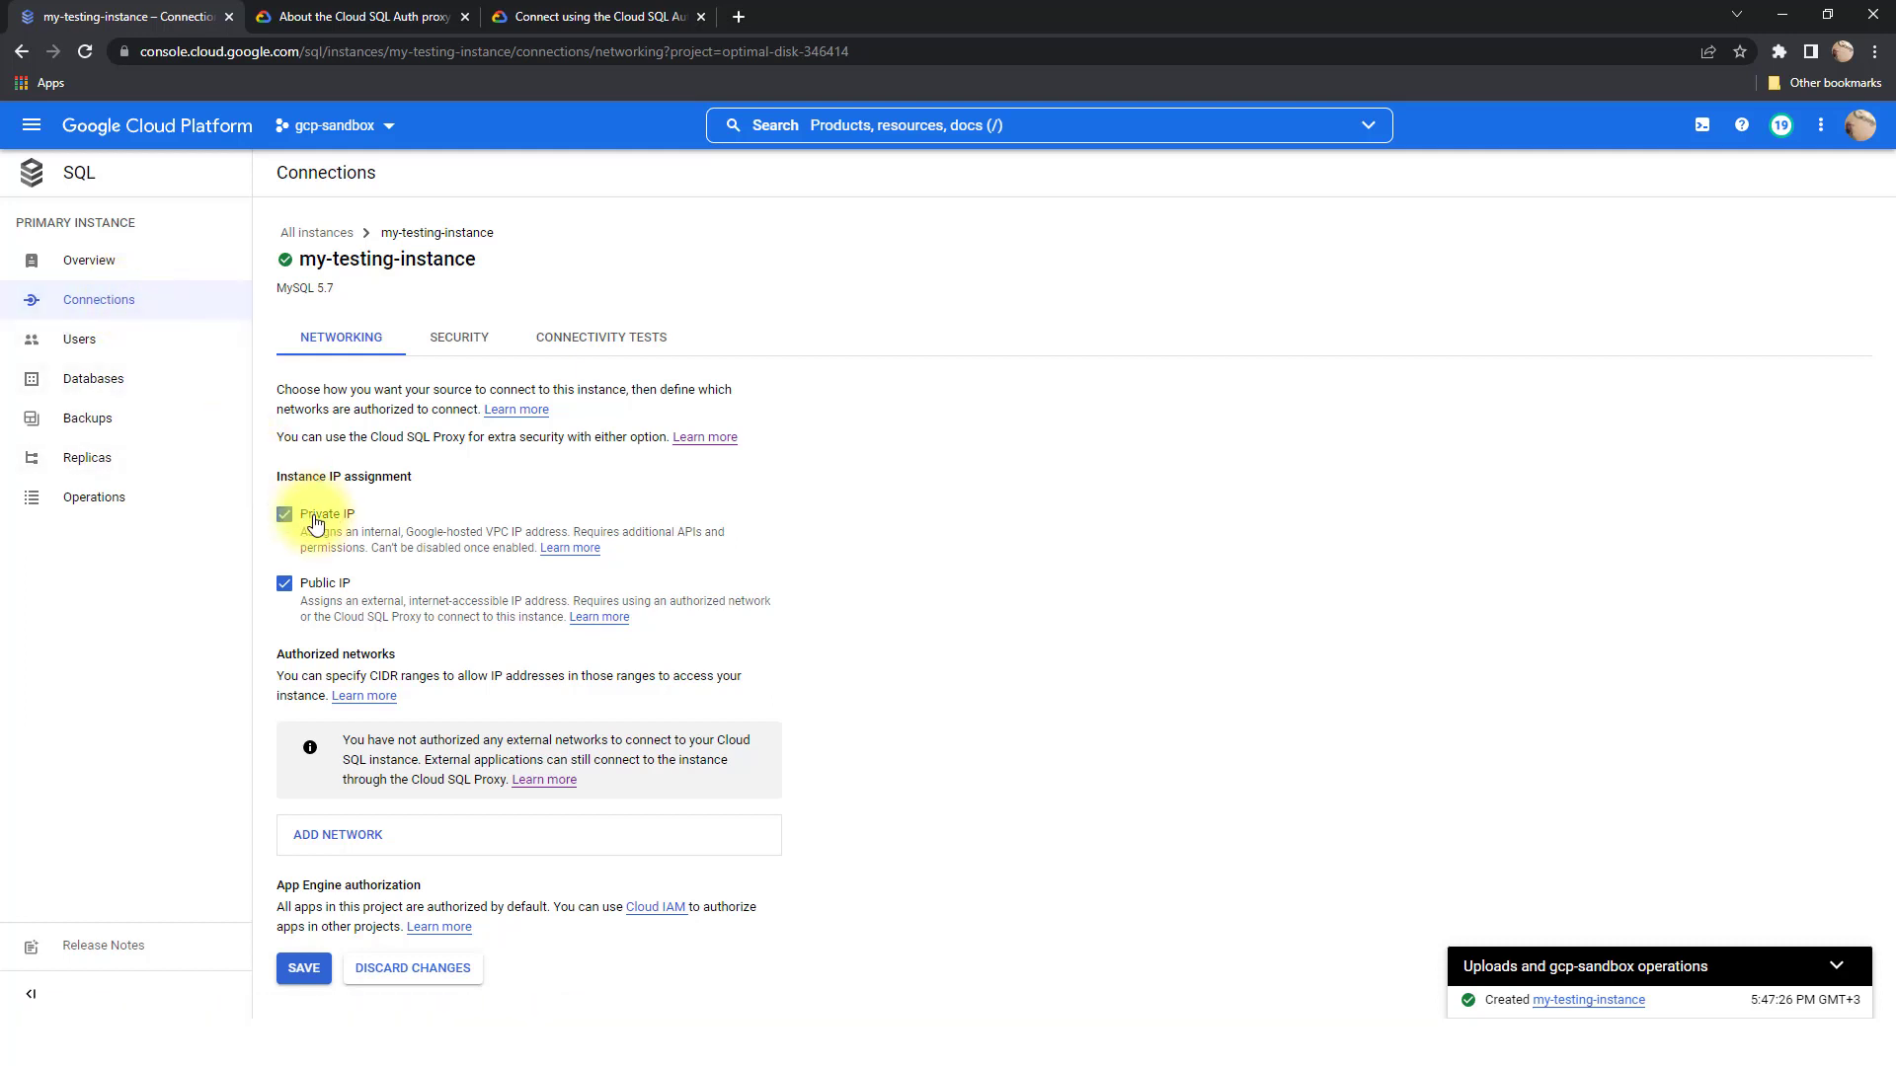
click(413, 658)
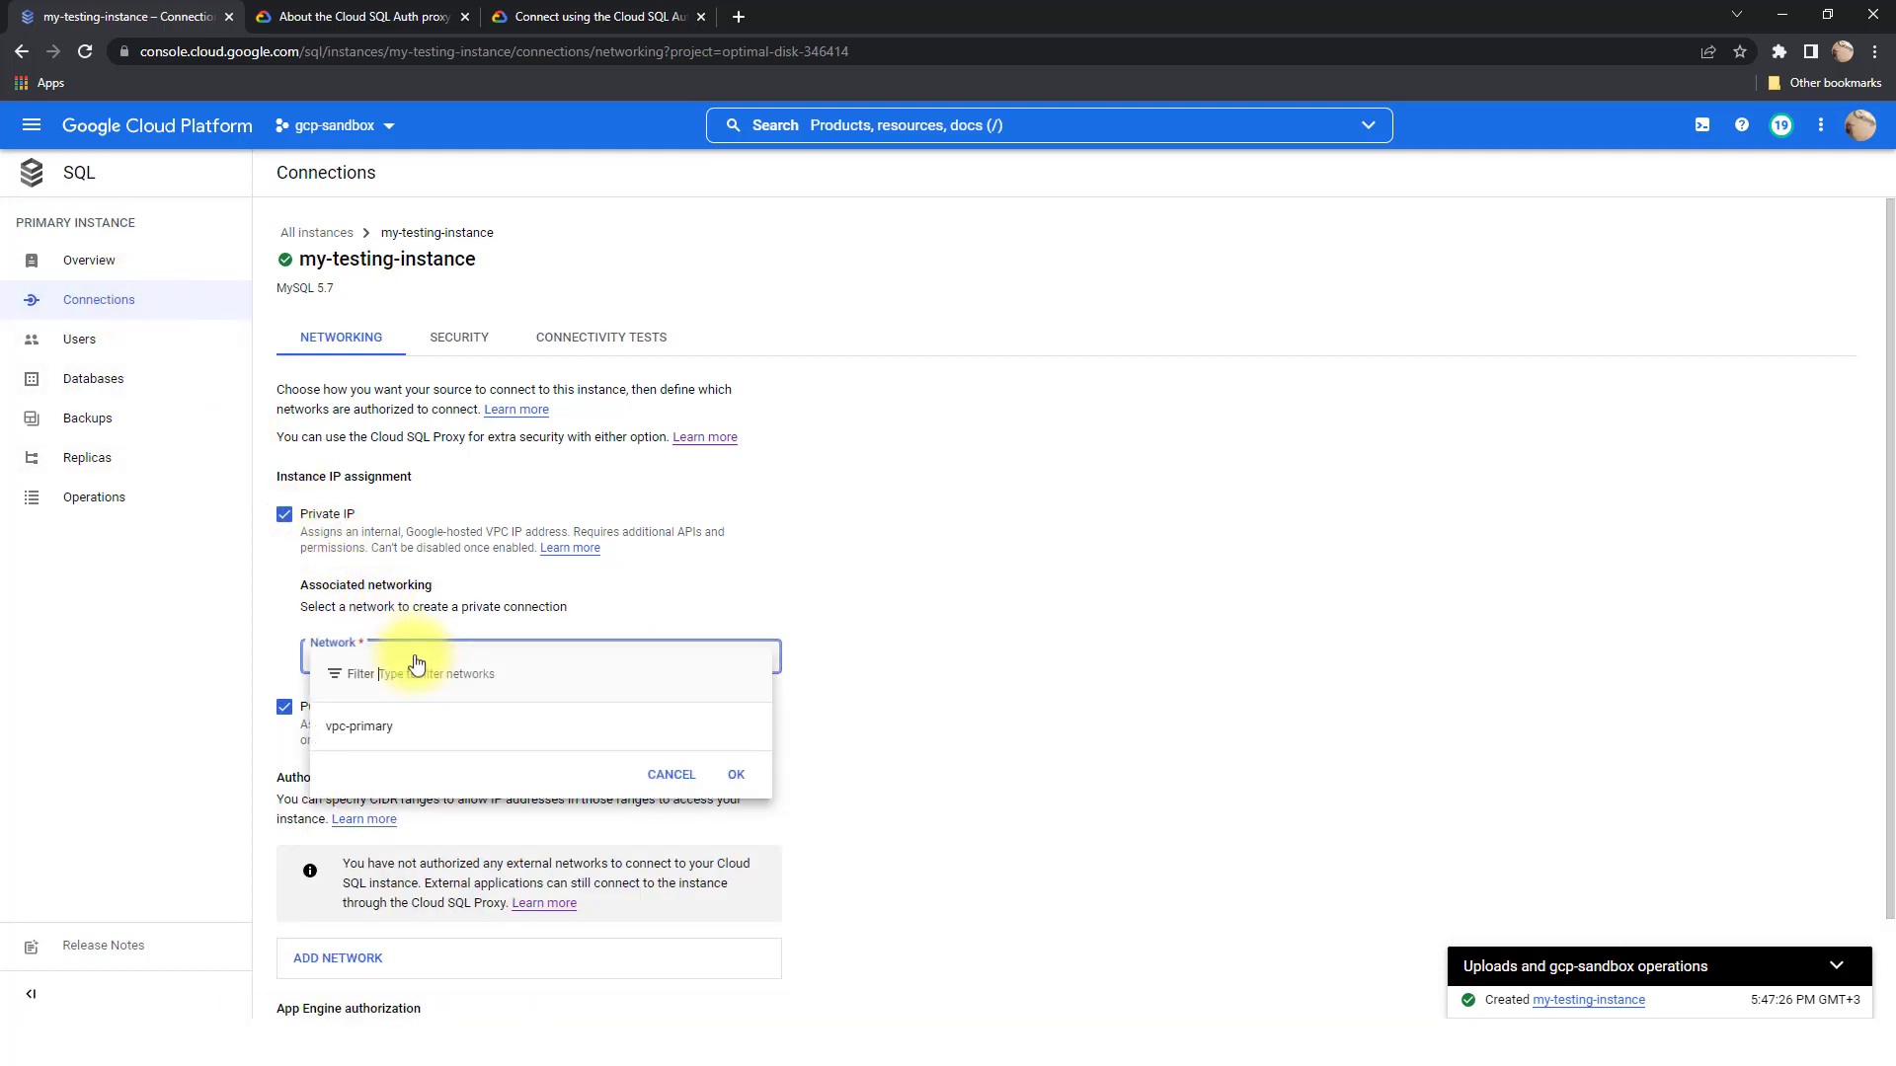
click(423, 733)
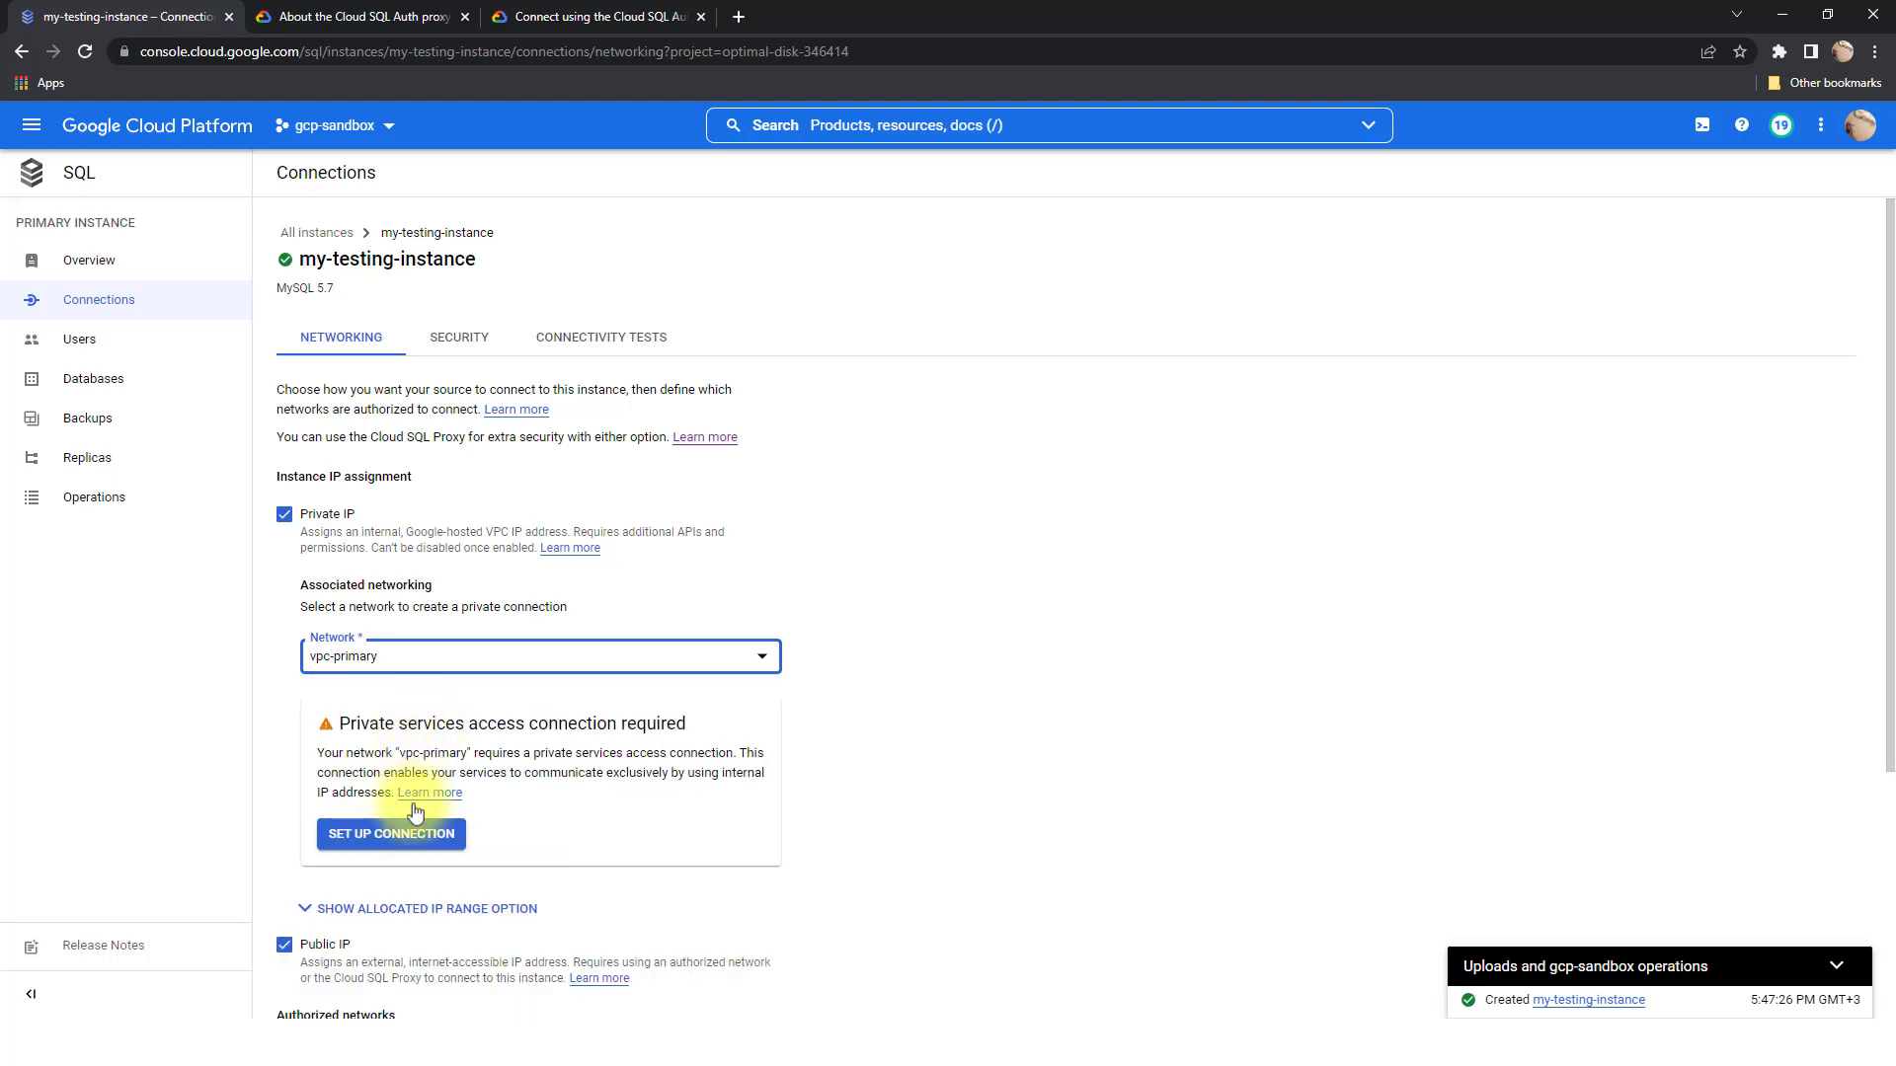
click(413, 837)
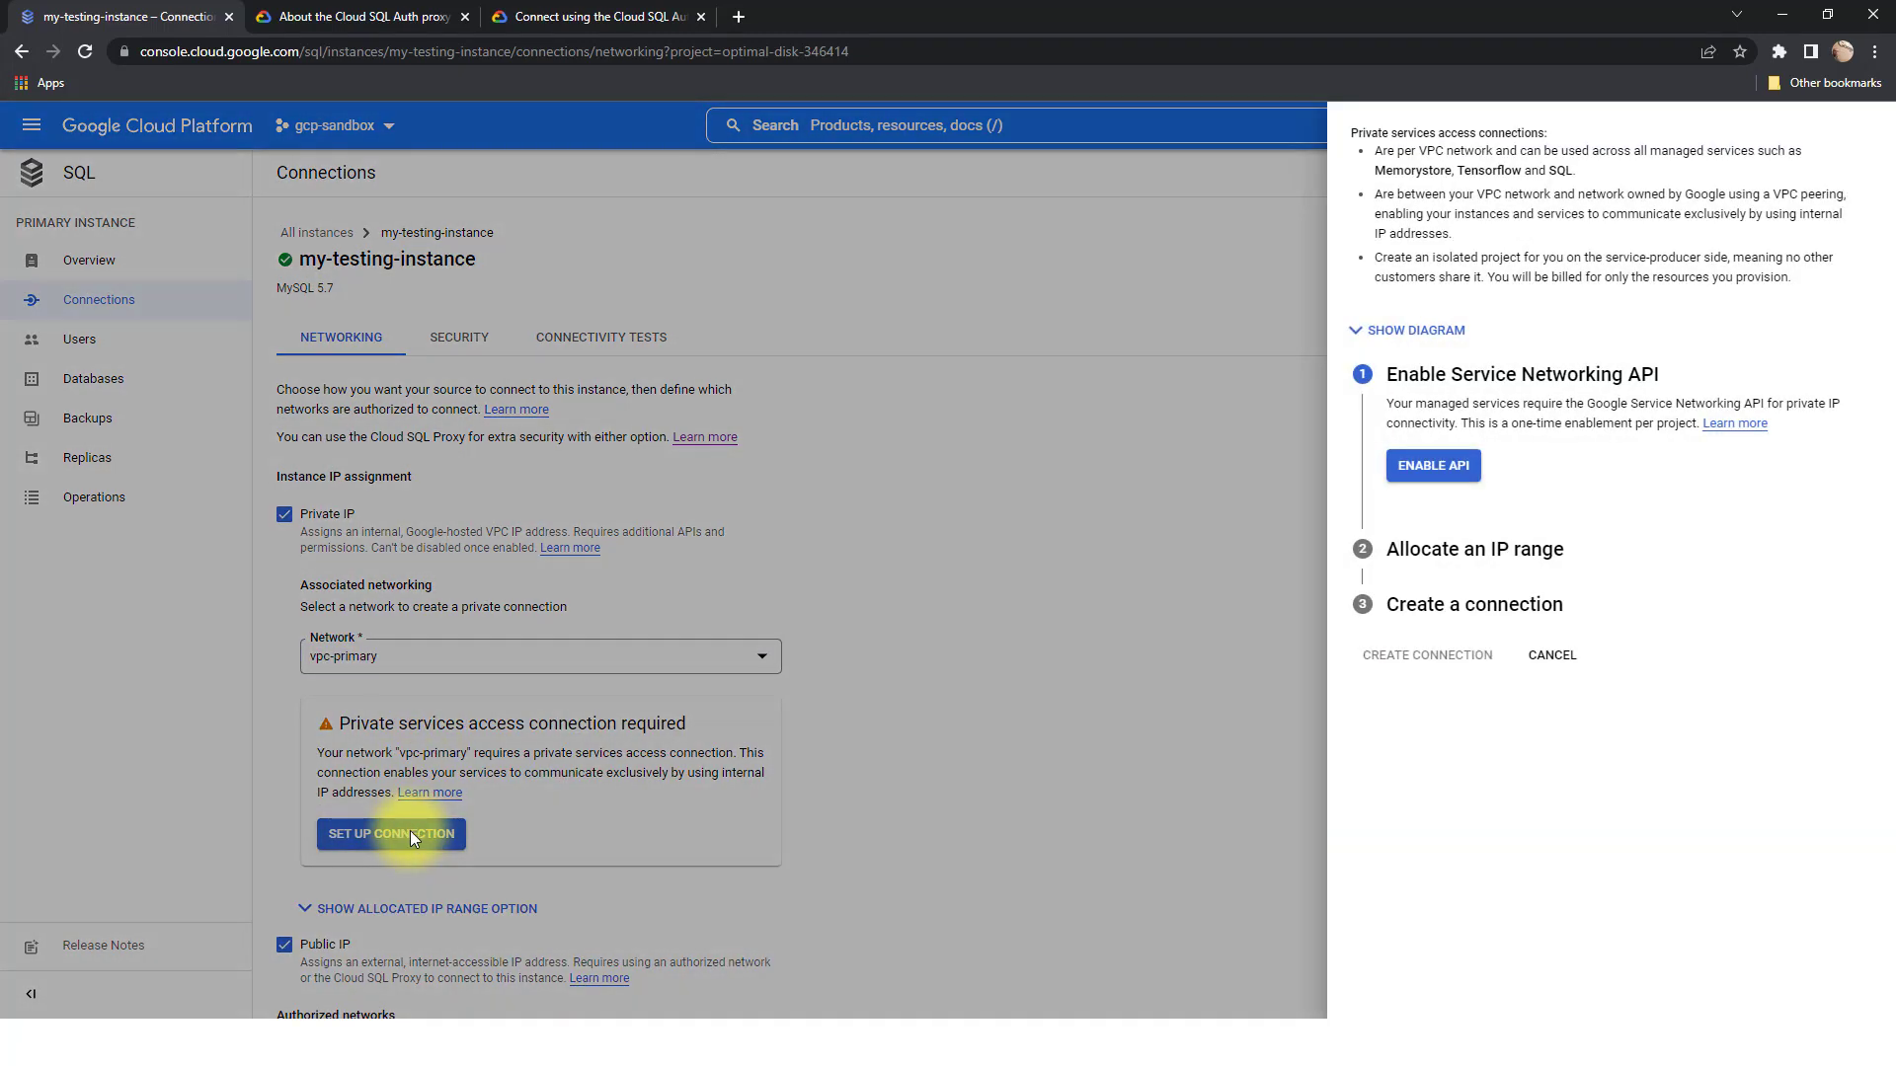
click(1433, 468)
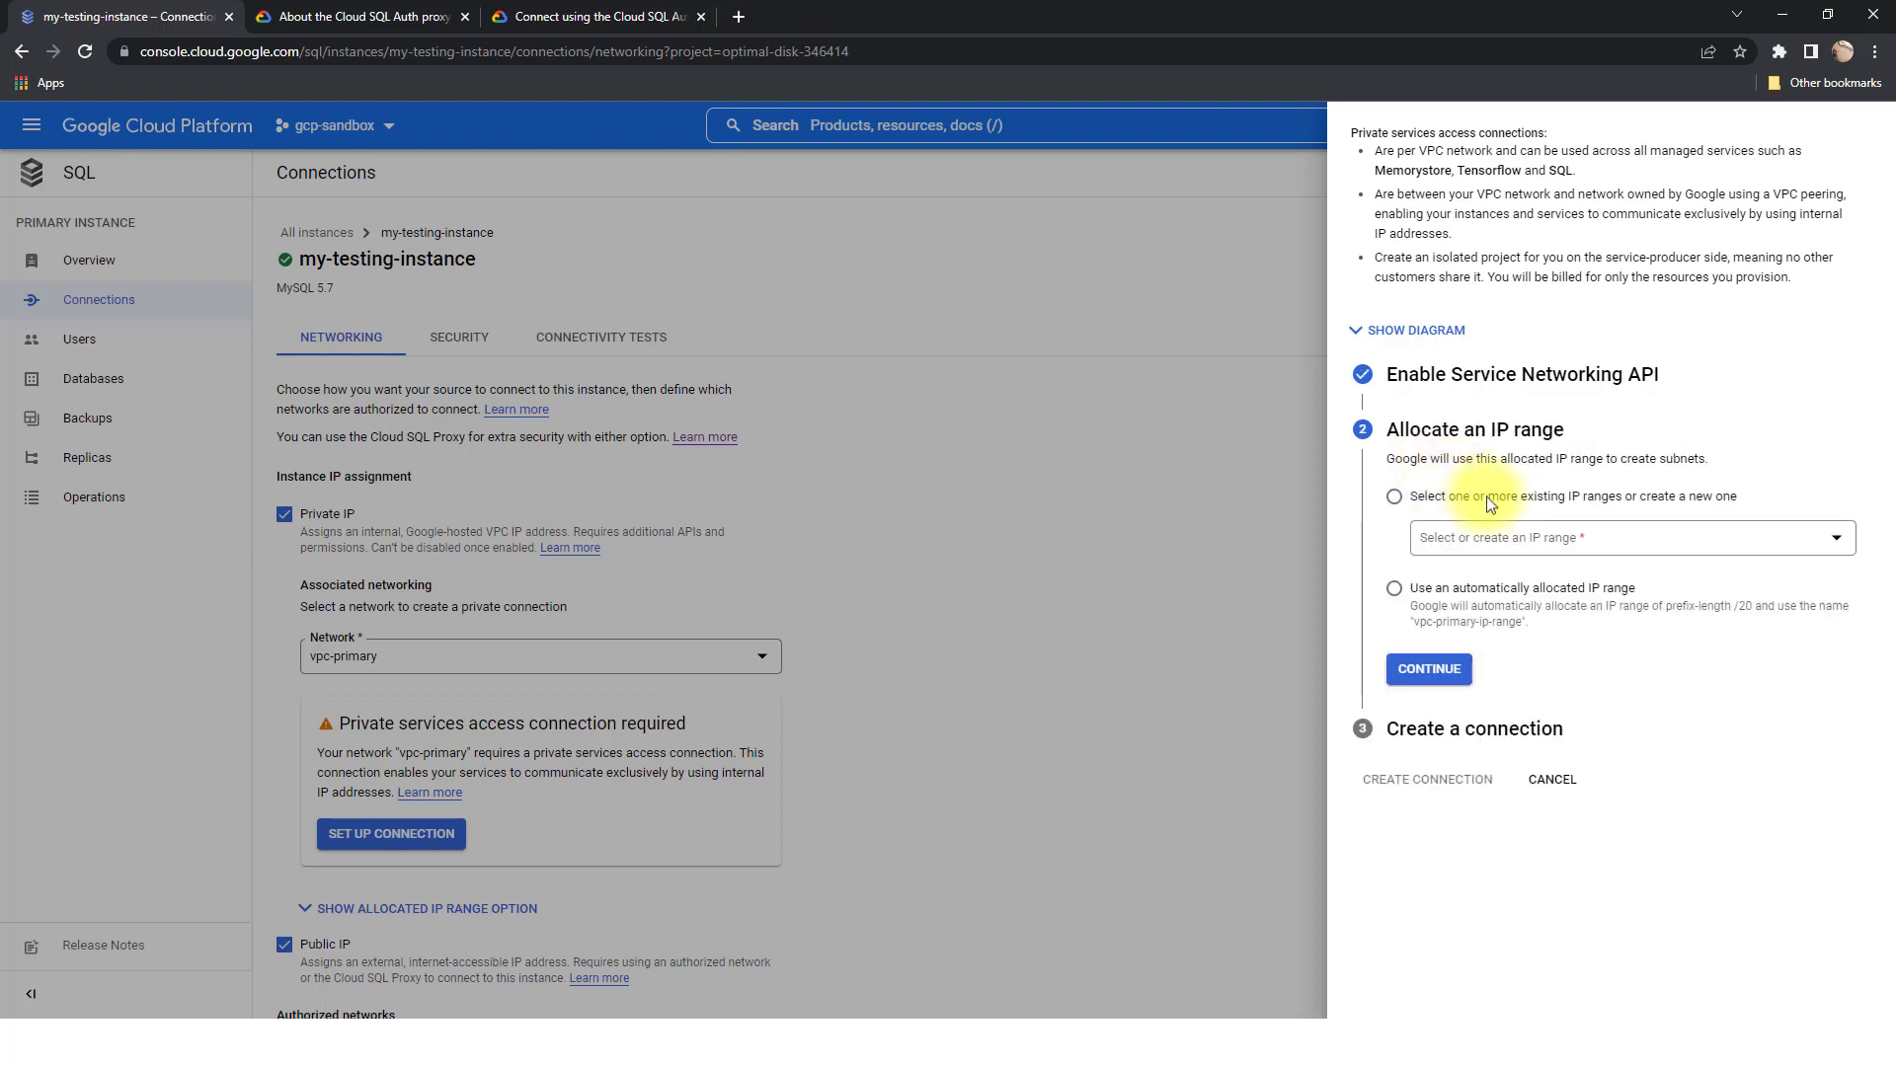
Allocate a new IP range named cloudsql-ip-range with address range 10.11.12.0/24 and create the private services access connection
click(1491, 499)
click(1504, 539)
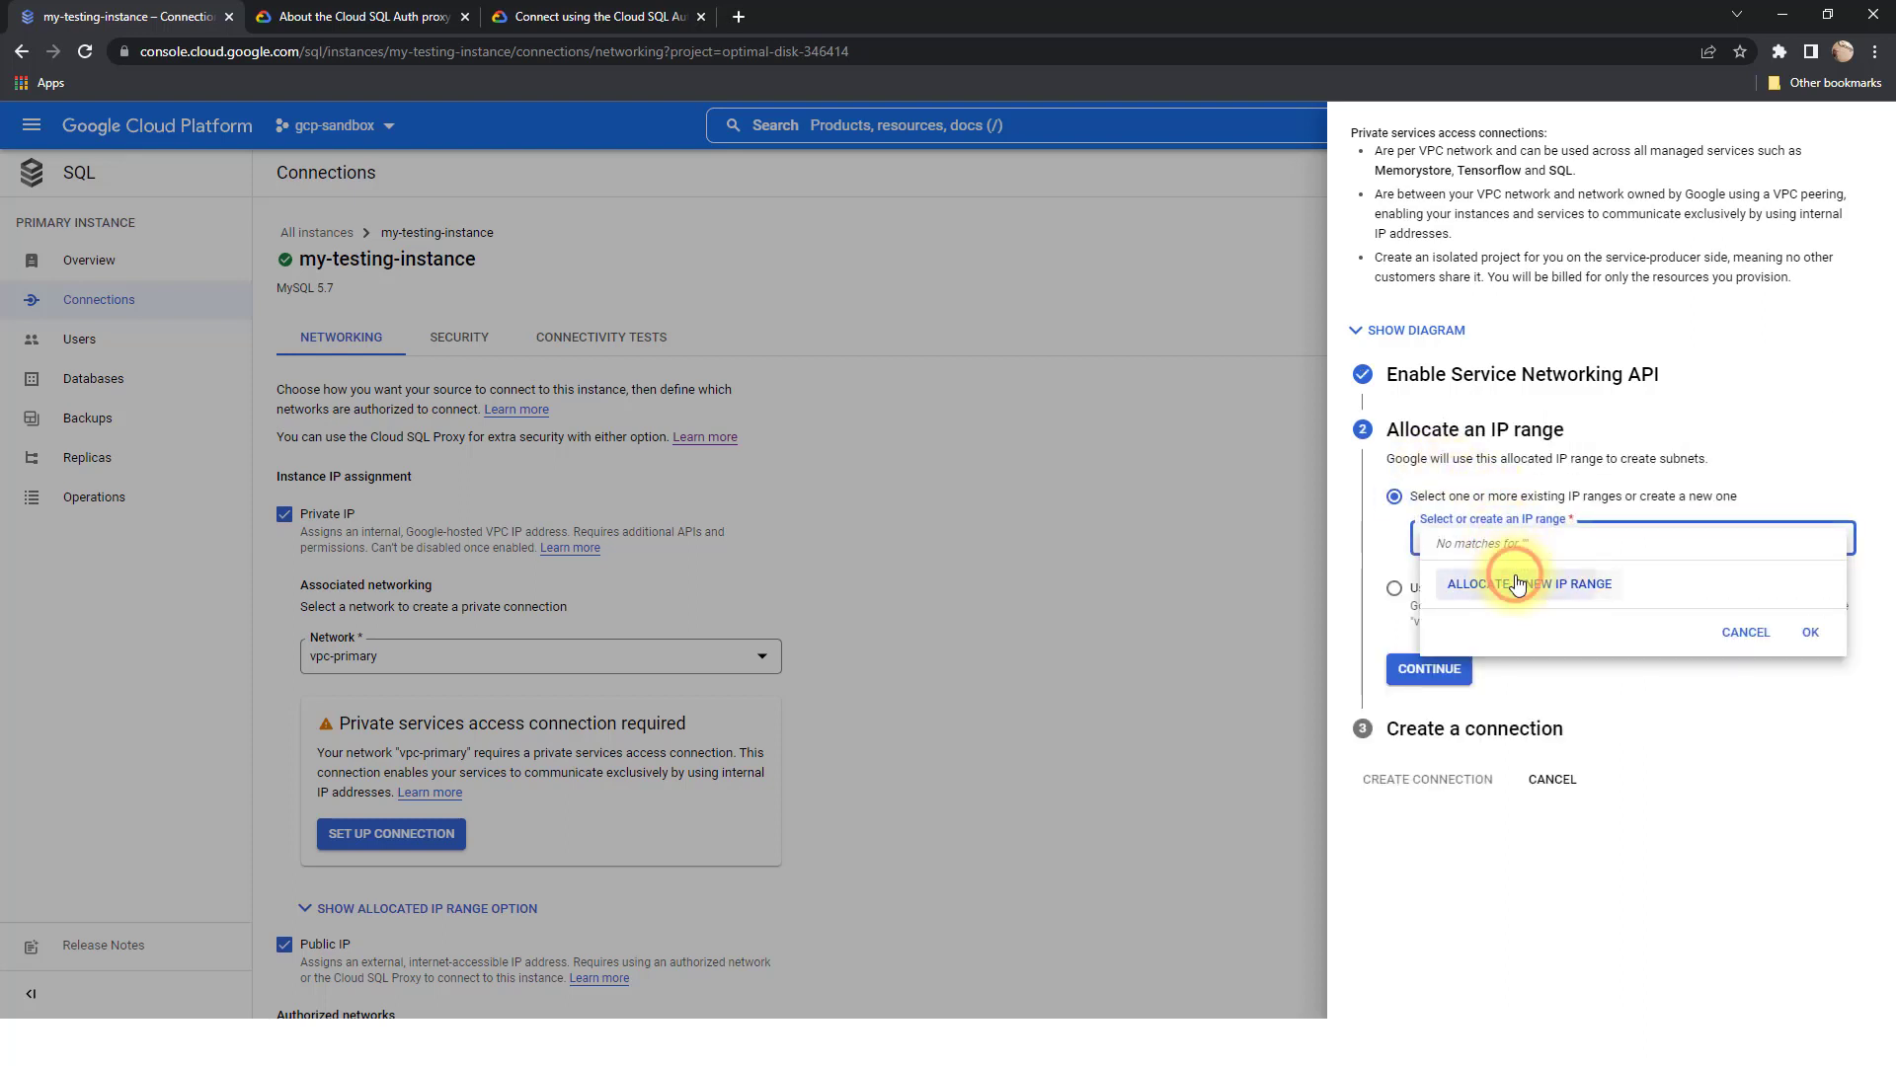
click(1512, 584)
click(1509, 592)
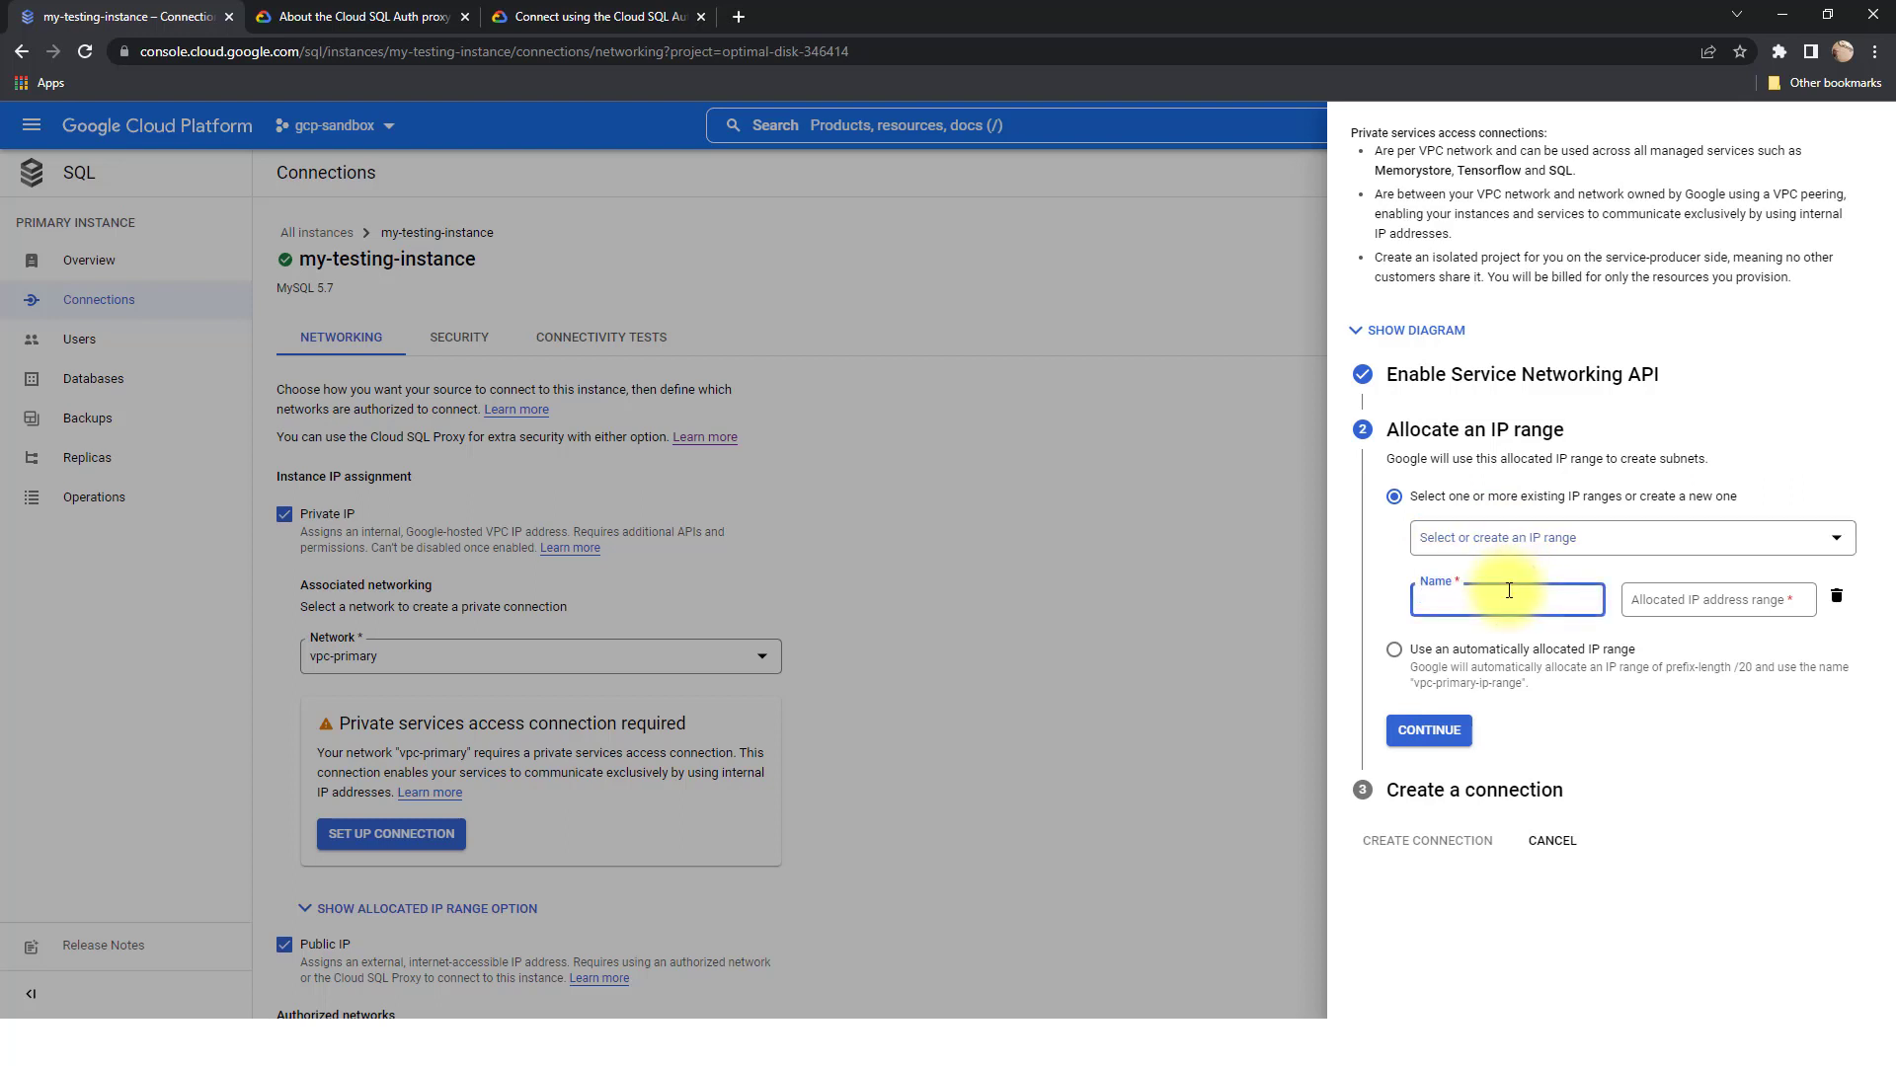
text(cloudsql-ip-range)
click(1695, 599)
text(10)
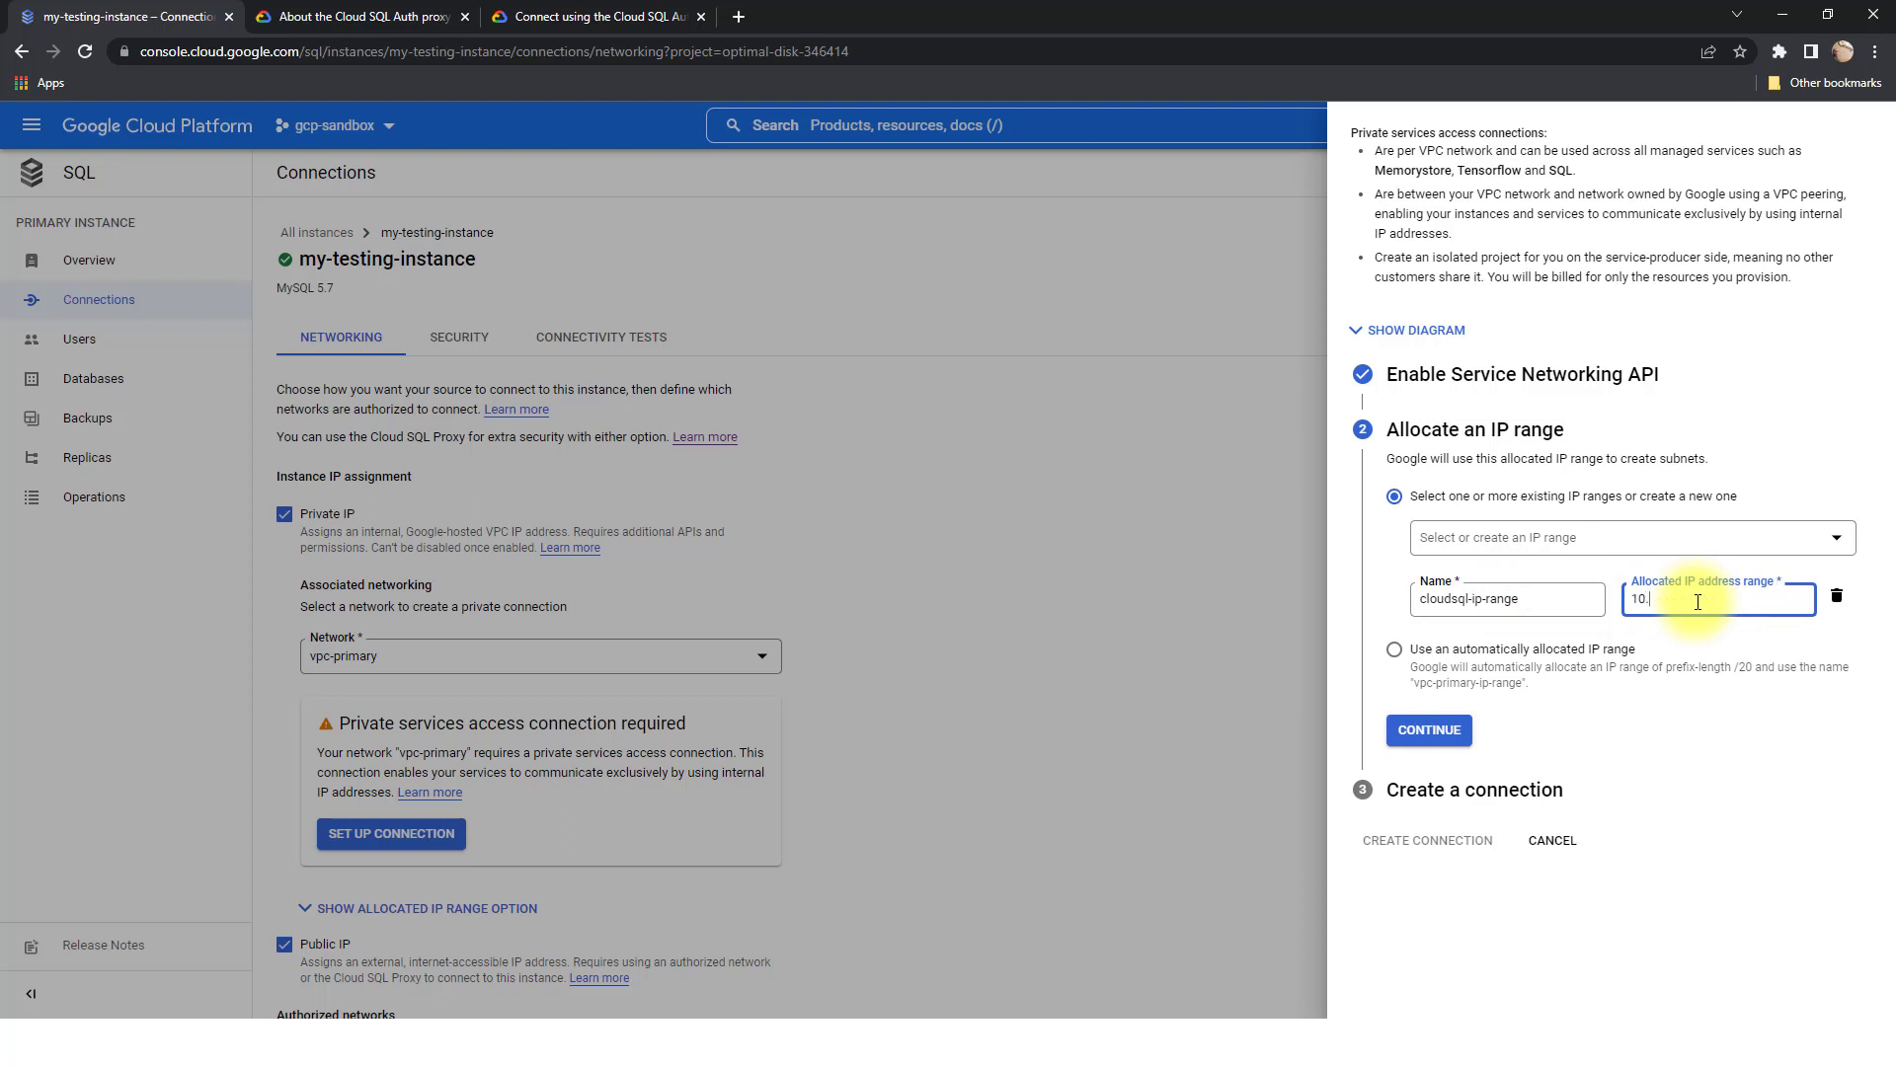
text(.11.12.0/24)
click(1429, 731)
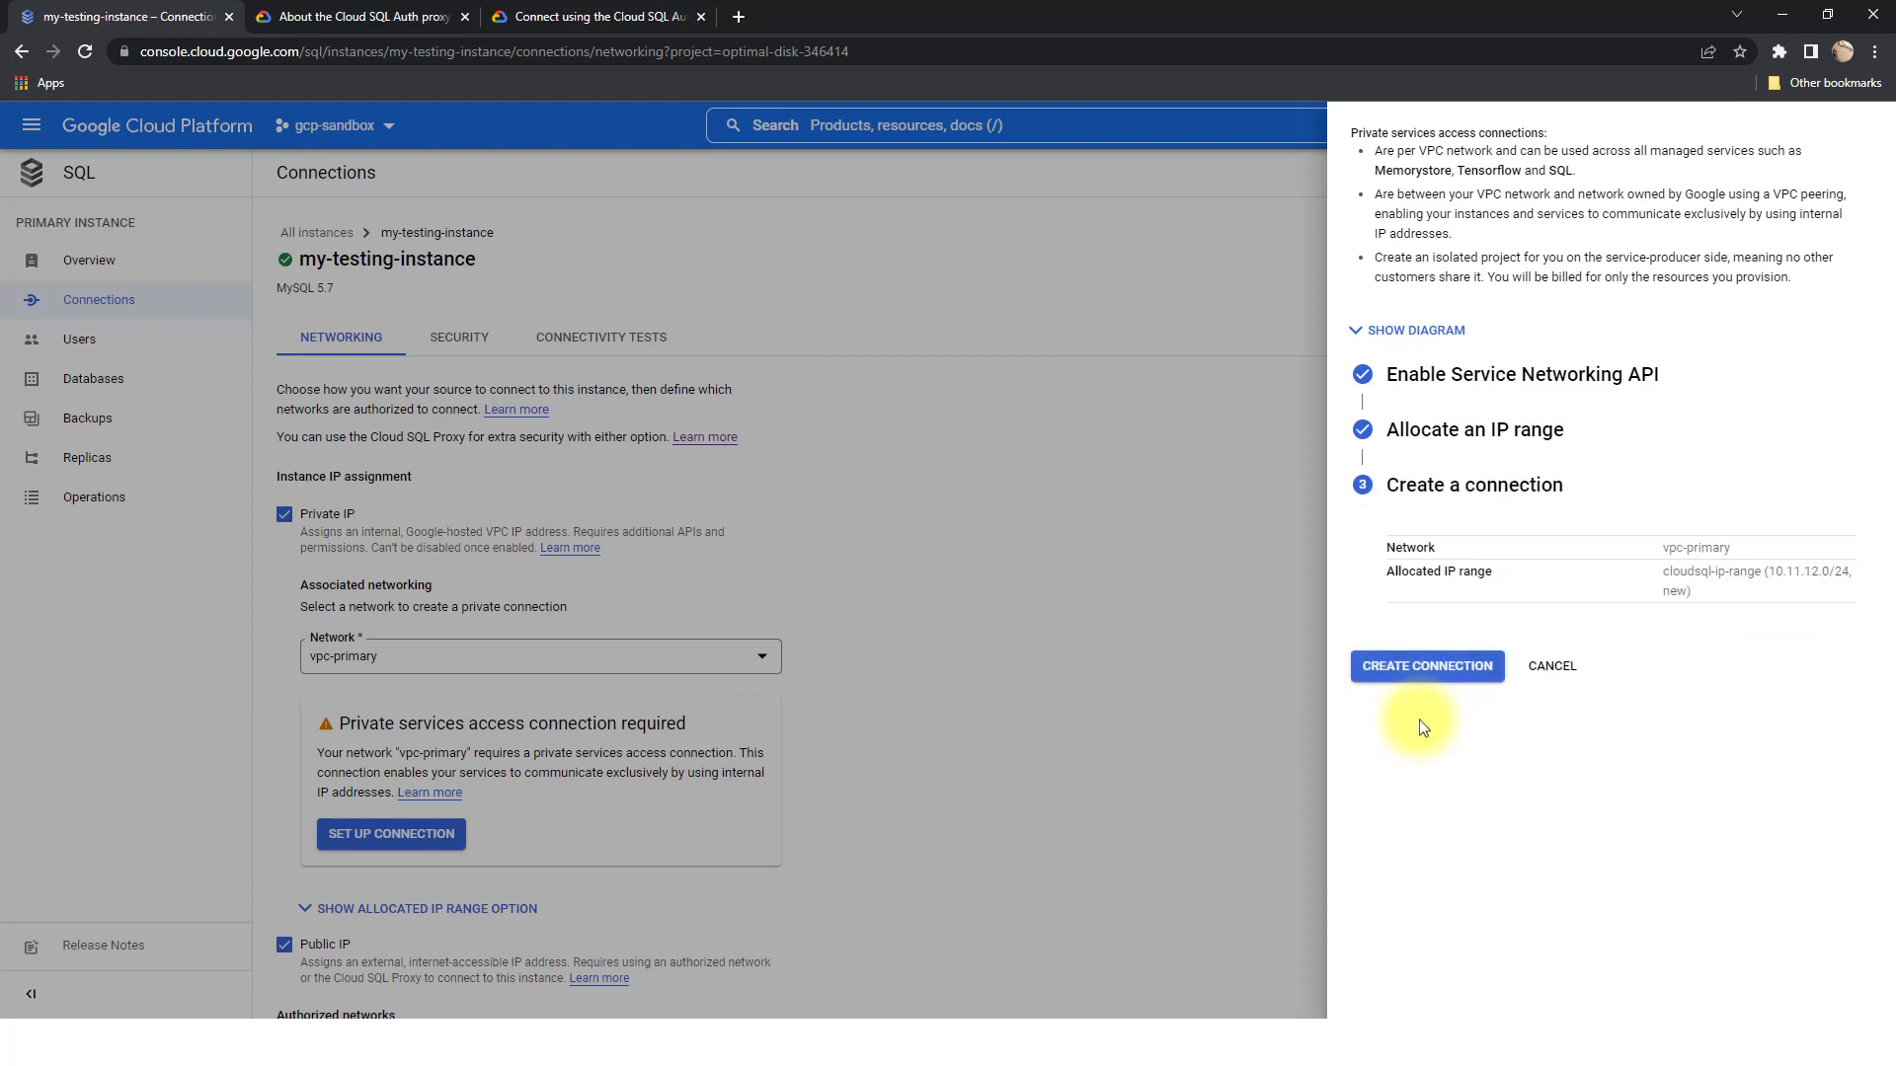
click(1436, 675)
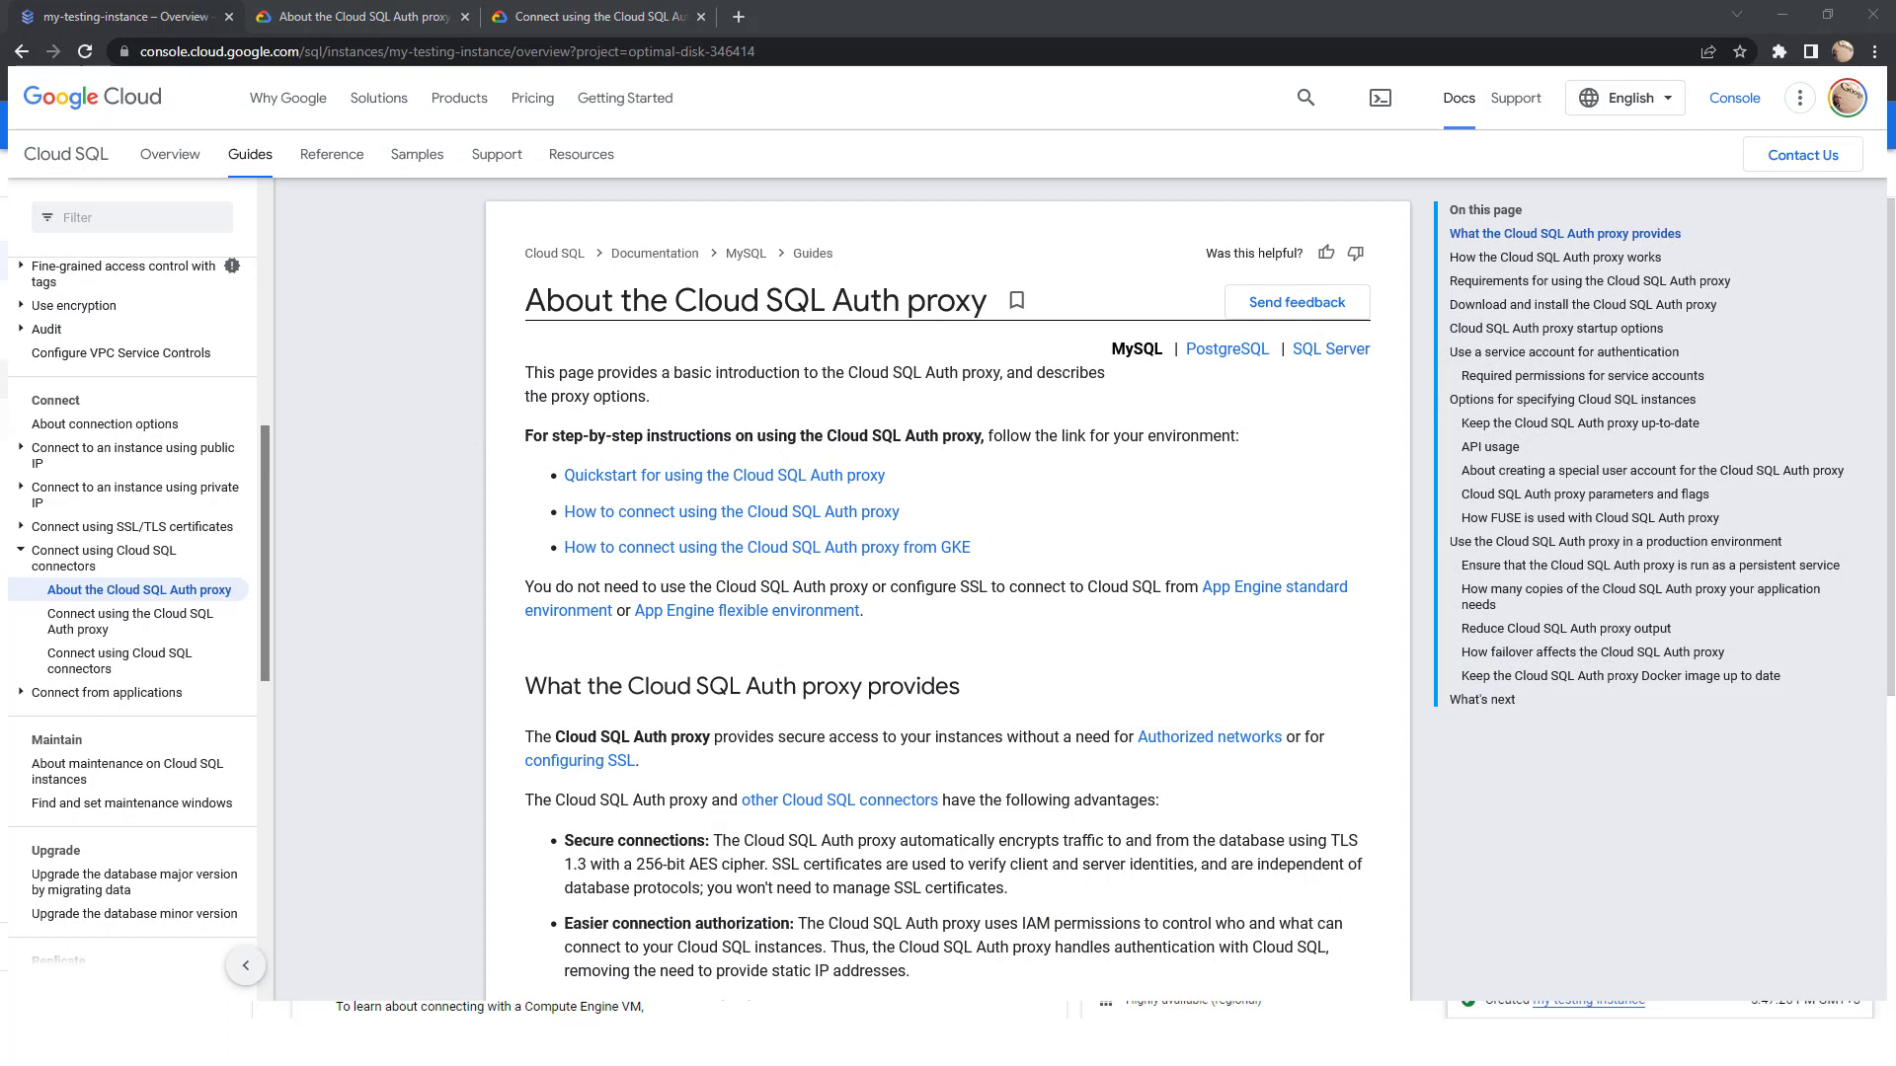
click(79, 380)
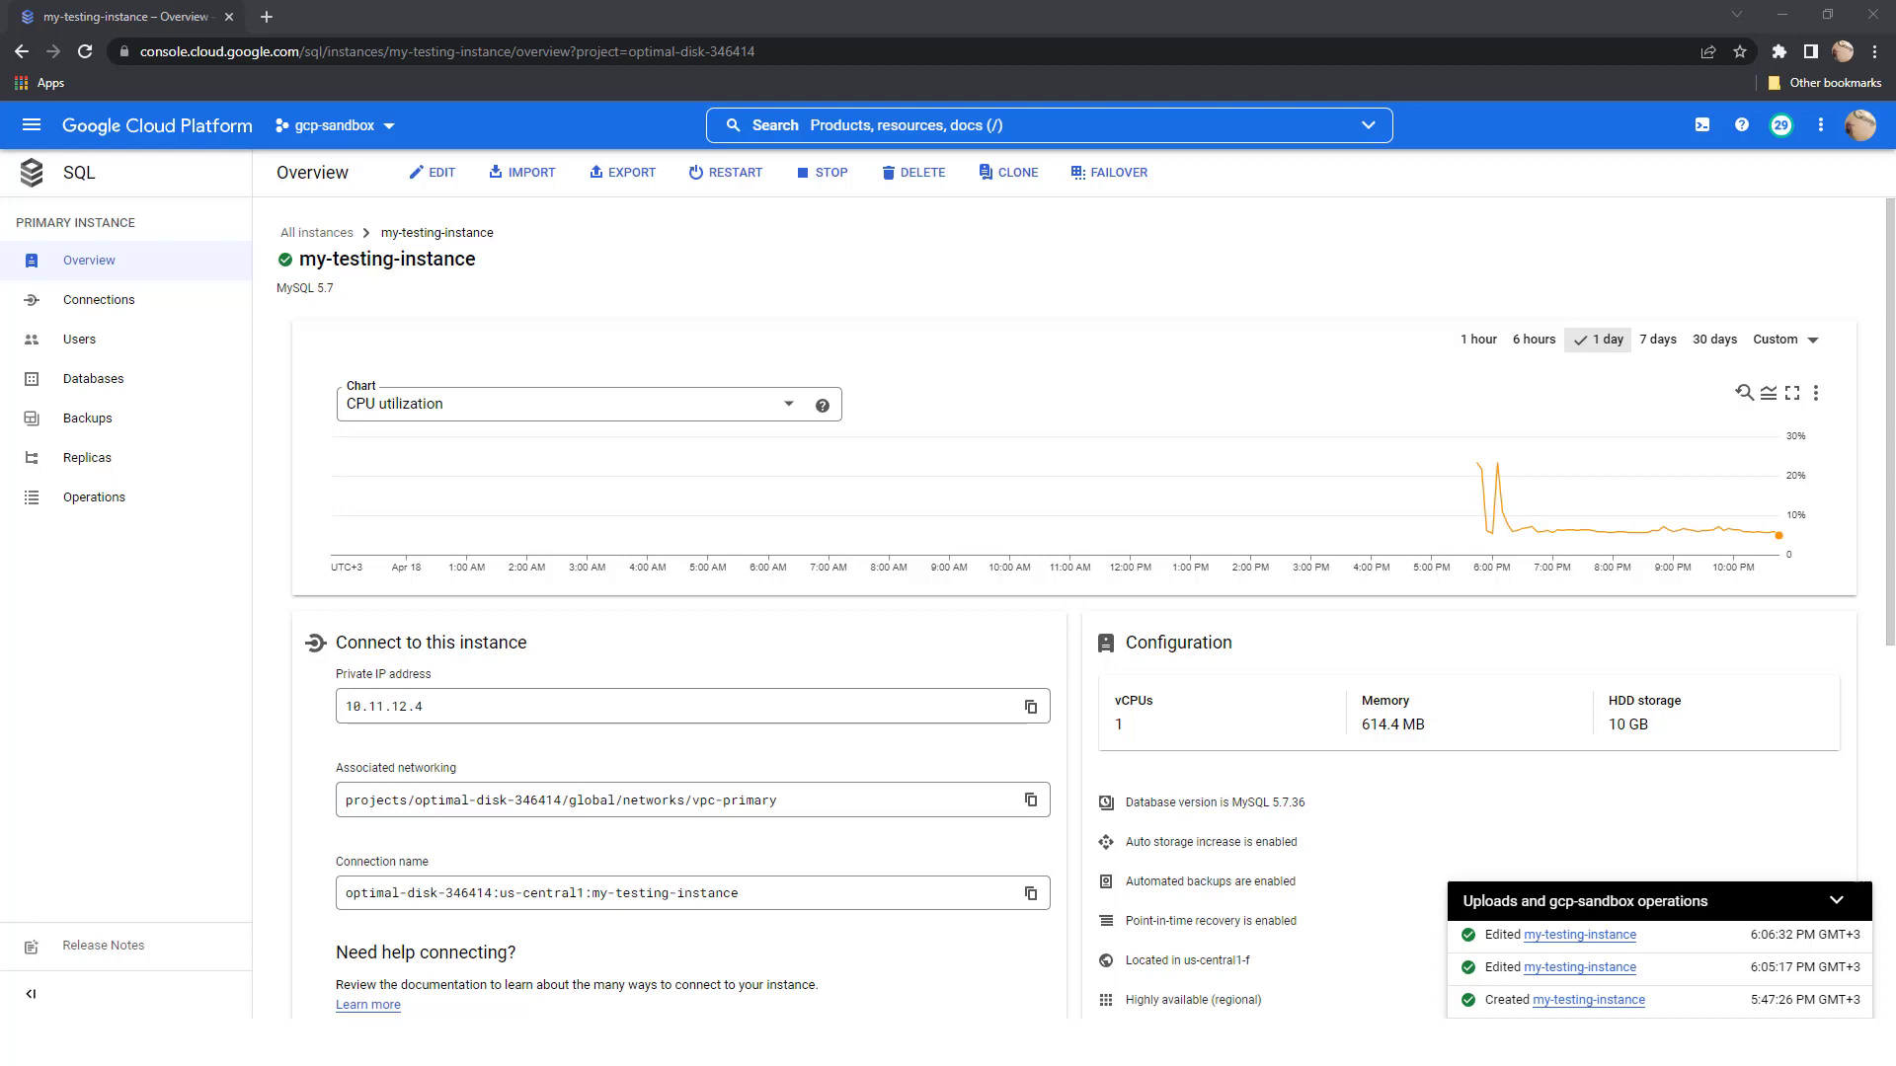
drag(0, 296, 636, 27)
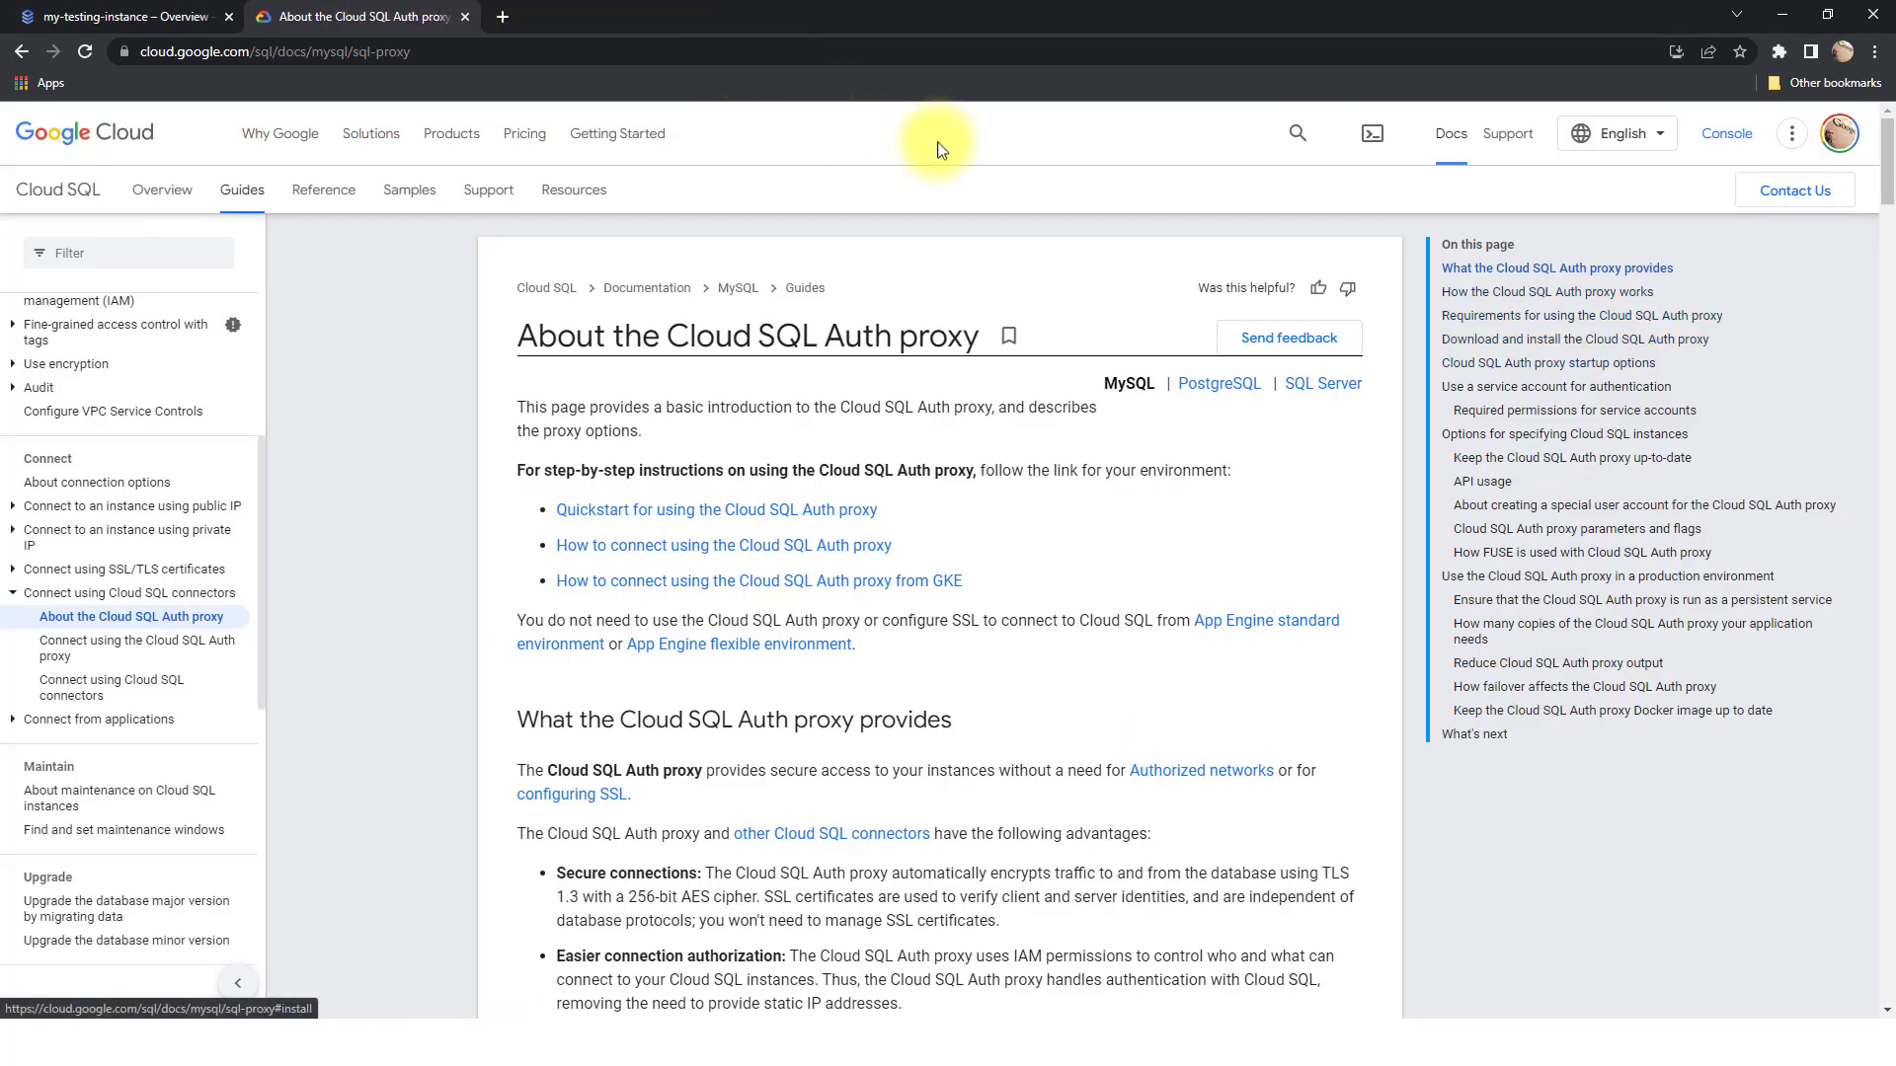
Go to the Cloud SQL Auth proxy guide's download and install section and copy the Linux 64-bit wget download command
click(1478, 340)
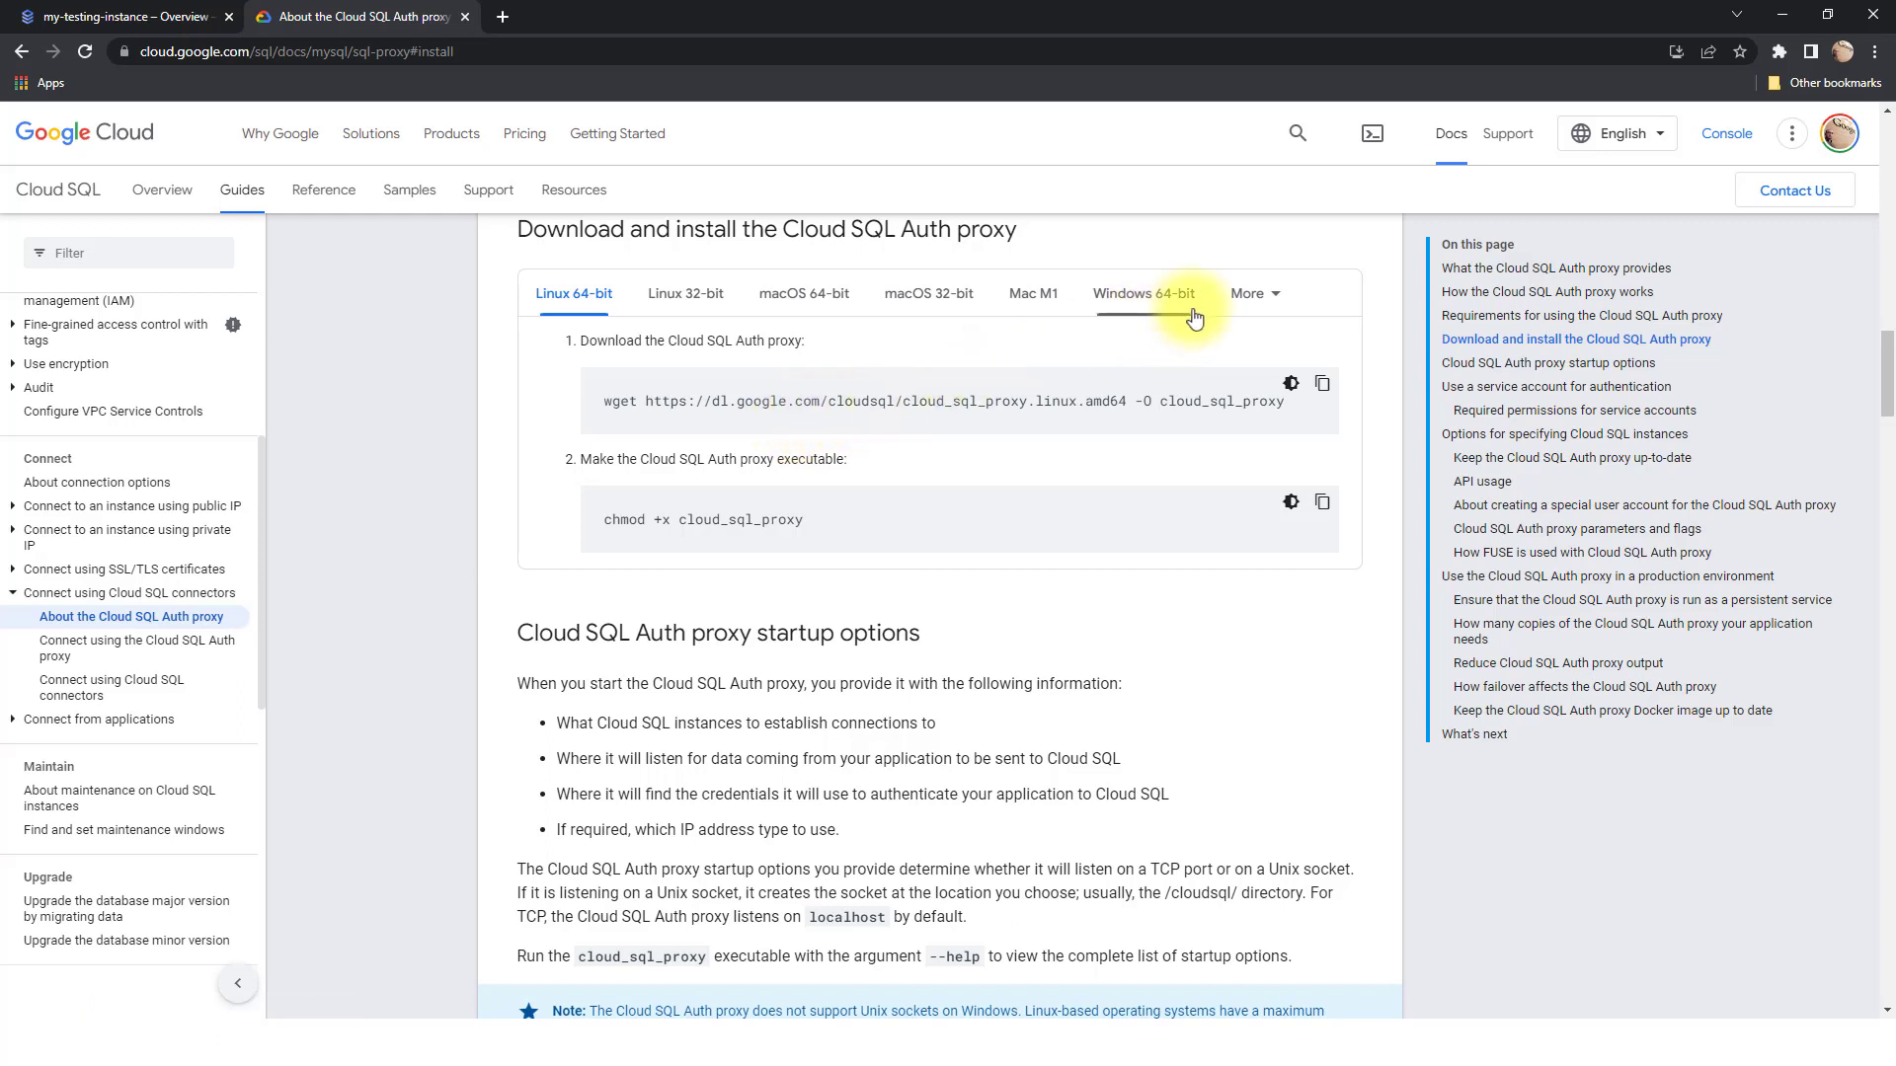
click(1236, 293)
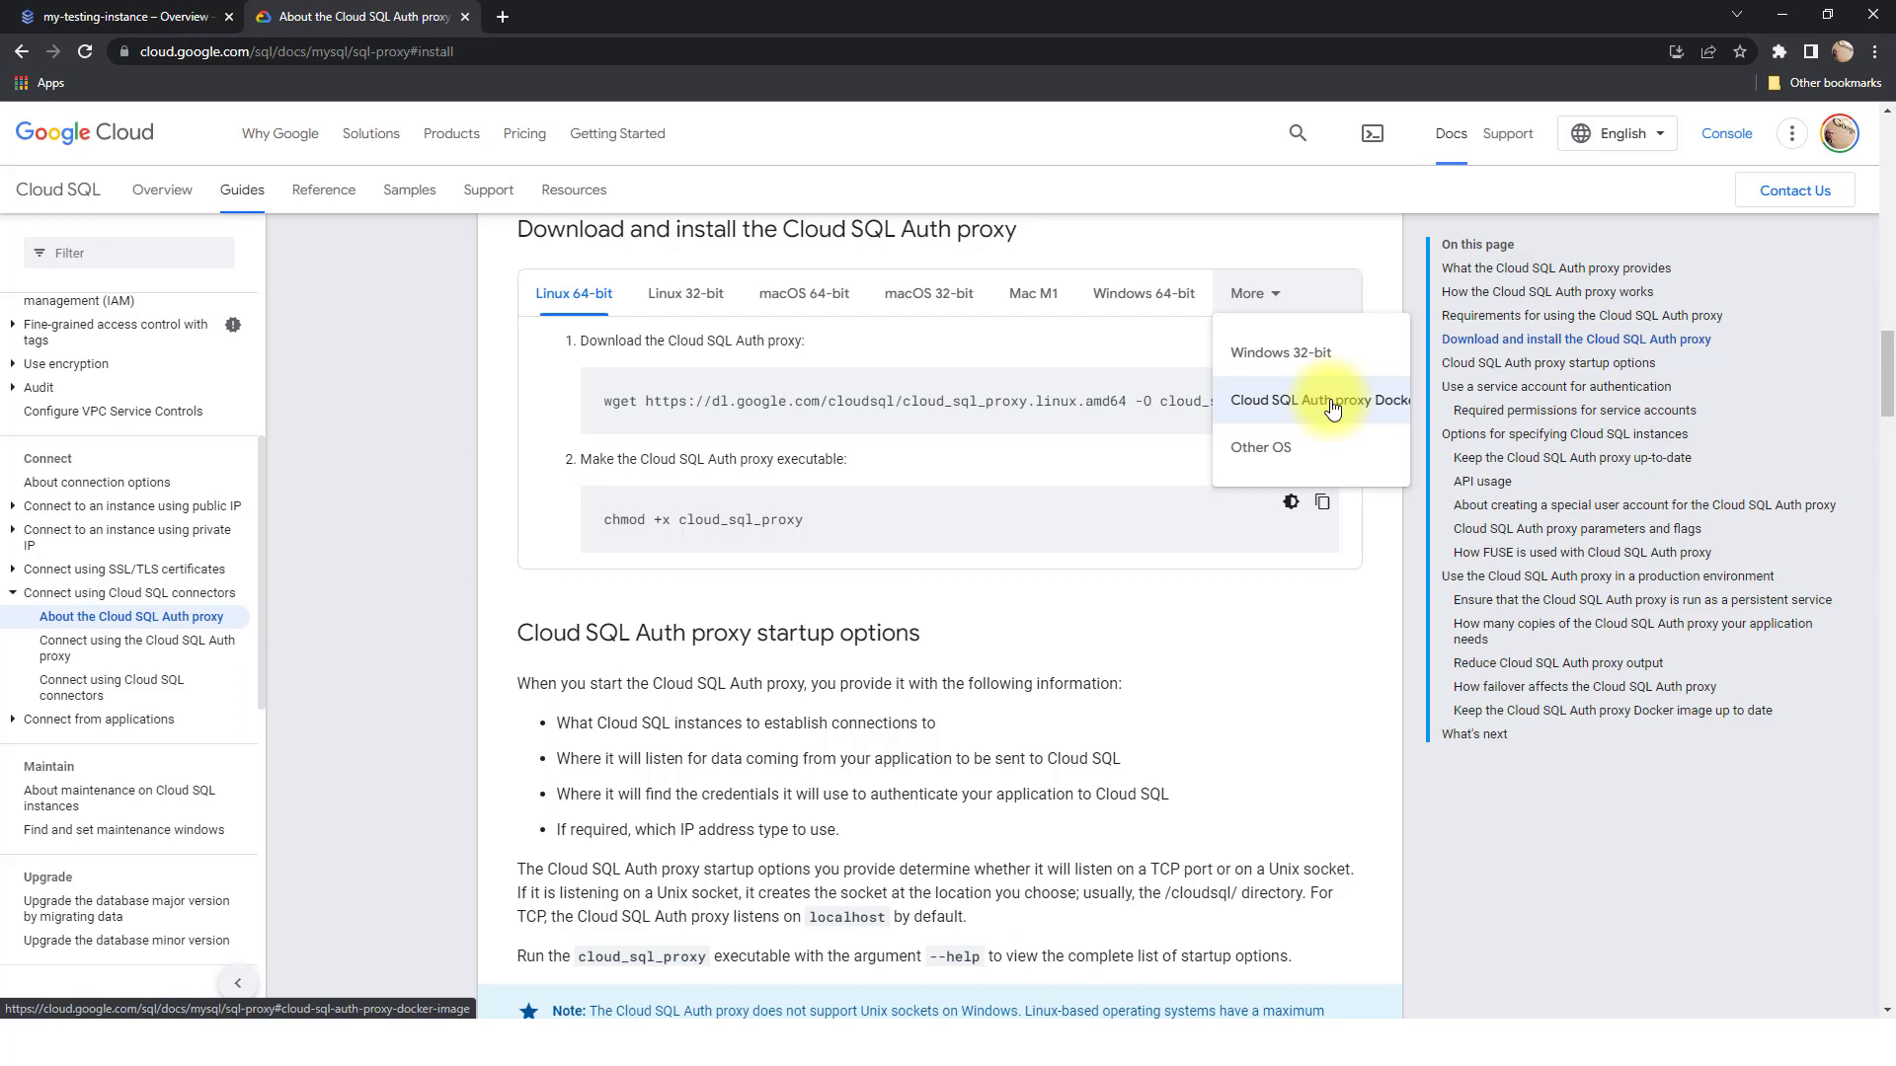
key(Escape)
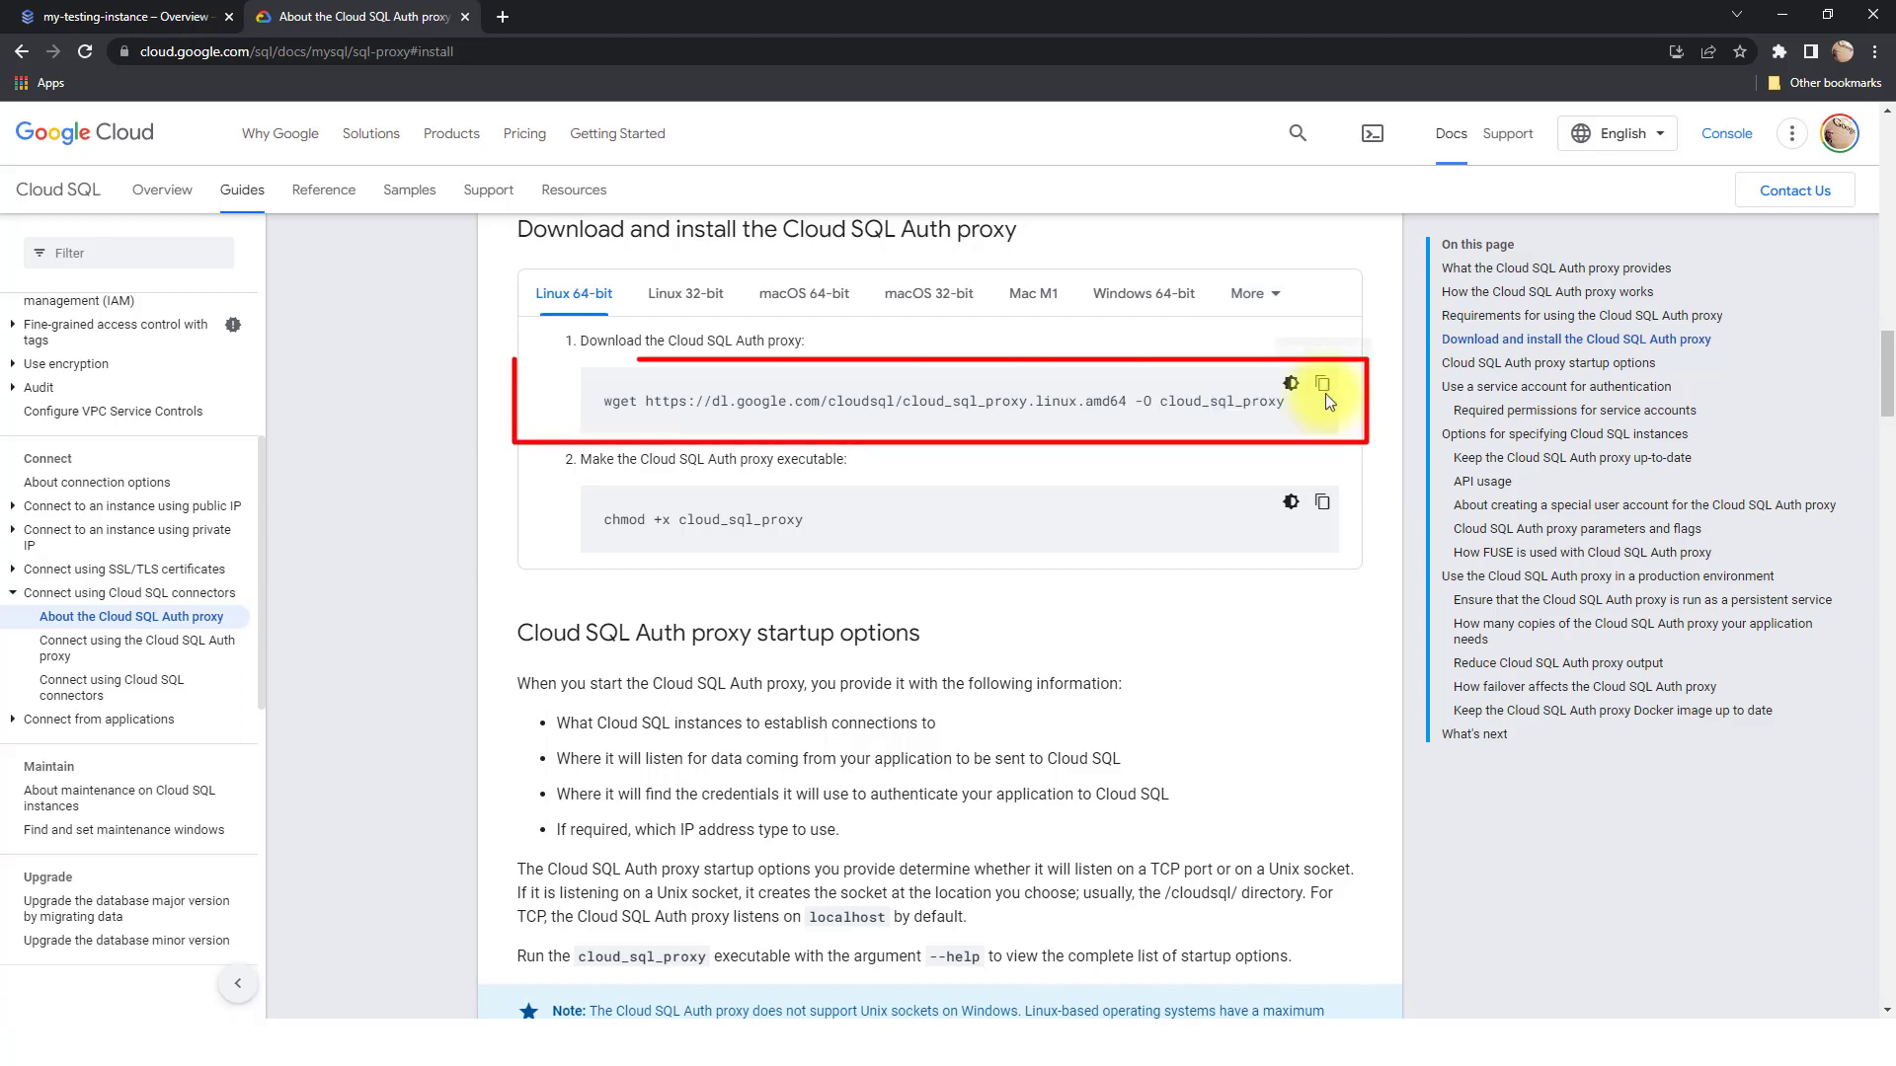
click(1325, 391)
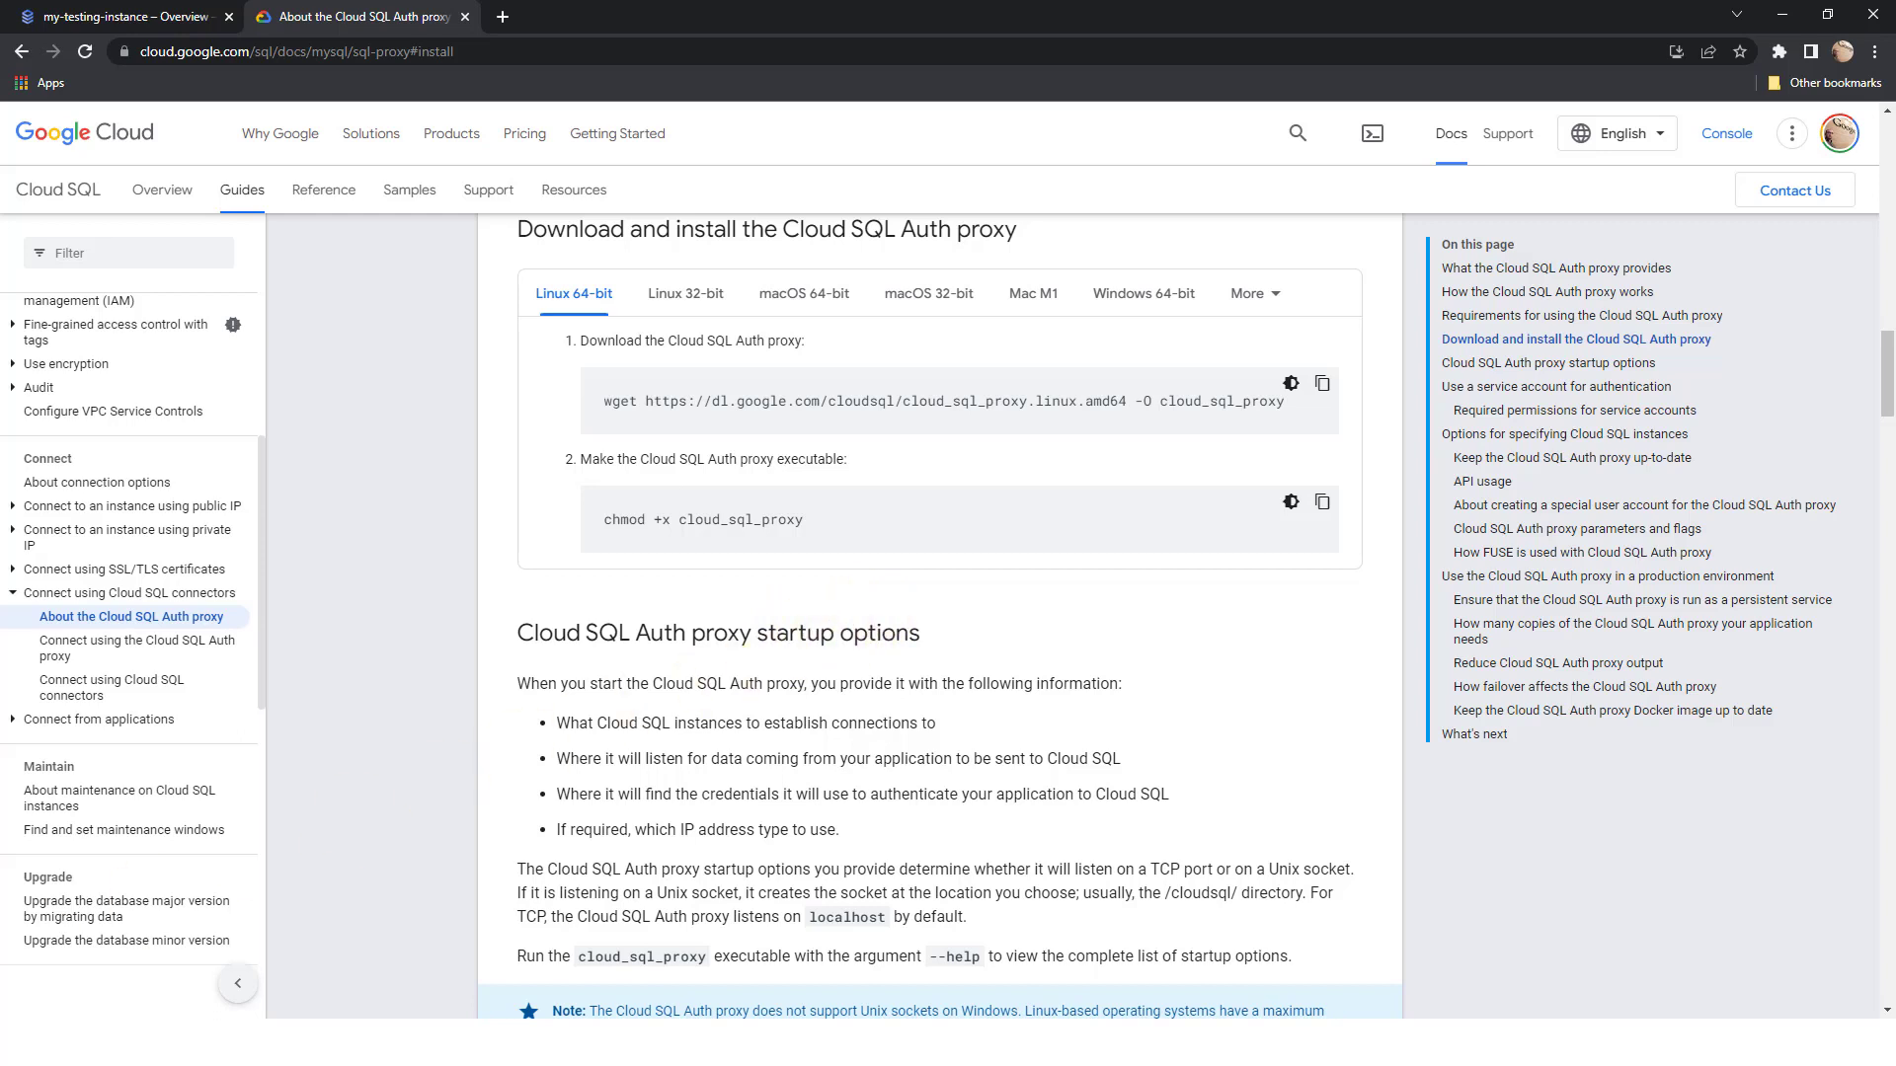
Switch to the sql-auth-proxy-testing SSH session, enlarge and reposition its window, and run the copied wget command to download cloud_sql_proxy
key(alt+Tab)
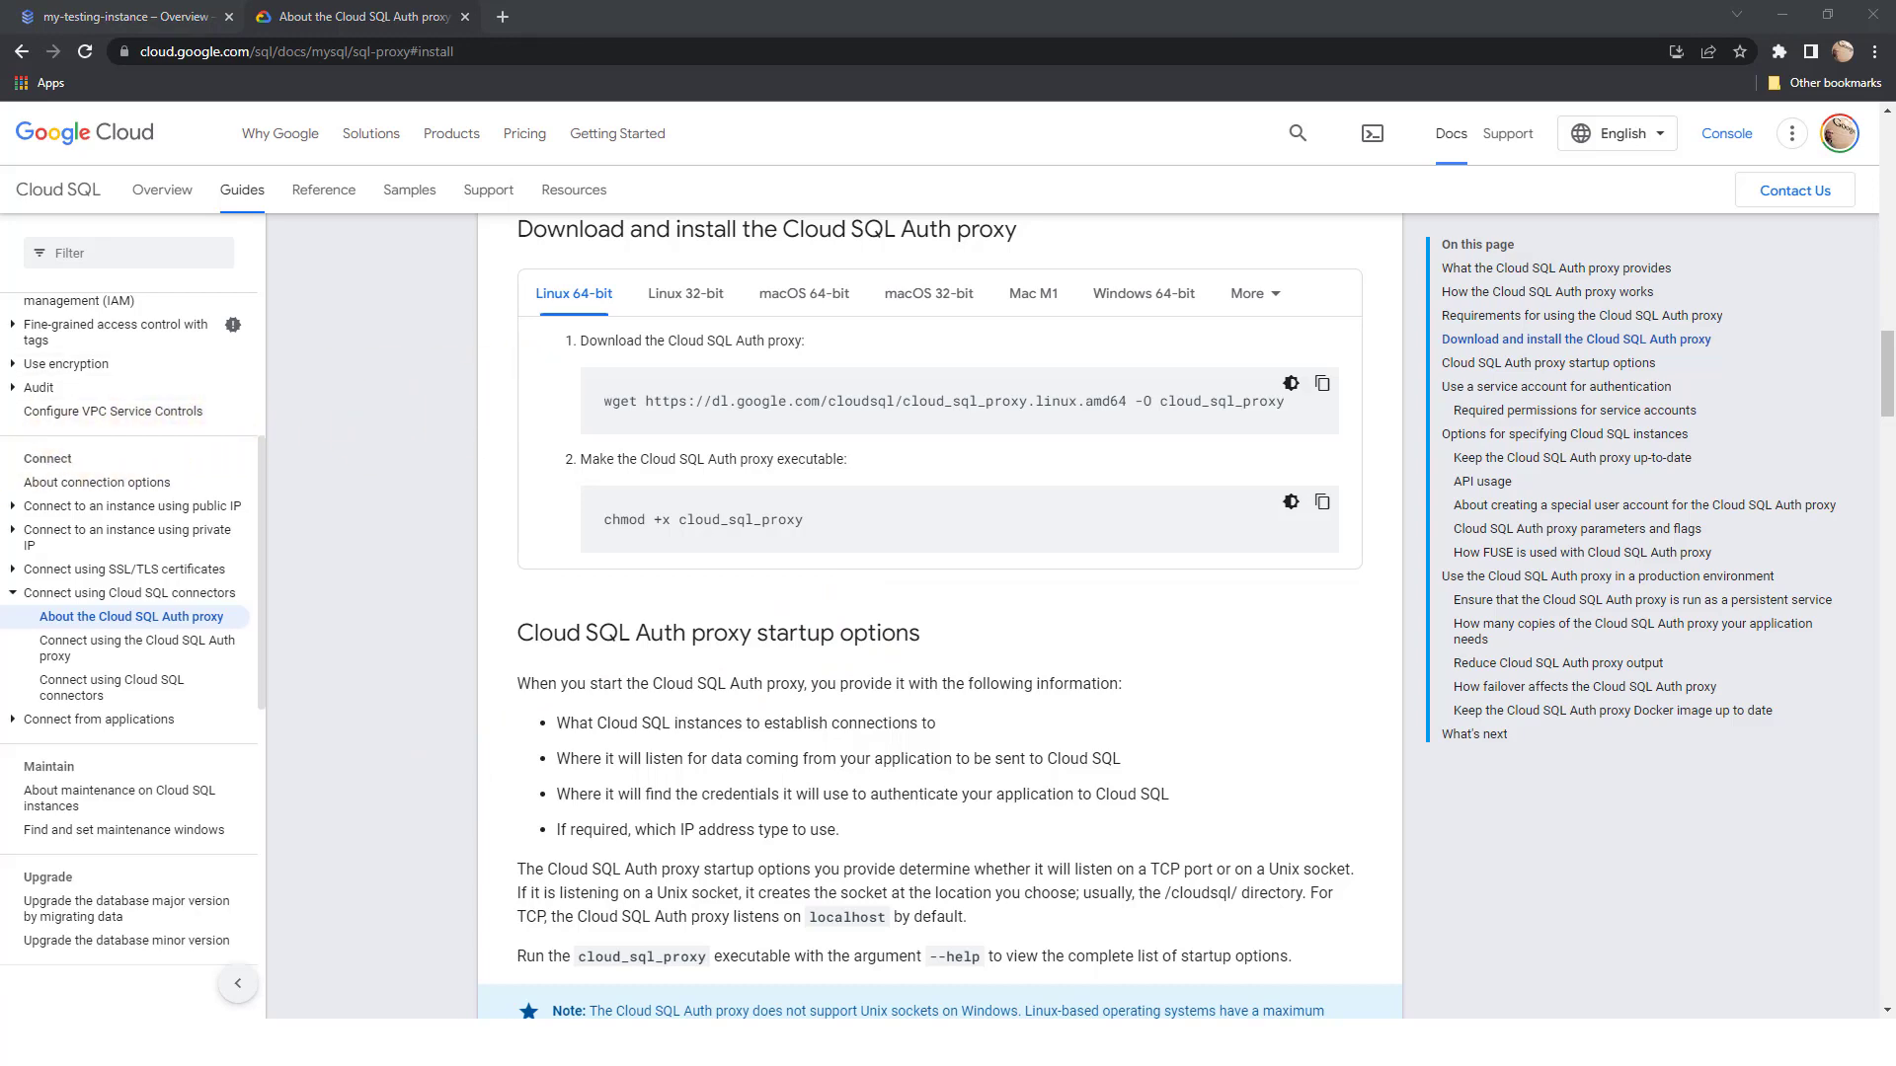
drag(2, 326, 886, 233)
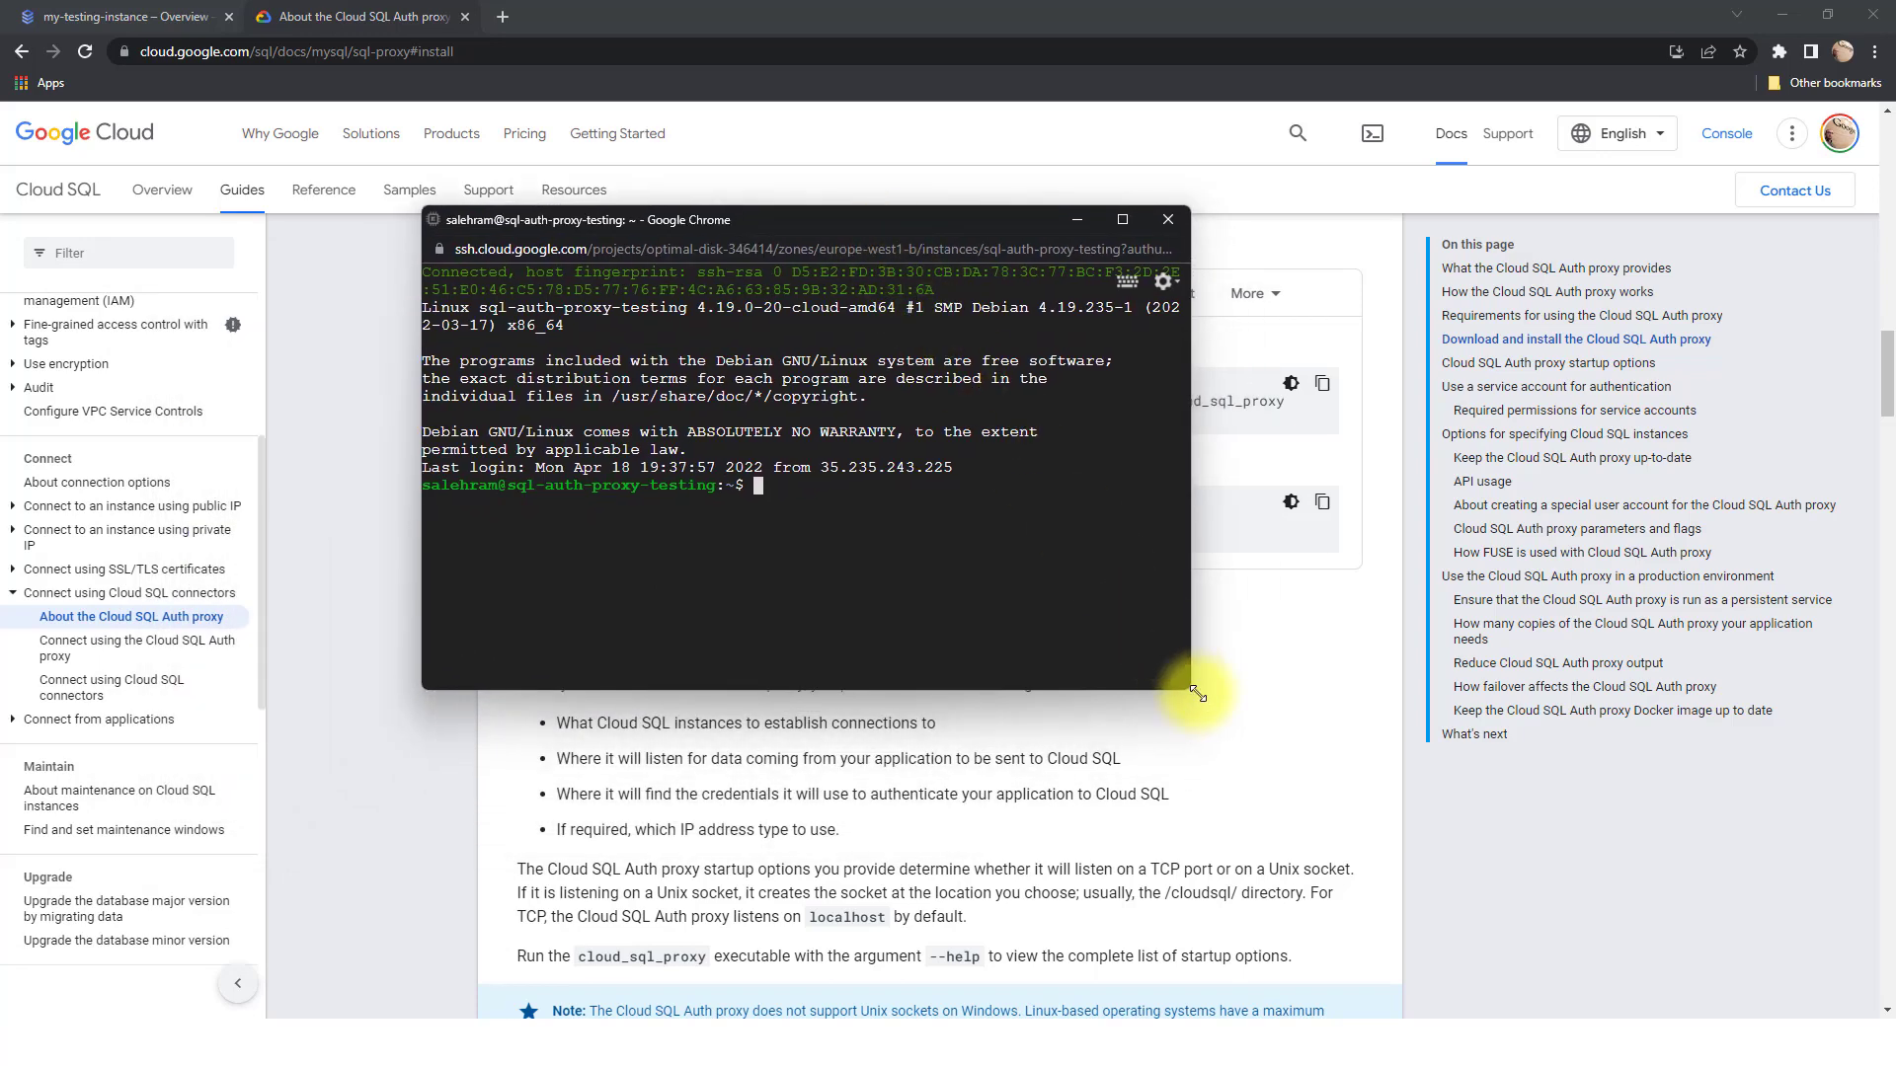
drag(1191, 688, 1471, 845)
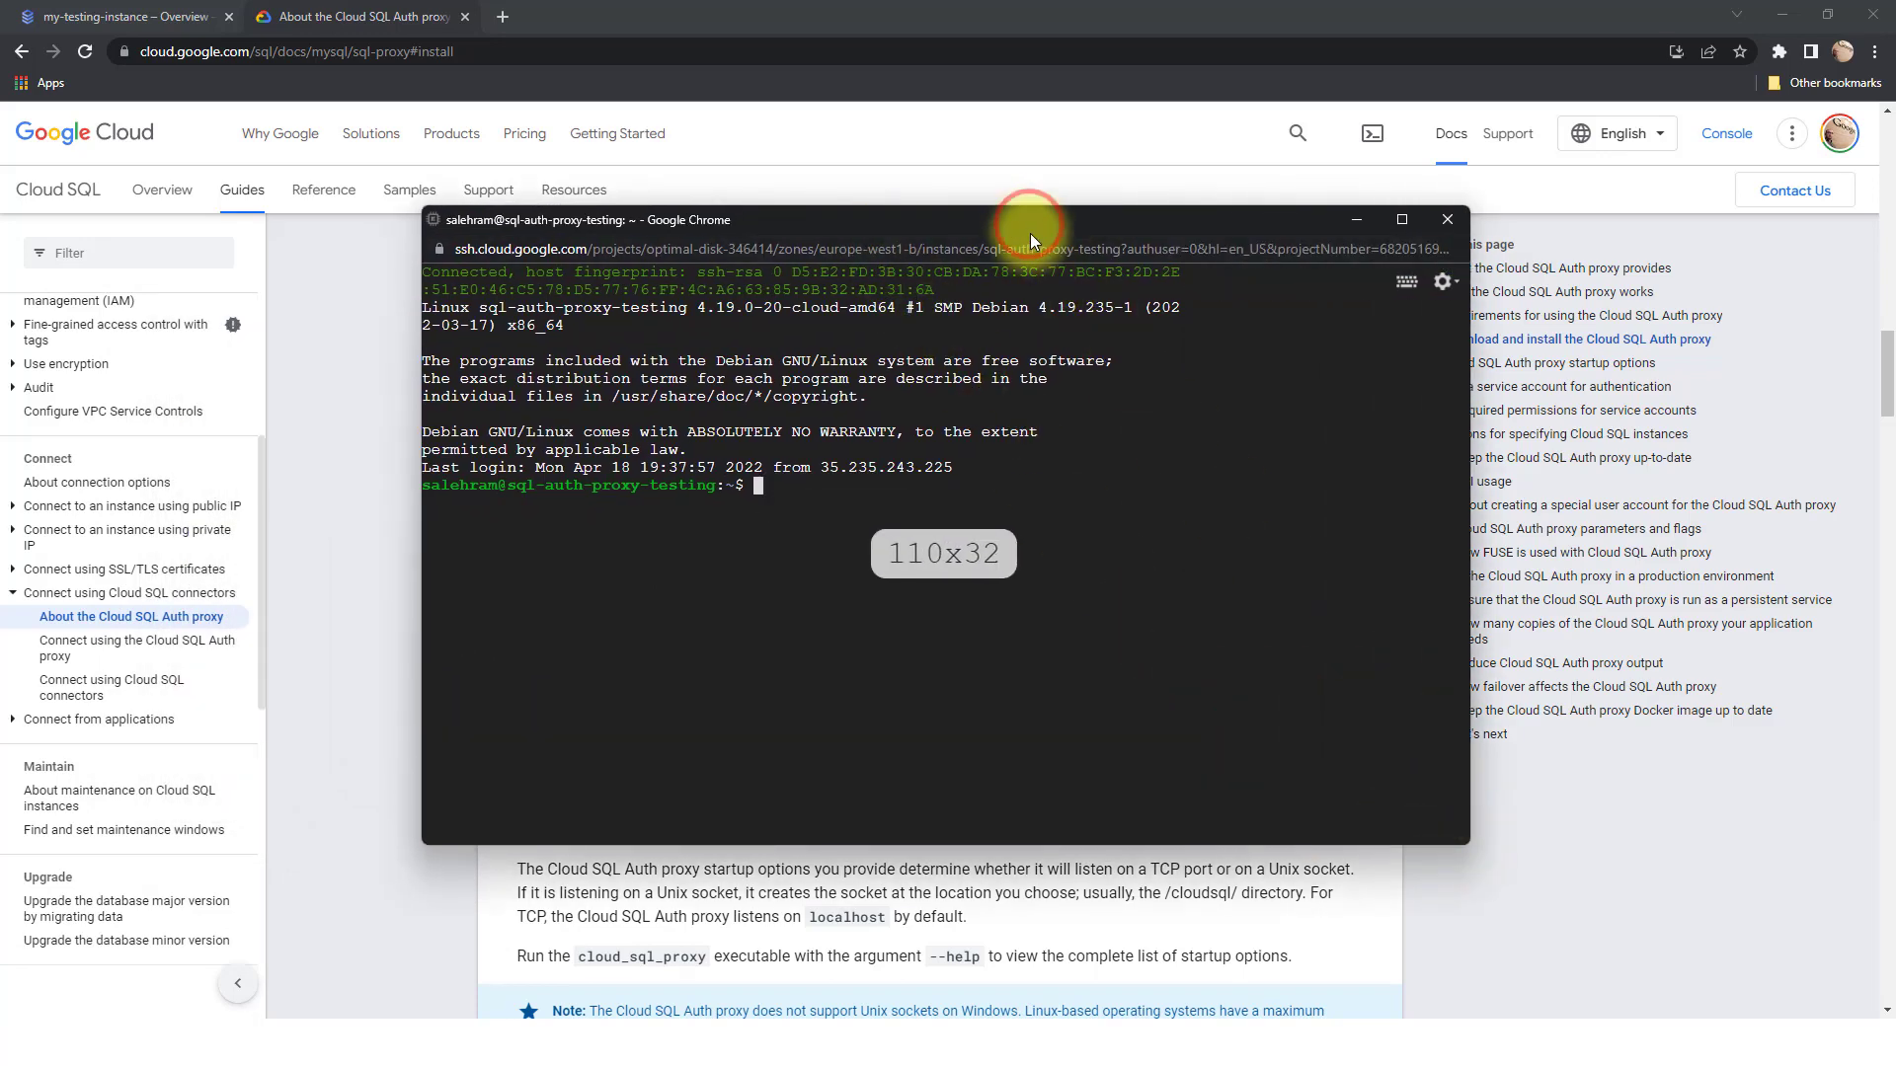
drag(1029, 233, 1039, 291)
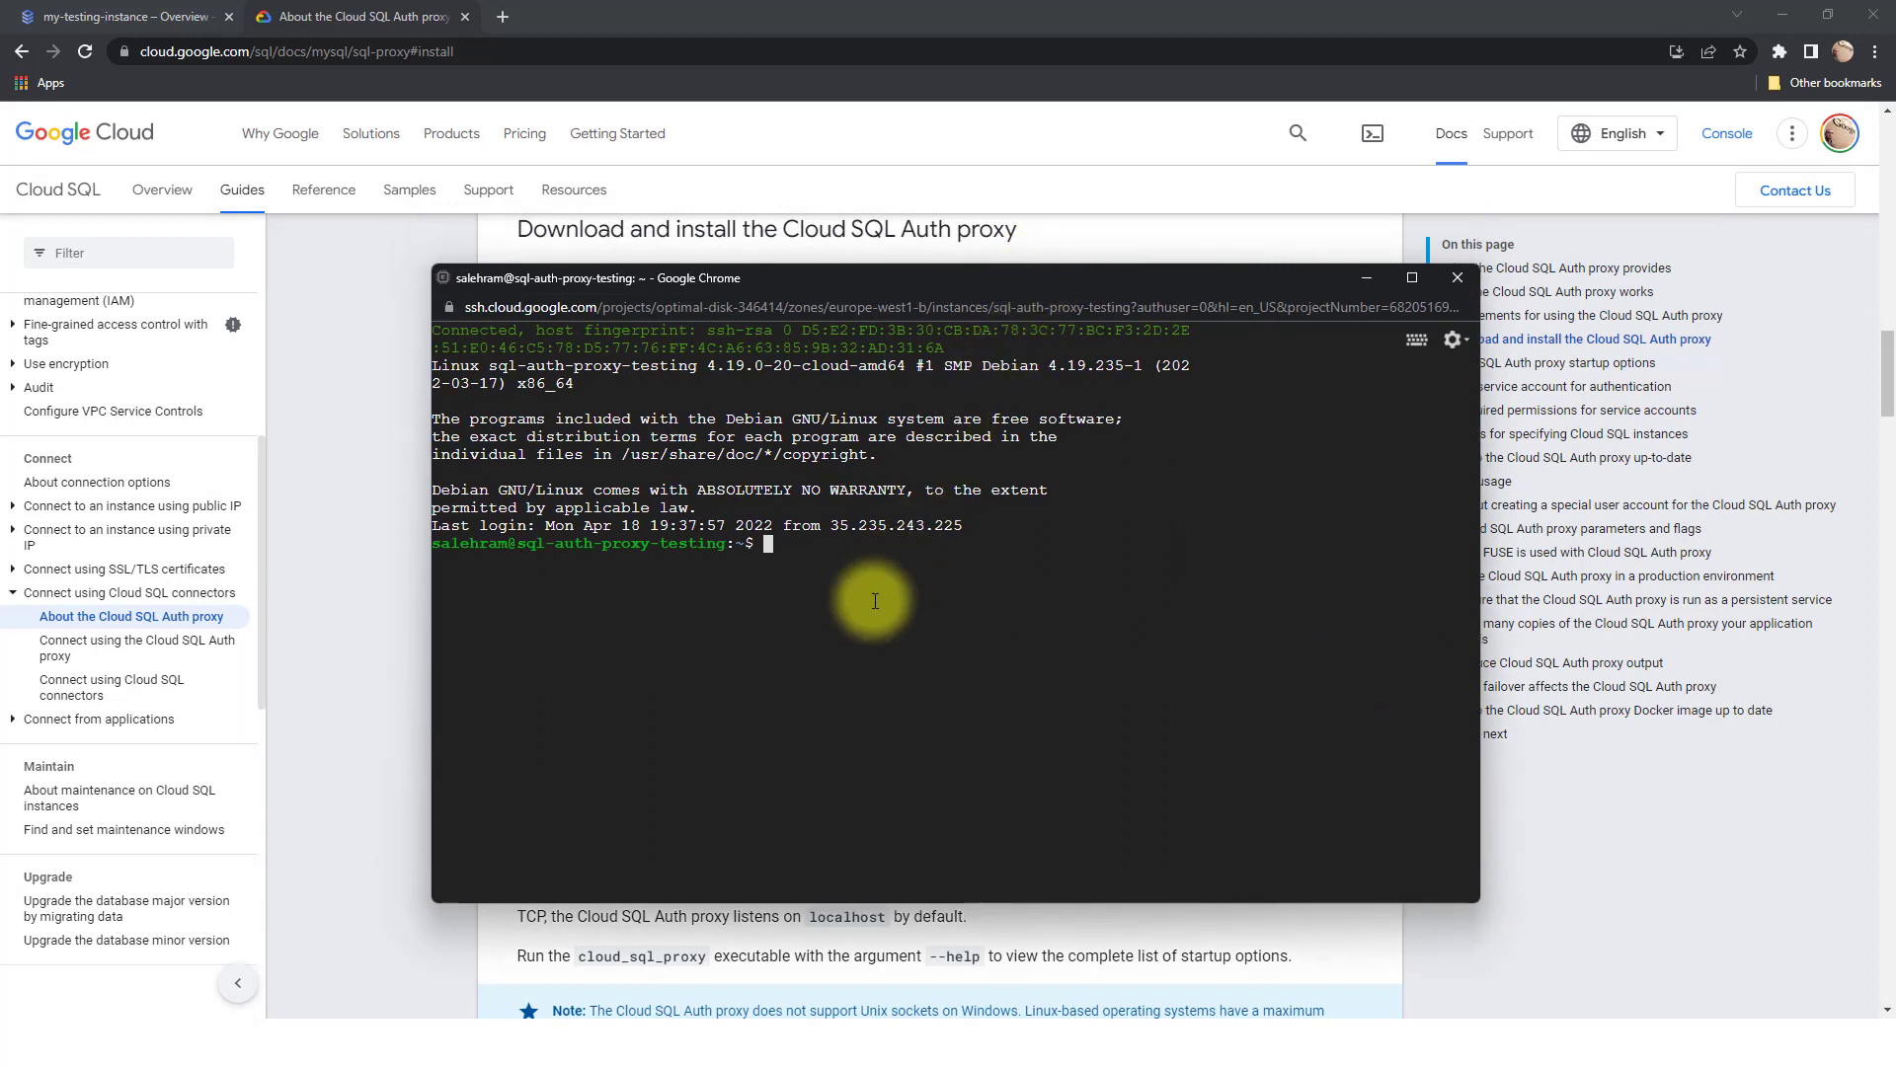
key(ctrl+v)
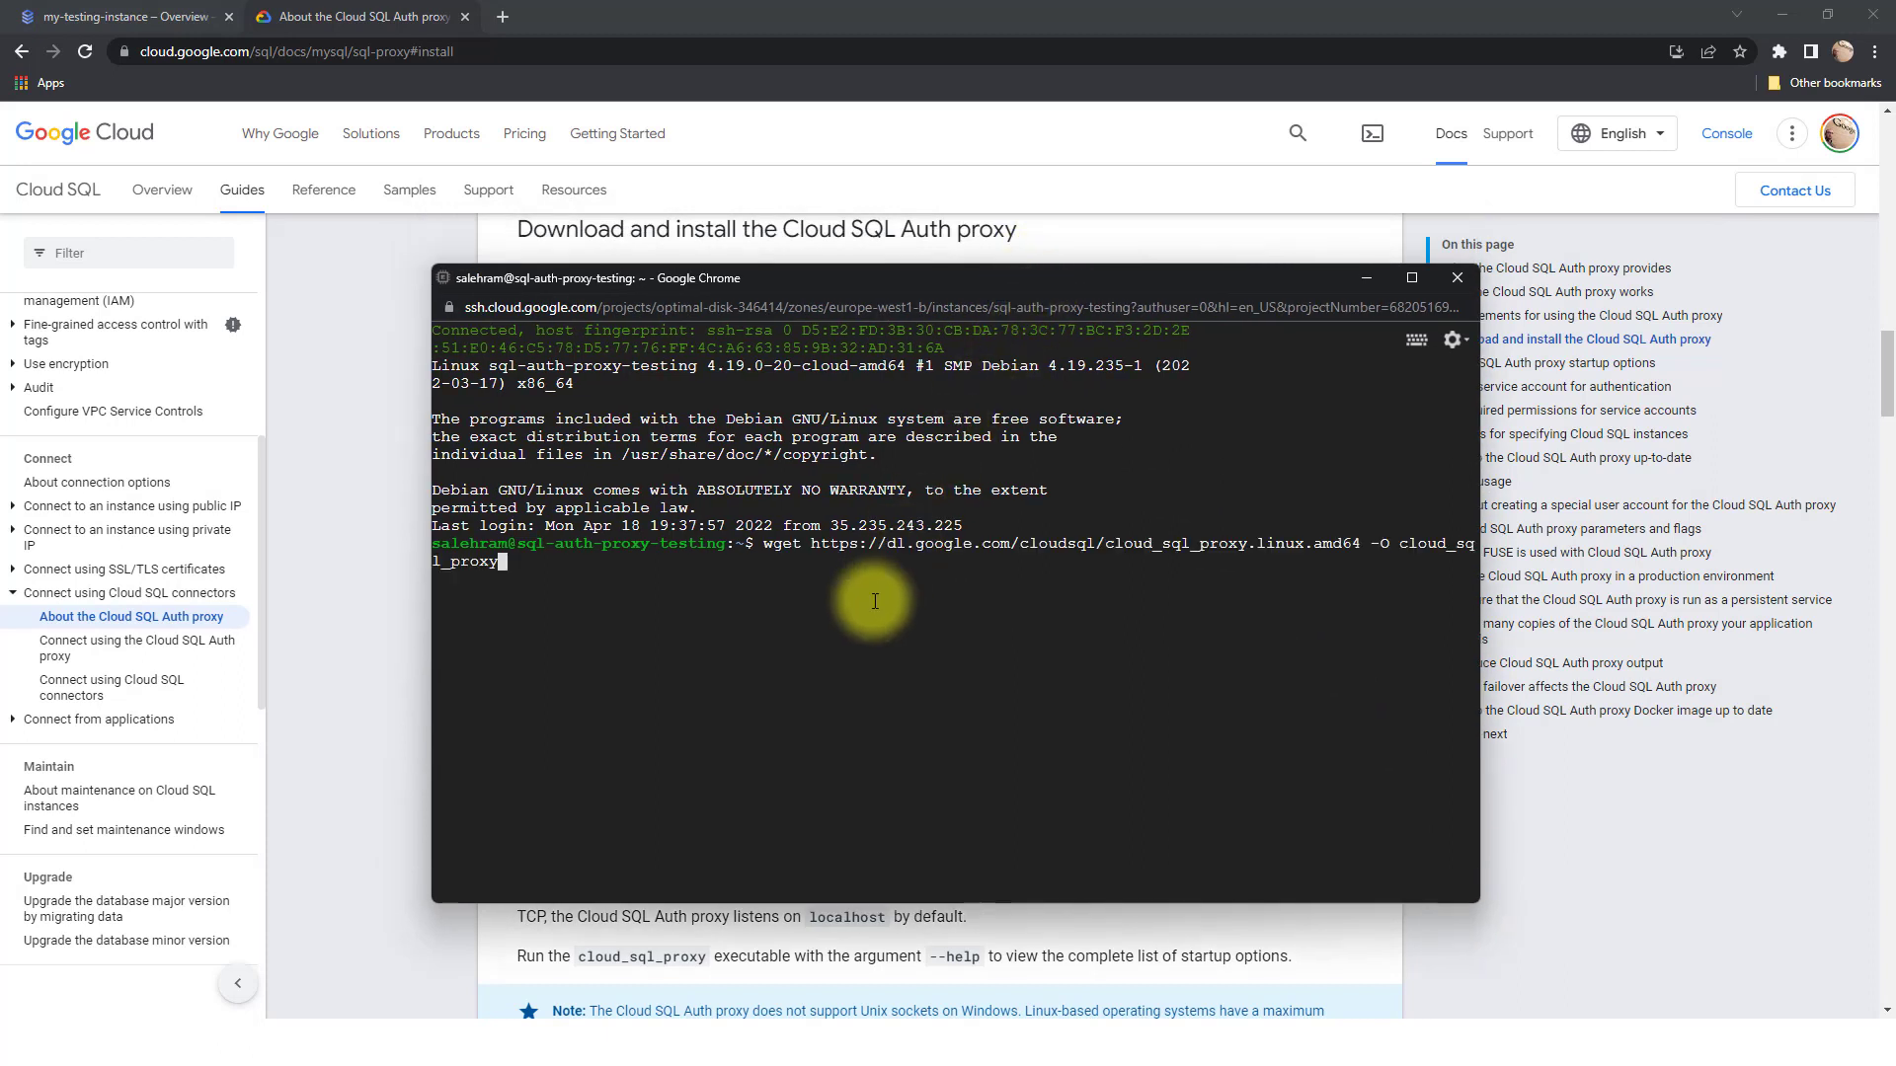
key(Return)
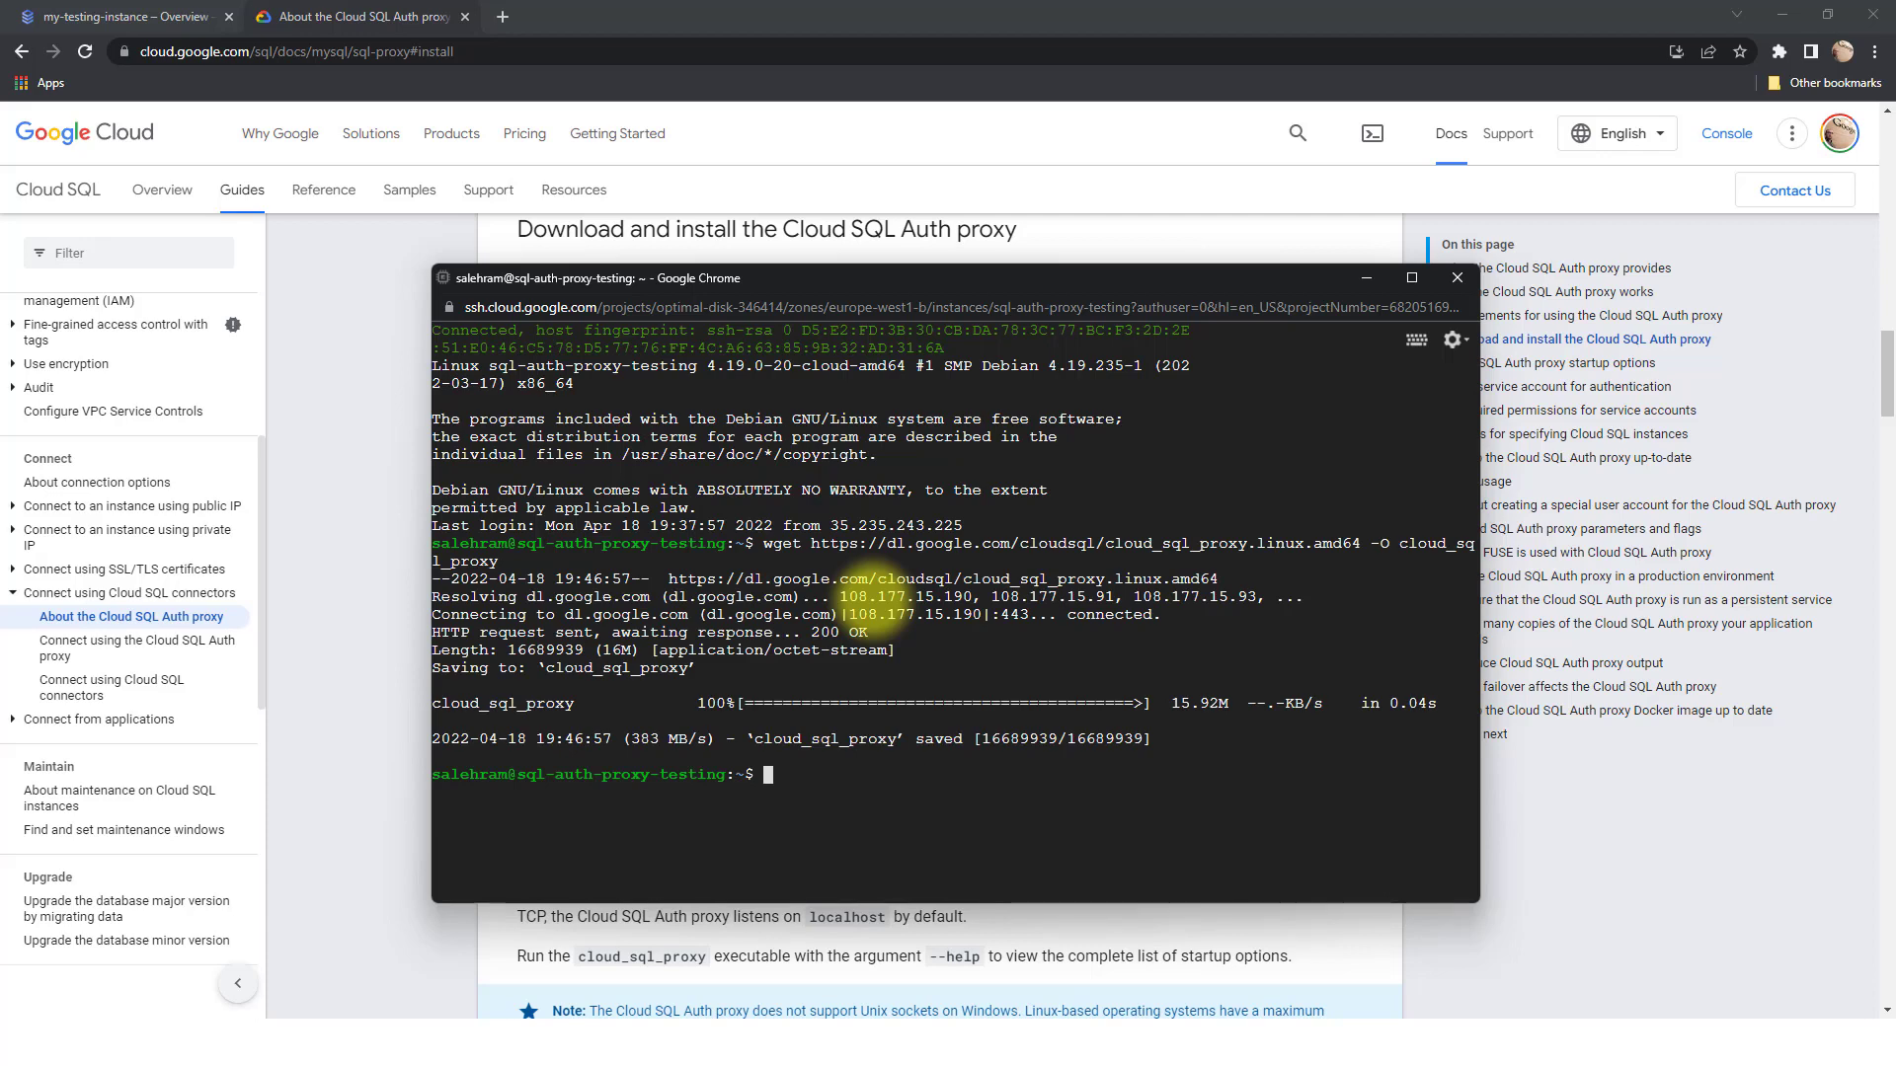
Make the downloaded proxy executable with chmod +x cloud_sql_proxy and list the home directory's files with ls
text(chmod +x cloud_sql_proxy)
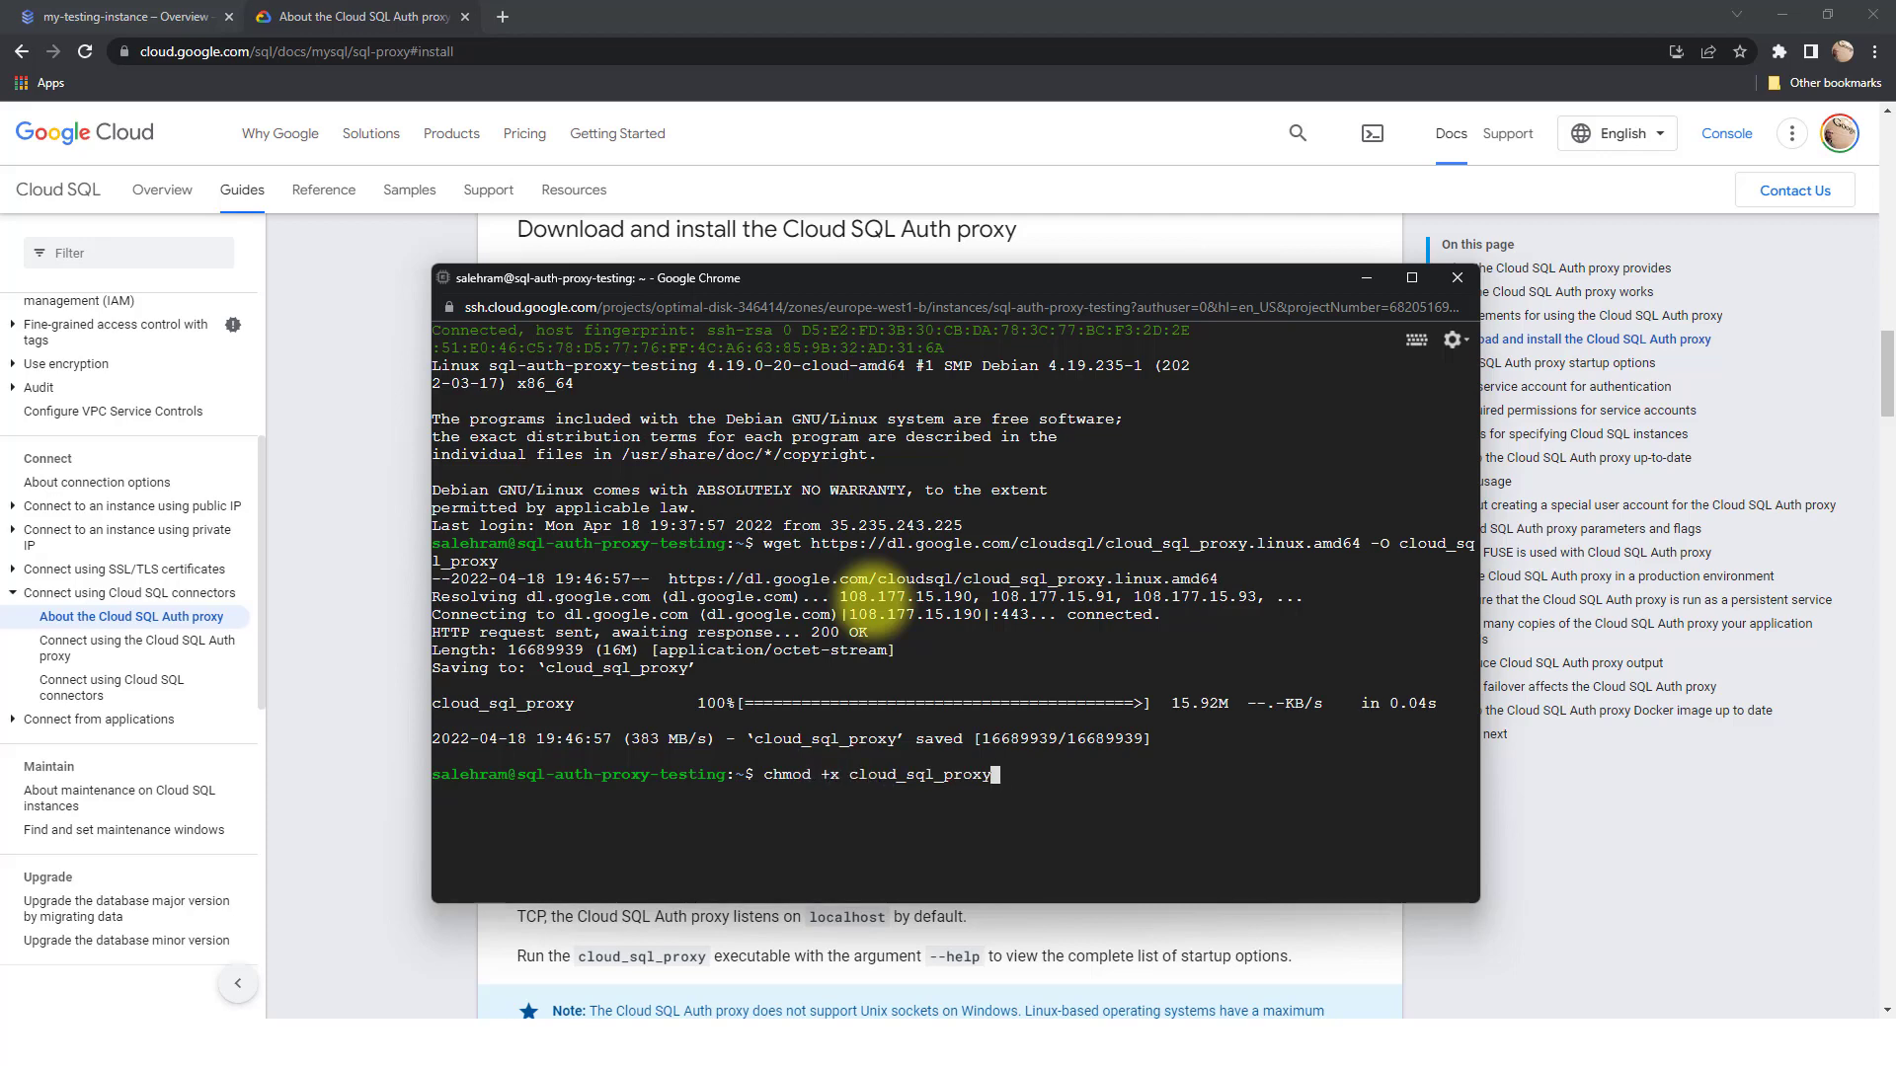
key(Return)
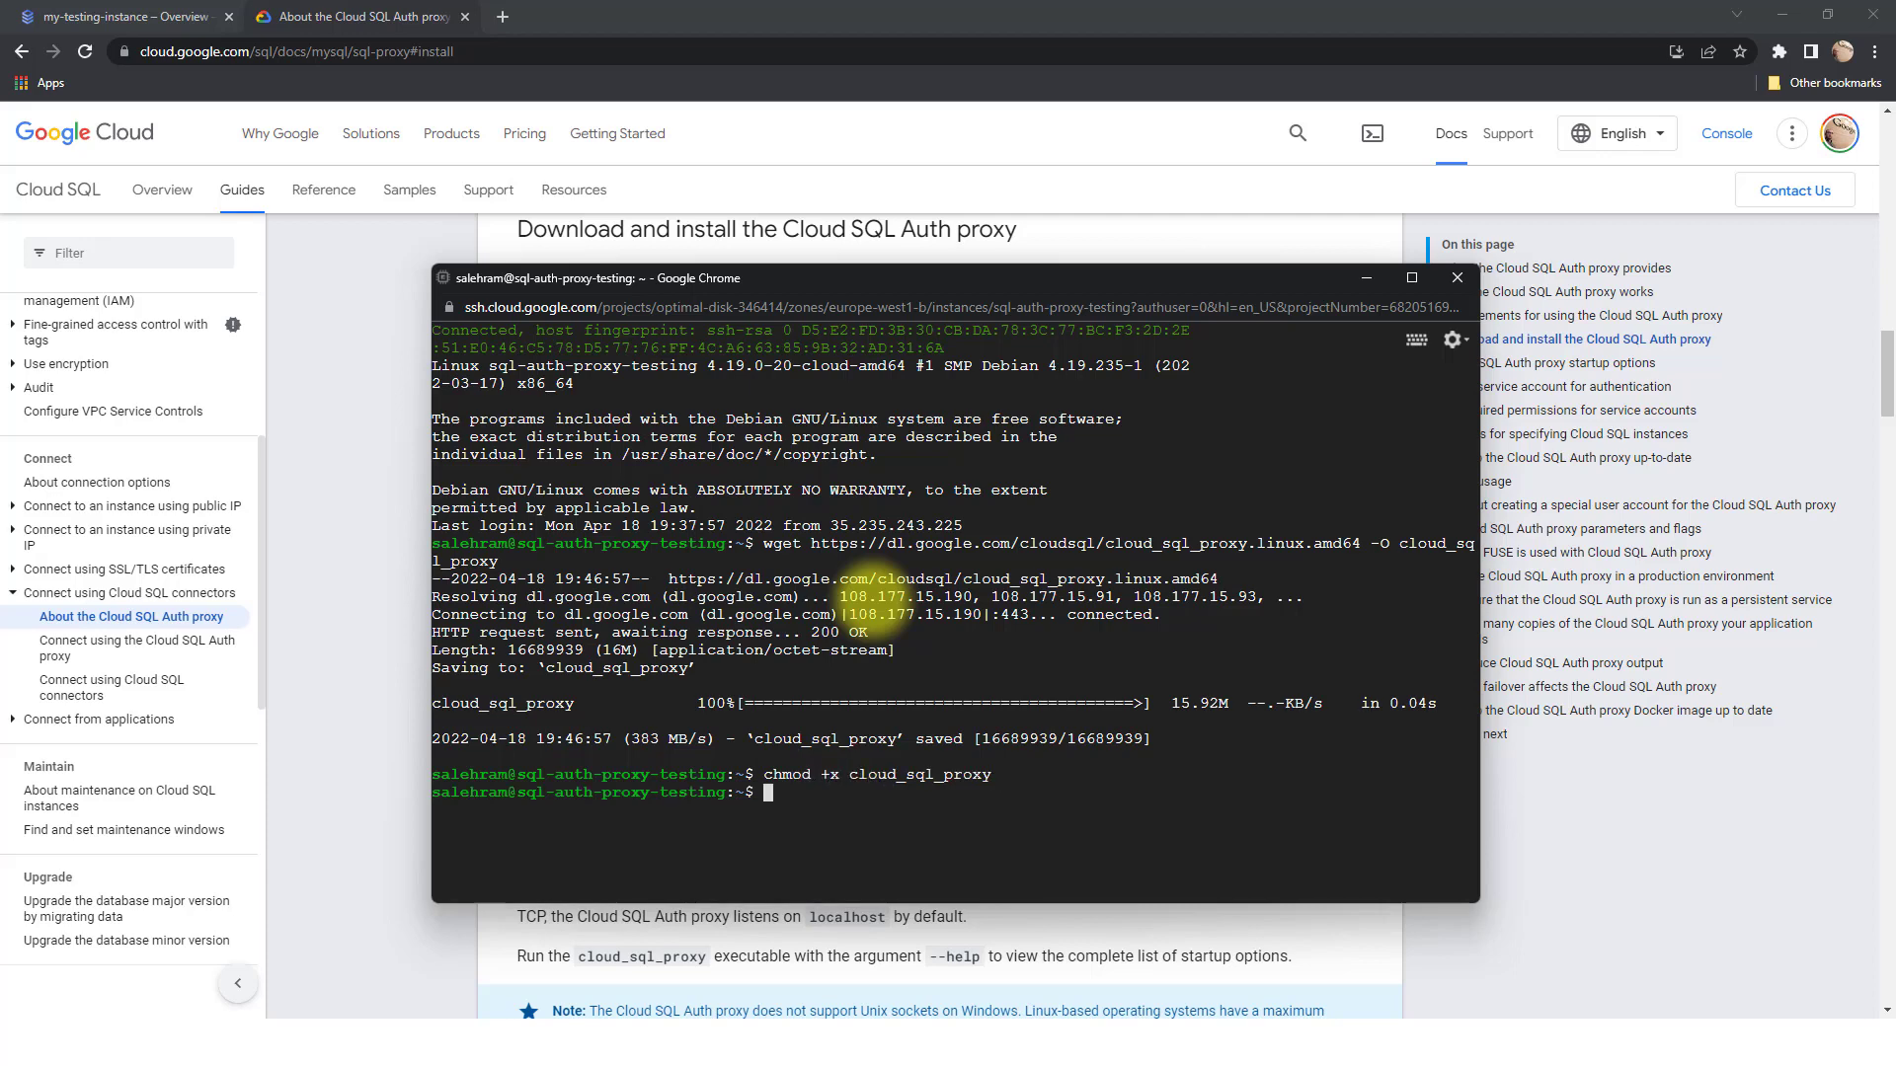
text(ls)
key(Return)
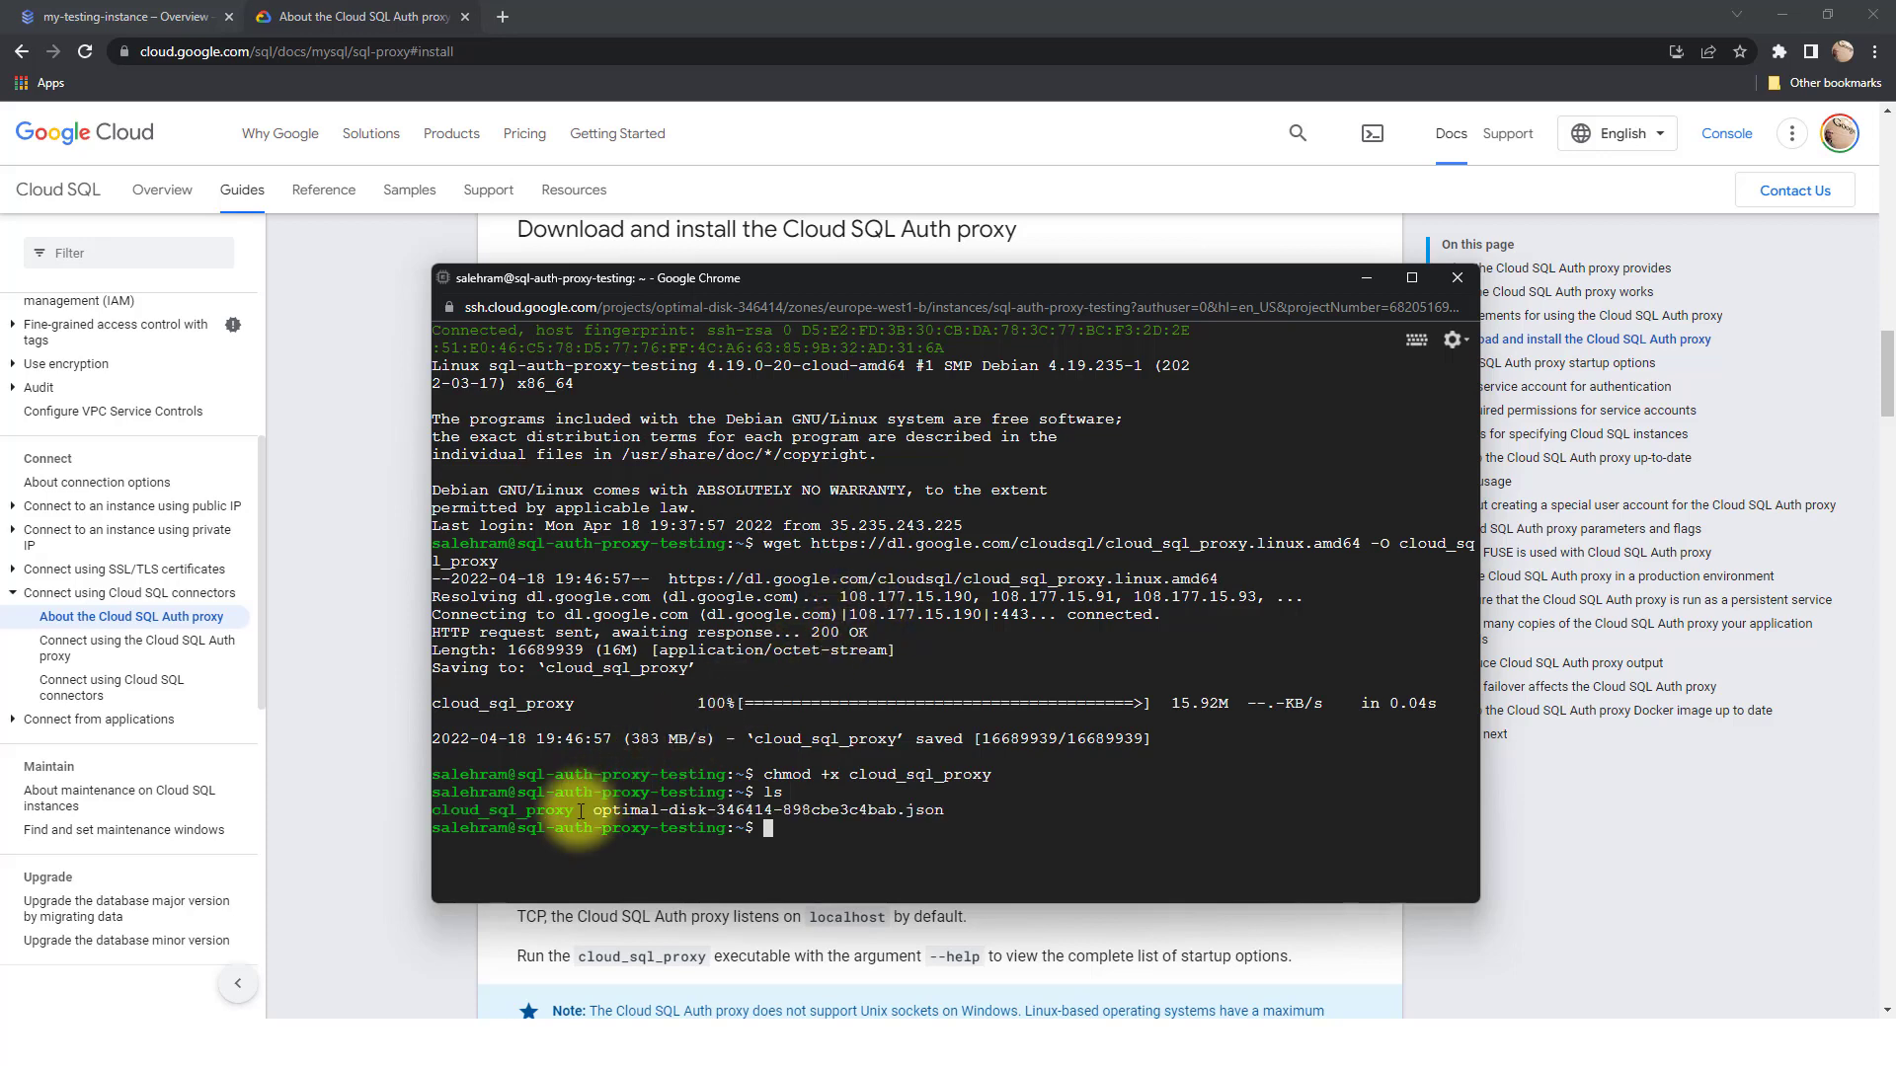
double_click(543, 811)
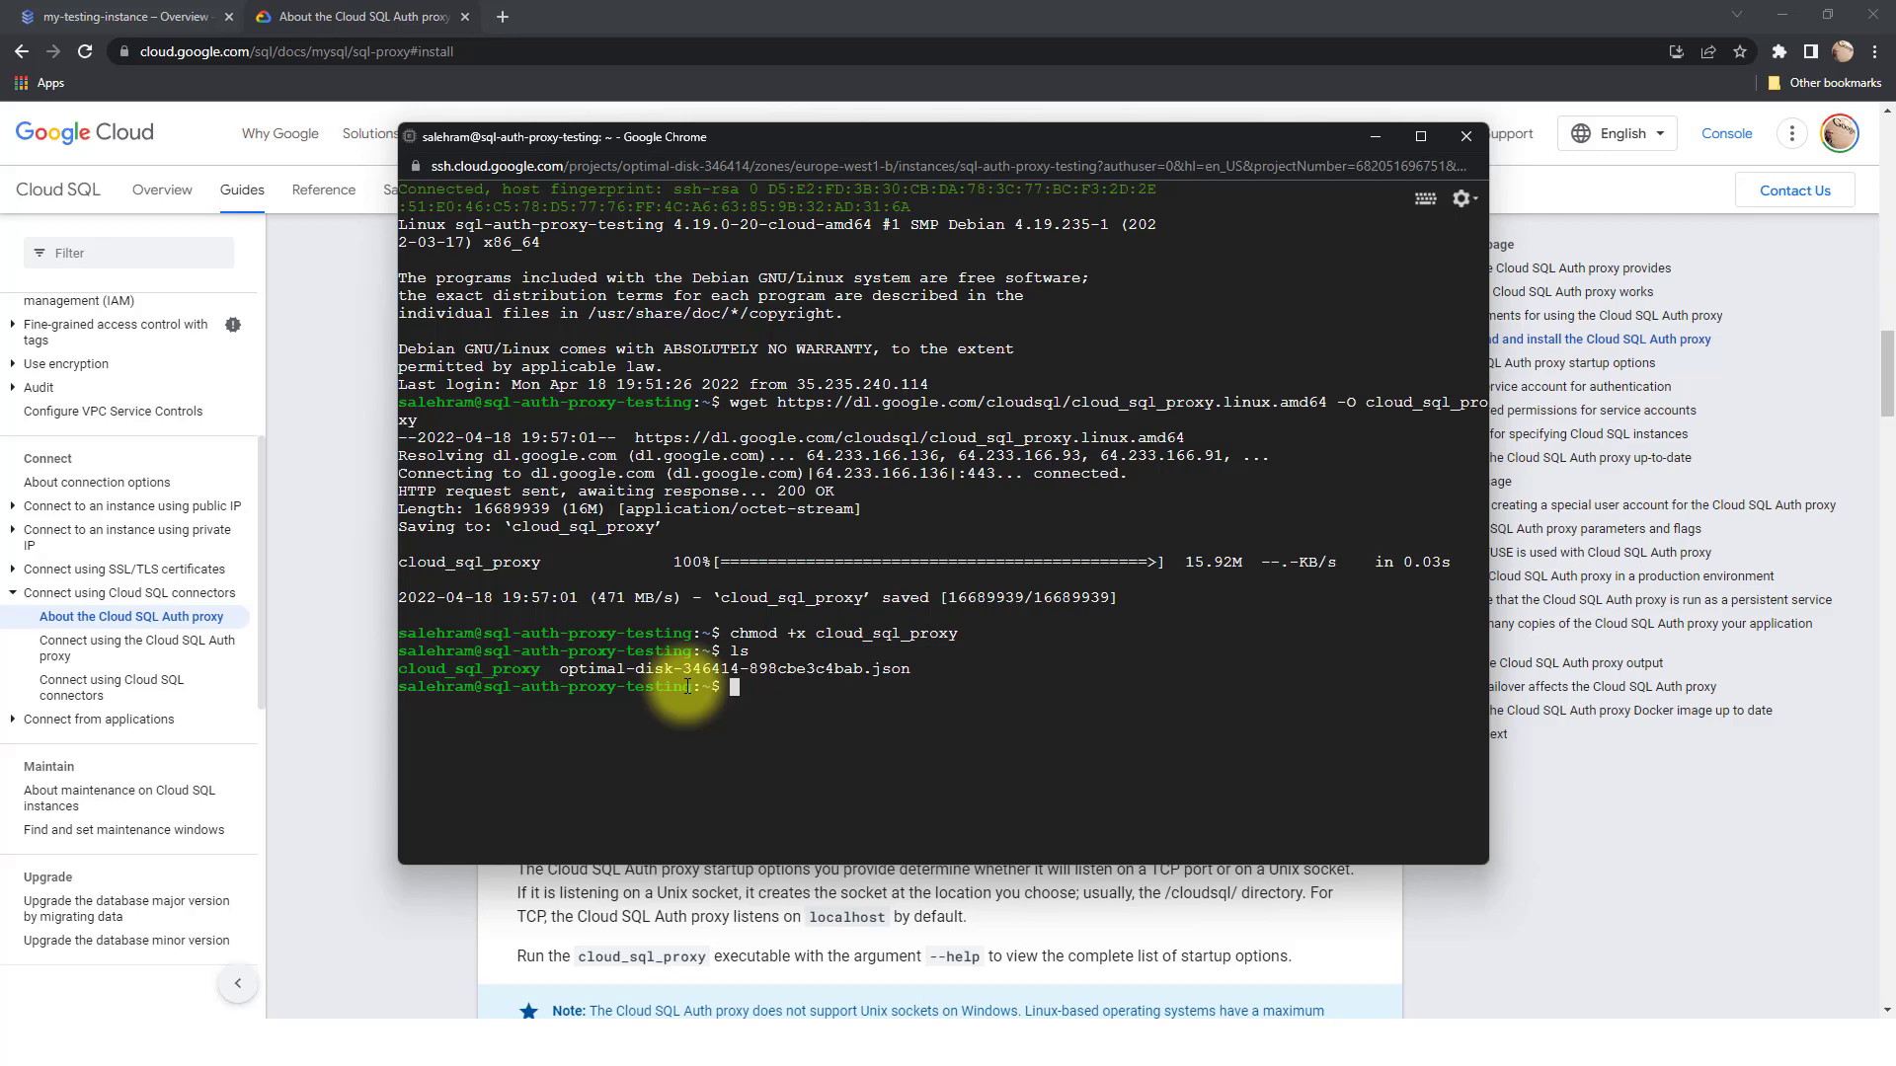
Return to the my-testing-instance overview in the Google Cloud console and examine its private IP address
click(139, 13)
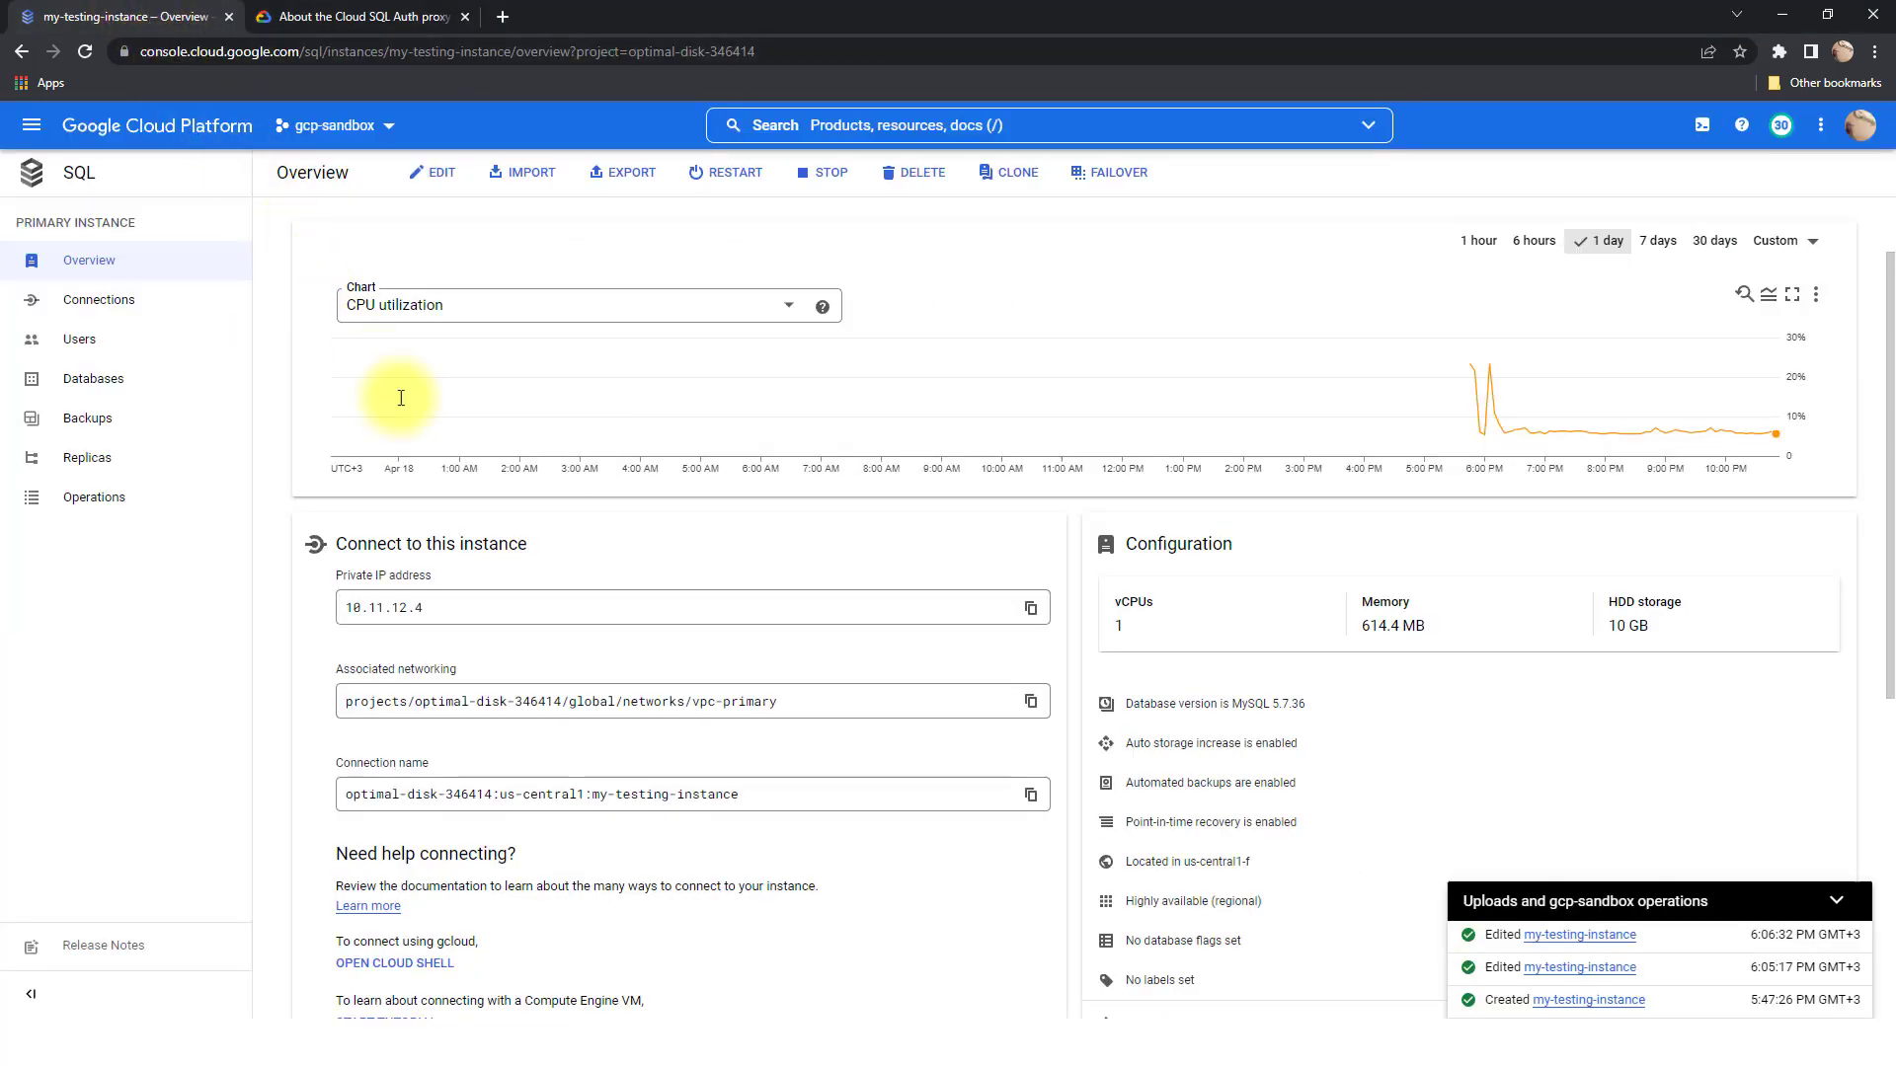
scroll(497, 544, up, 1)
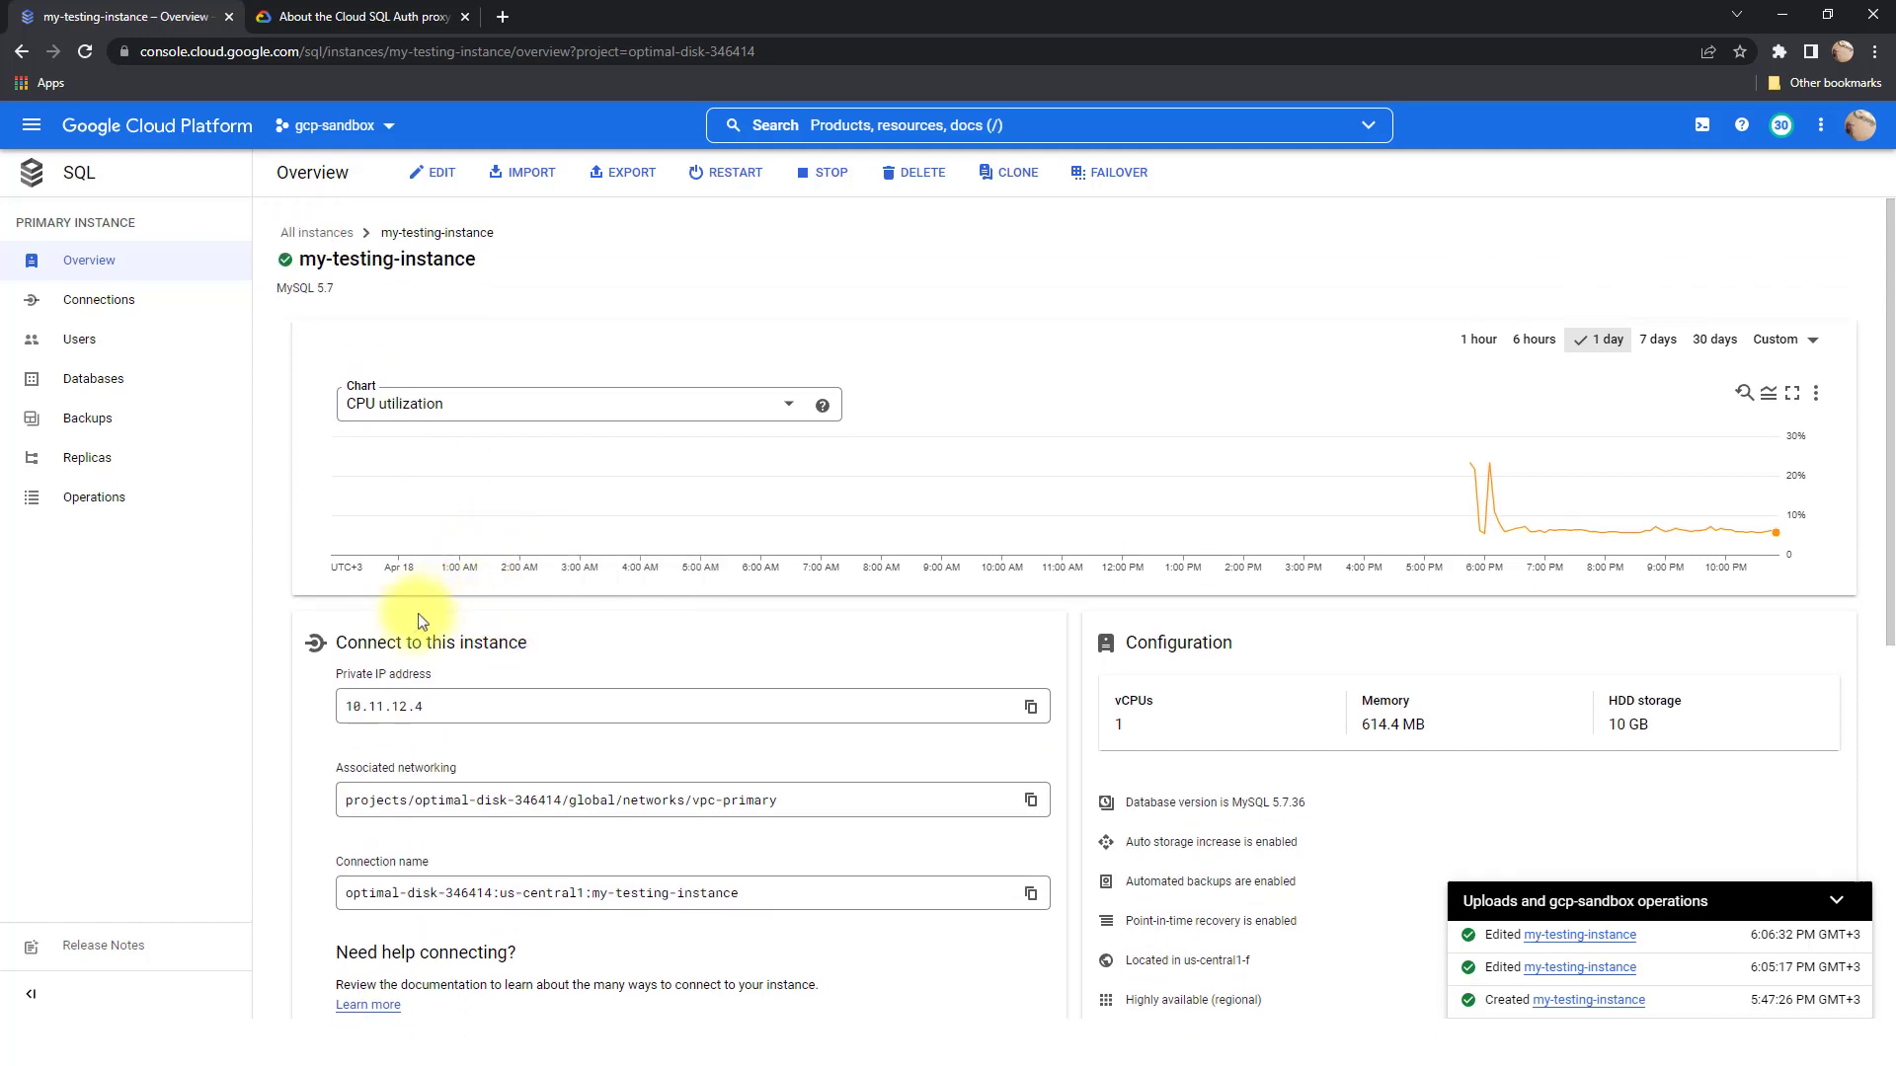
drag(328, 678, 512, 724)
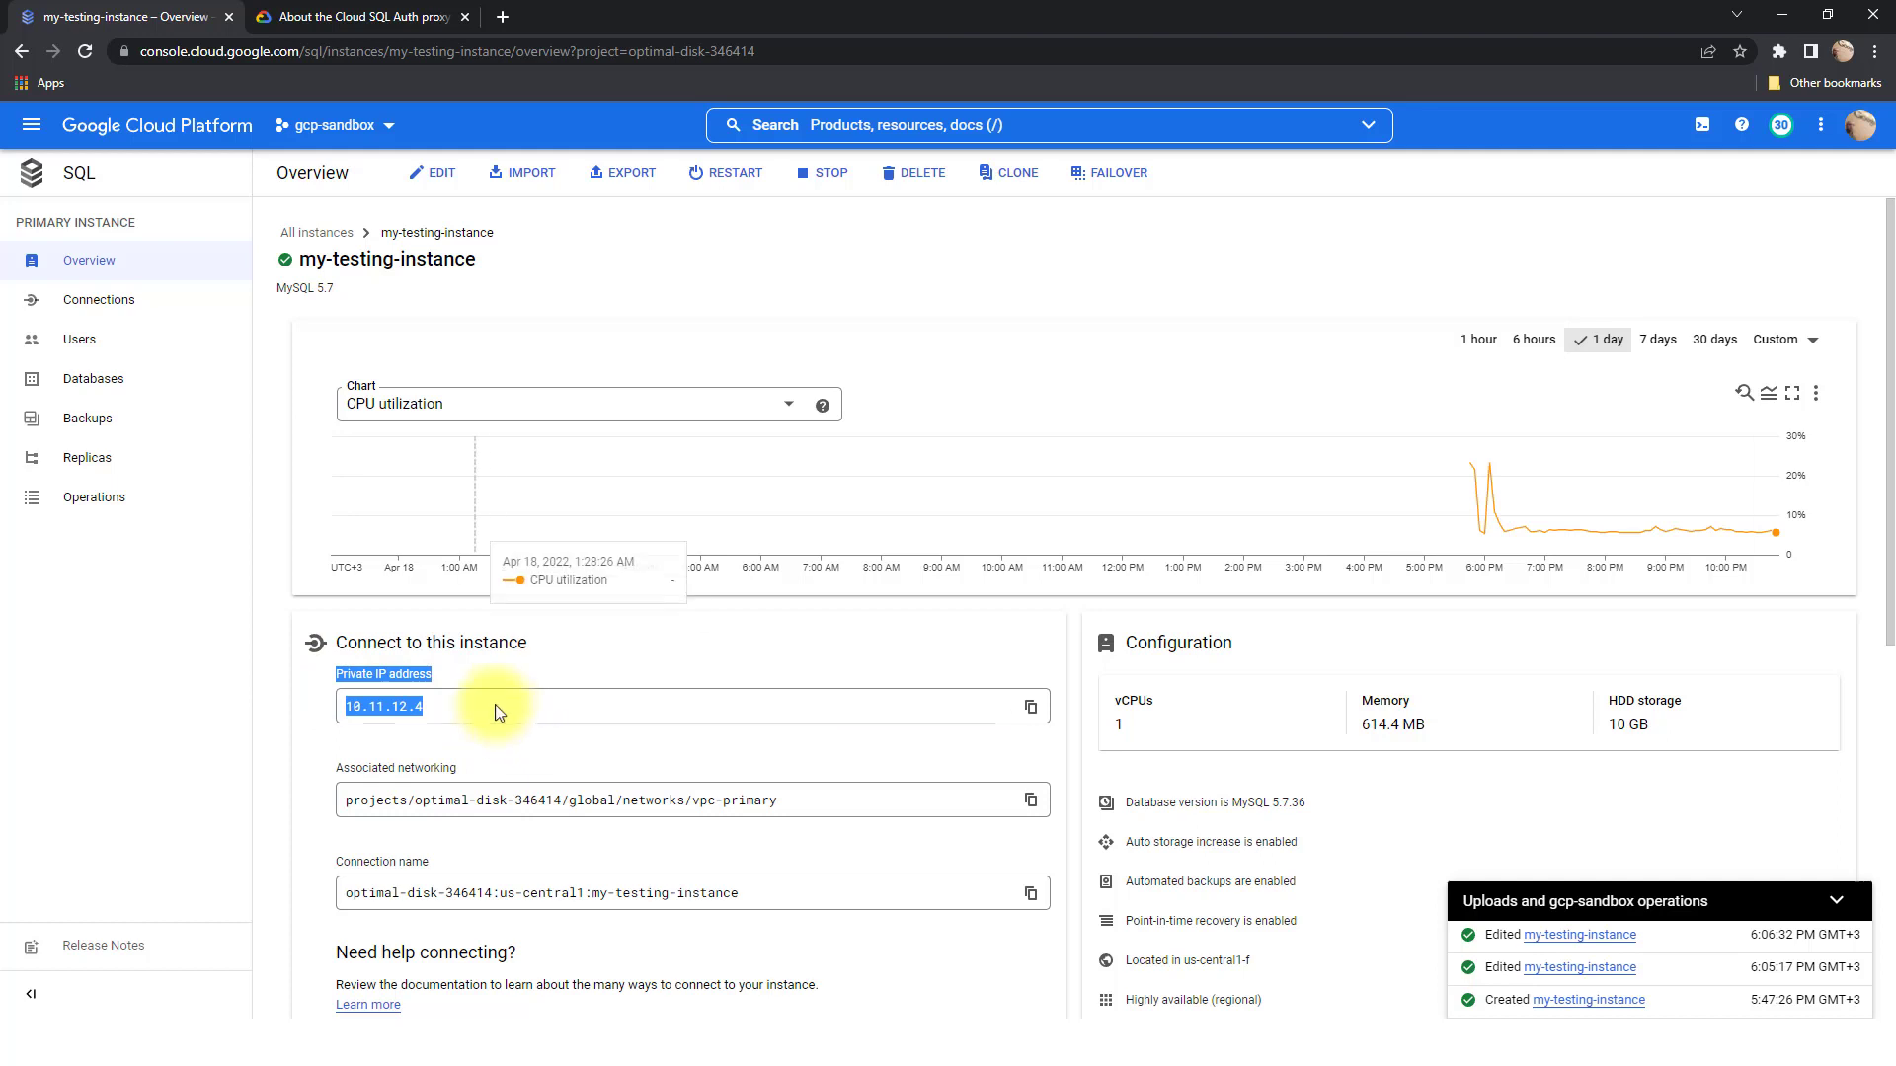
Show the list of SQL instances and copy the instance connection name of my-testing-instance
click(72, 177)
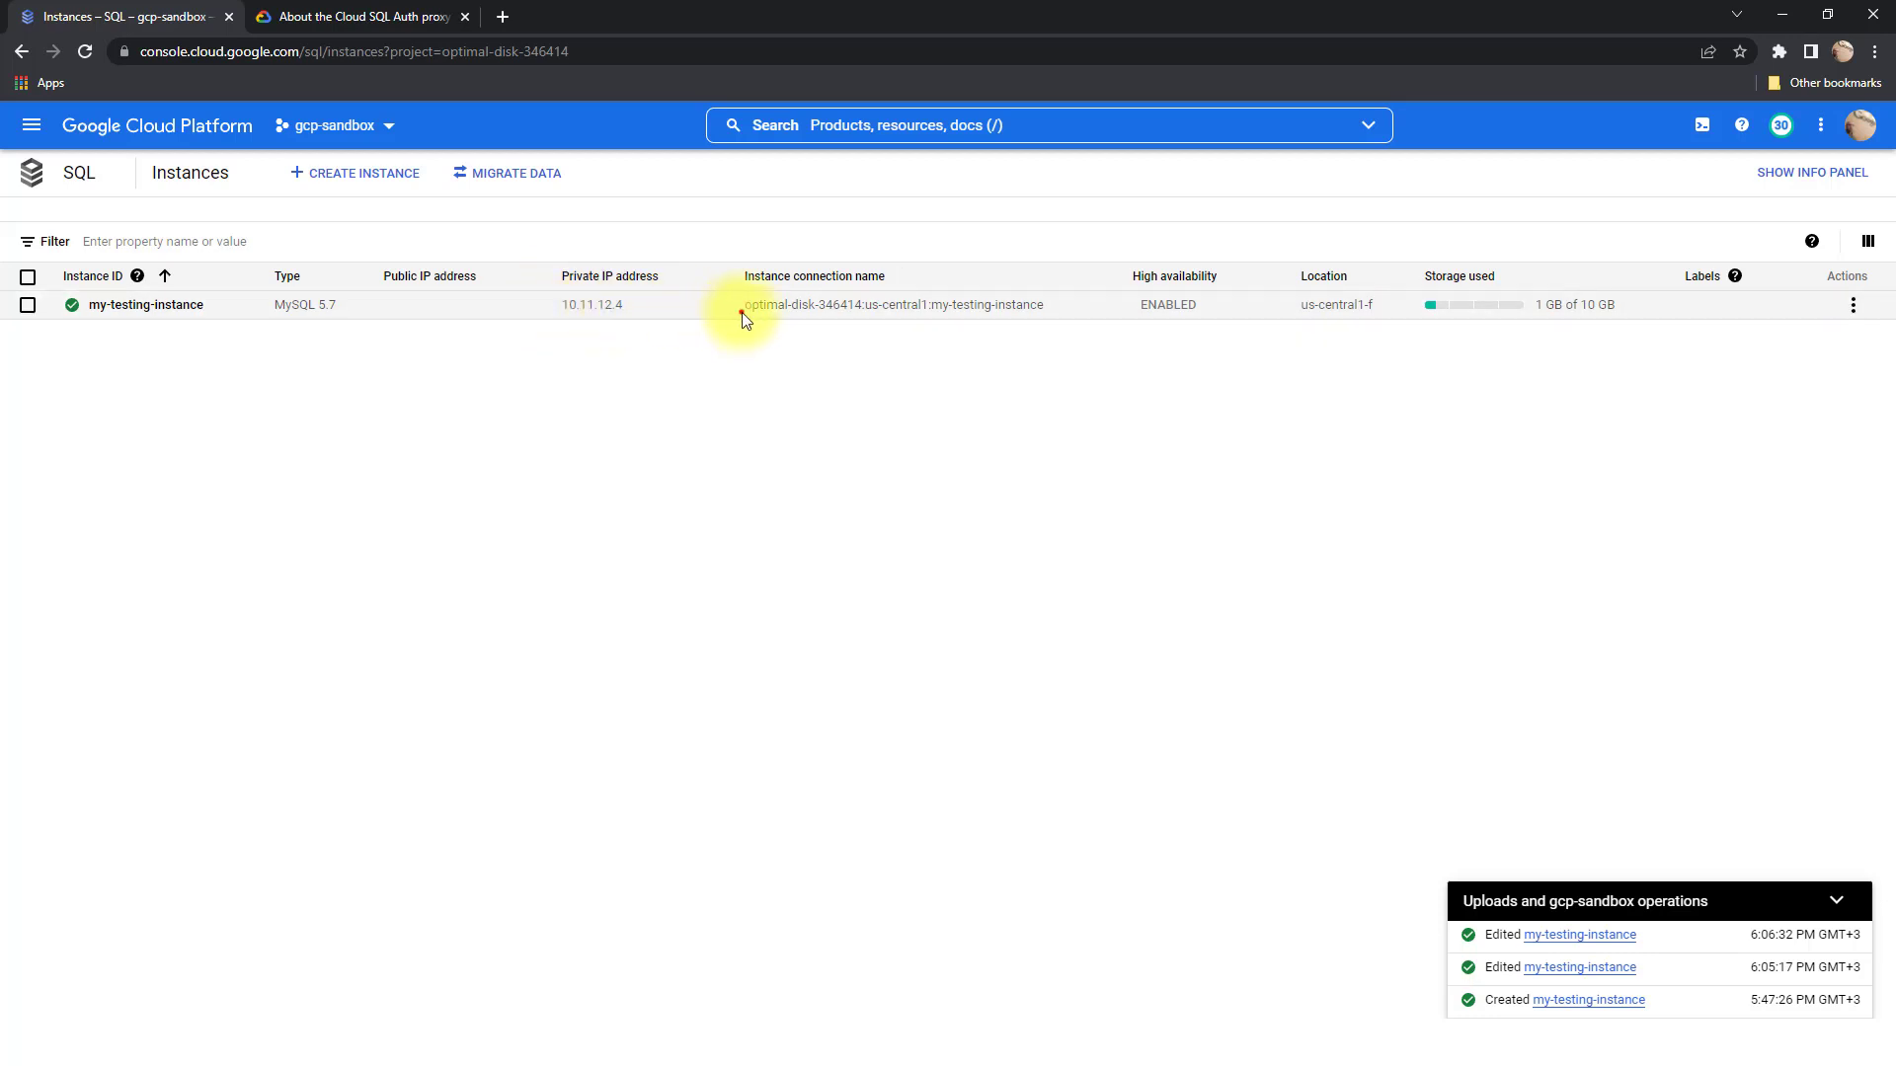
drag(1020, 324, 1036, 318)
right_click(1017, 314)
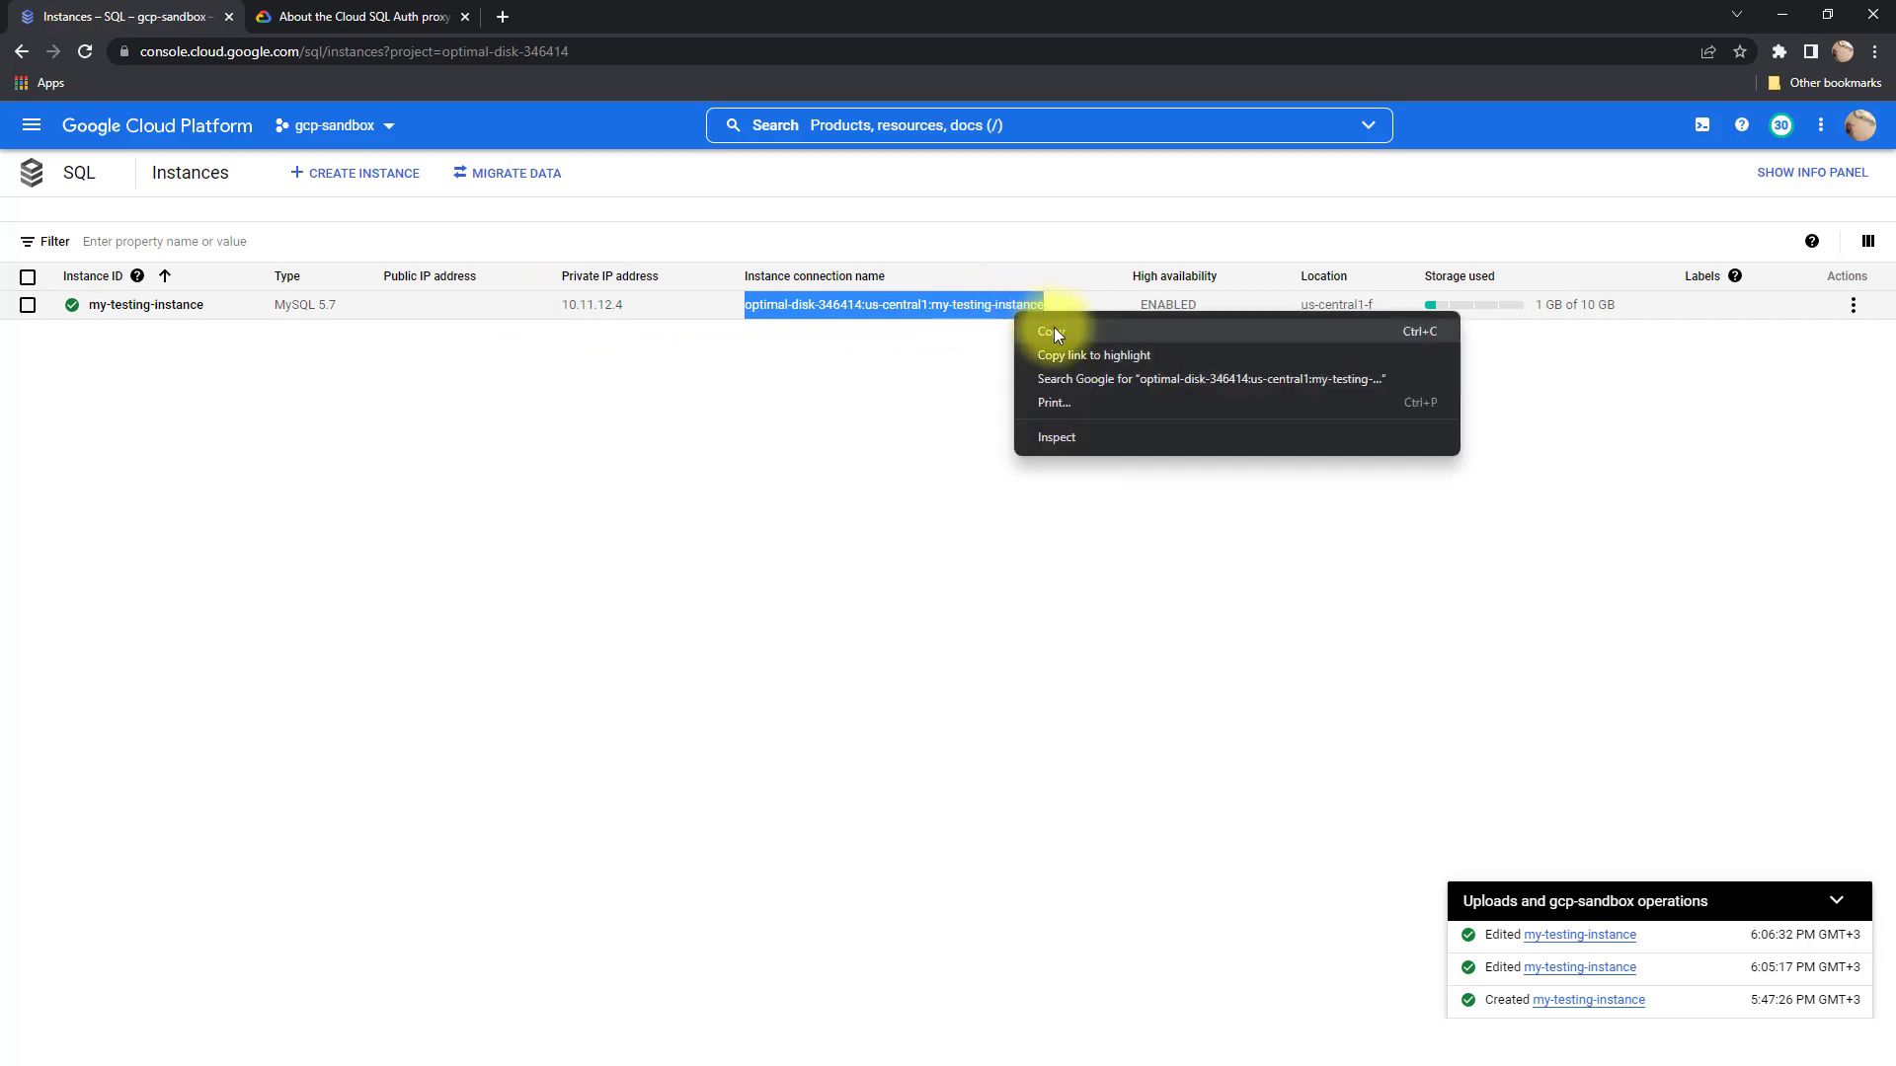
click(1053, 331)
click(899, 383)
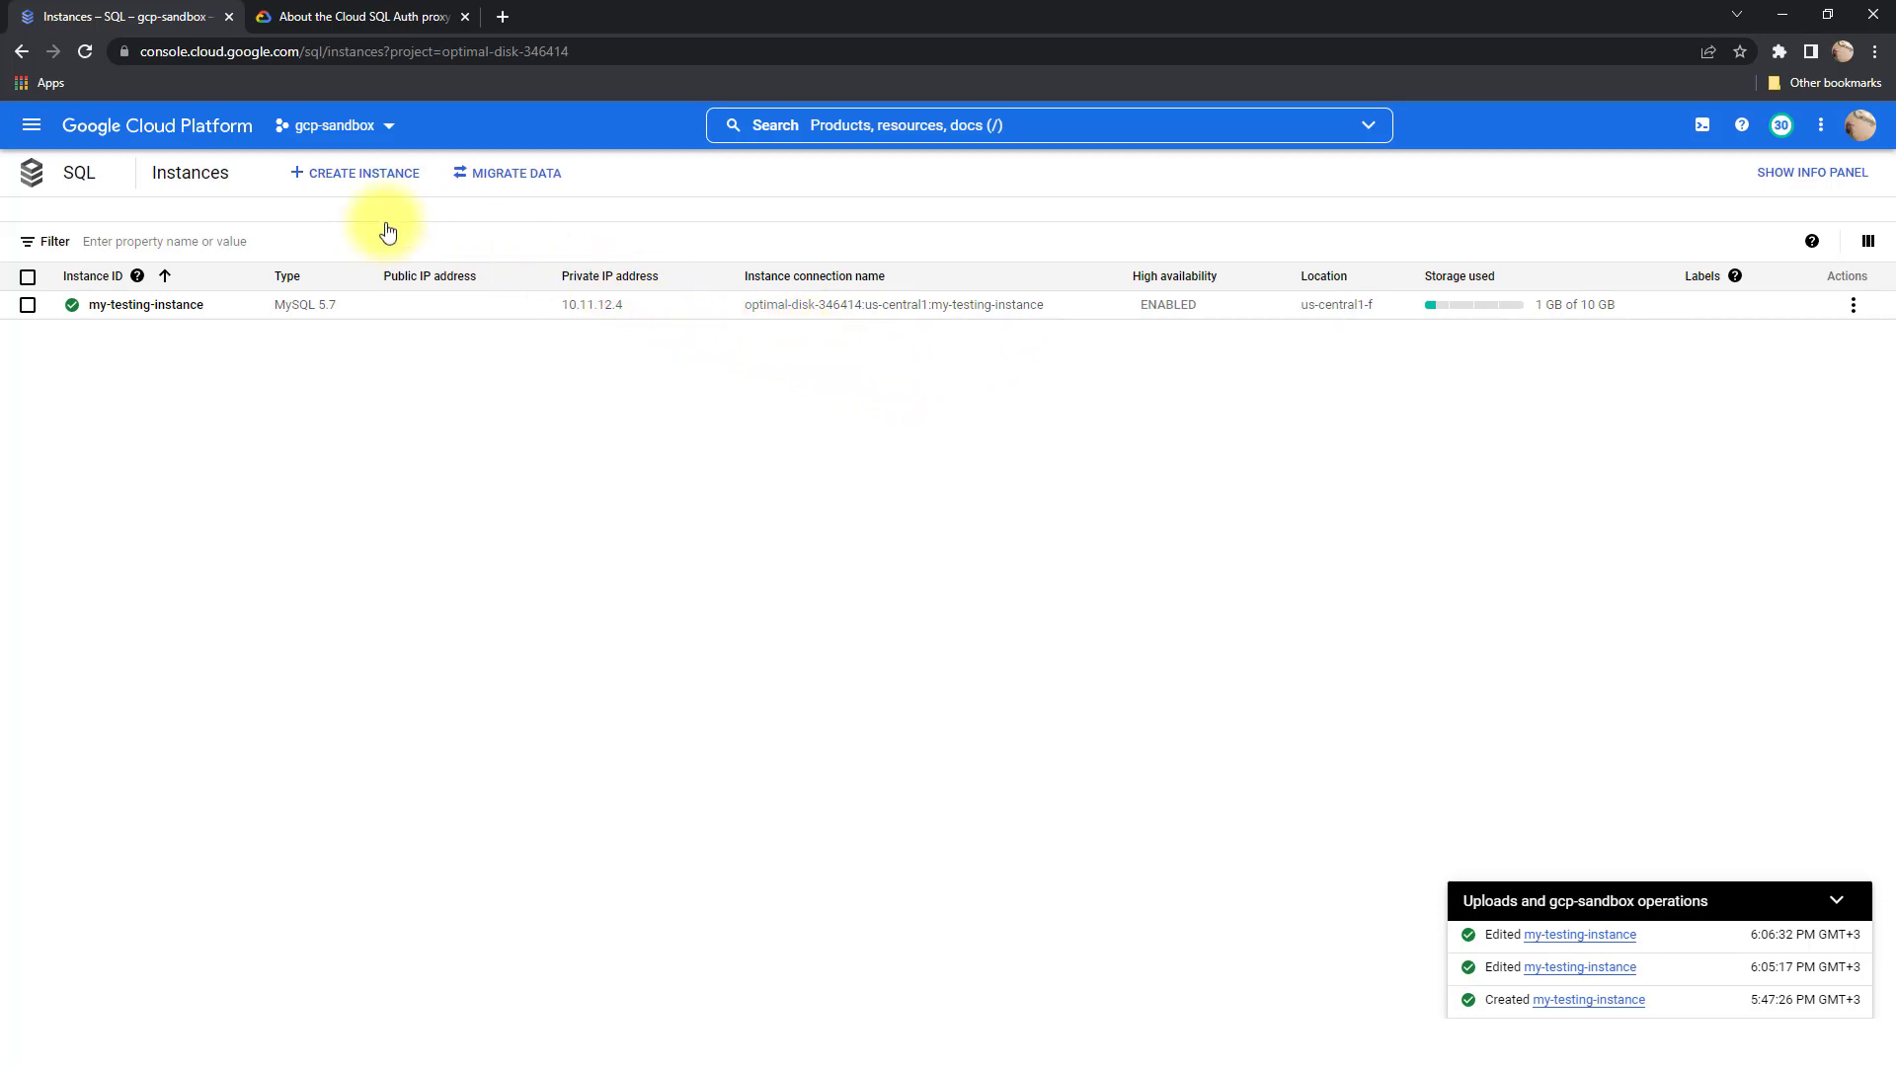
View the project's VPC network peering connections
click(30, 125)
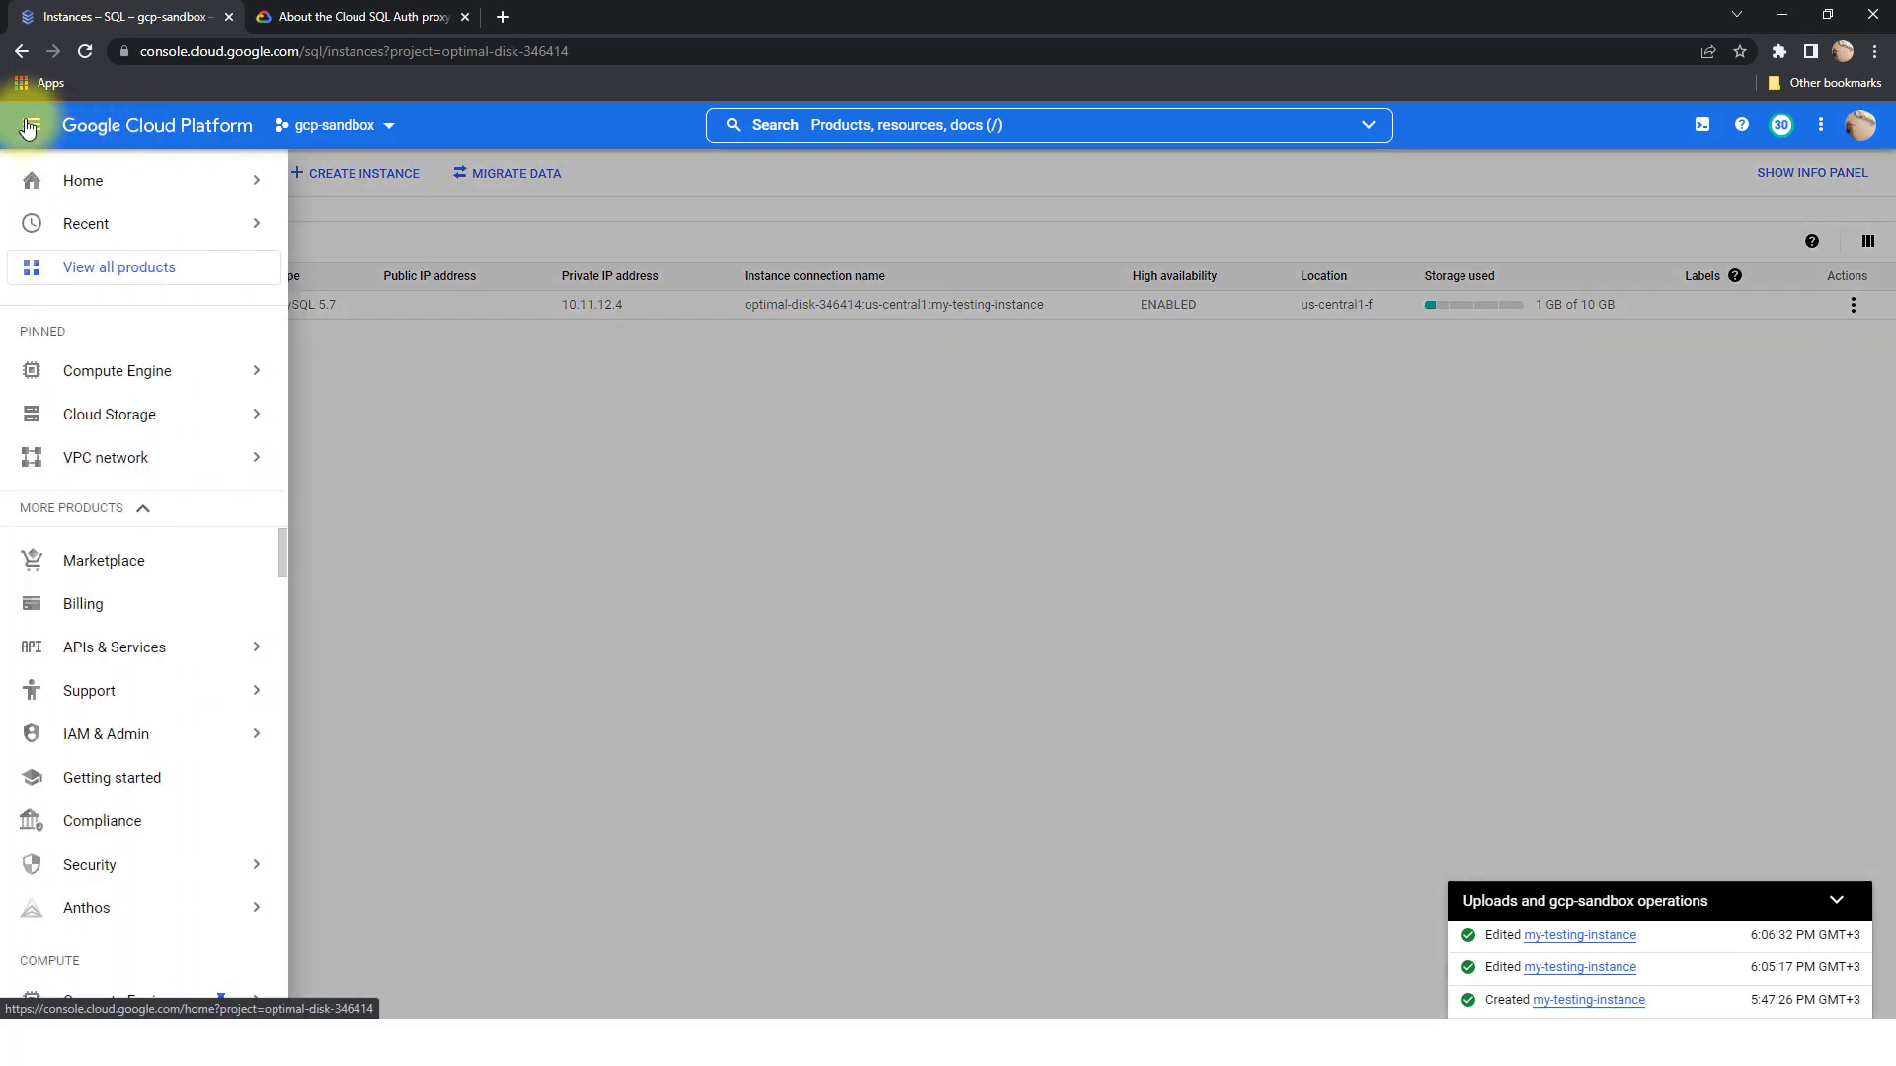
mouse_move(222, 456)
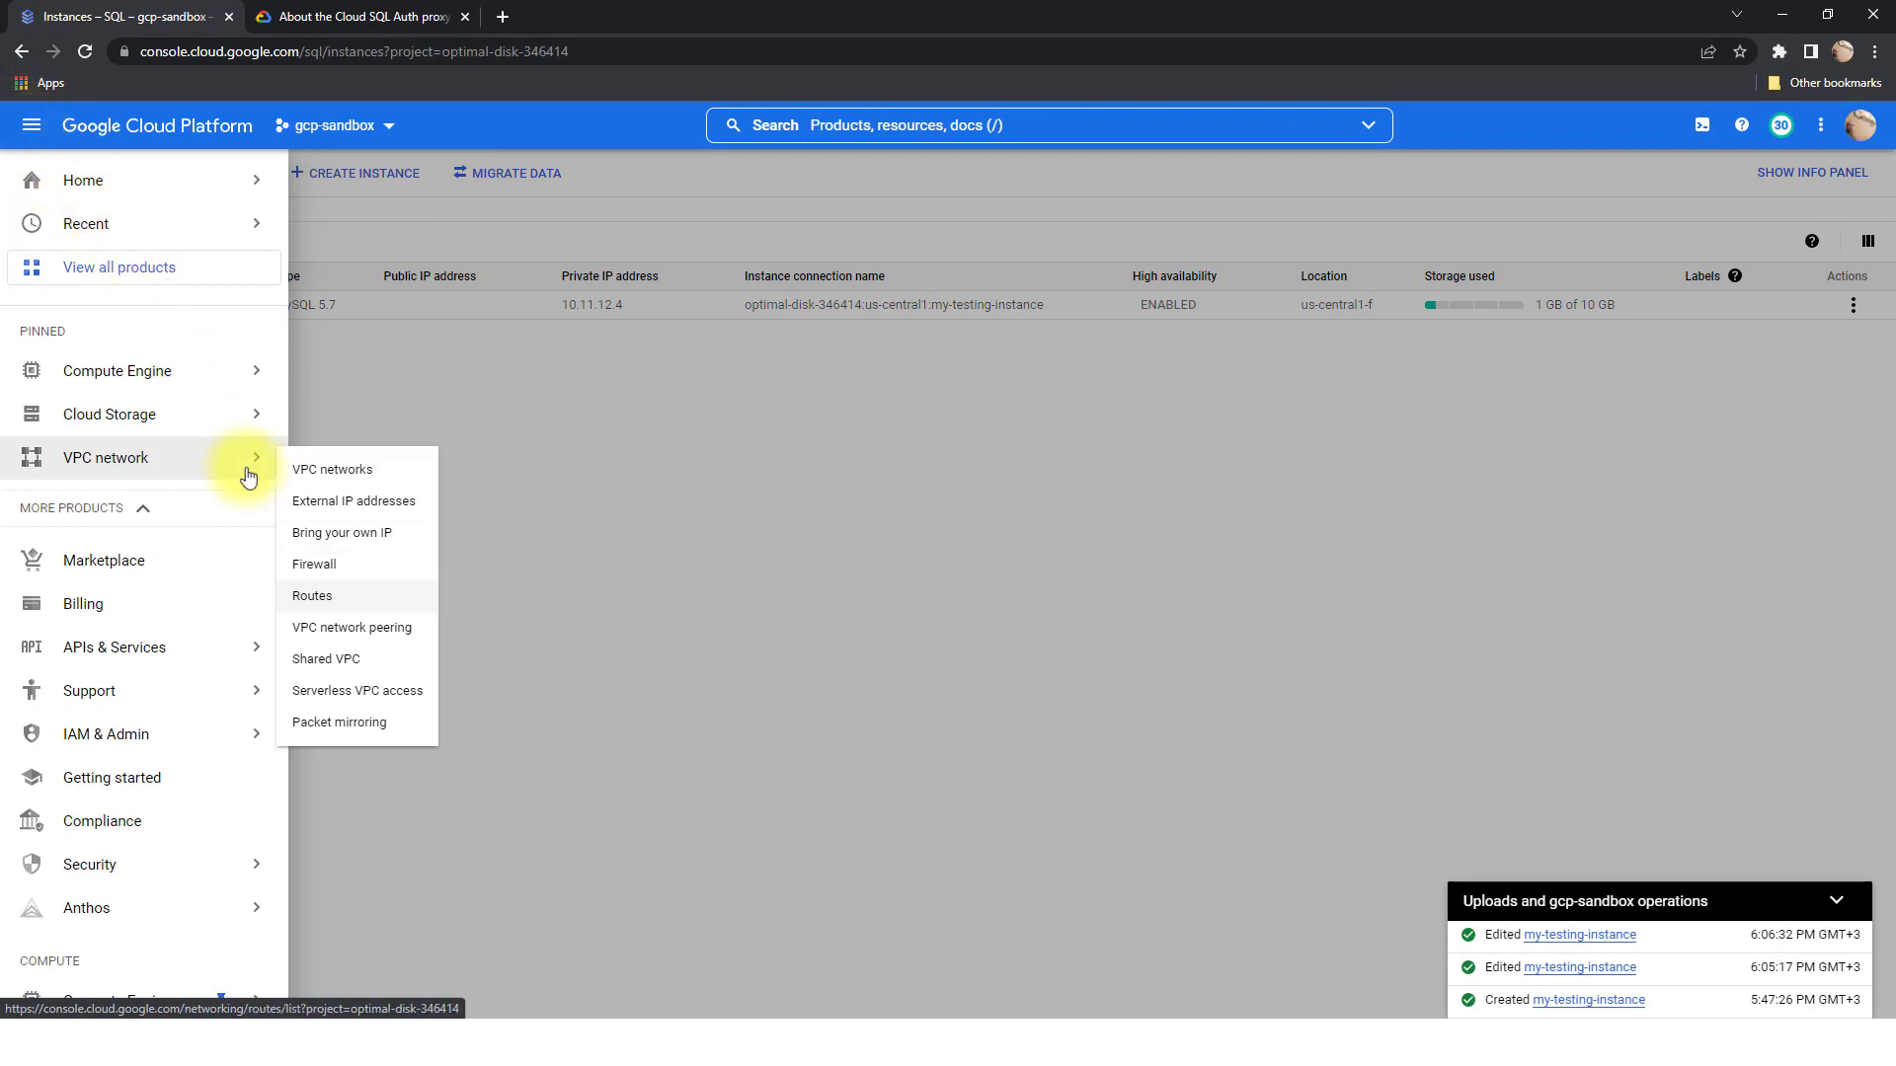
click(350, 629)
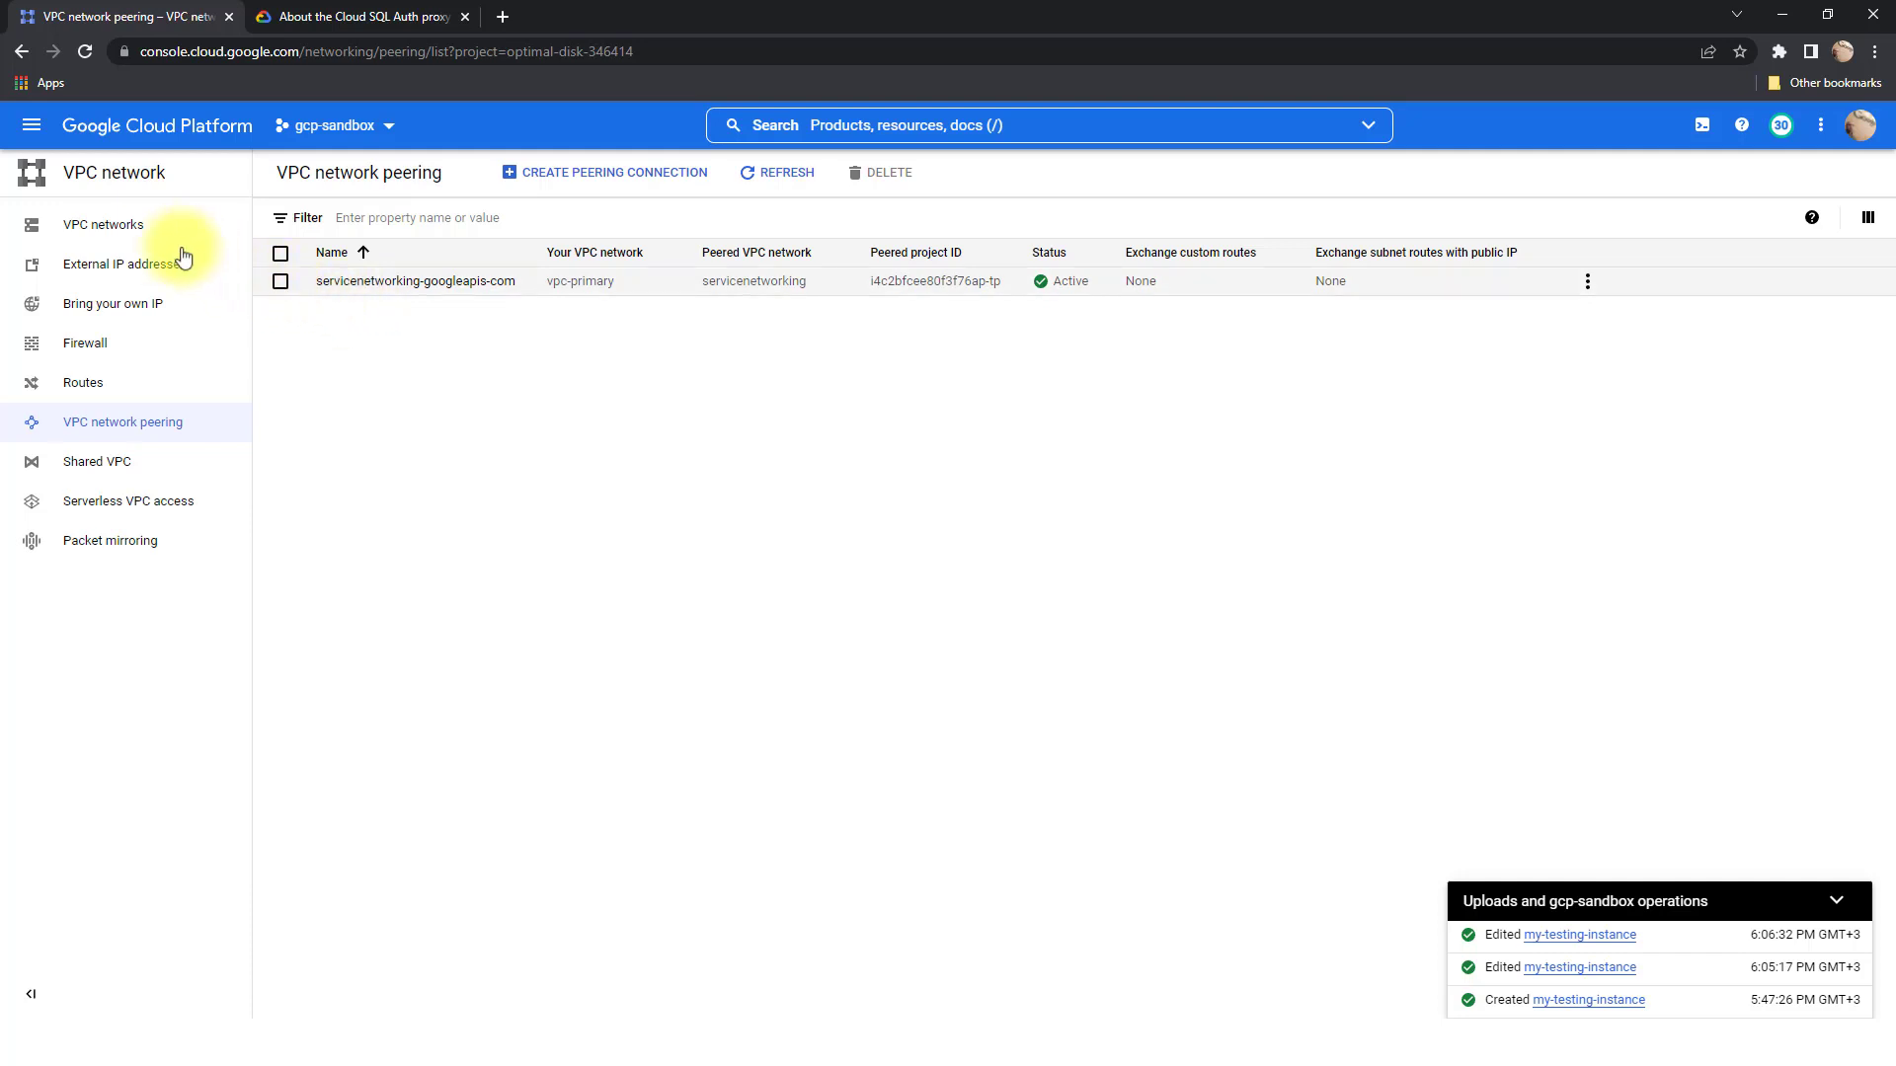
View the project's VPC networks and the subnets of vpc-primary
click(116, 226)
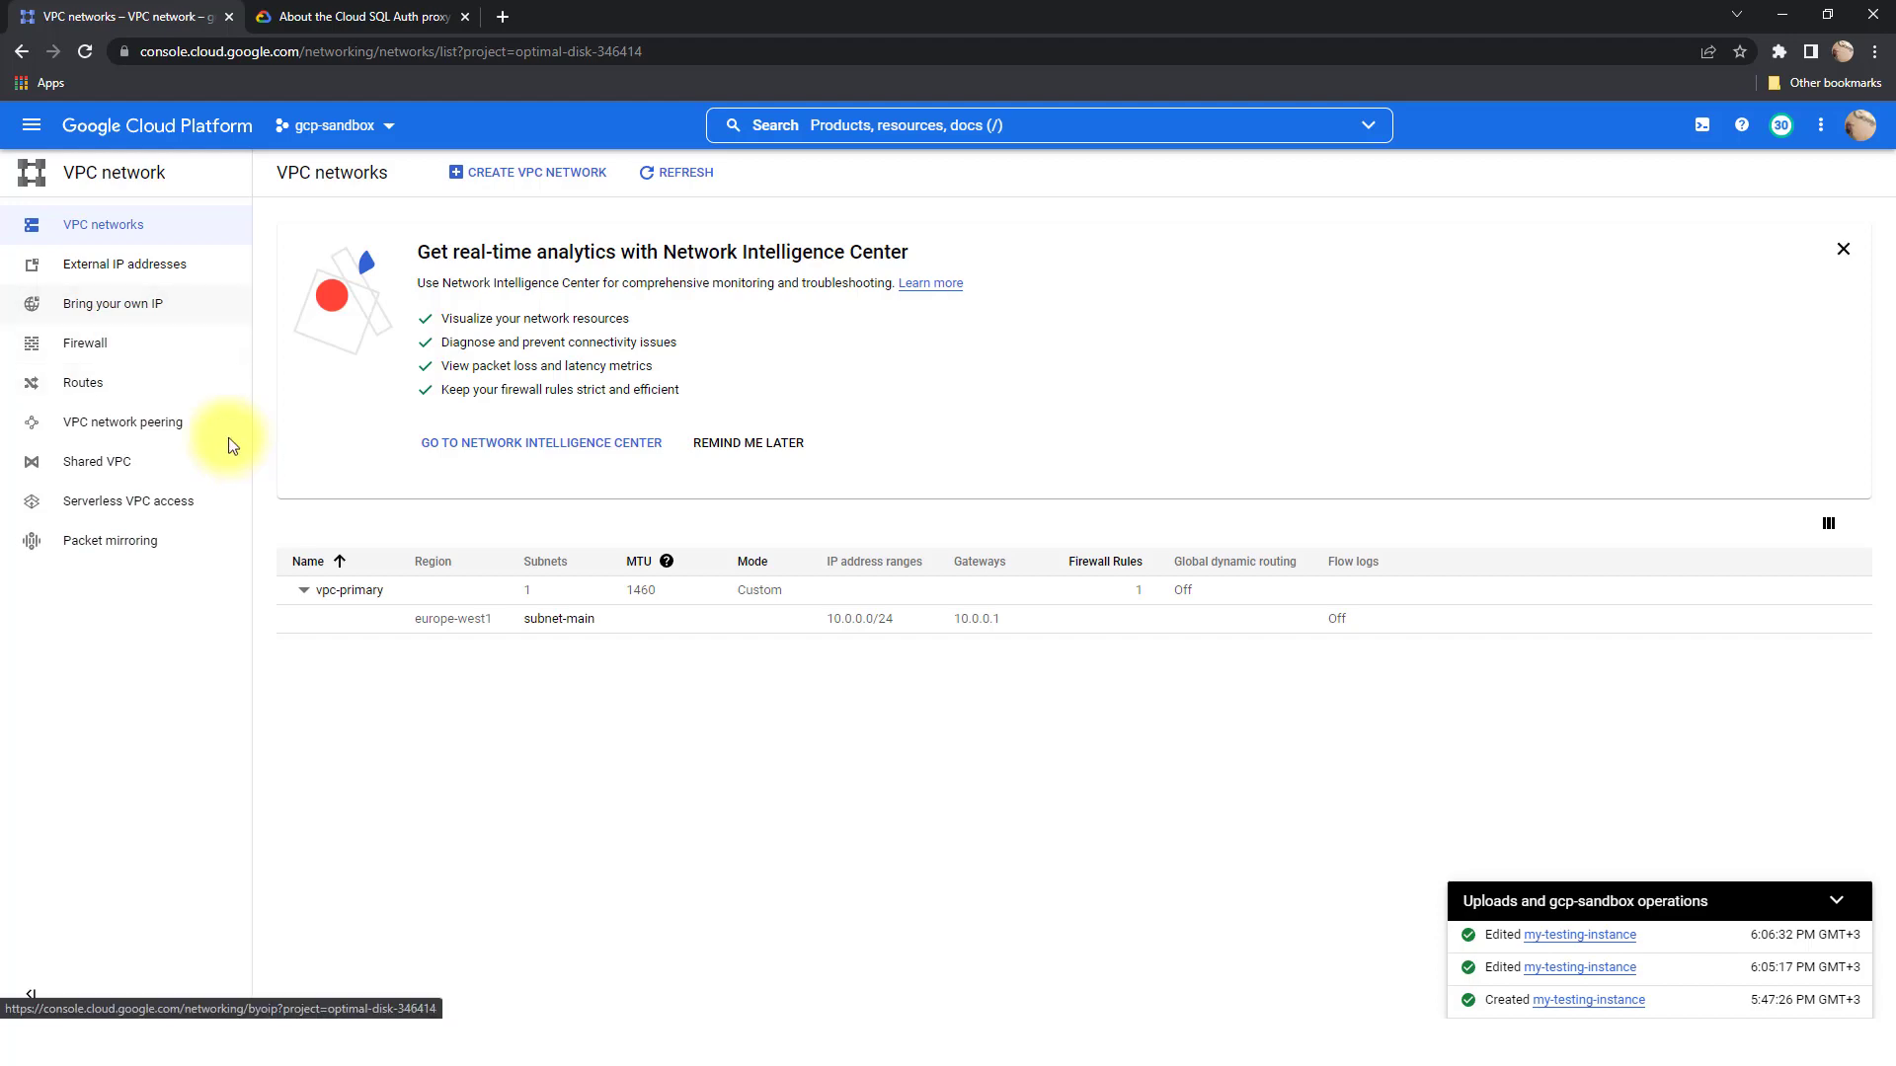
Select the cloudsql-auth-proxy service account in the project's service accounts and examine its role in the IAM permissions
click(36, 128)
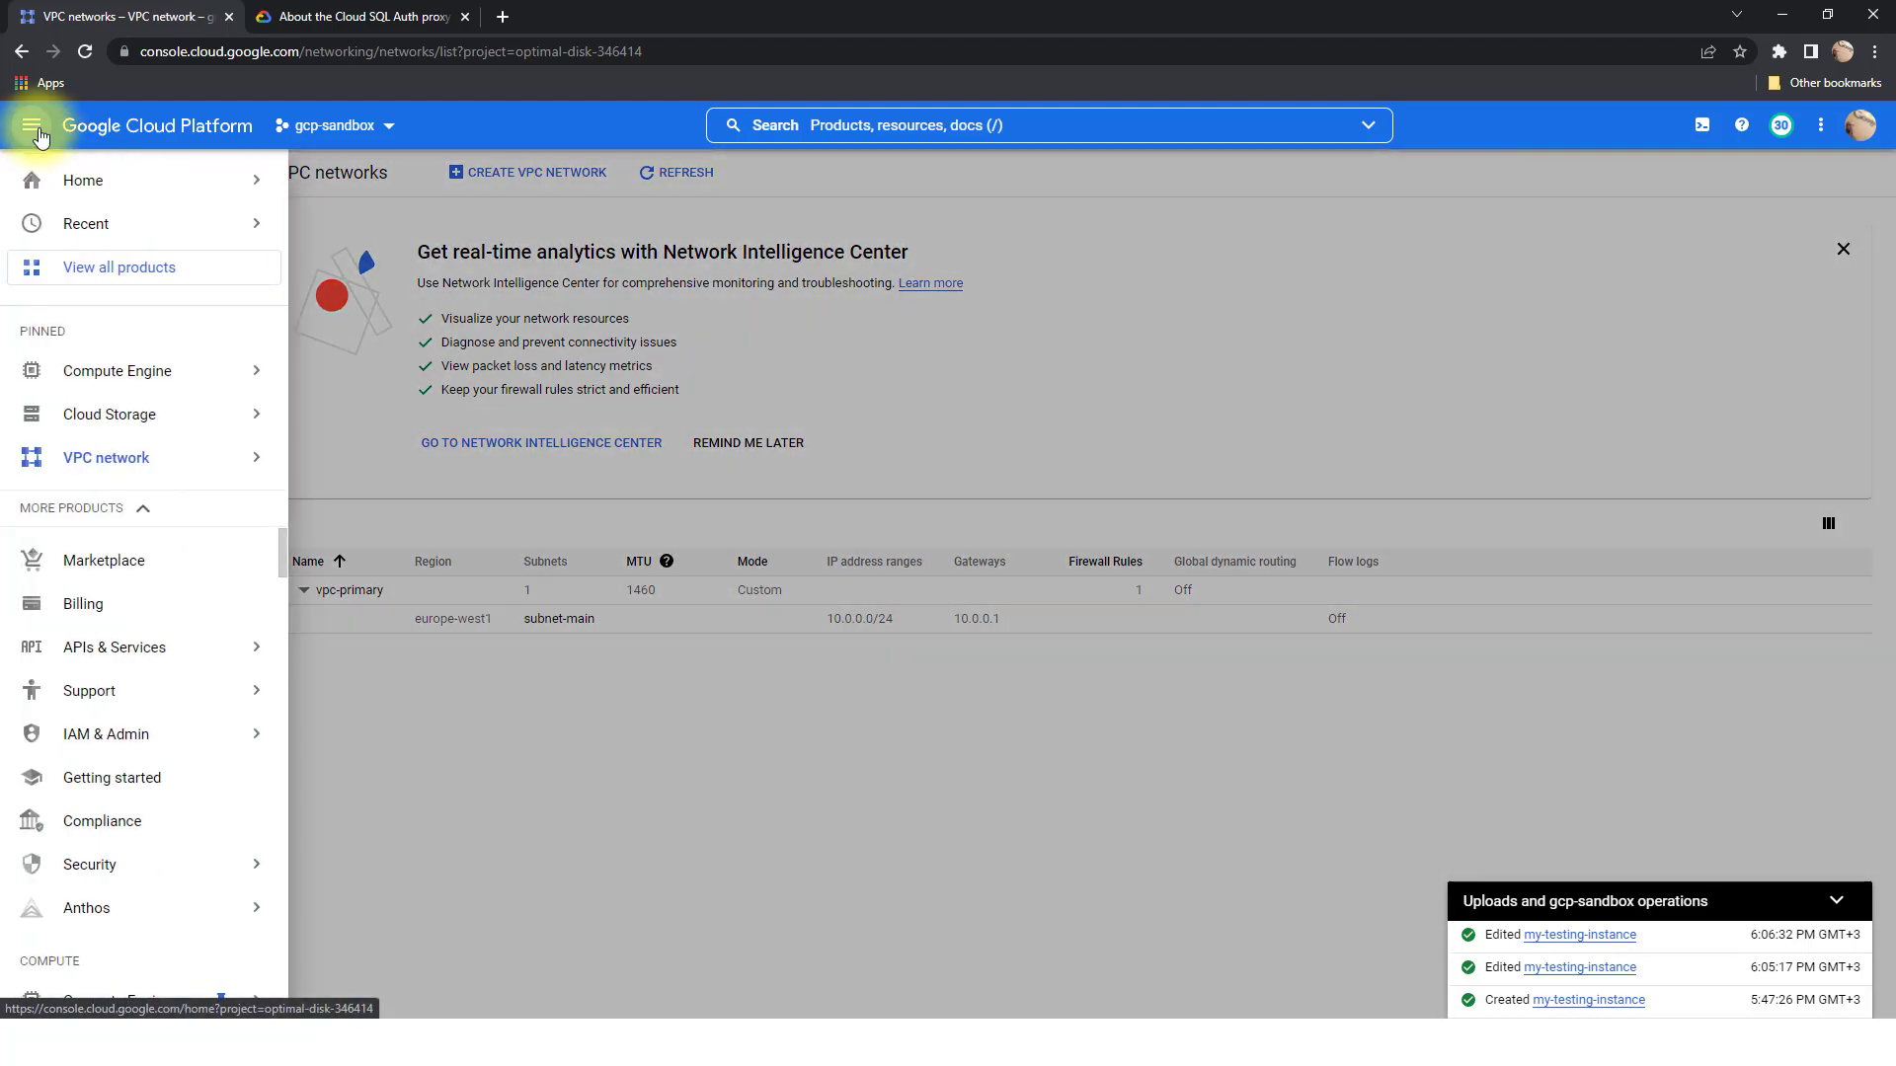
mouse_move(107, 735)
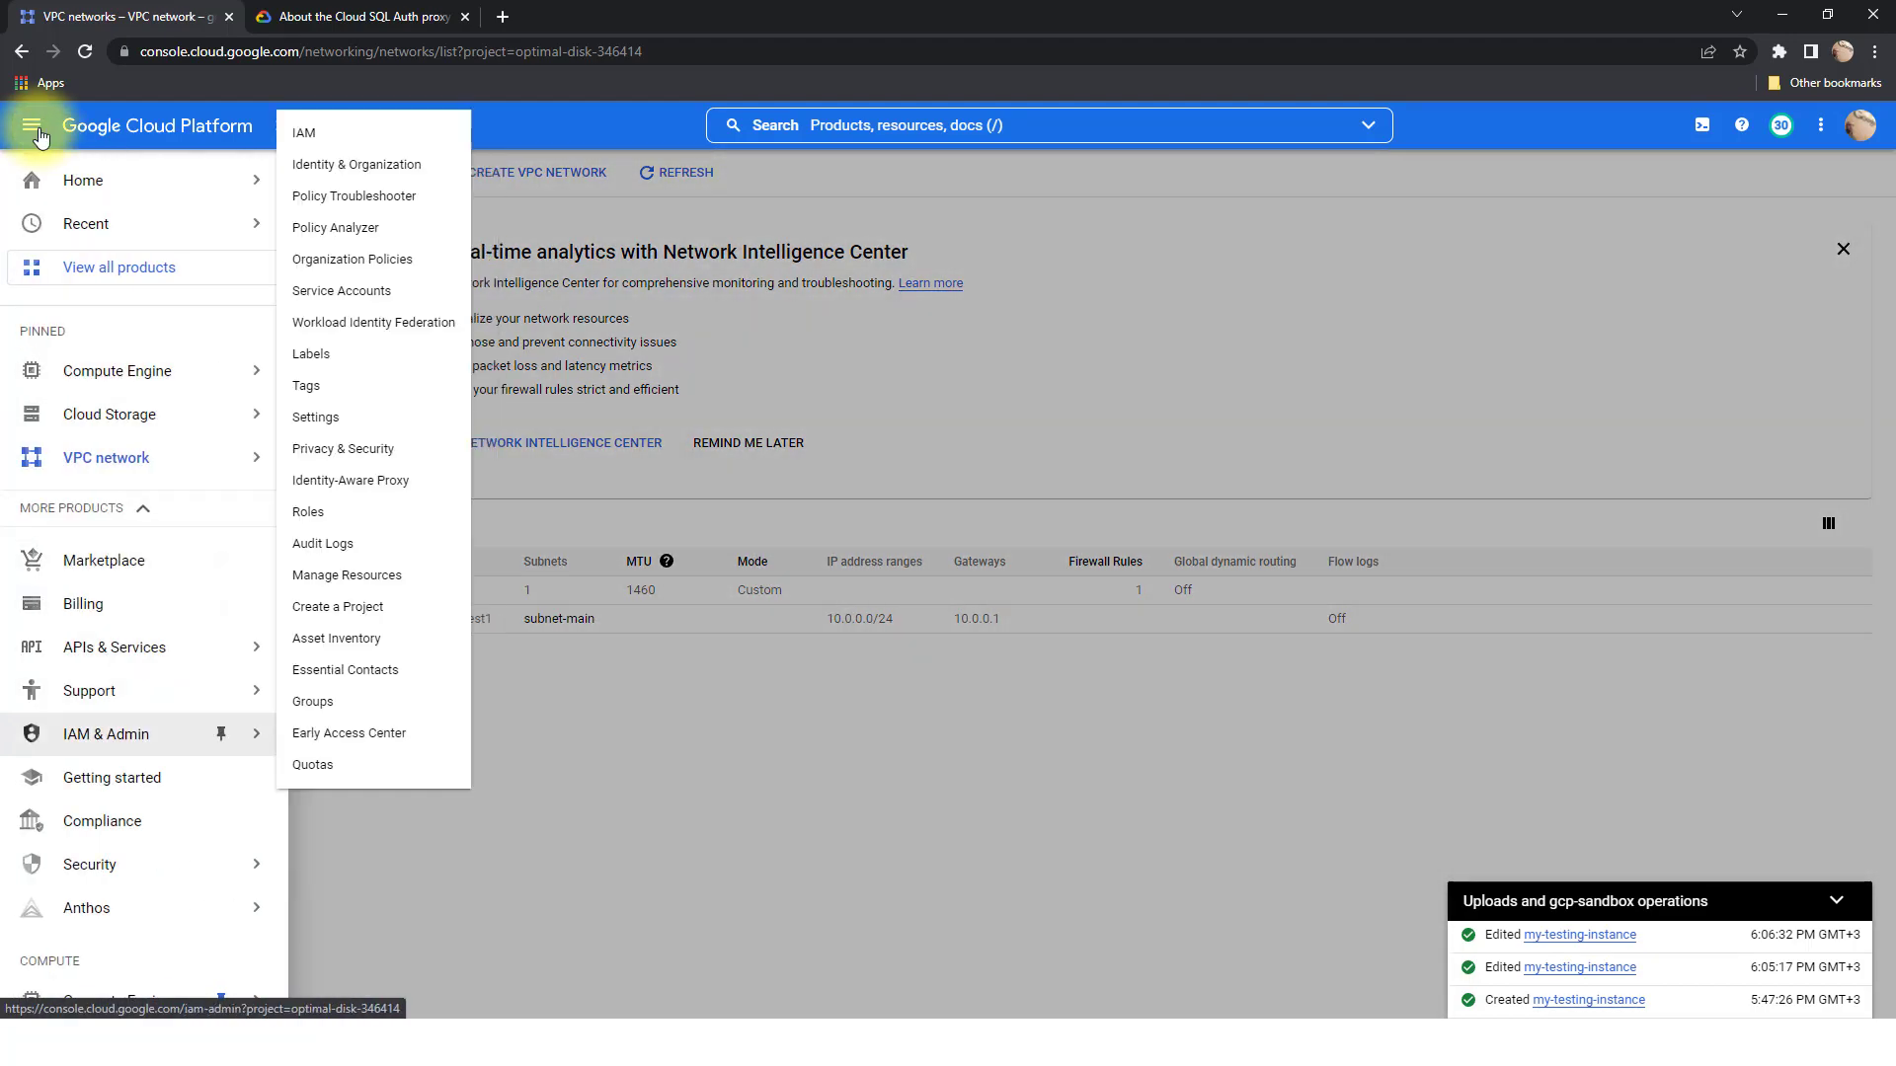
click(313, 296)
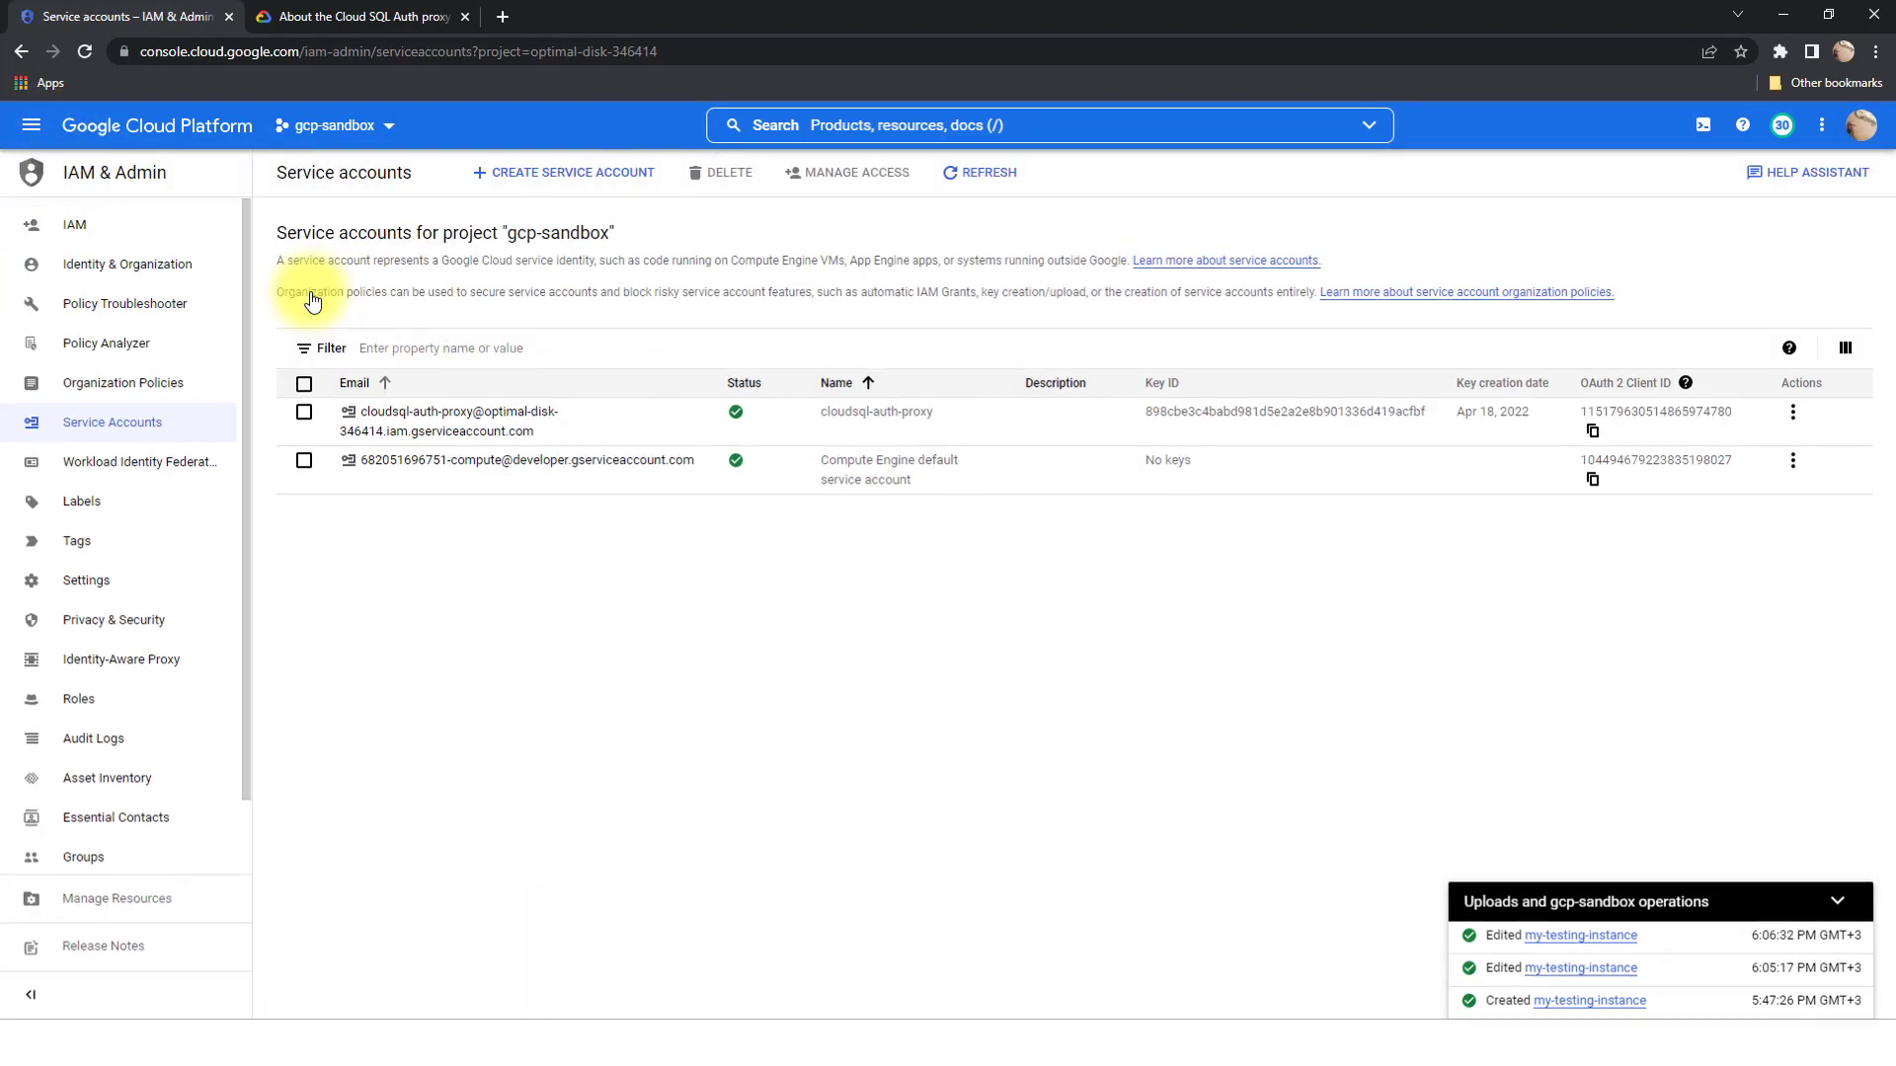
click(300, 465)
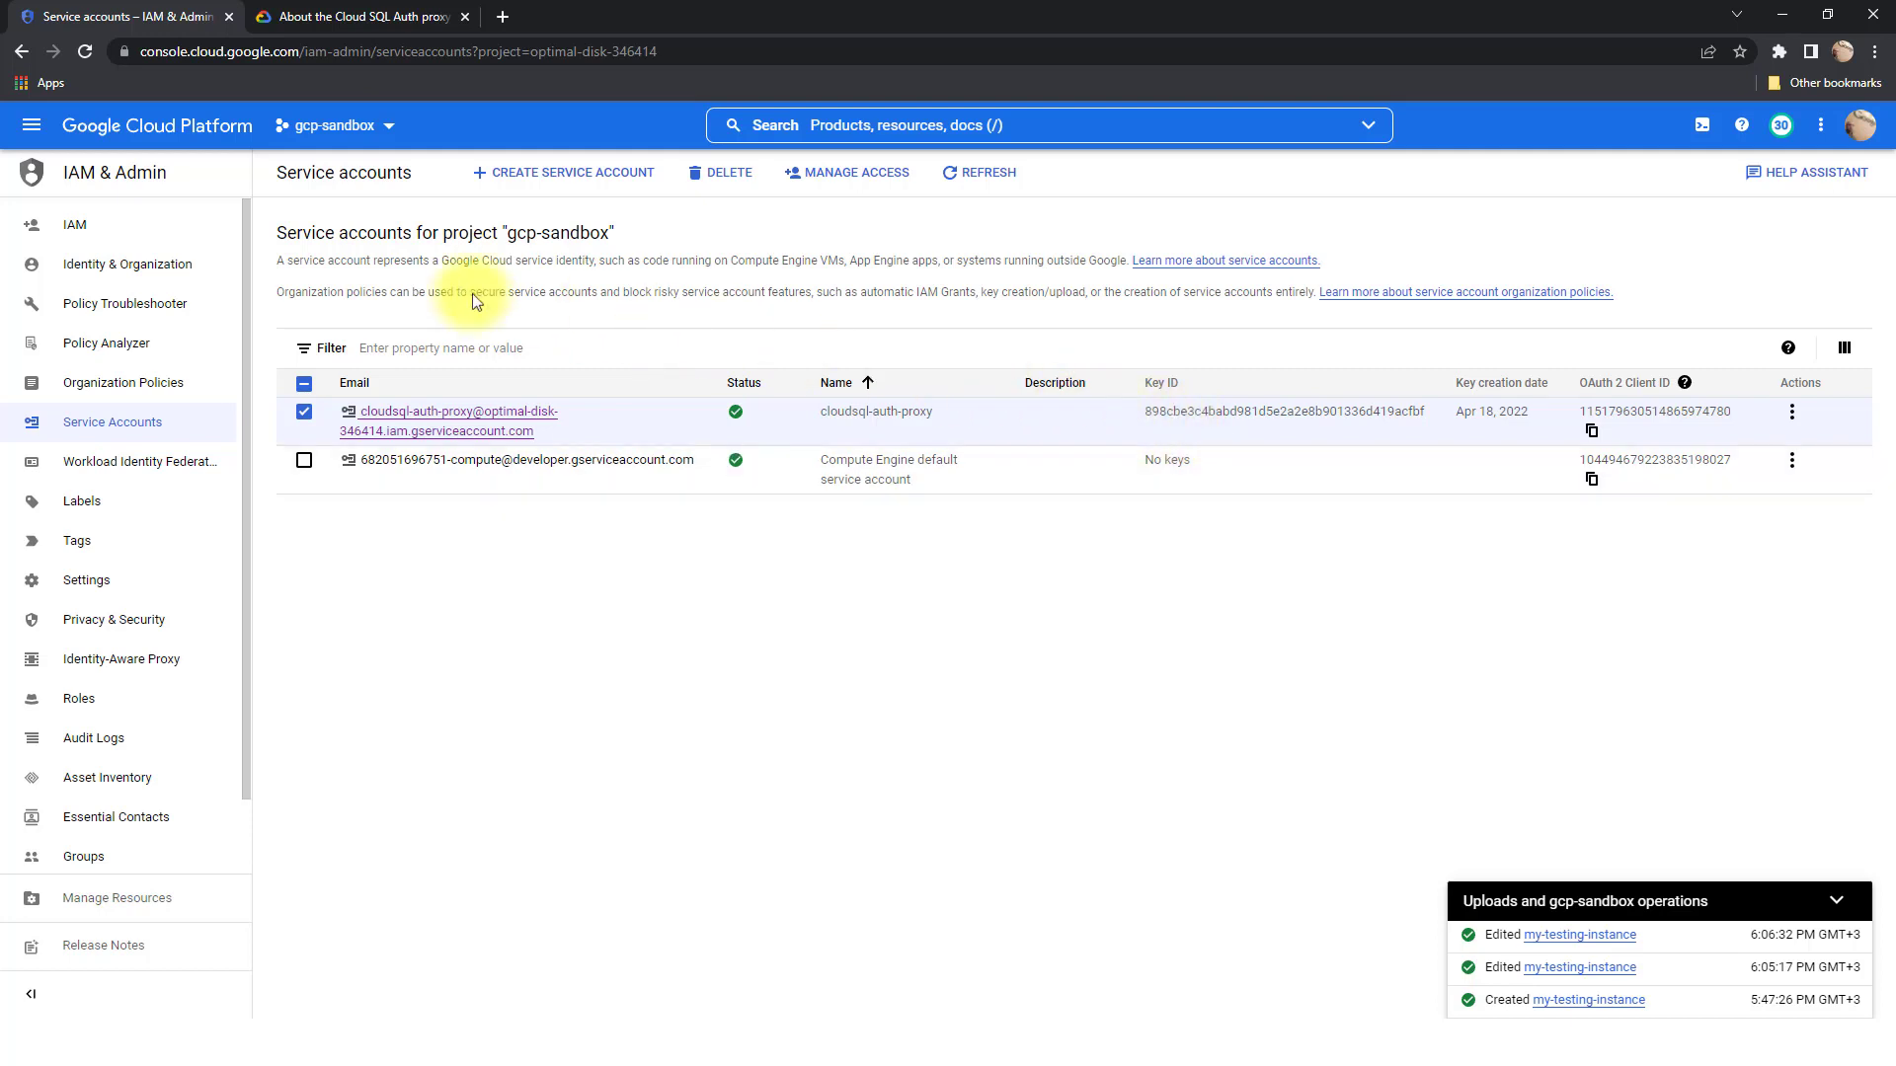
click(140, 241)
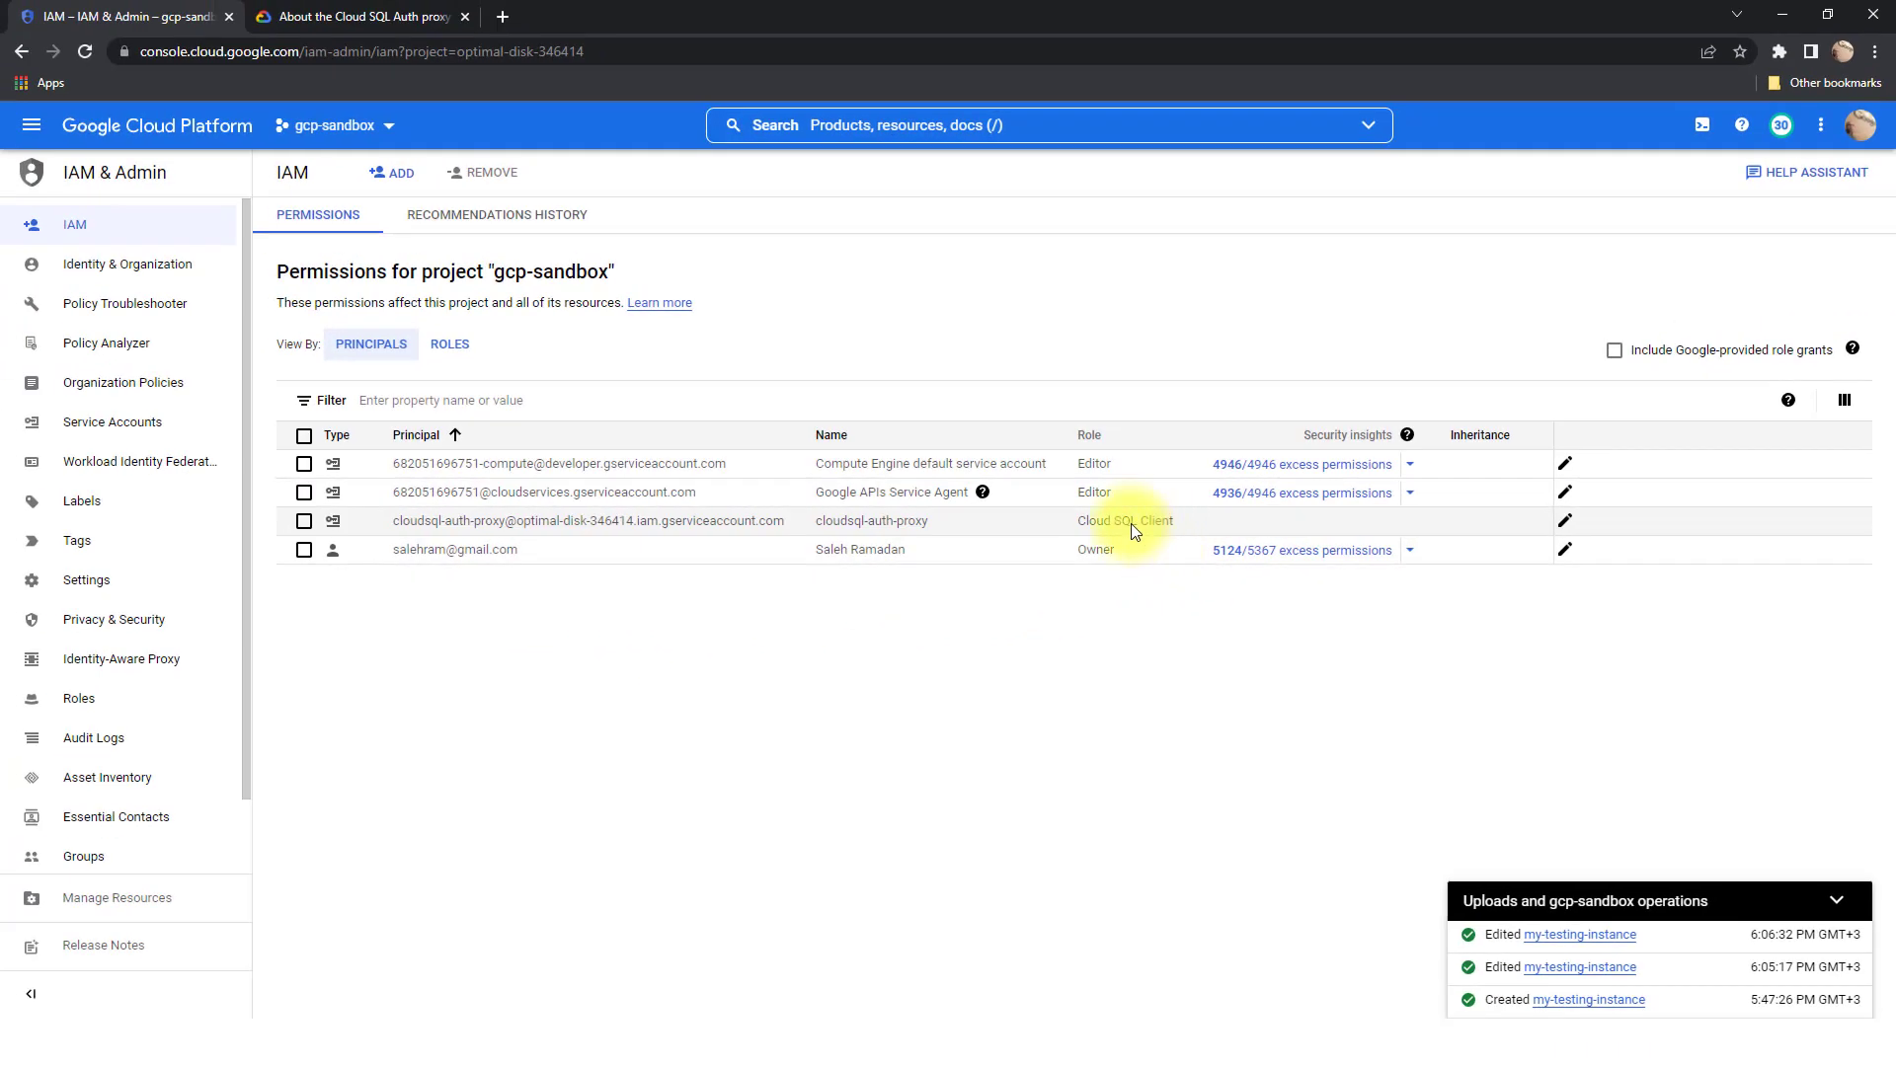
Search the console for "cloud sql admin" and check whether the Cloud SQL Admin API is enabled
click(923, 127)
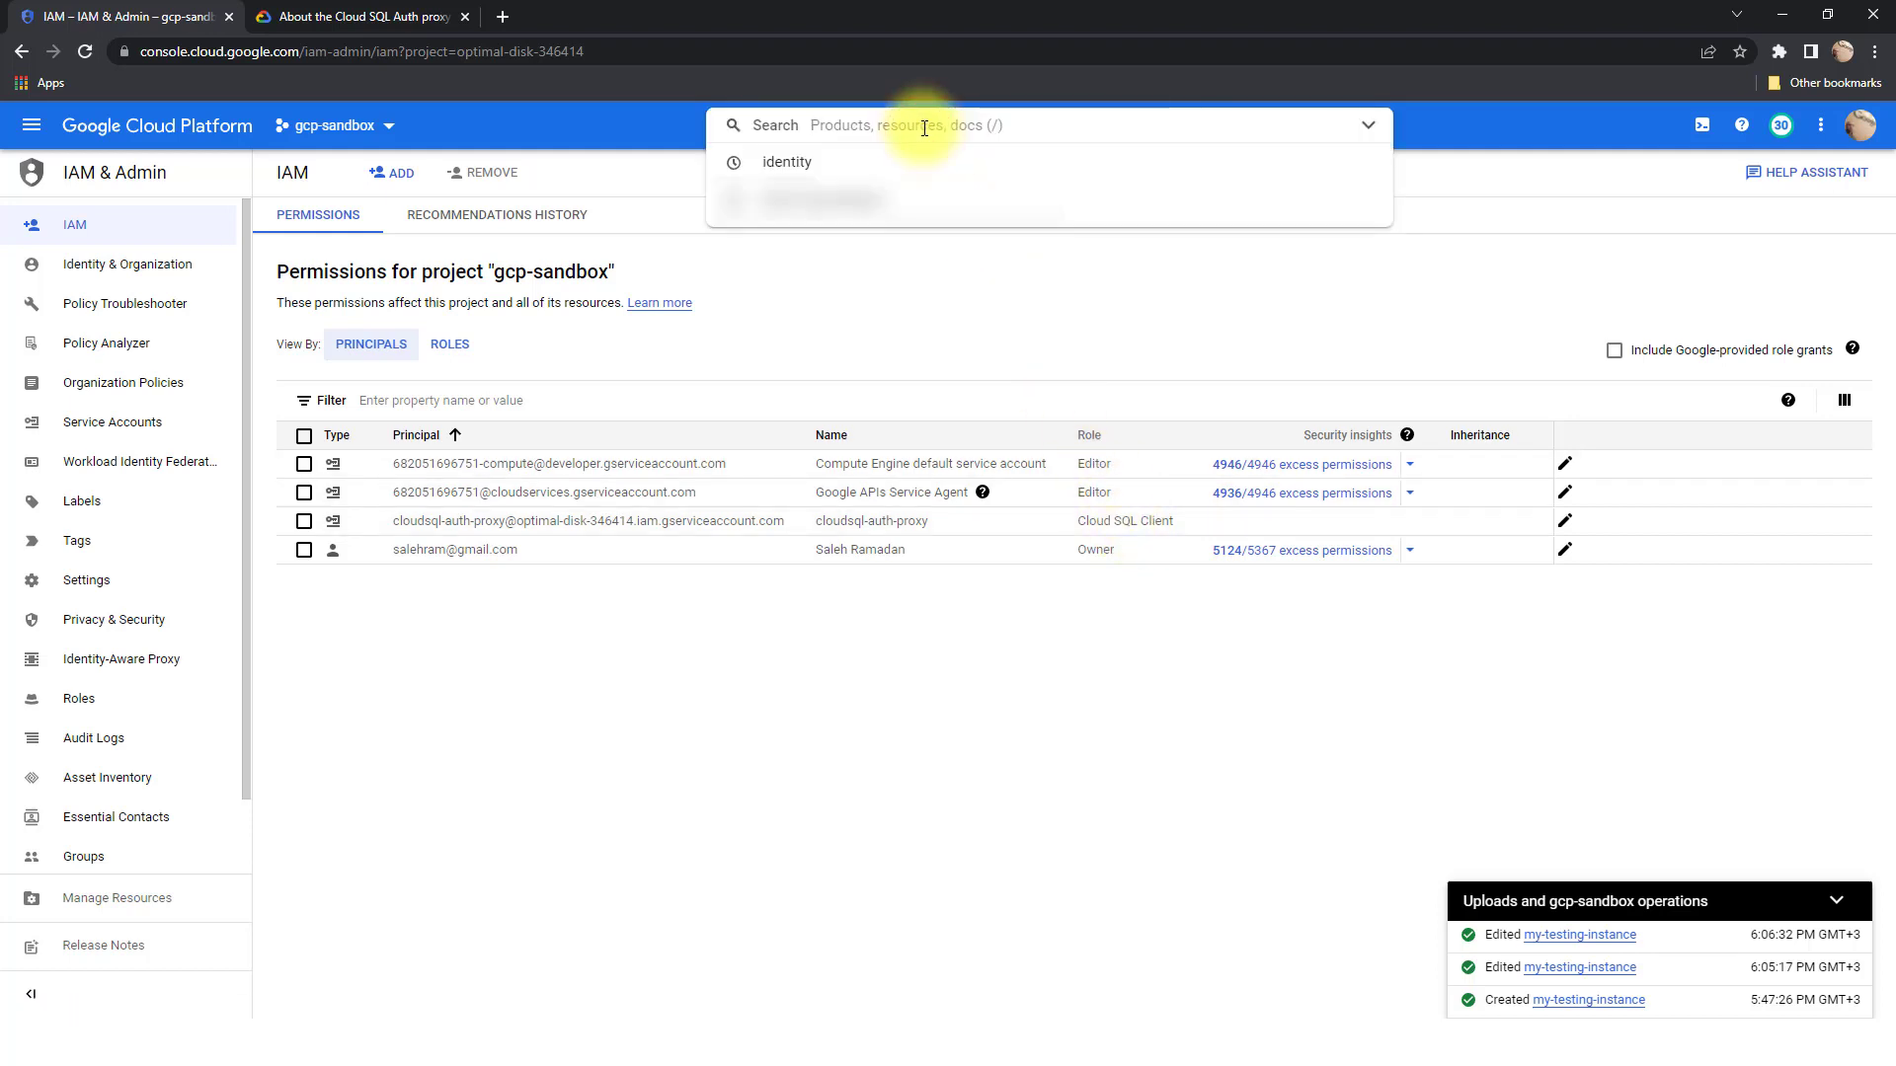
text(cloud sql admin)
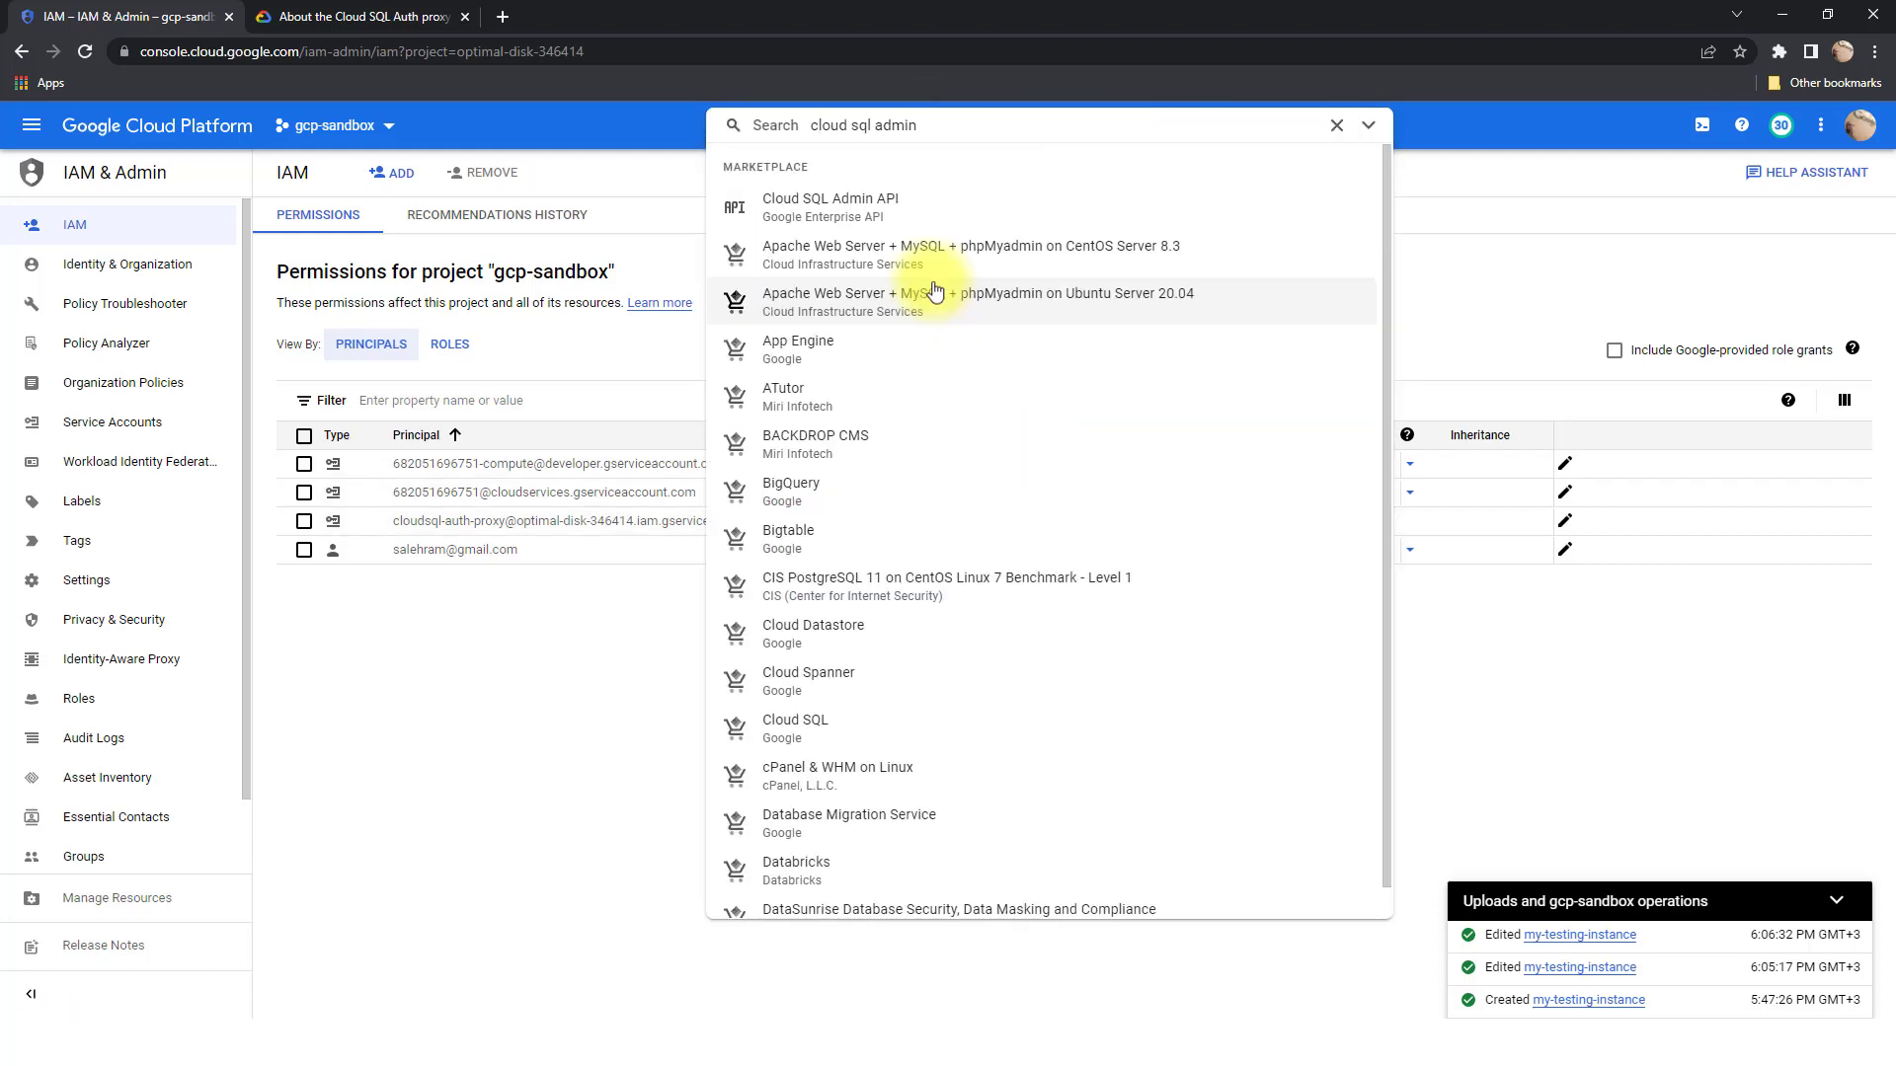
click(803, 207)
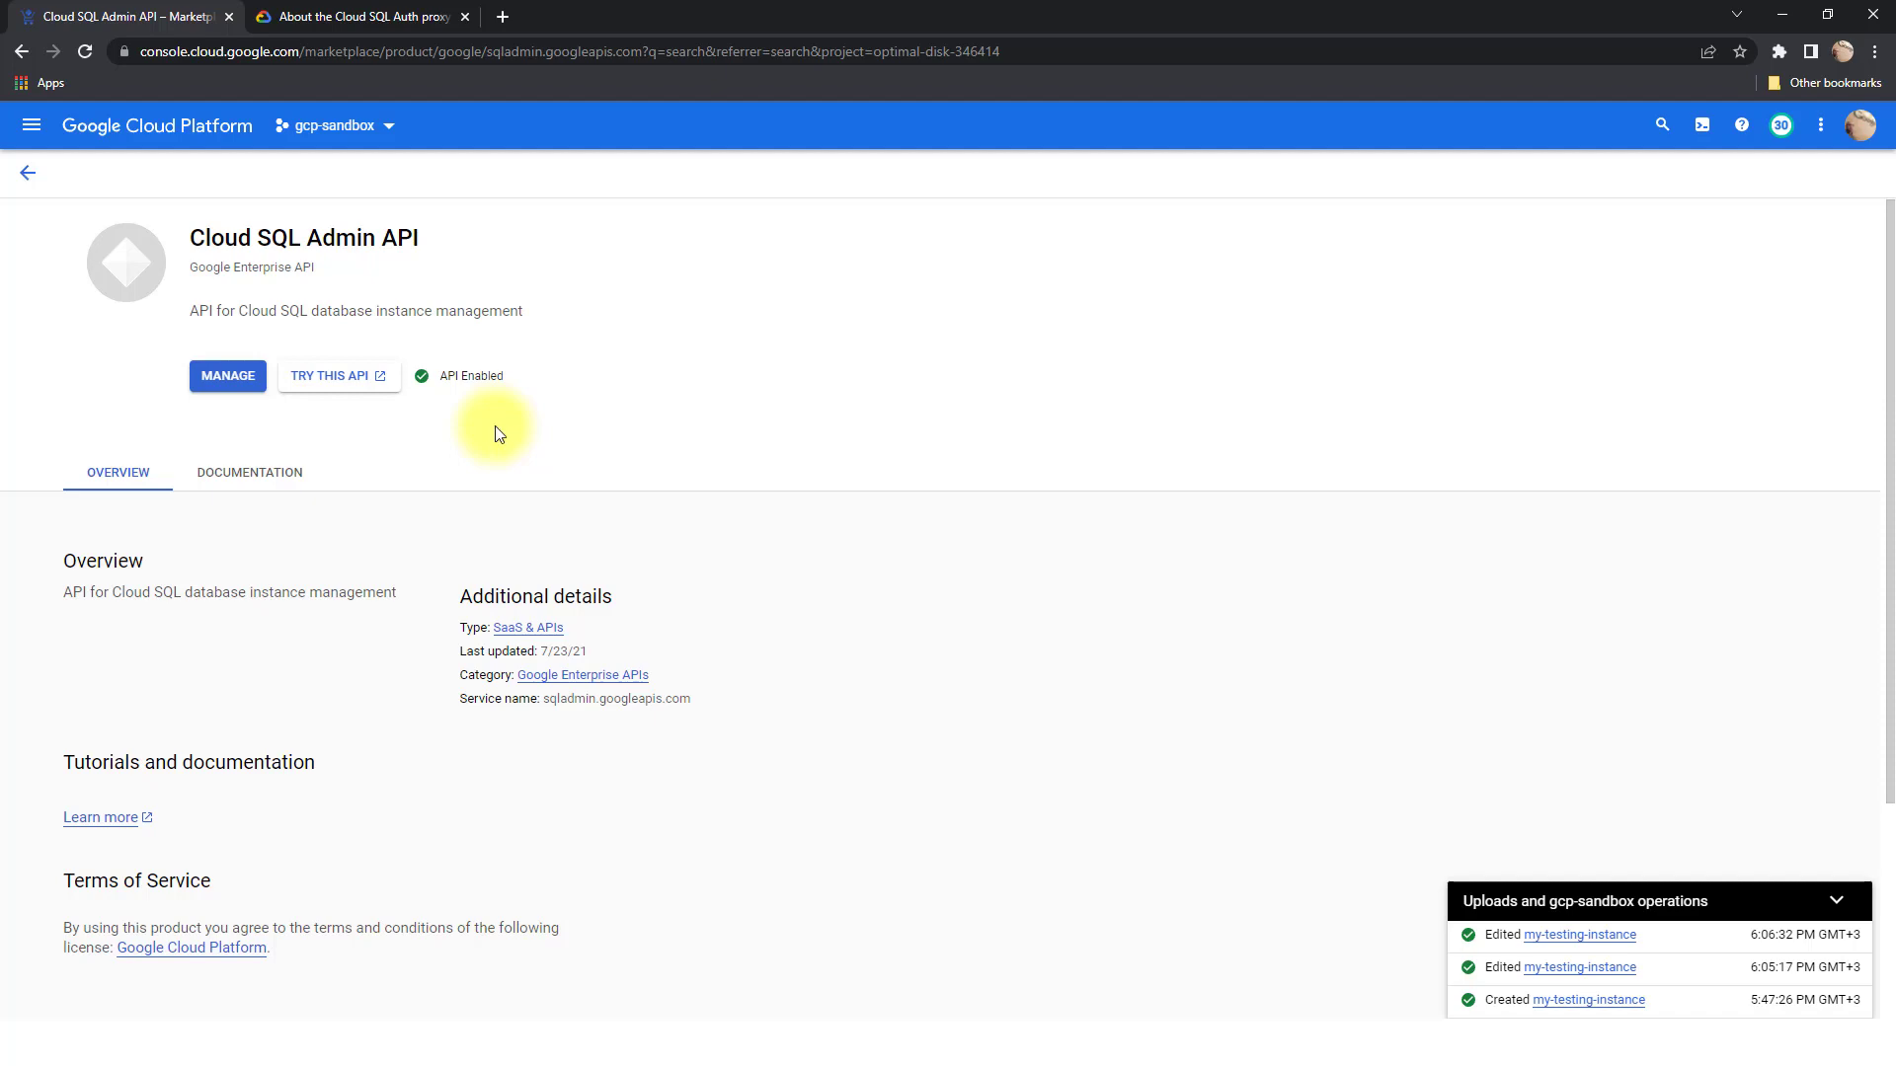
Switch to the VM's SSH terminal, widen its window, and enter ./cloud_sql_proxy -instances=optimal-disk-346414:us-central1:my-testing-instance=tcp:0.0.0.0:3306 without running it
key(alt+Tab)
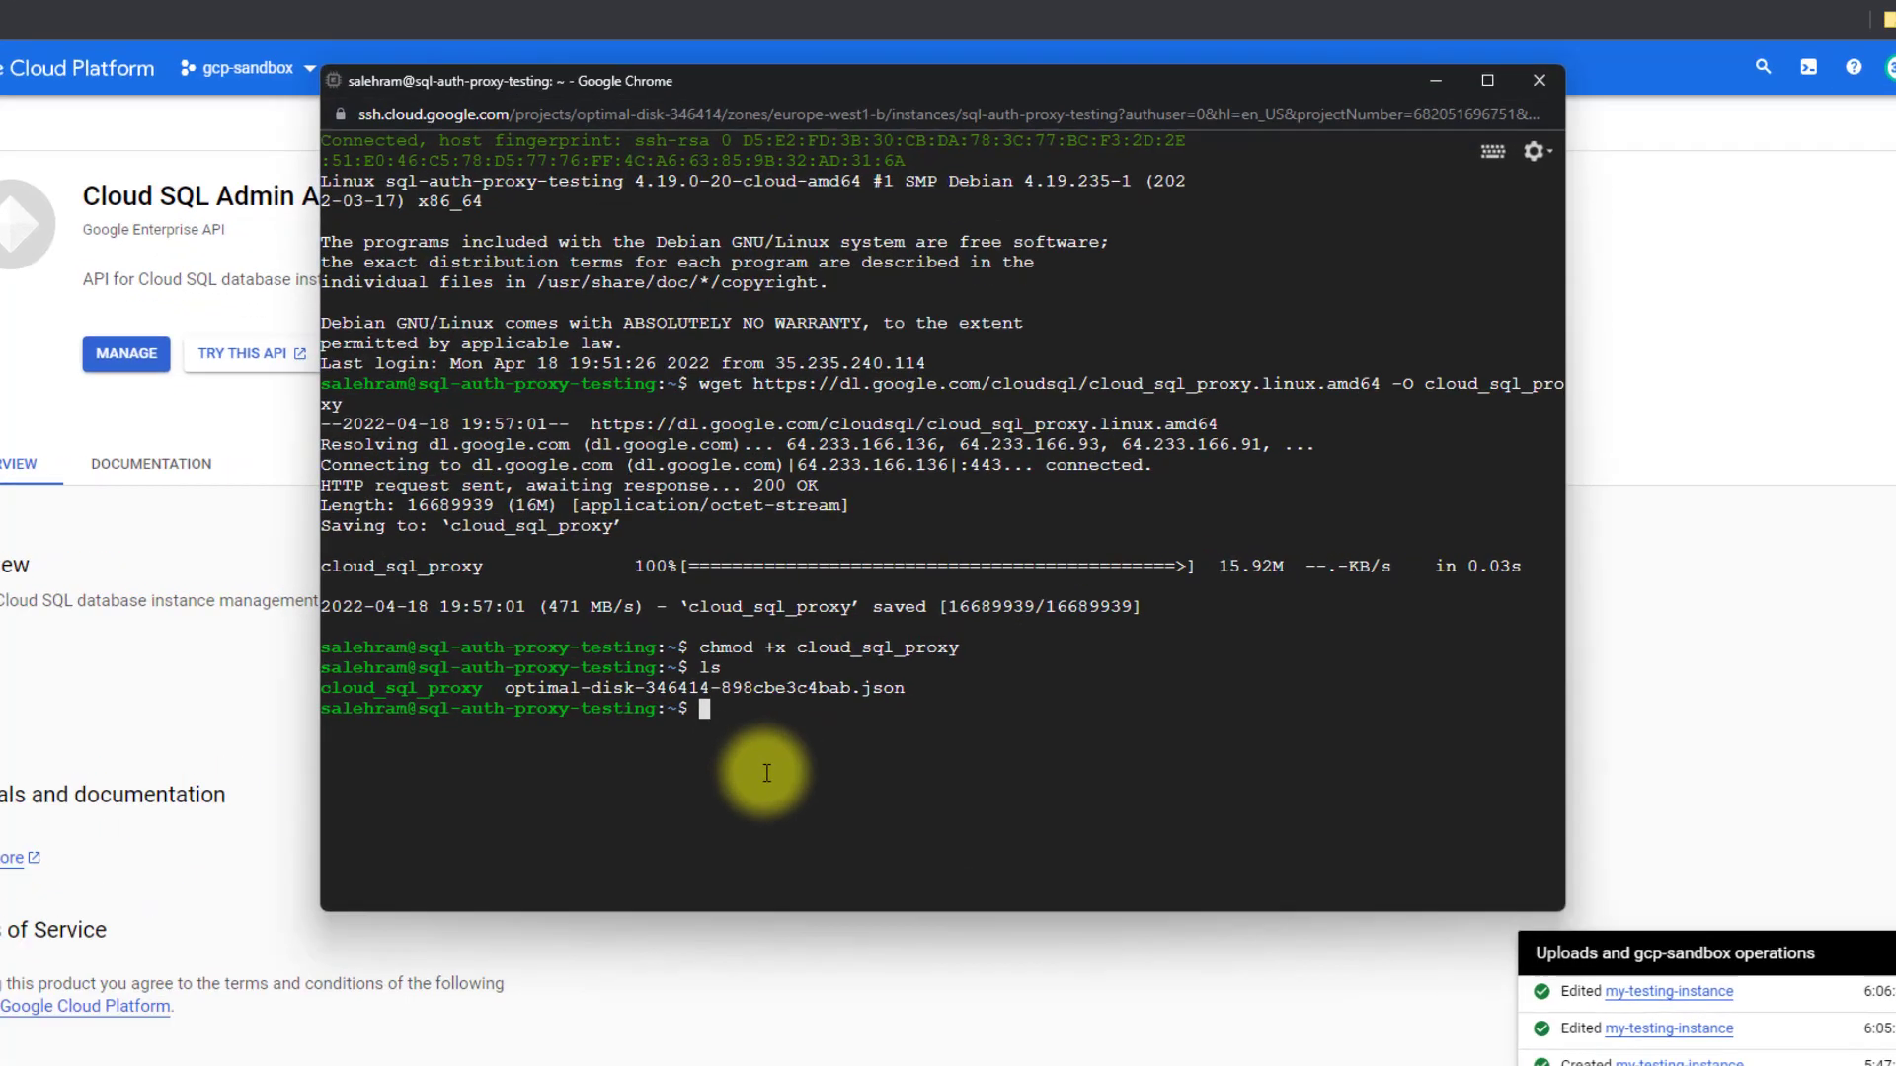
text(./)
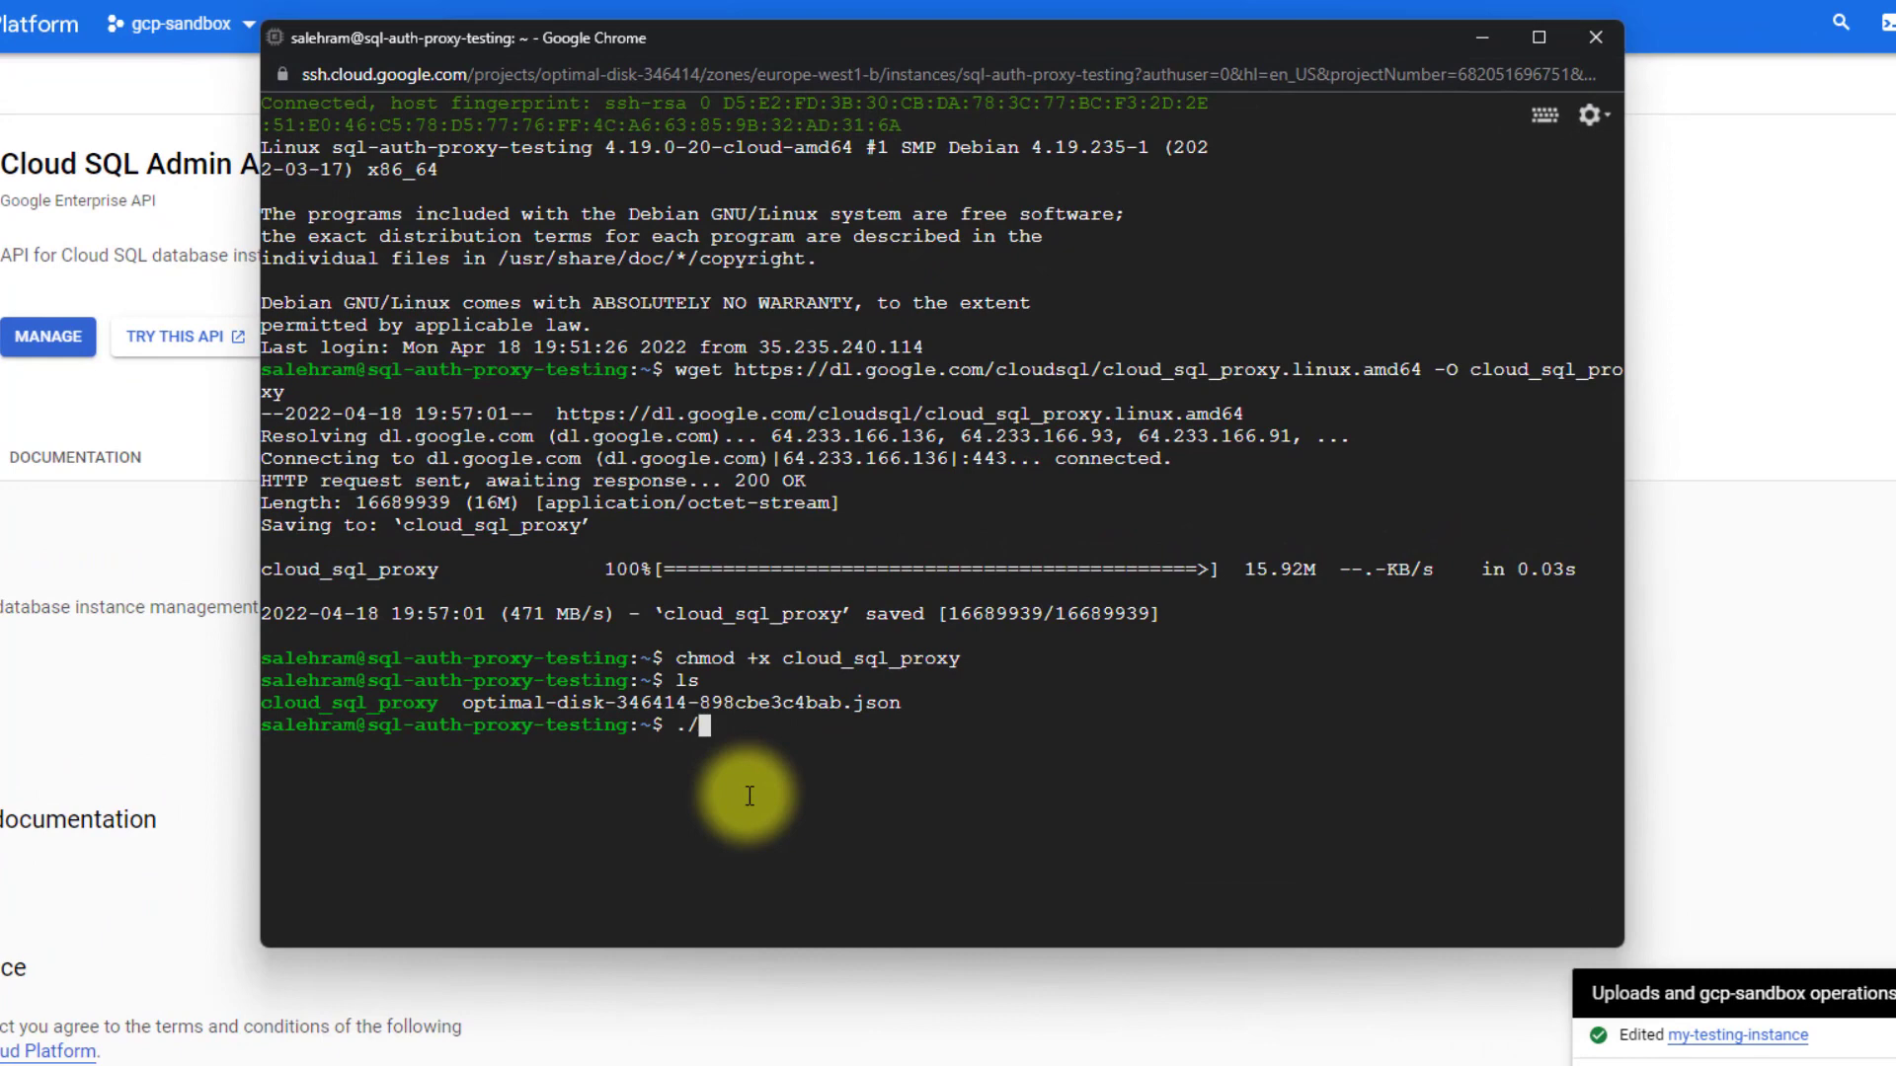
text(cloud_)
key(Tab)
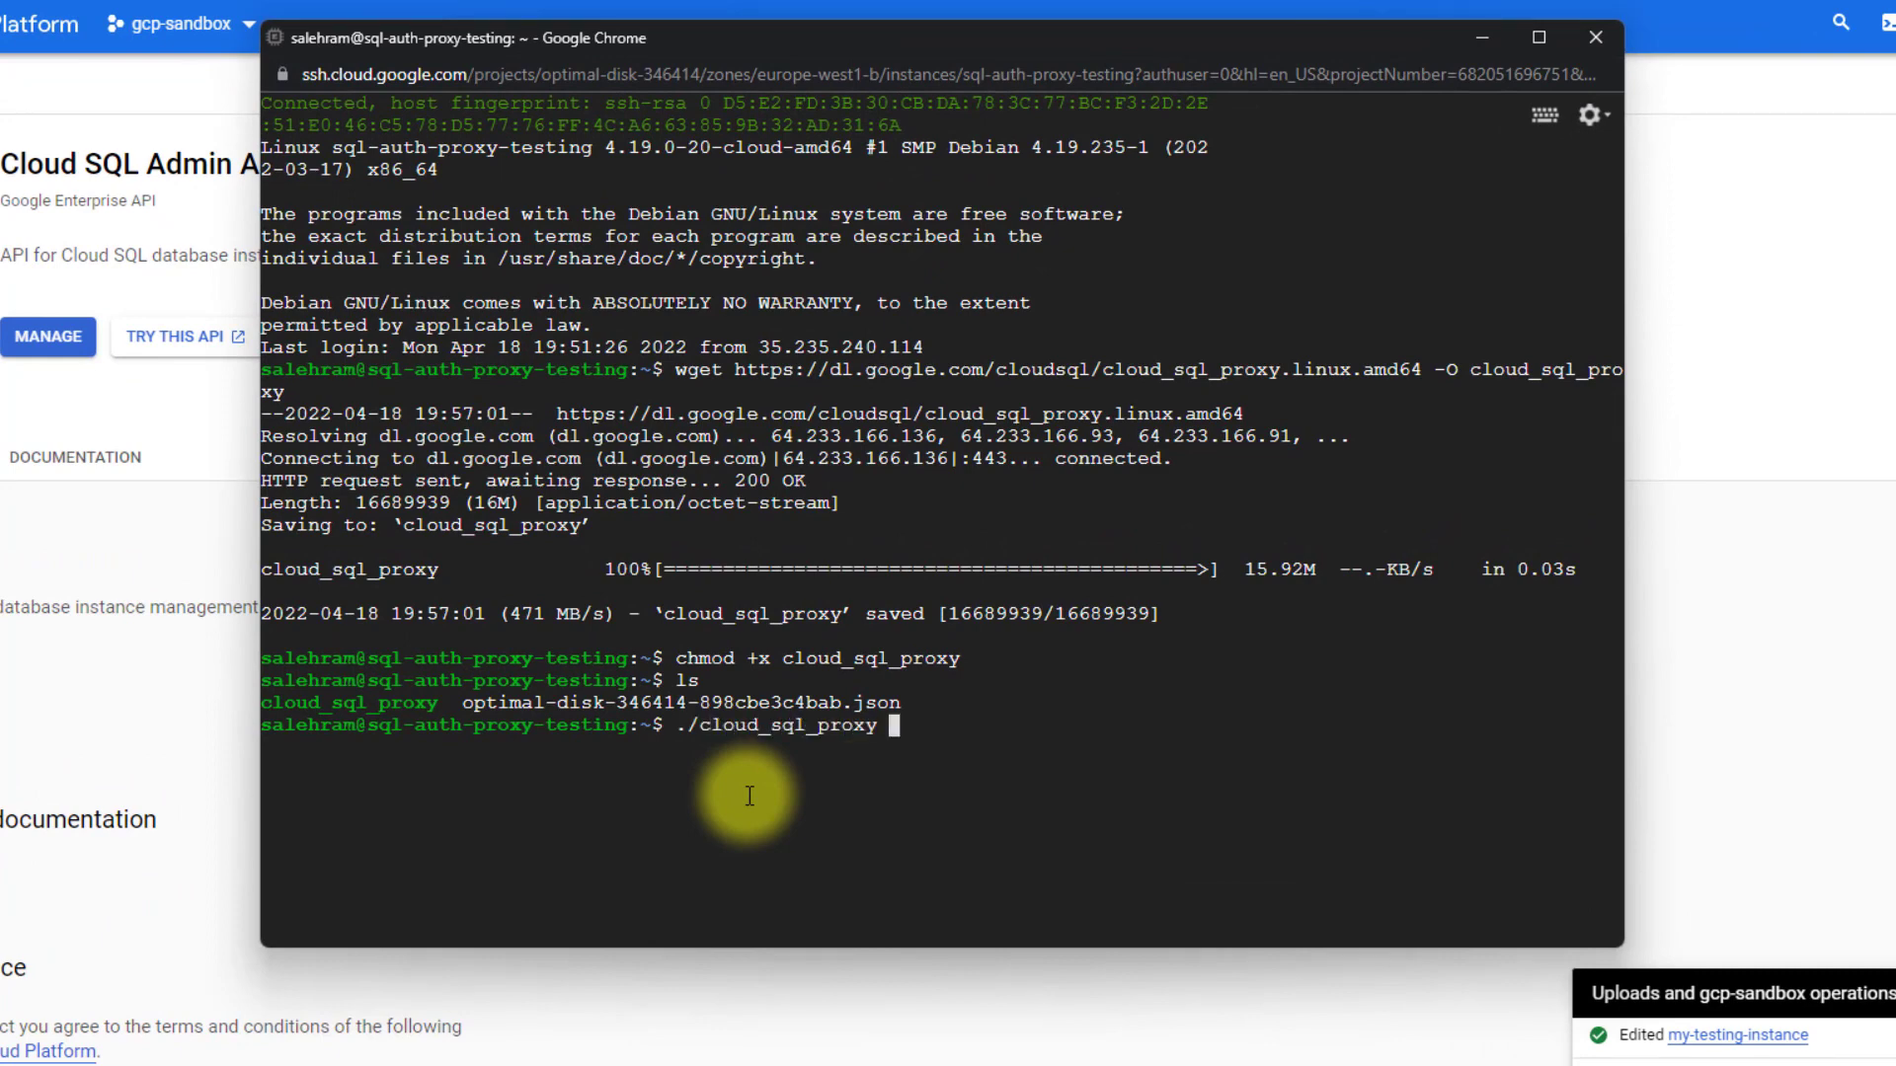
text(-instances=)
text(optimal-disk-346414:us-central1:my-testing-instance)
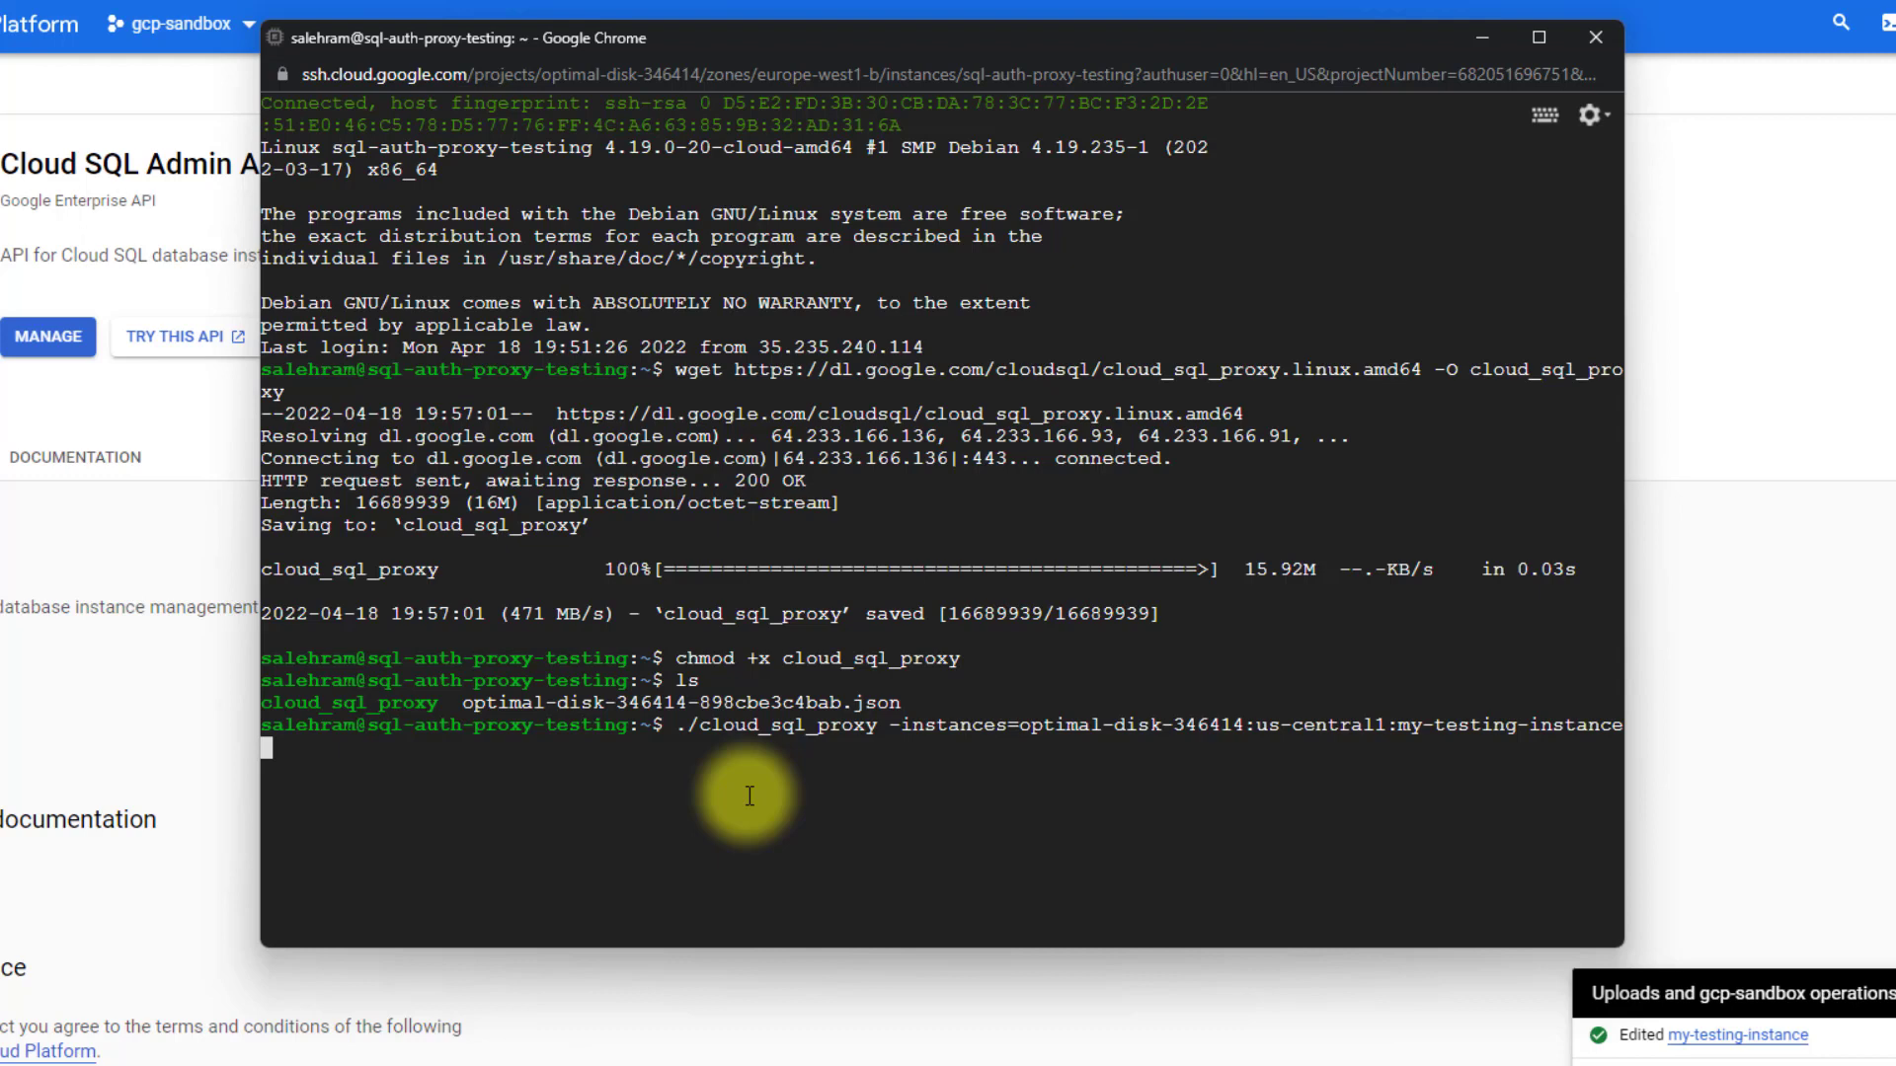
text(=)
drag(964, 46, 774, 37)
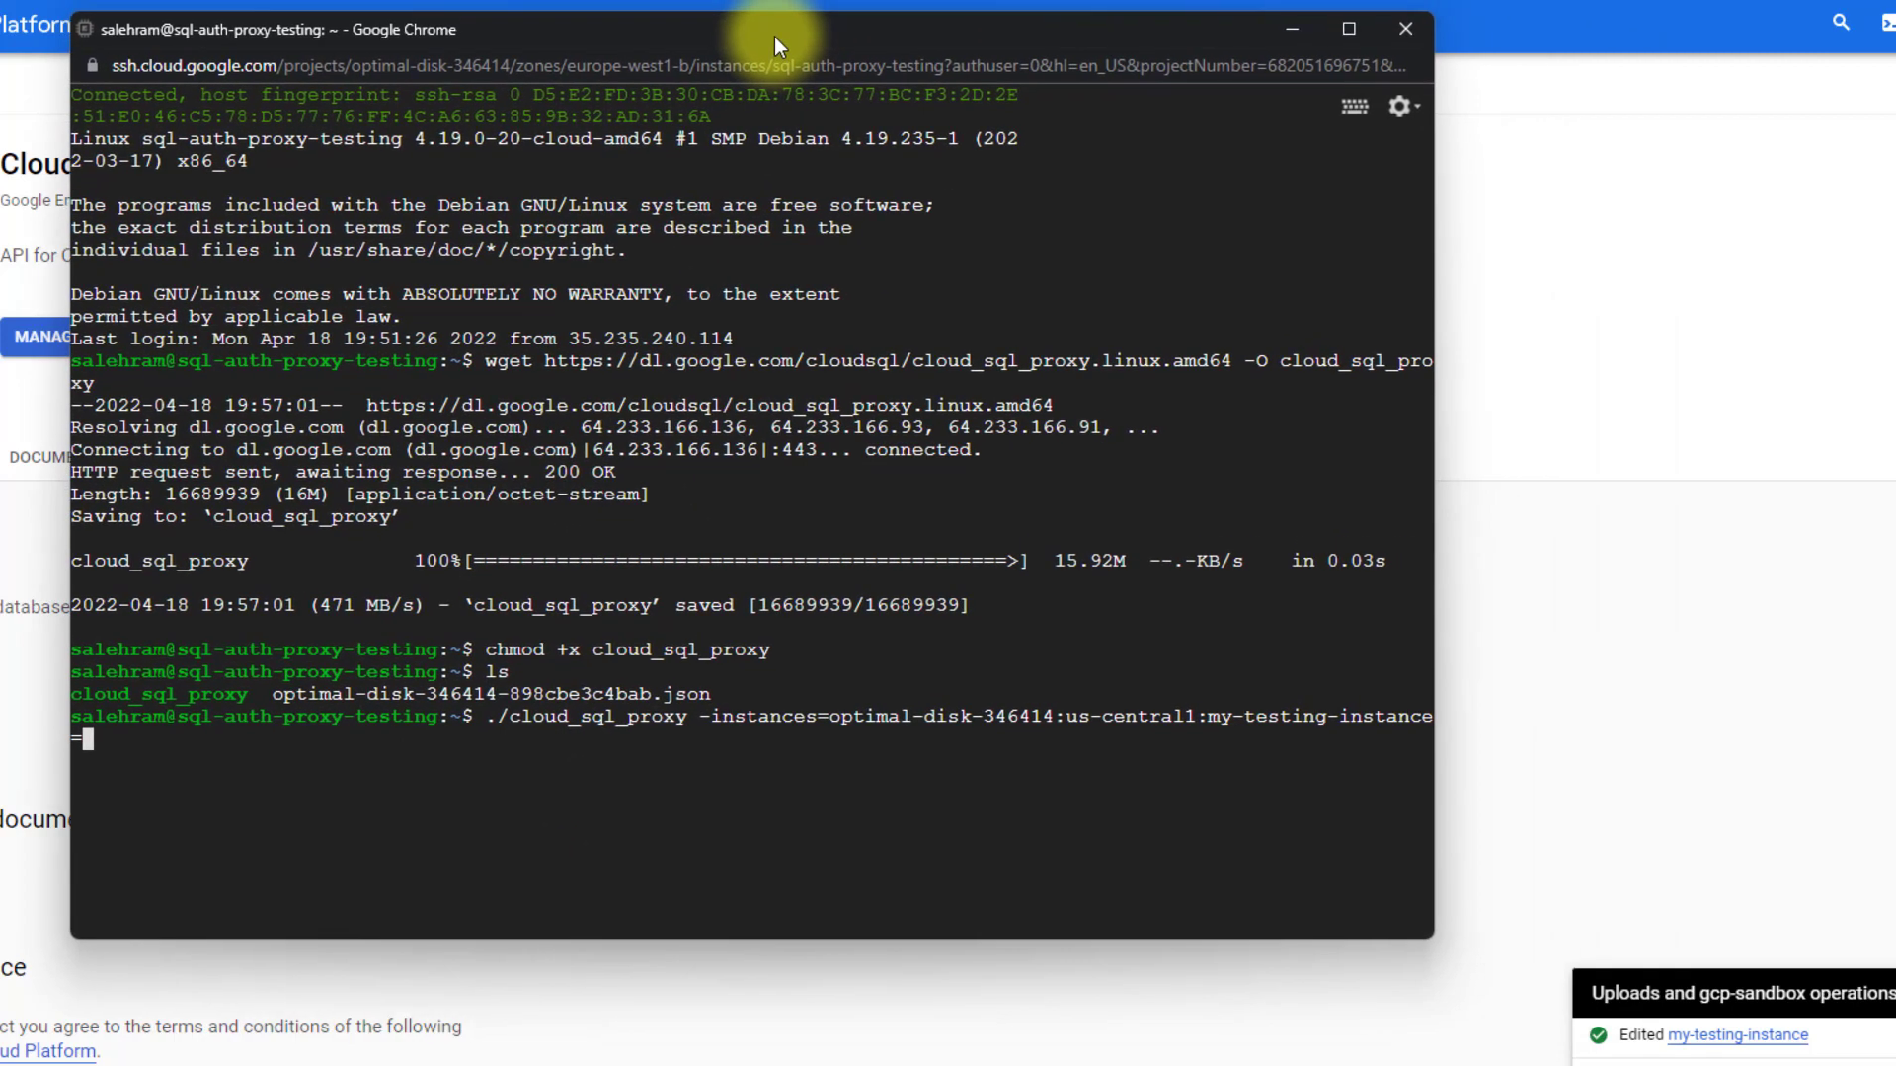
drag(1433, 605, 1726, 625)
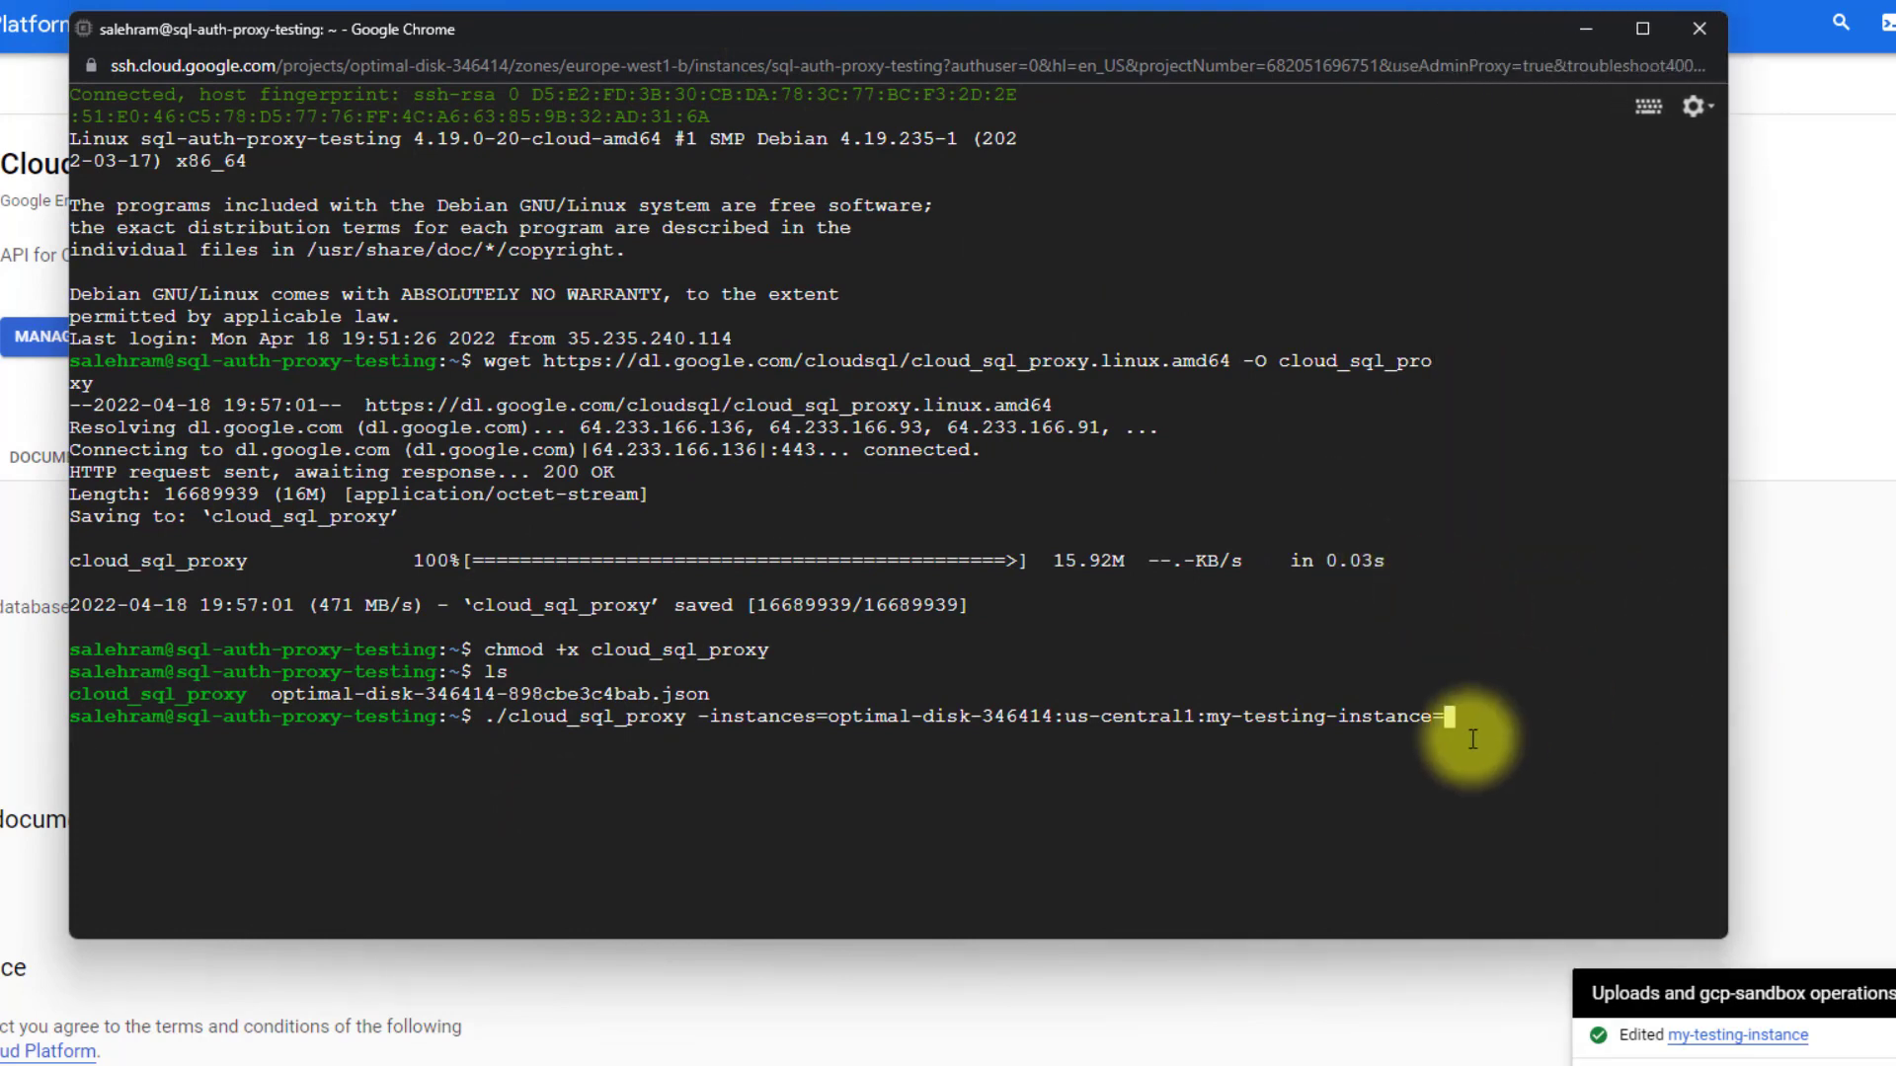
text(tcp:)
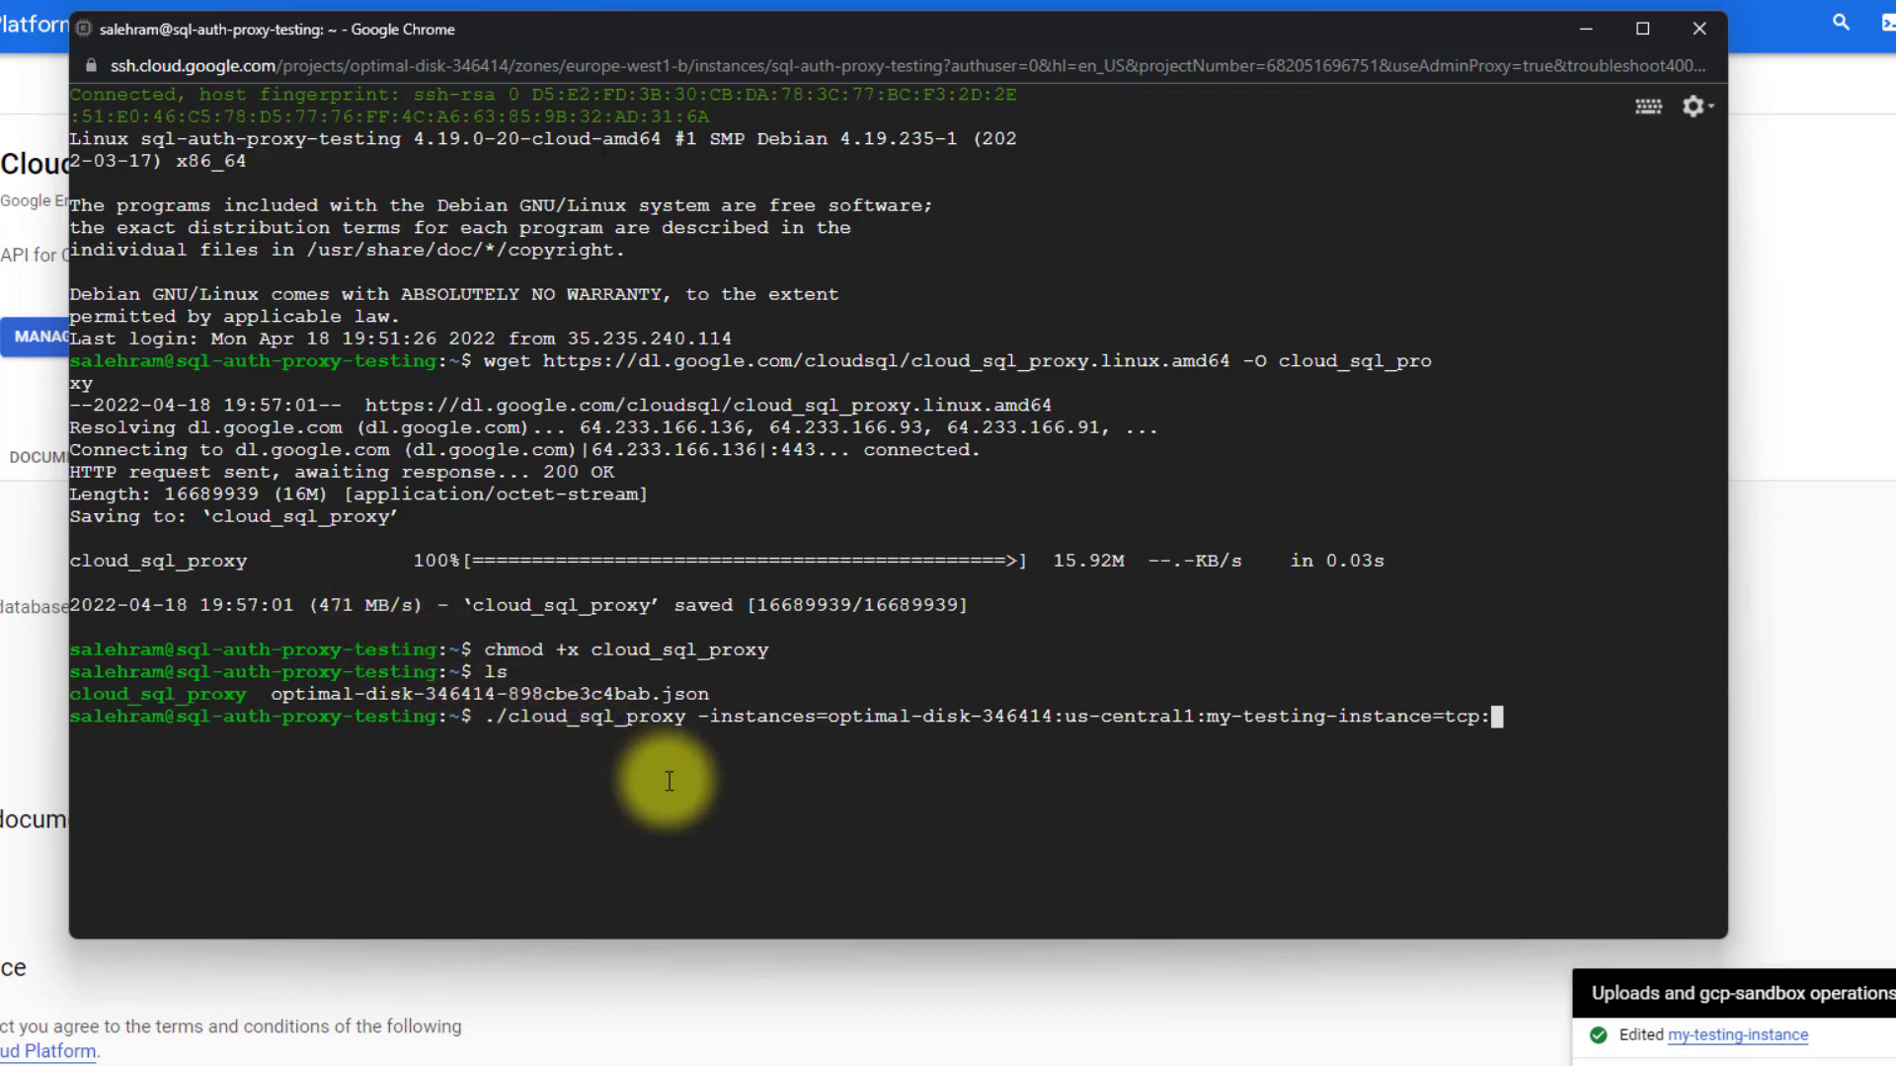
text(0.)
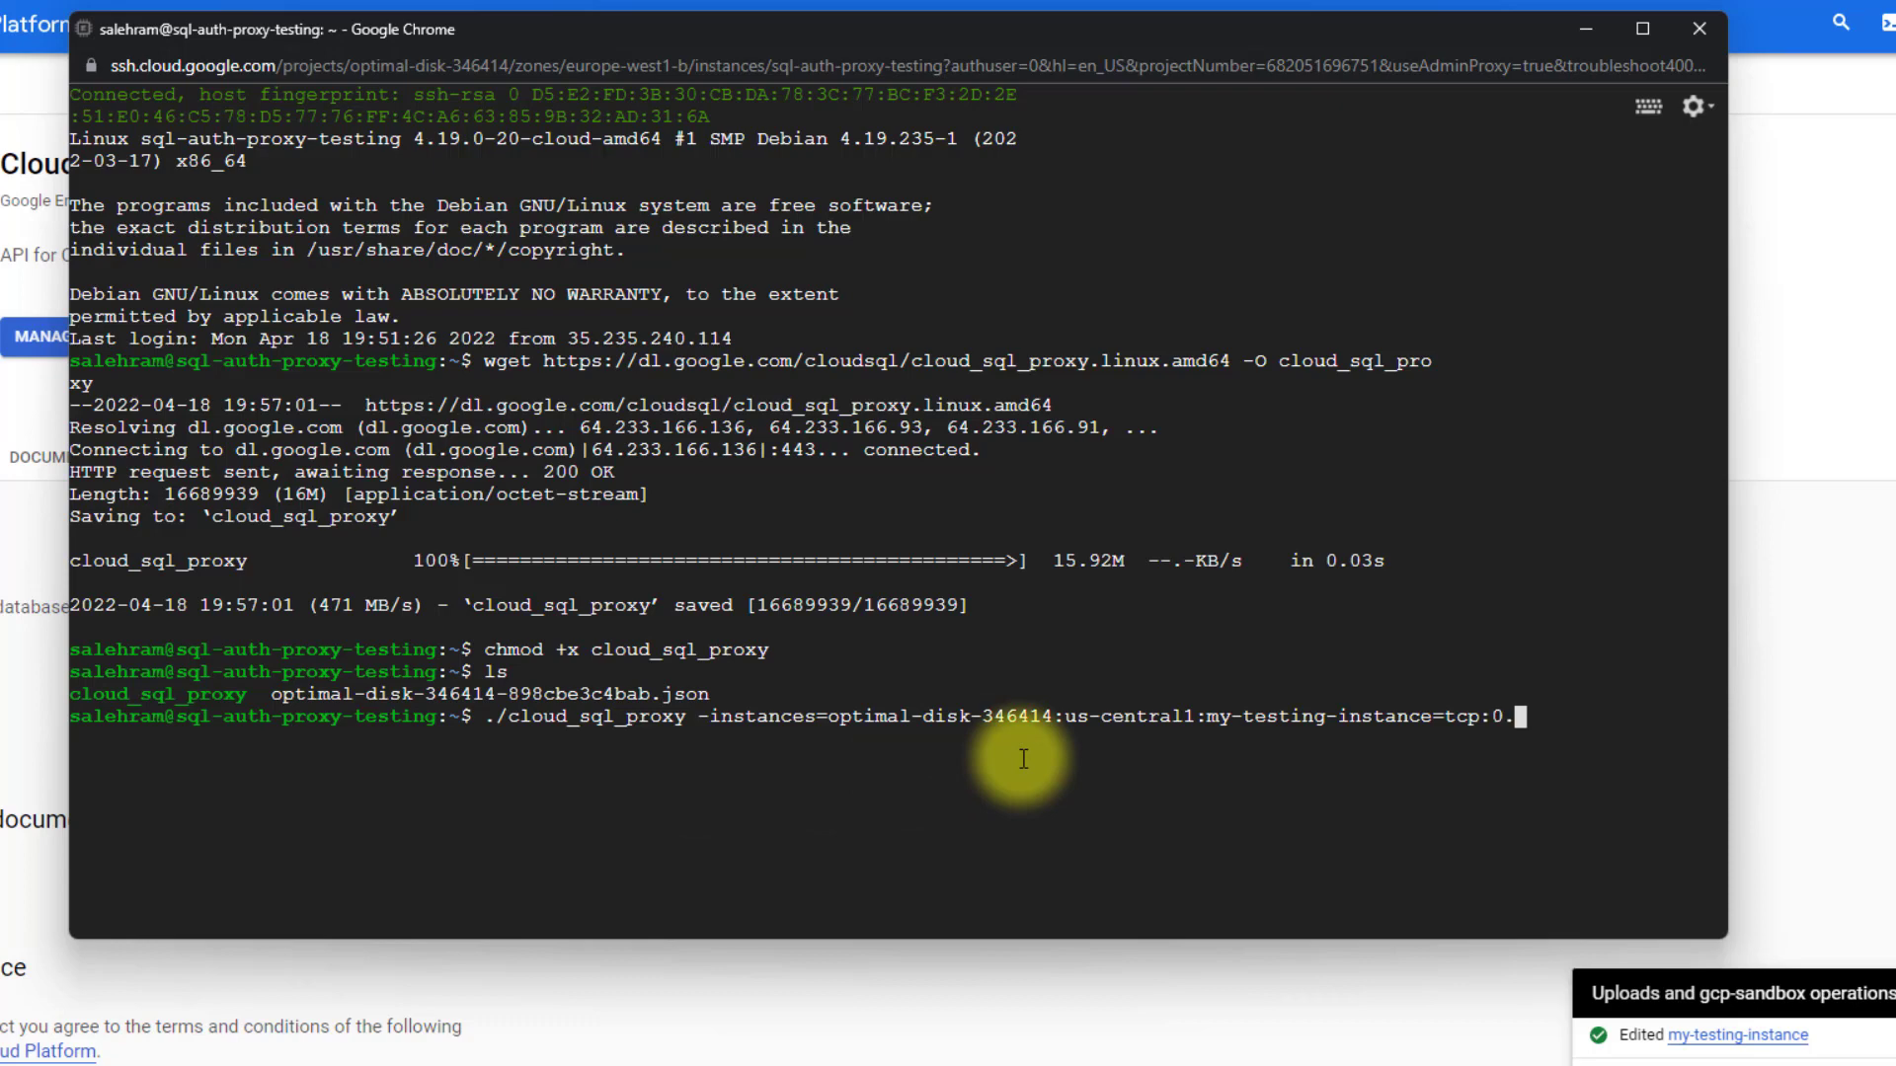
text(0.0.0:3306)
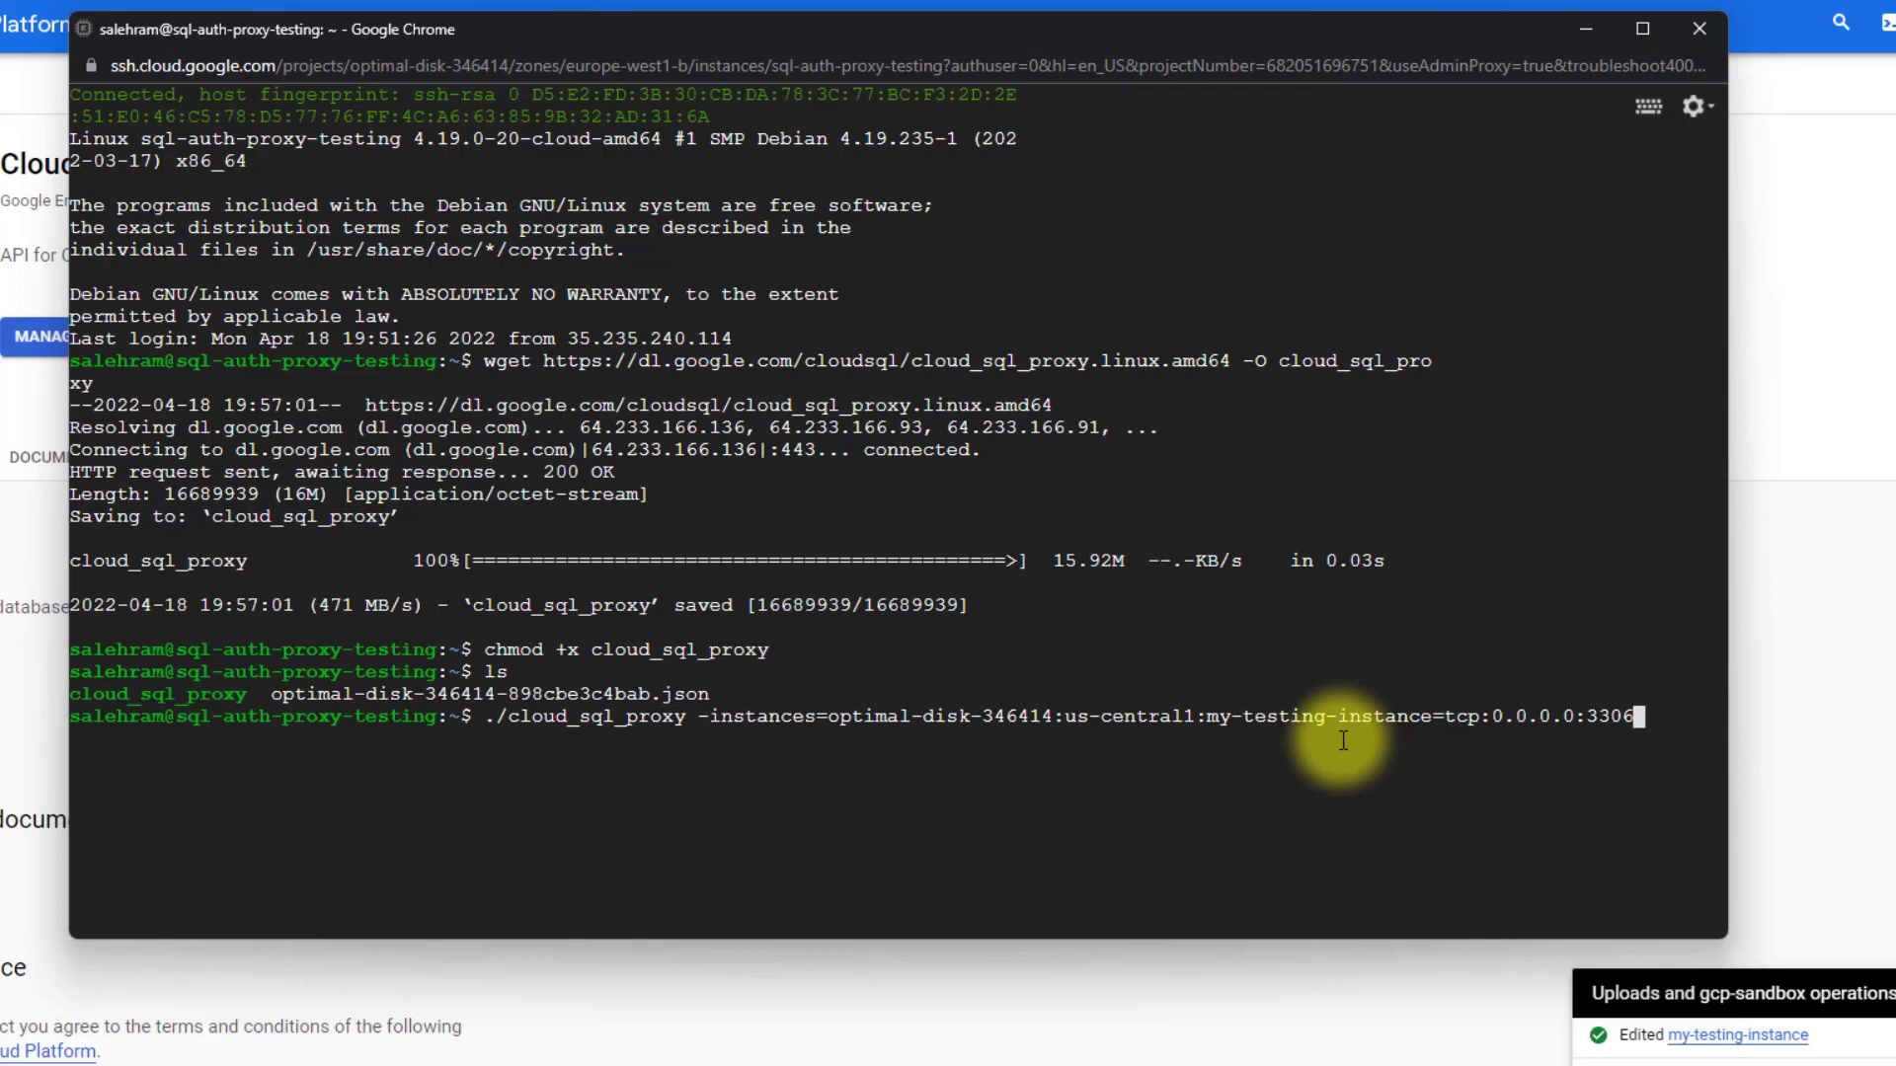
Append -ip_address_types=PRIVATE and -credential_file=optimal-disk-346414-898cbe3c4bab.json to the proxy command and run it
text(-ip_address_types)
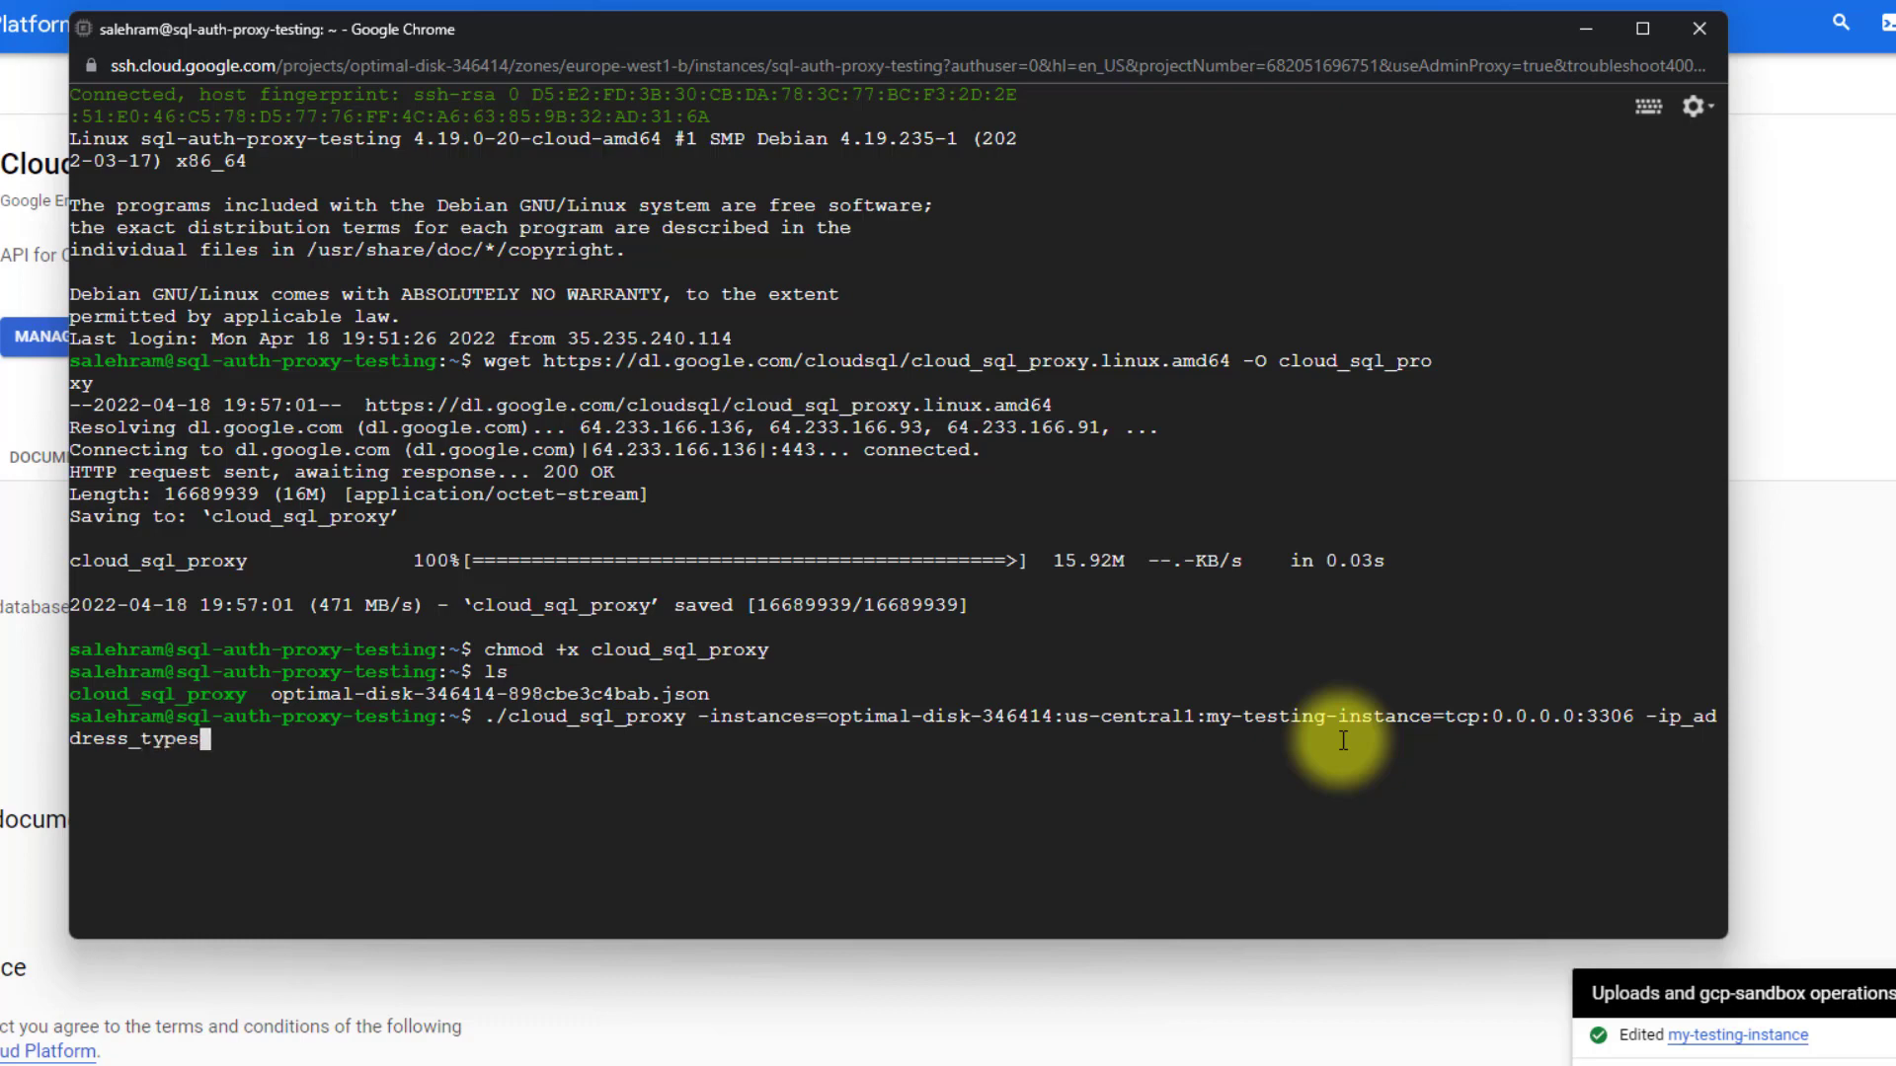
text(=PRIVATE)
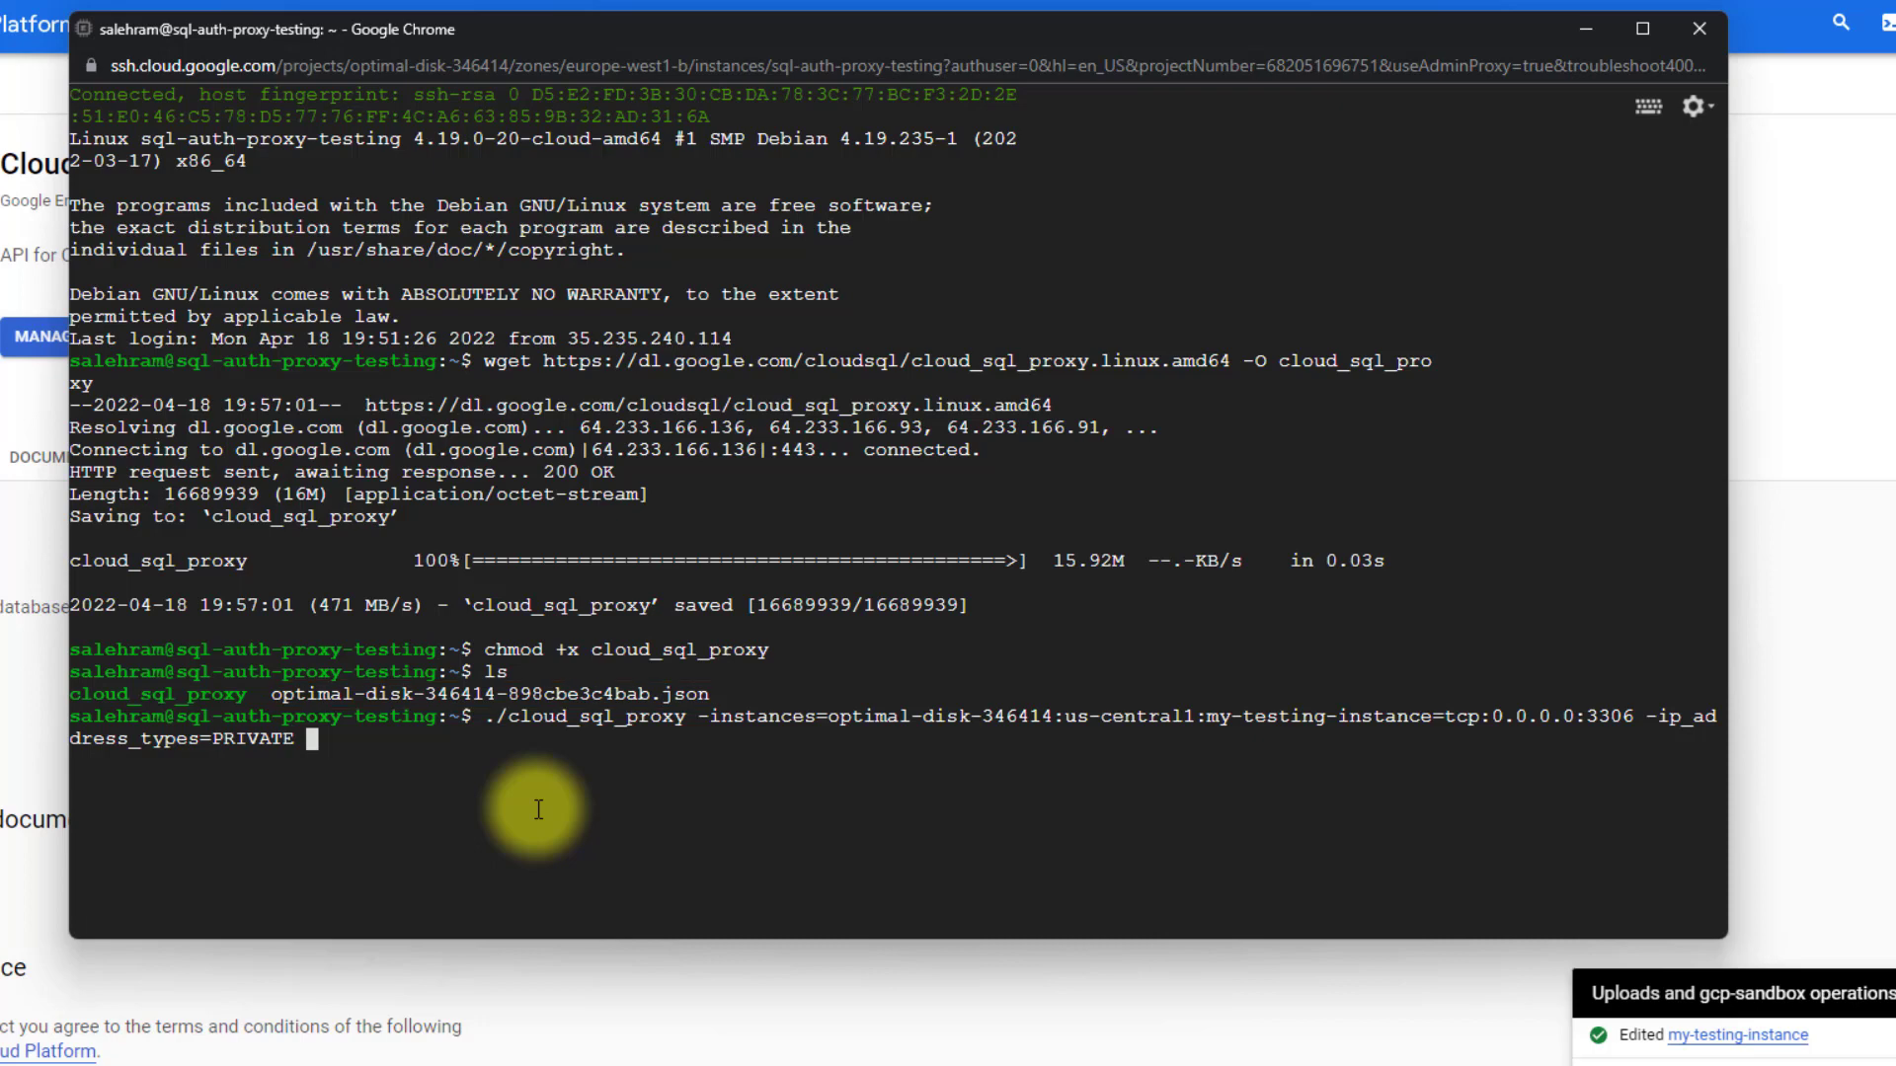
text(-credential)
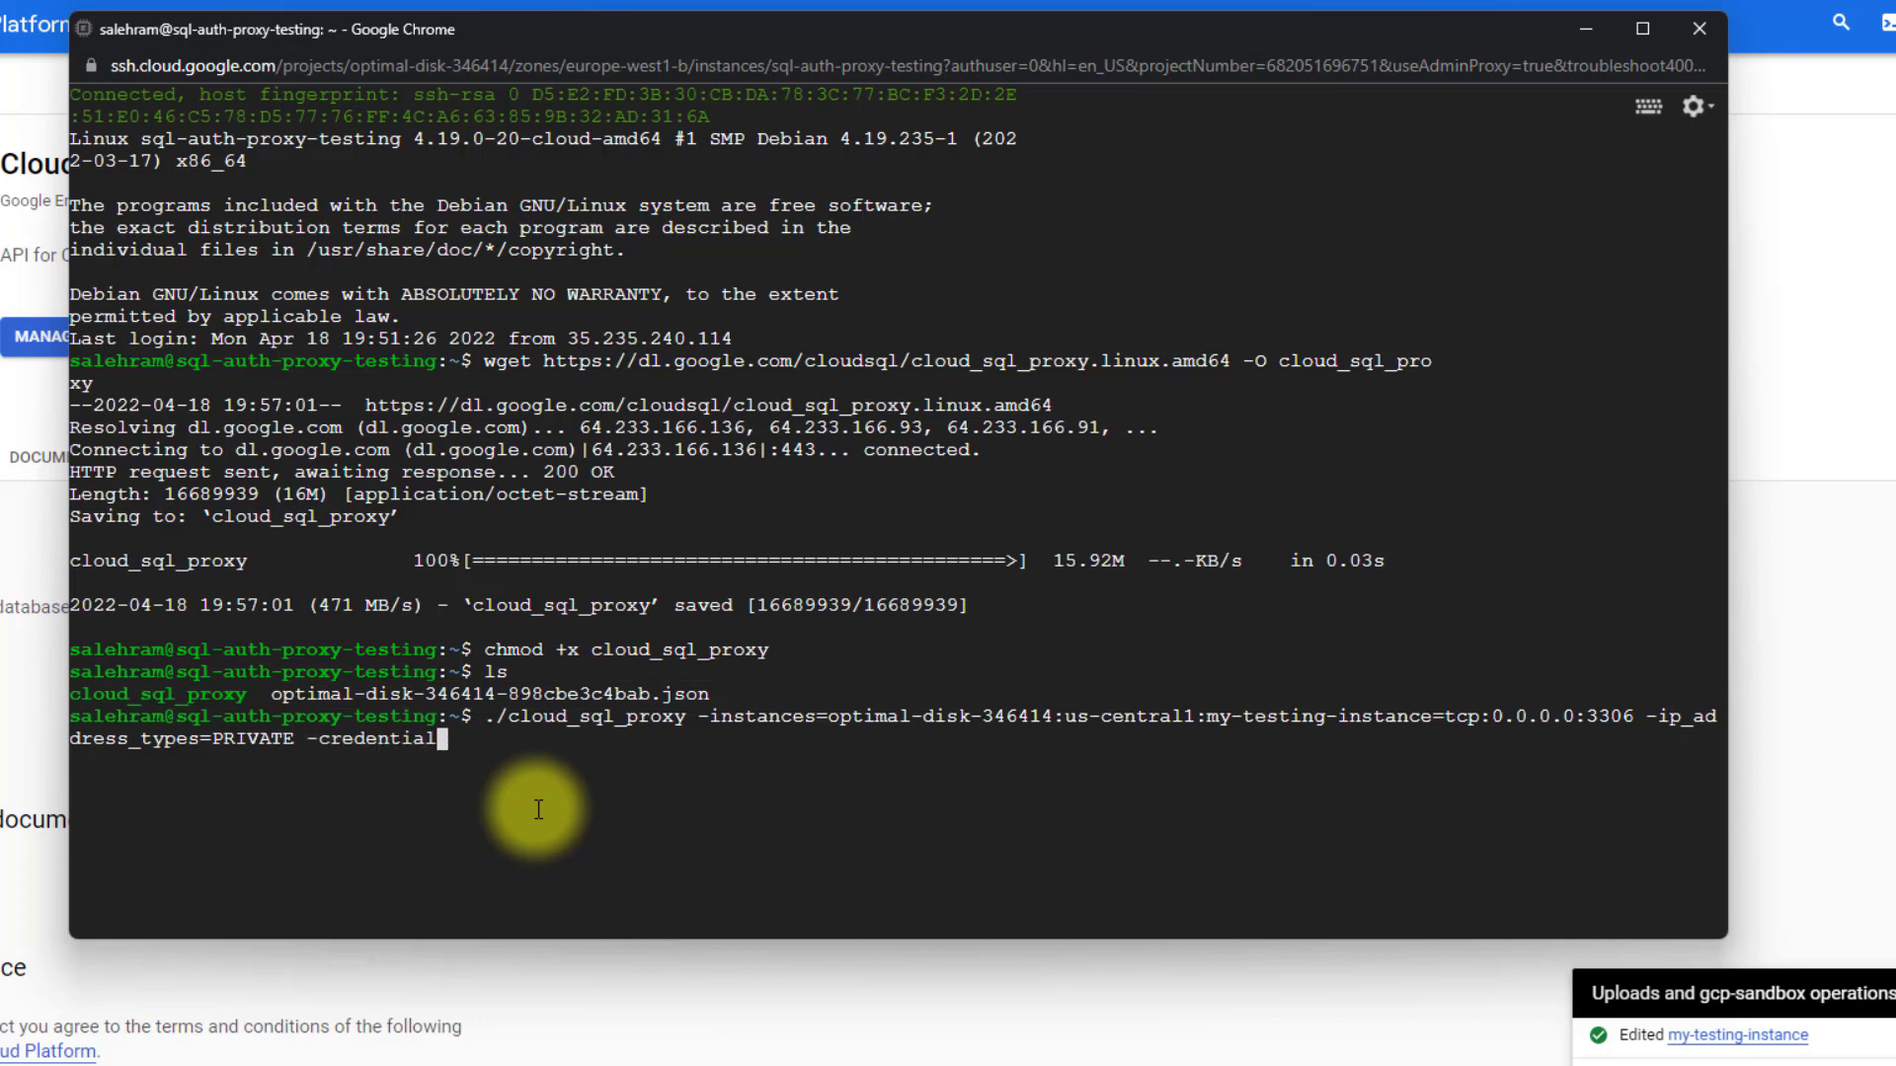
text(_file=)
text(opti)
key(Tab)
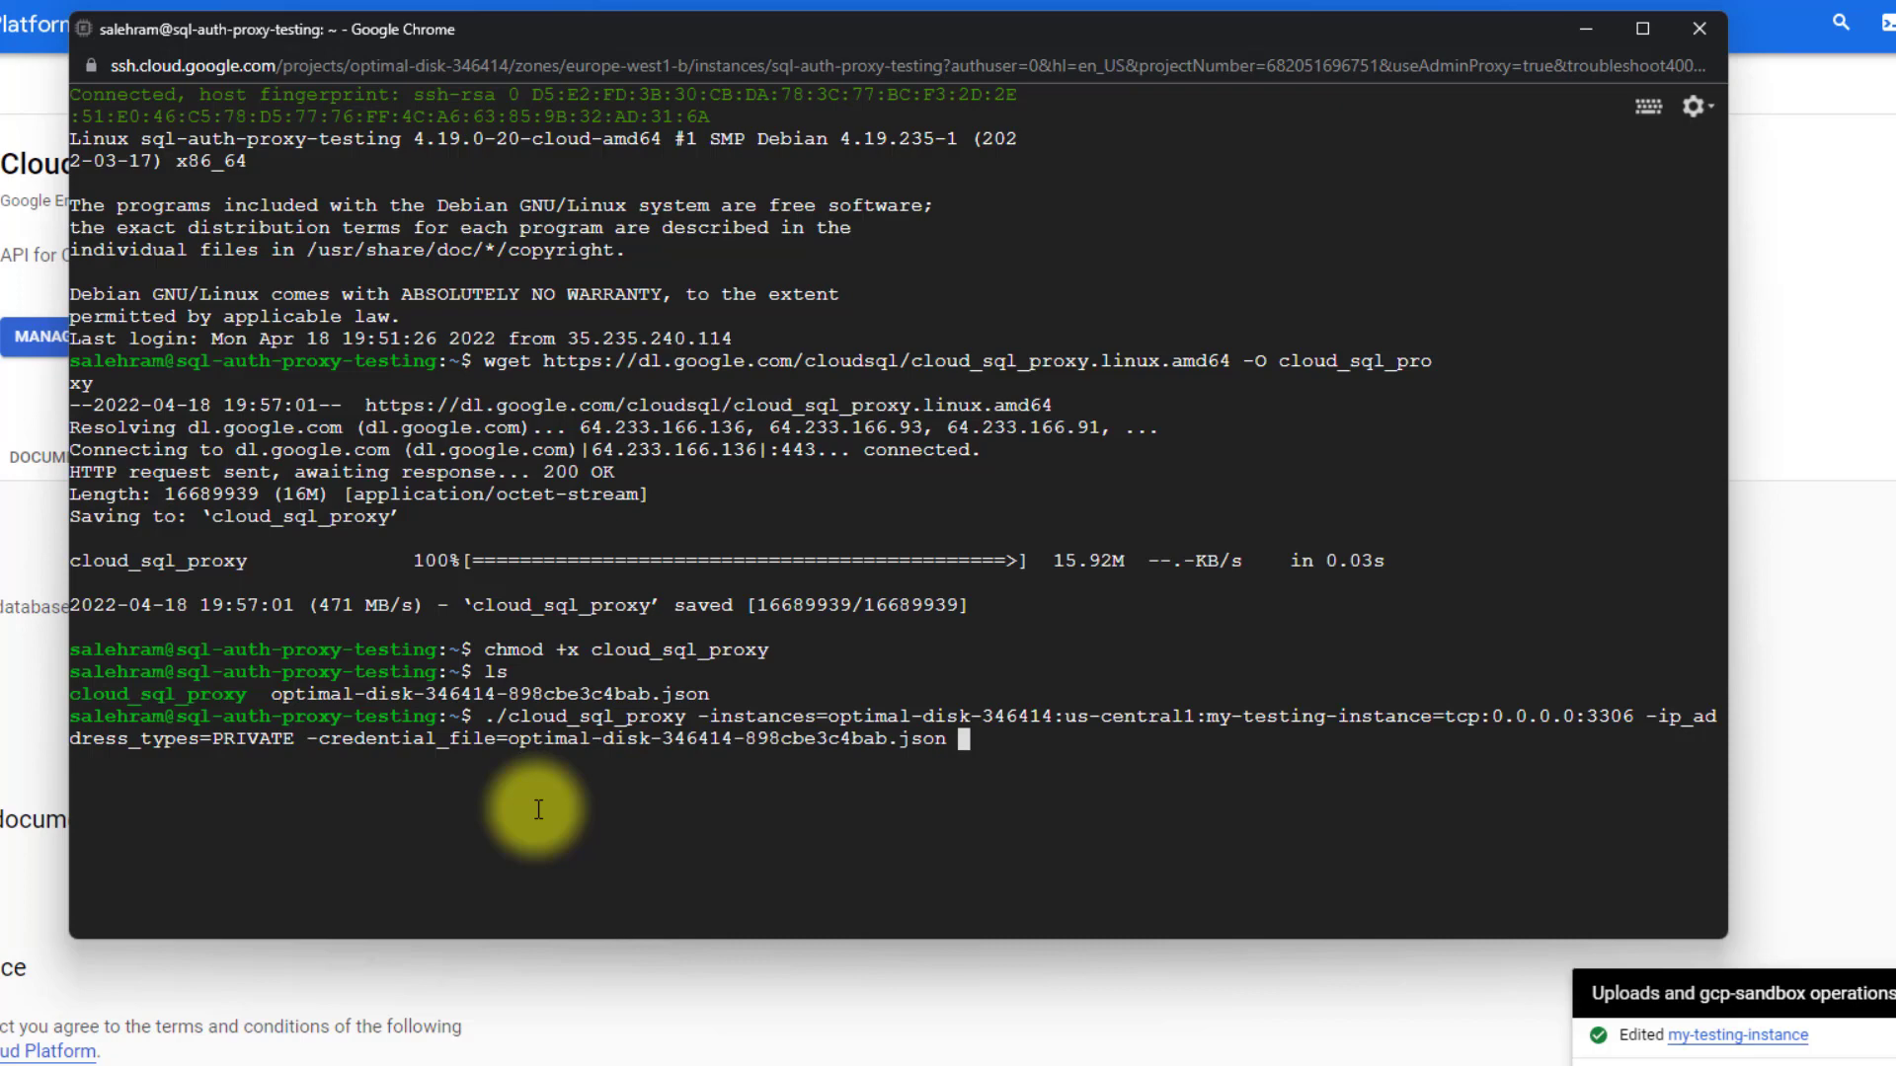
key(BackSpace)
key(Return)
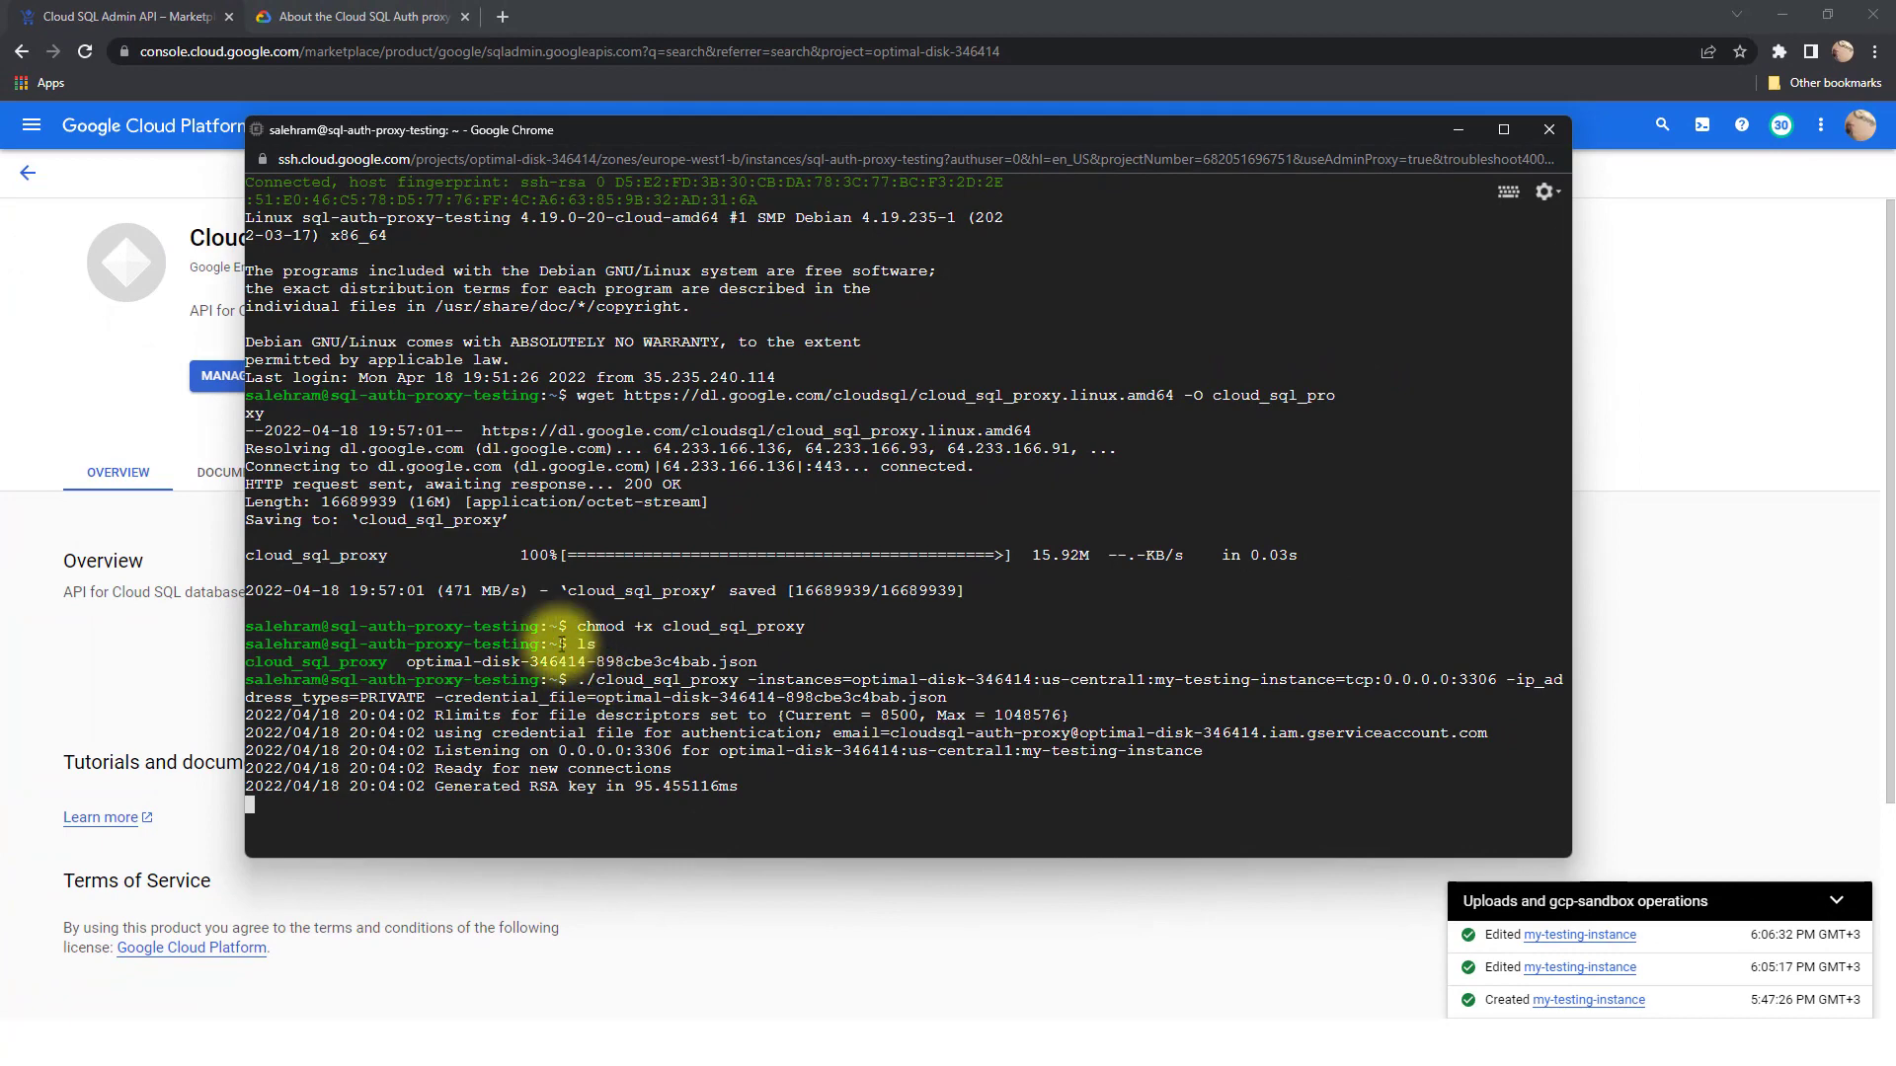
Return to the Google Cloud console and view the Compute Engine VM instances
click(32, 125)
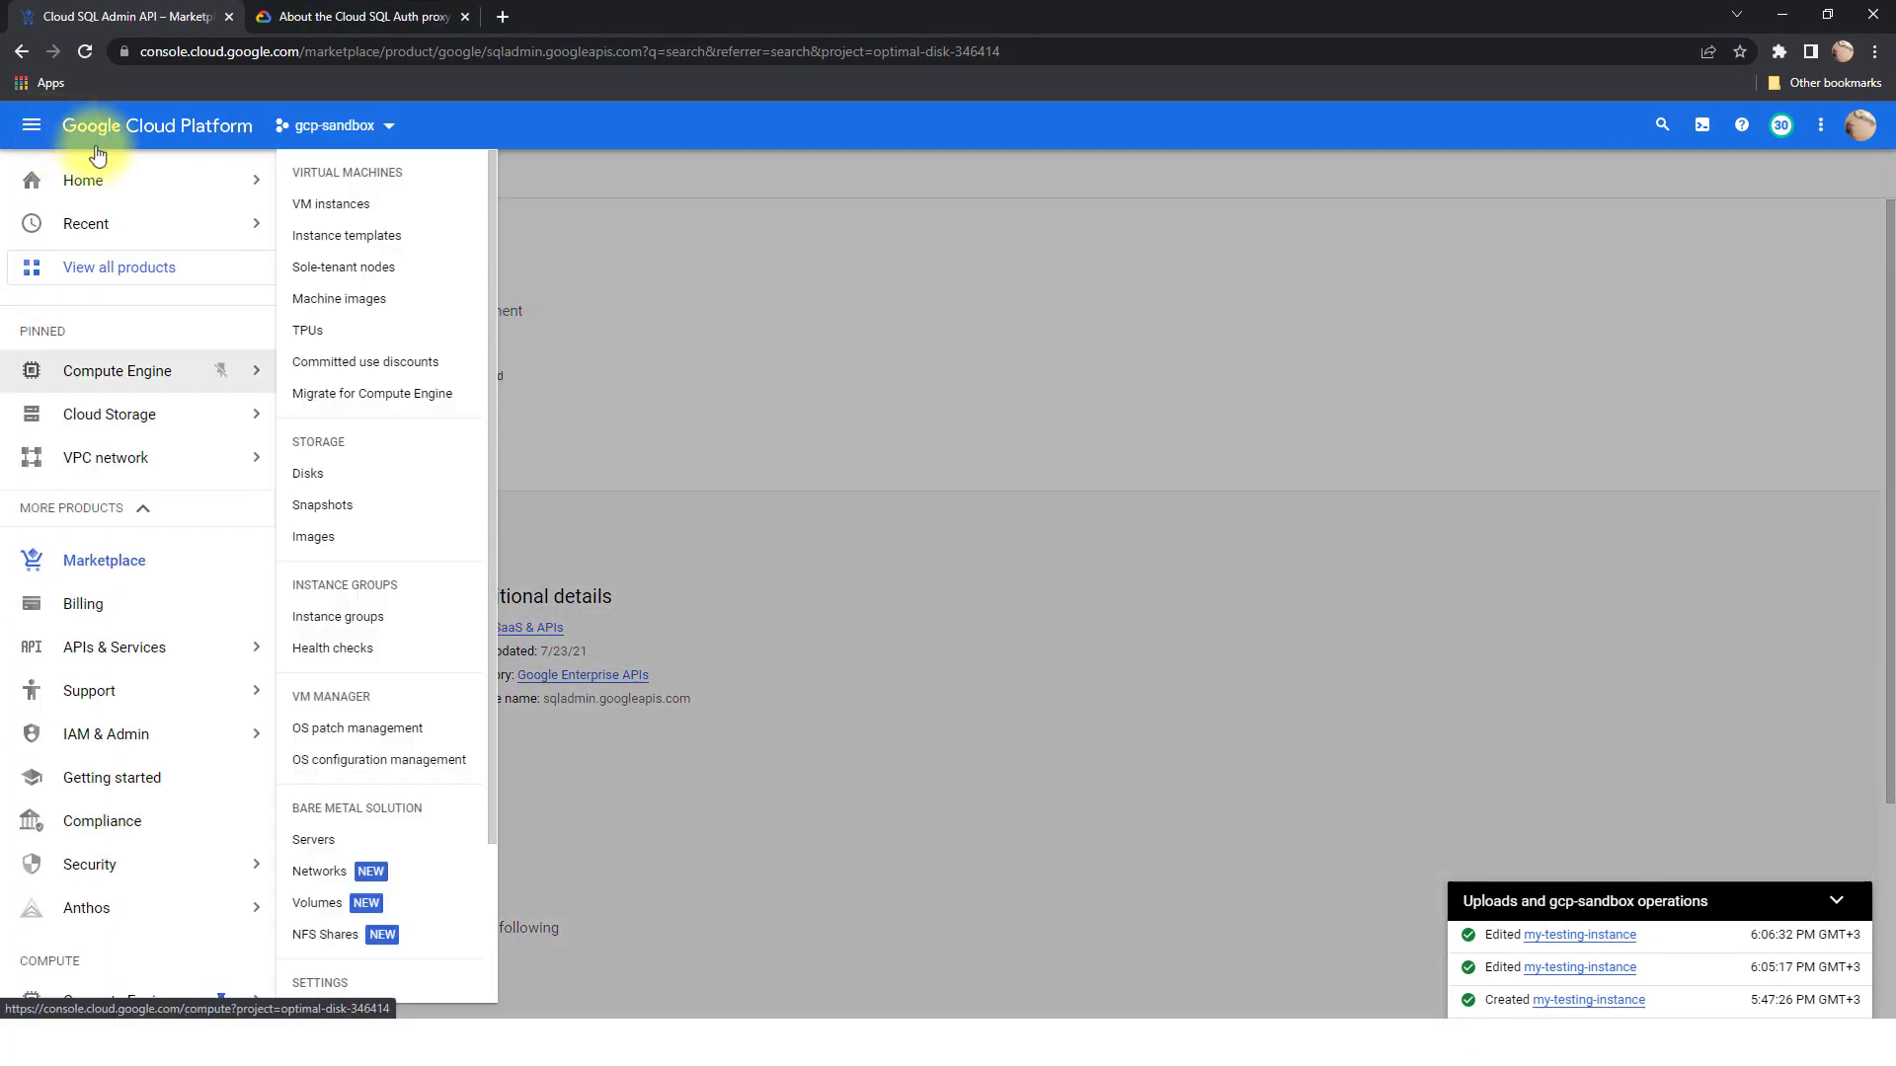
click(373, 202)
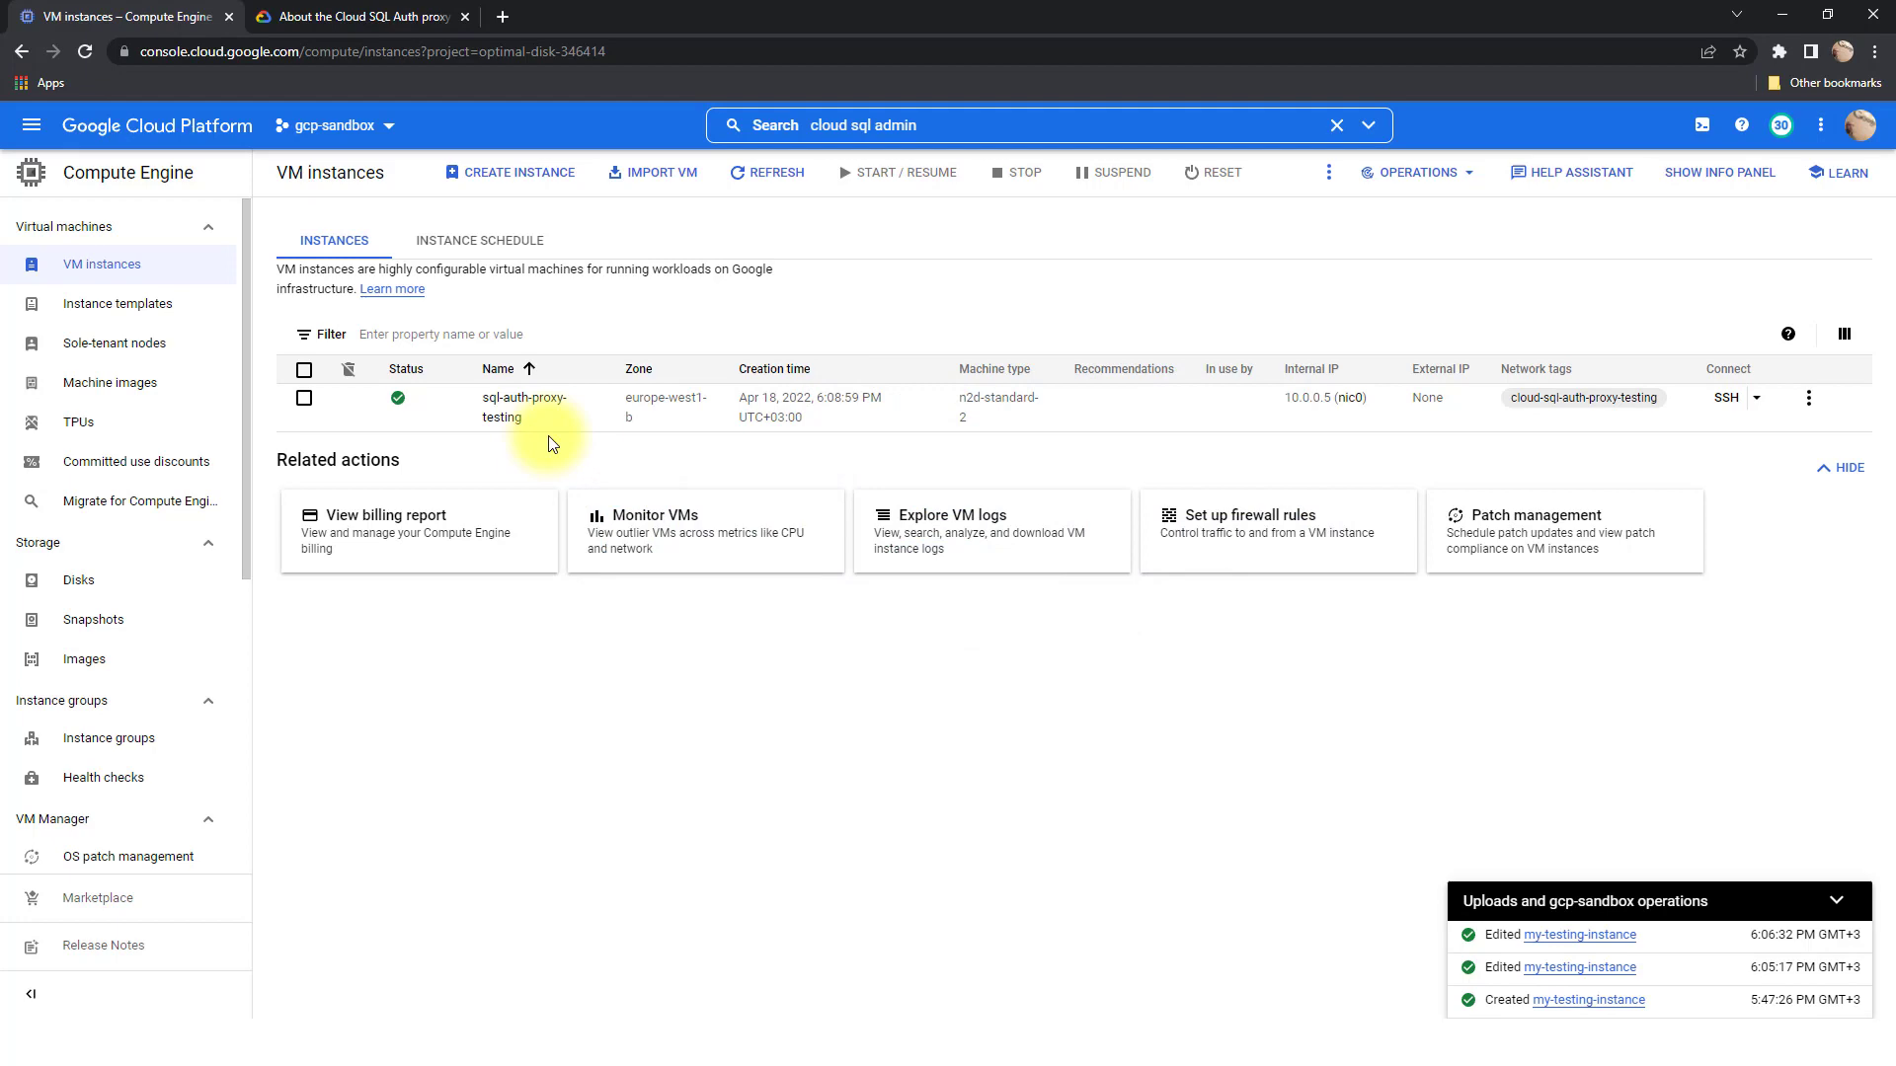
Open Identity-Aware Proxy in a new browser tab and examine the access permissions of sql-auth-proxy-testing under SSH and TCP resources
click(36, 126)
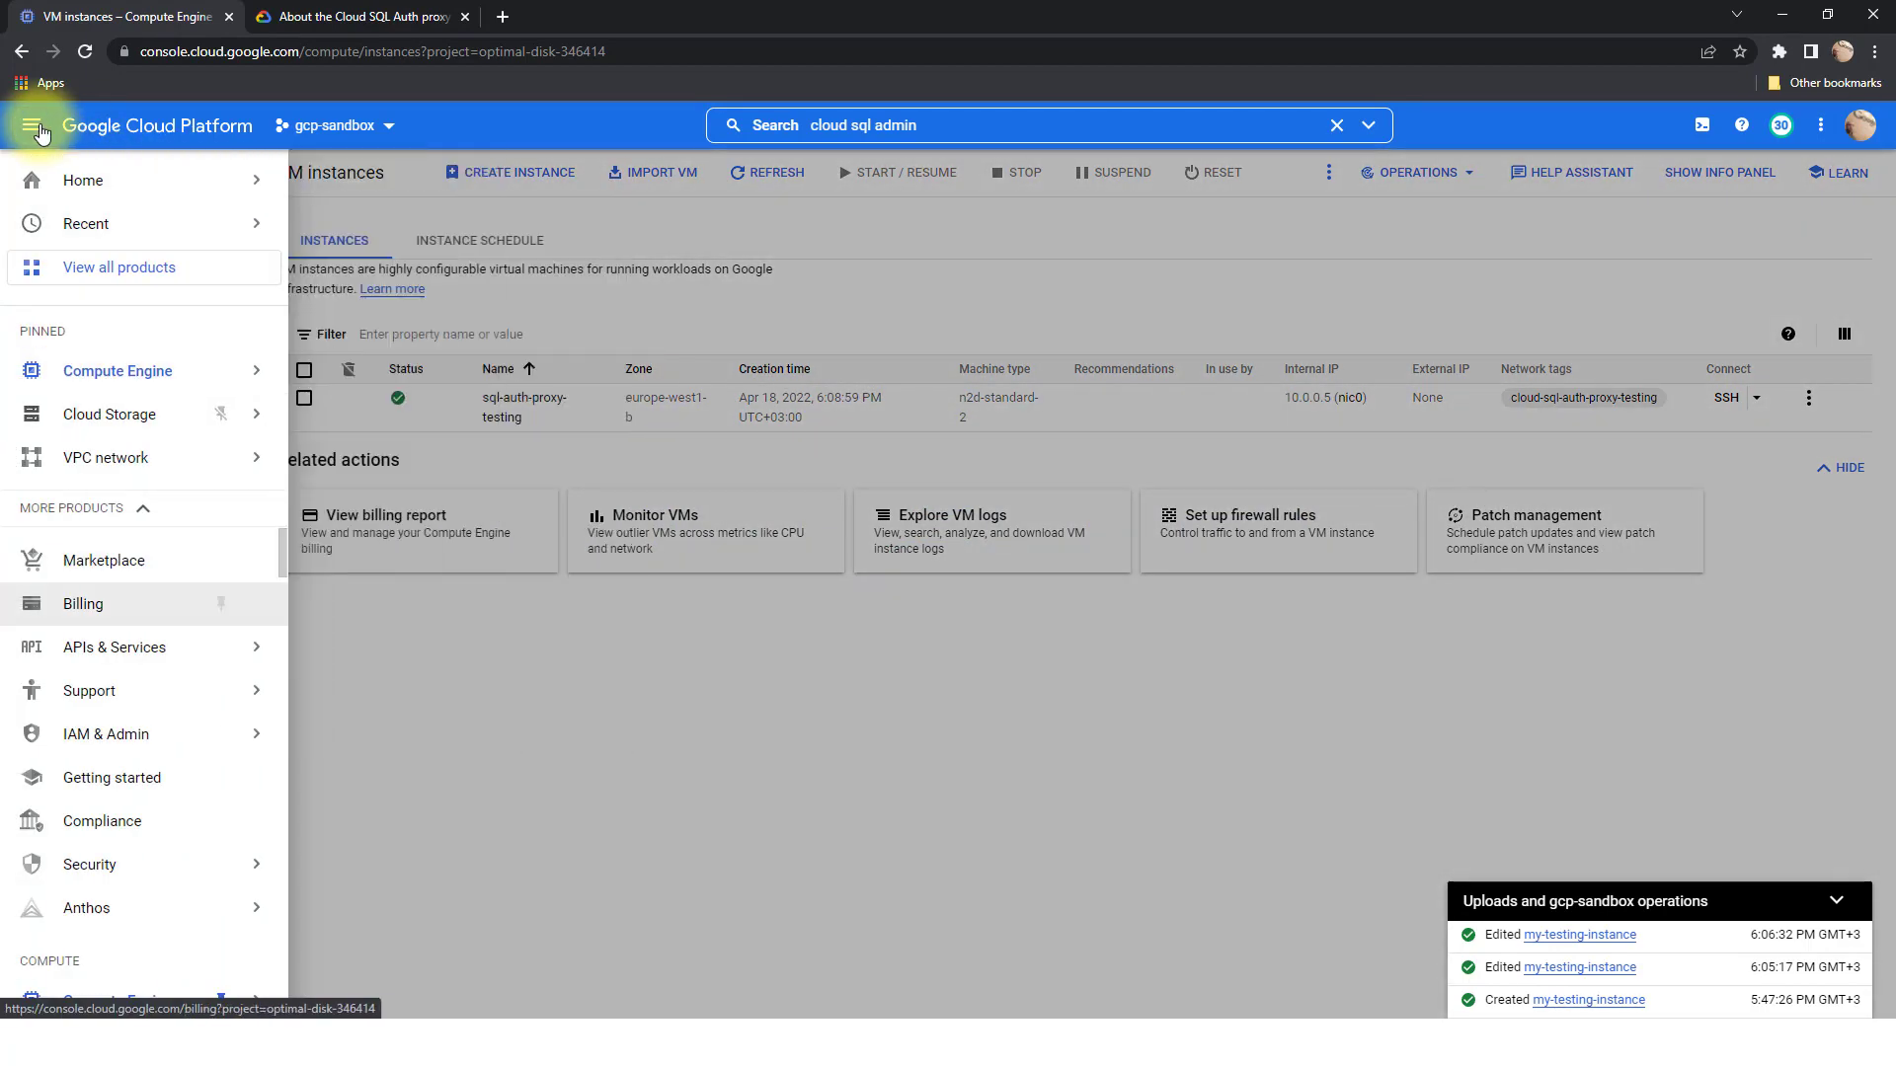
mouse_move(139, 734)
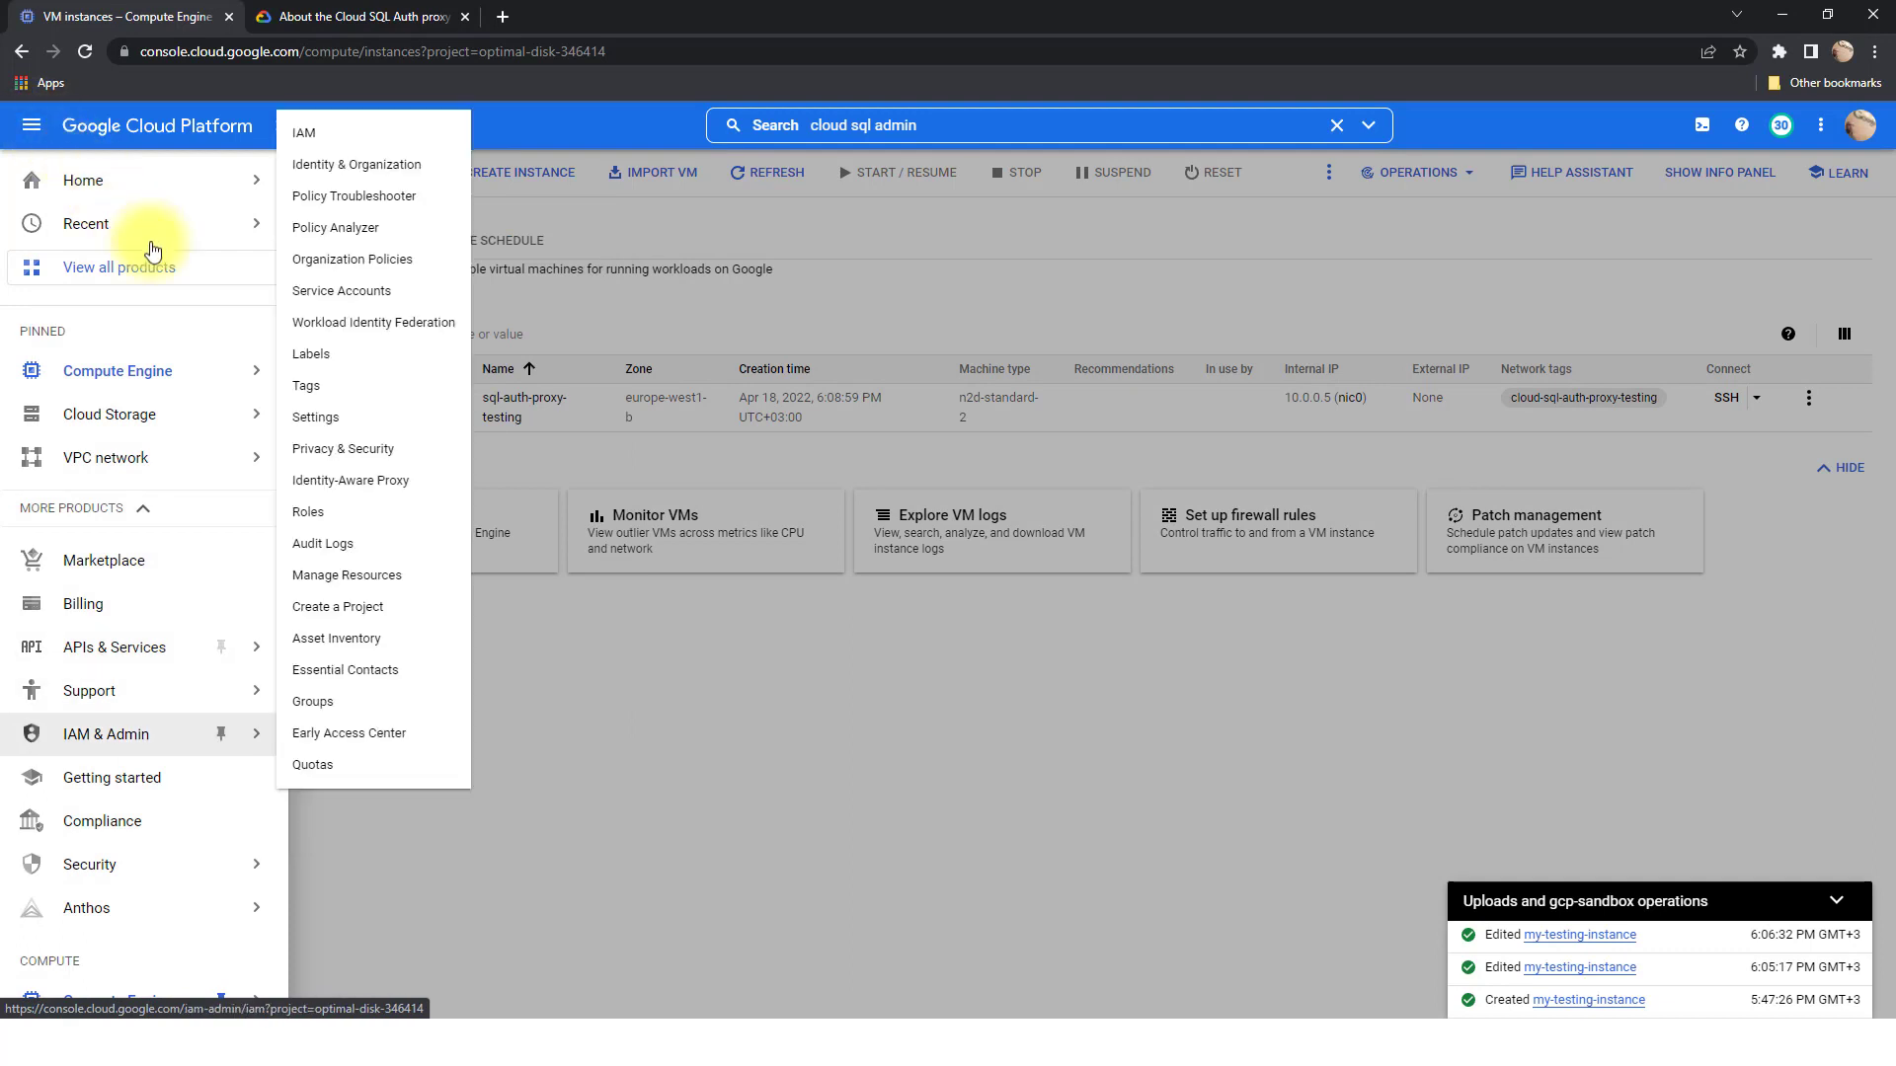
middle_click(383, 481)
click(318, 16)
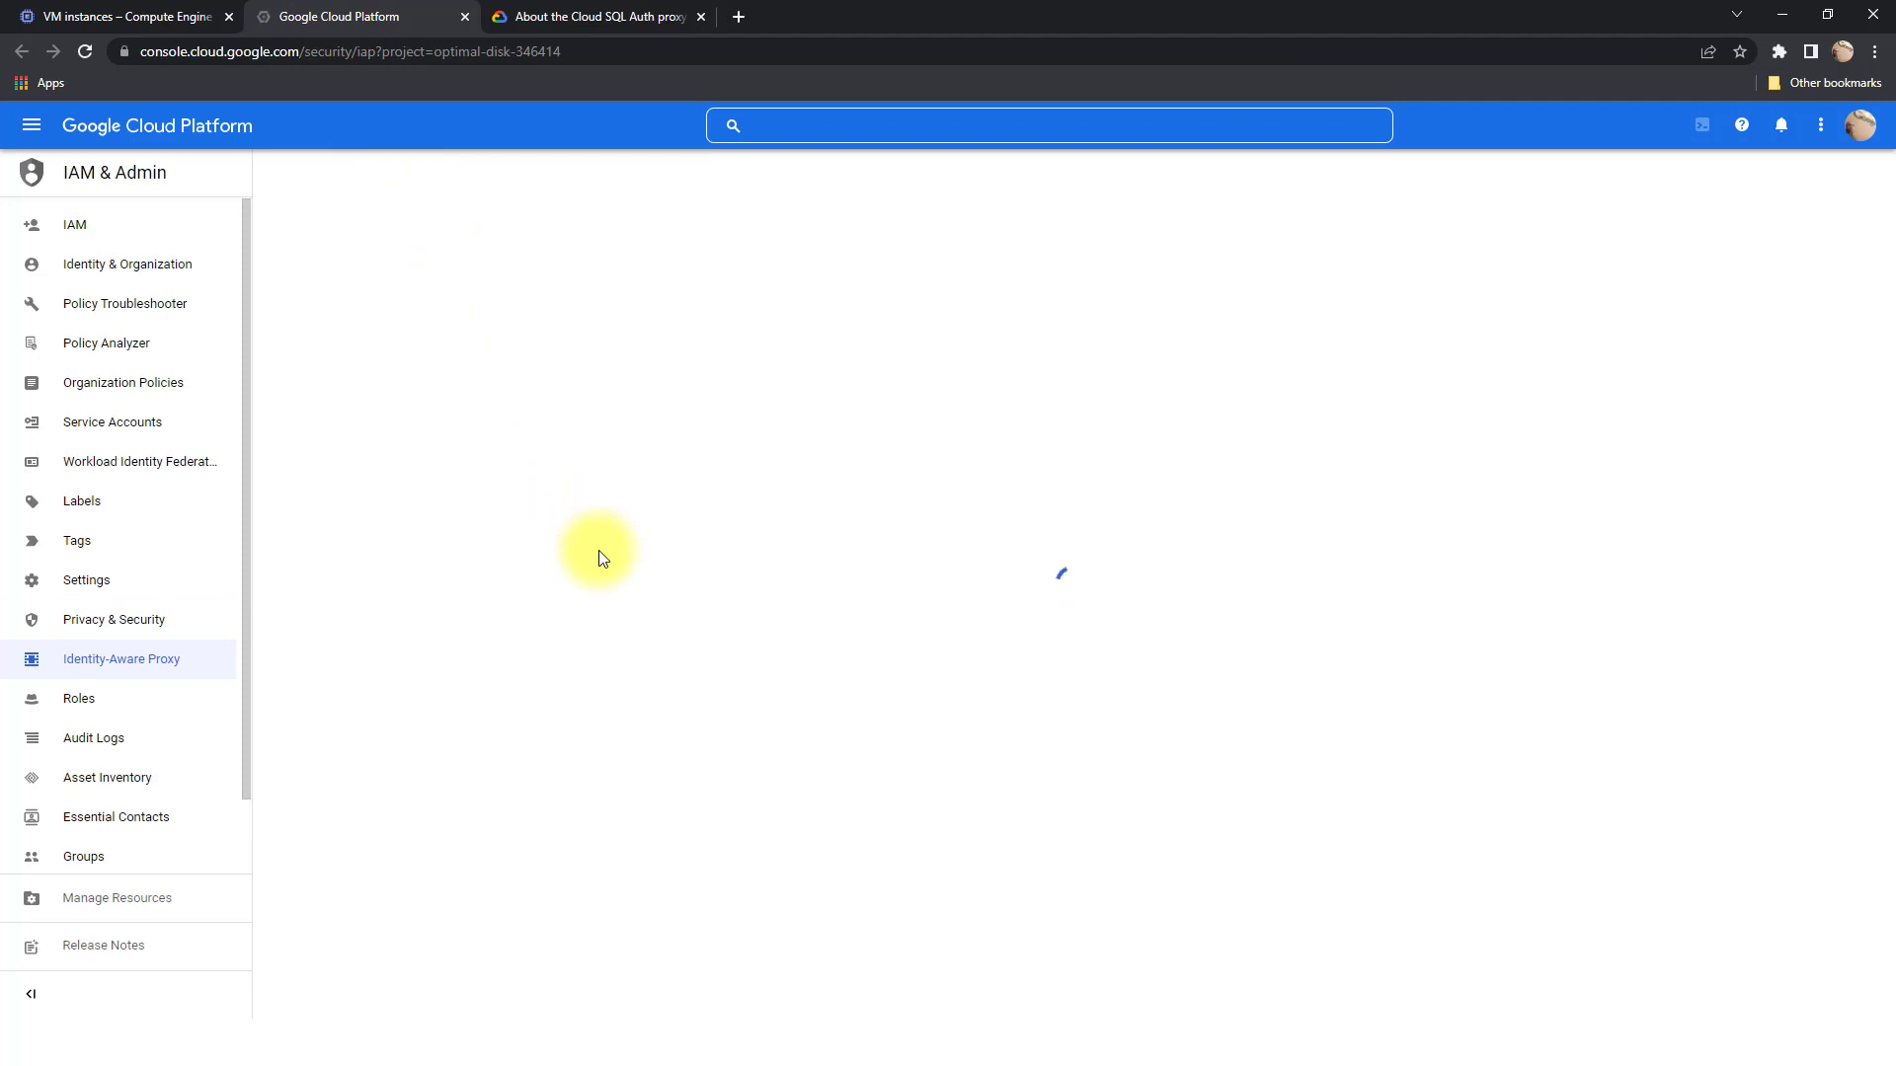
click(561, 363)
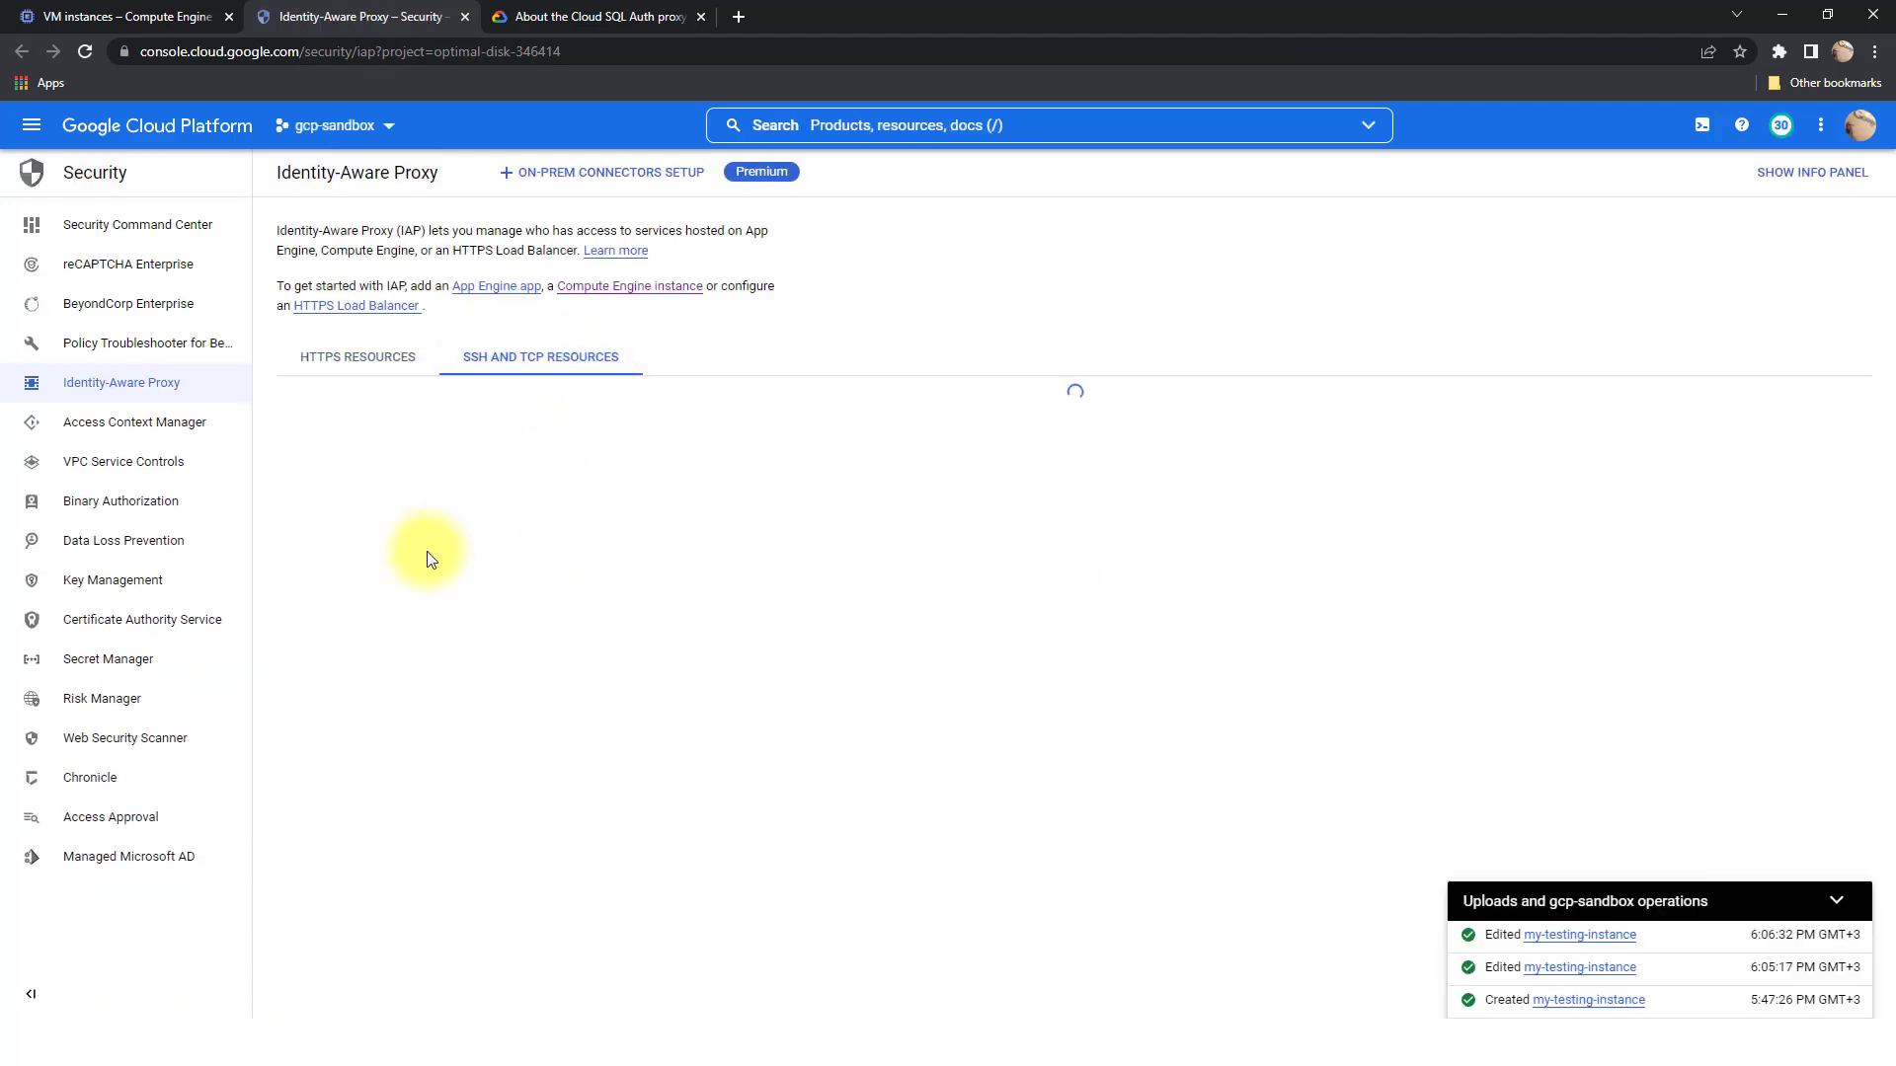
click(428, 523)
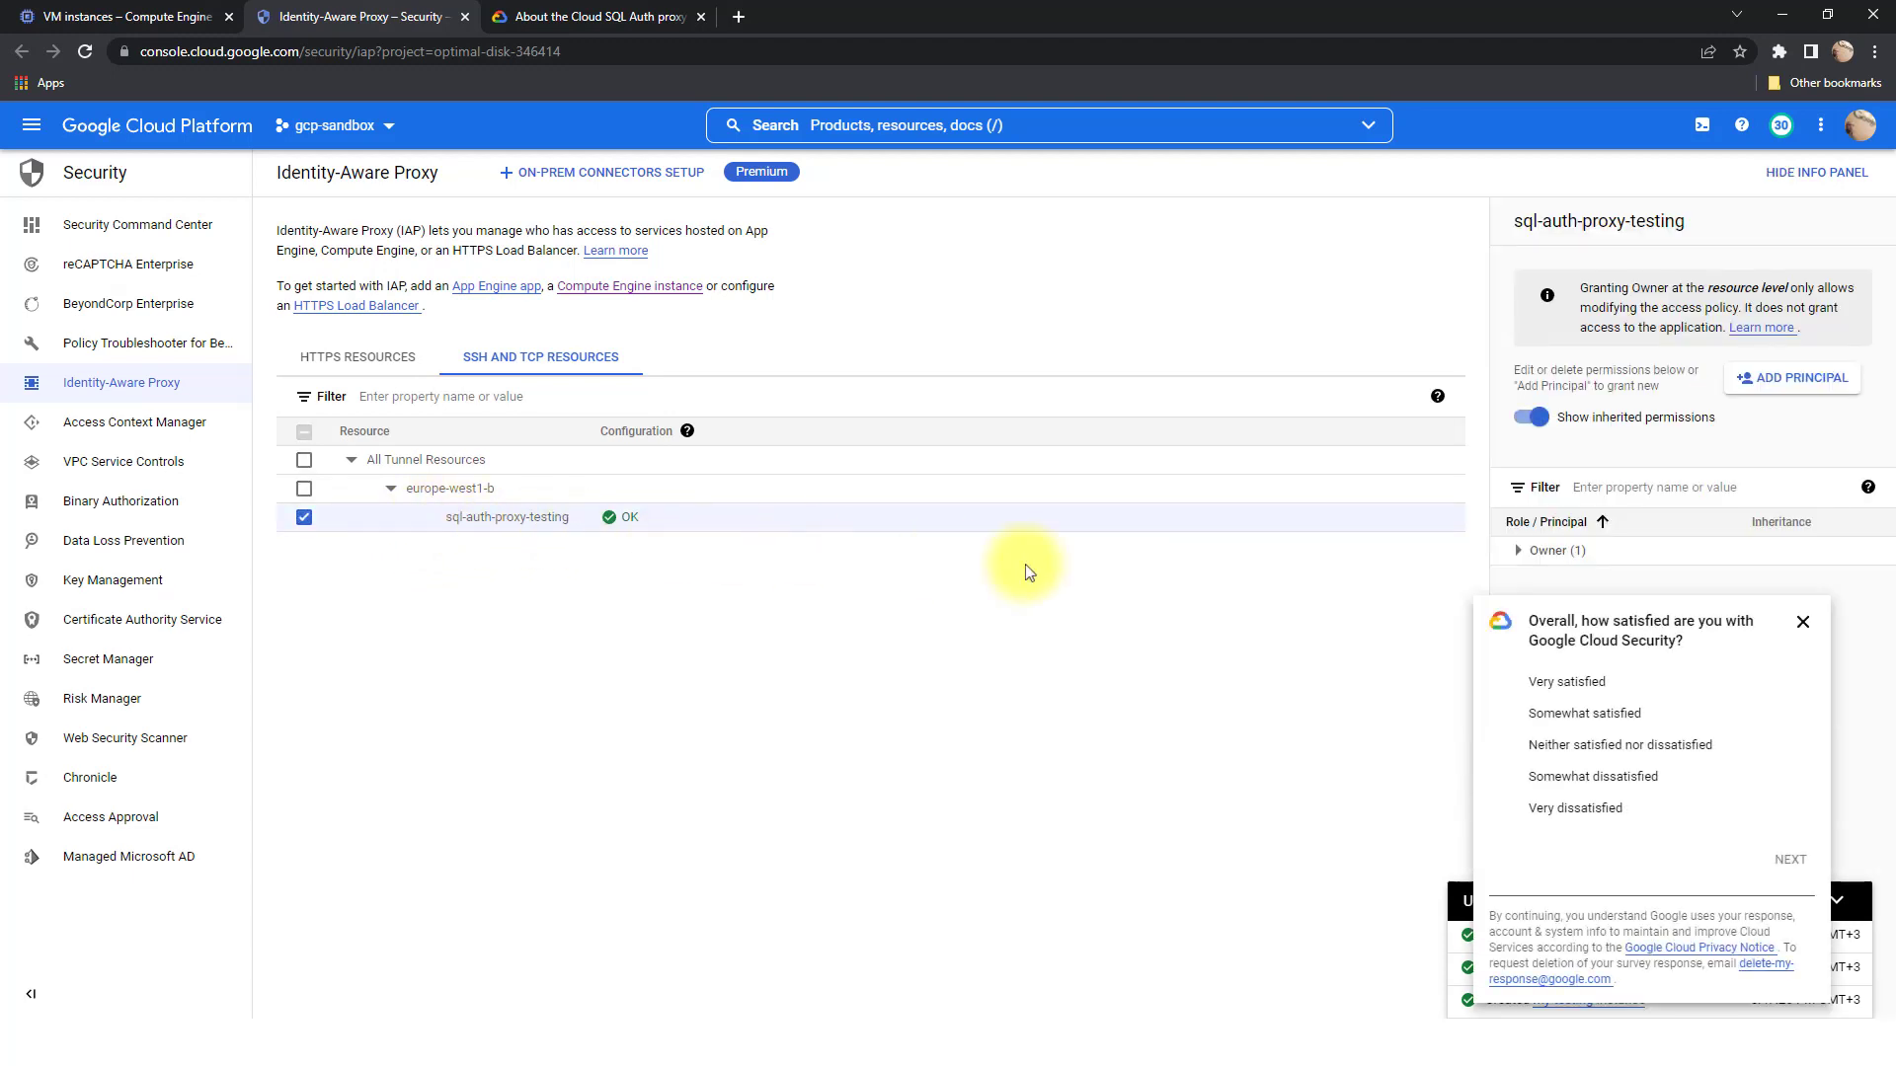
click(1802, 626)
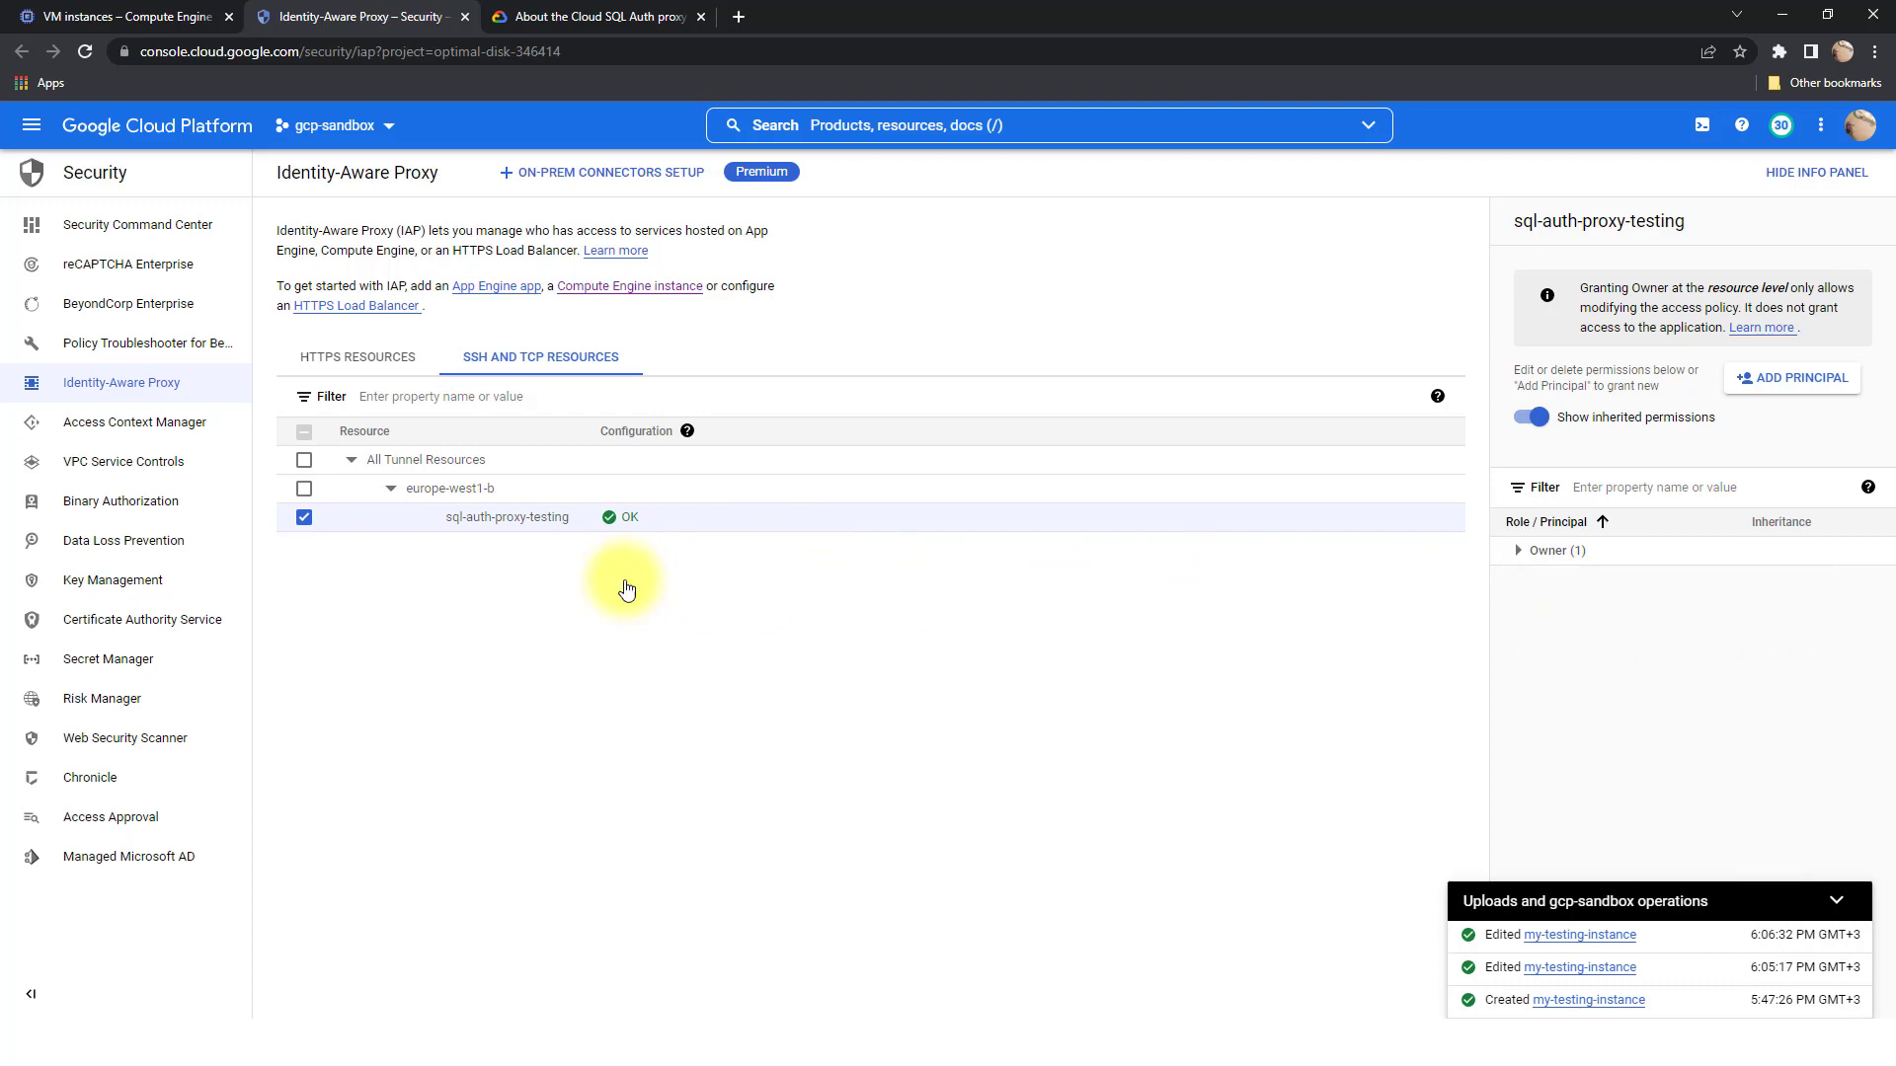
click(37, 131)
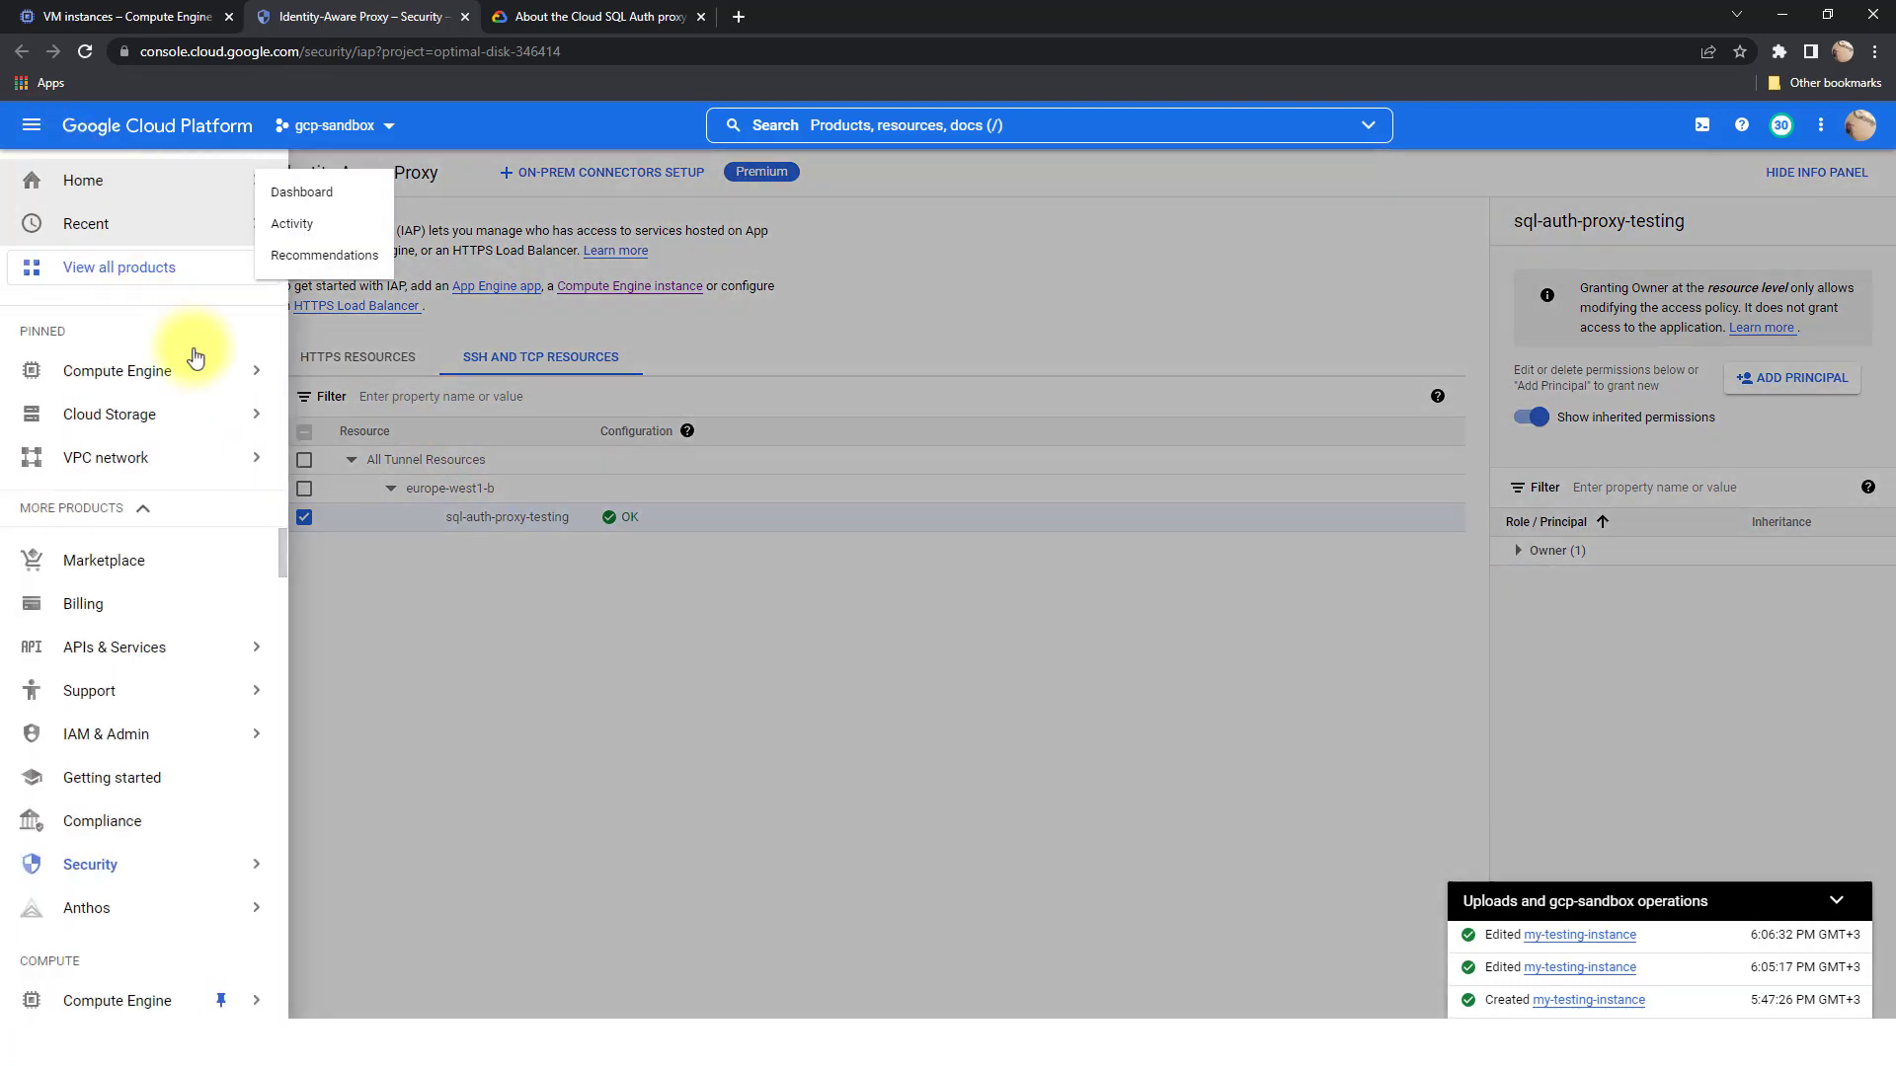
mouse_move(199, 366)
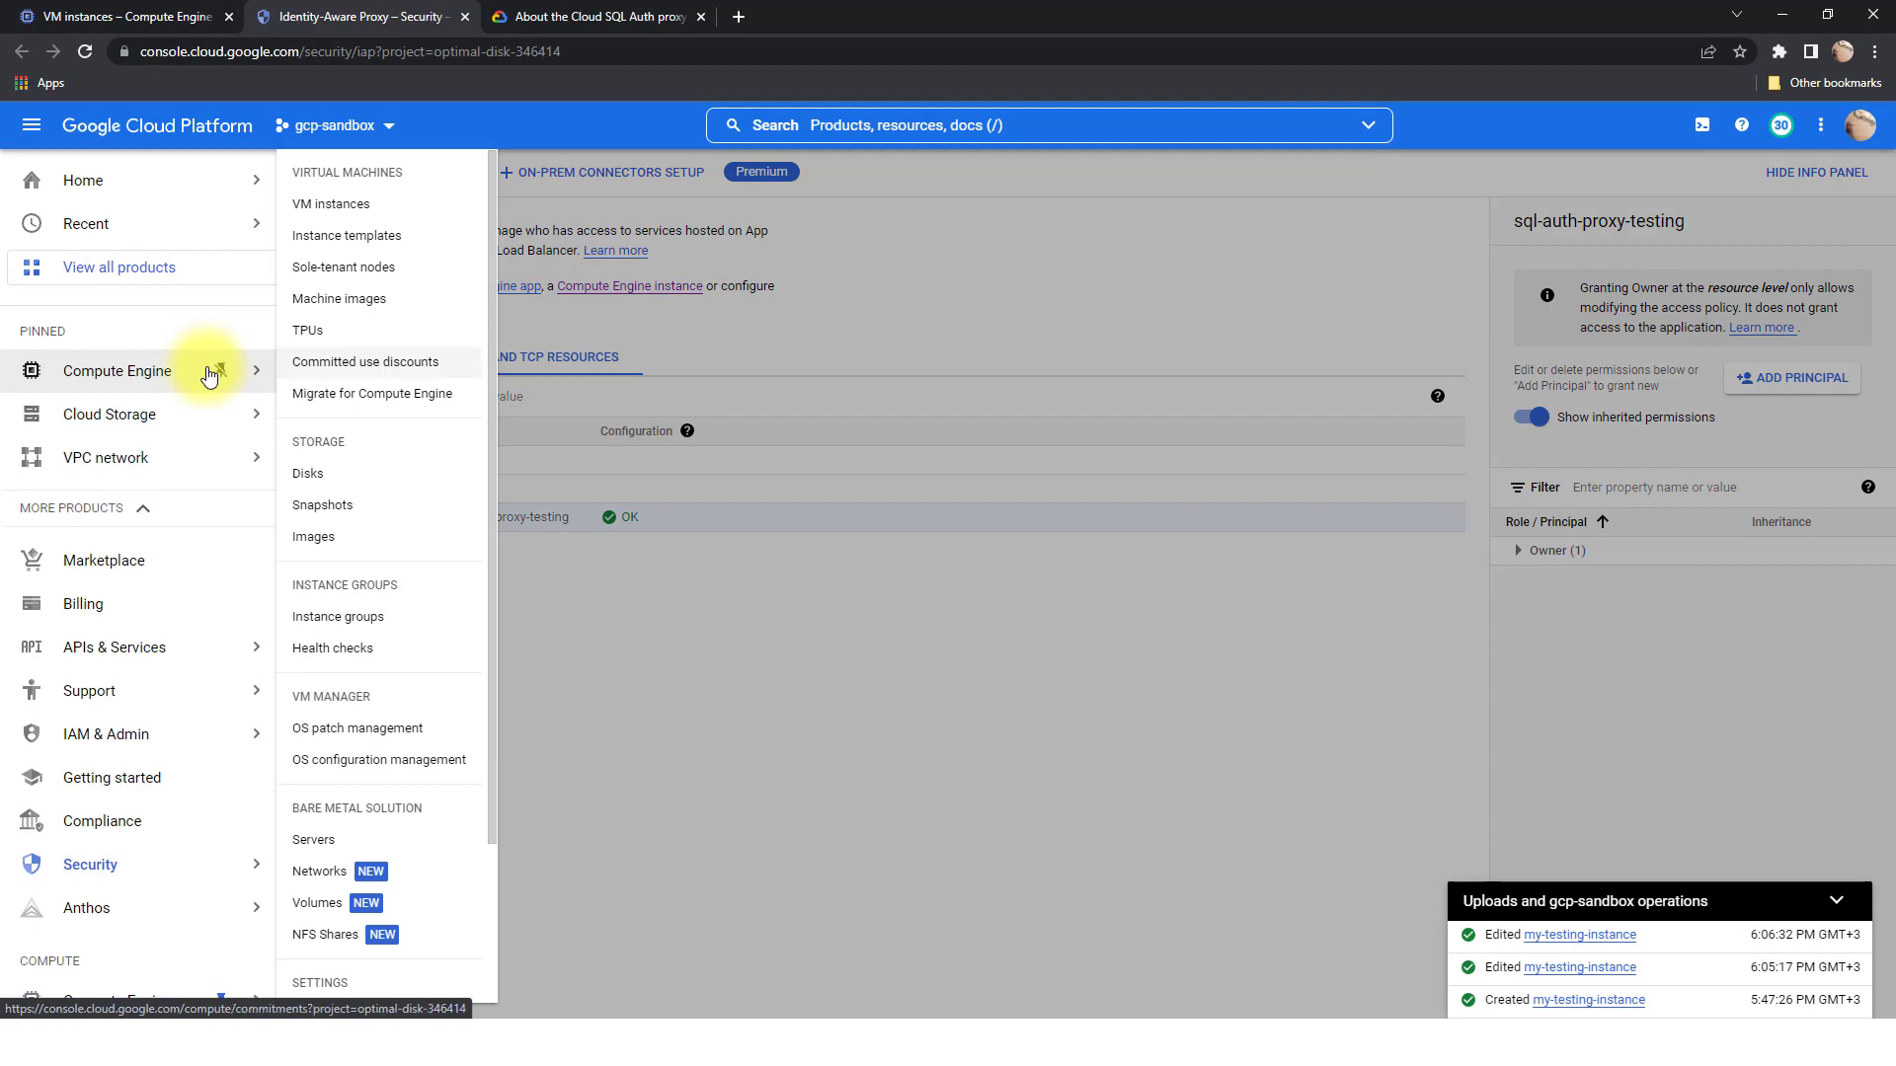
click(802, 351)
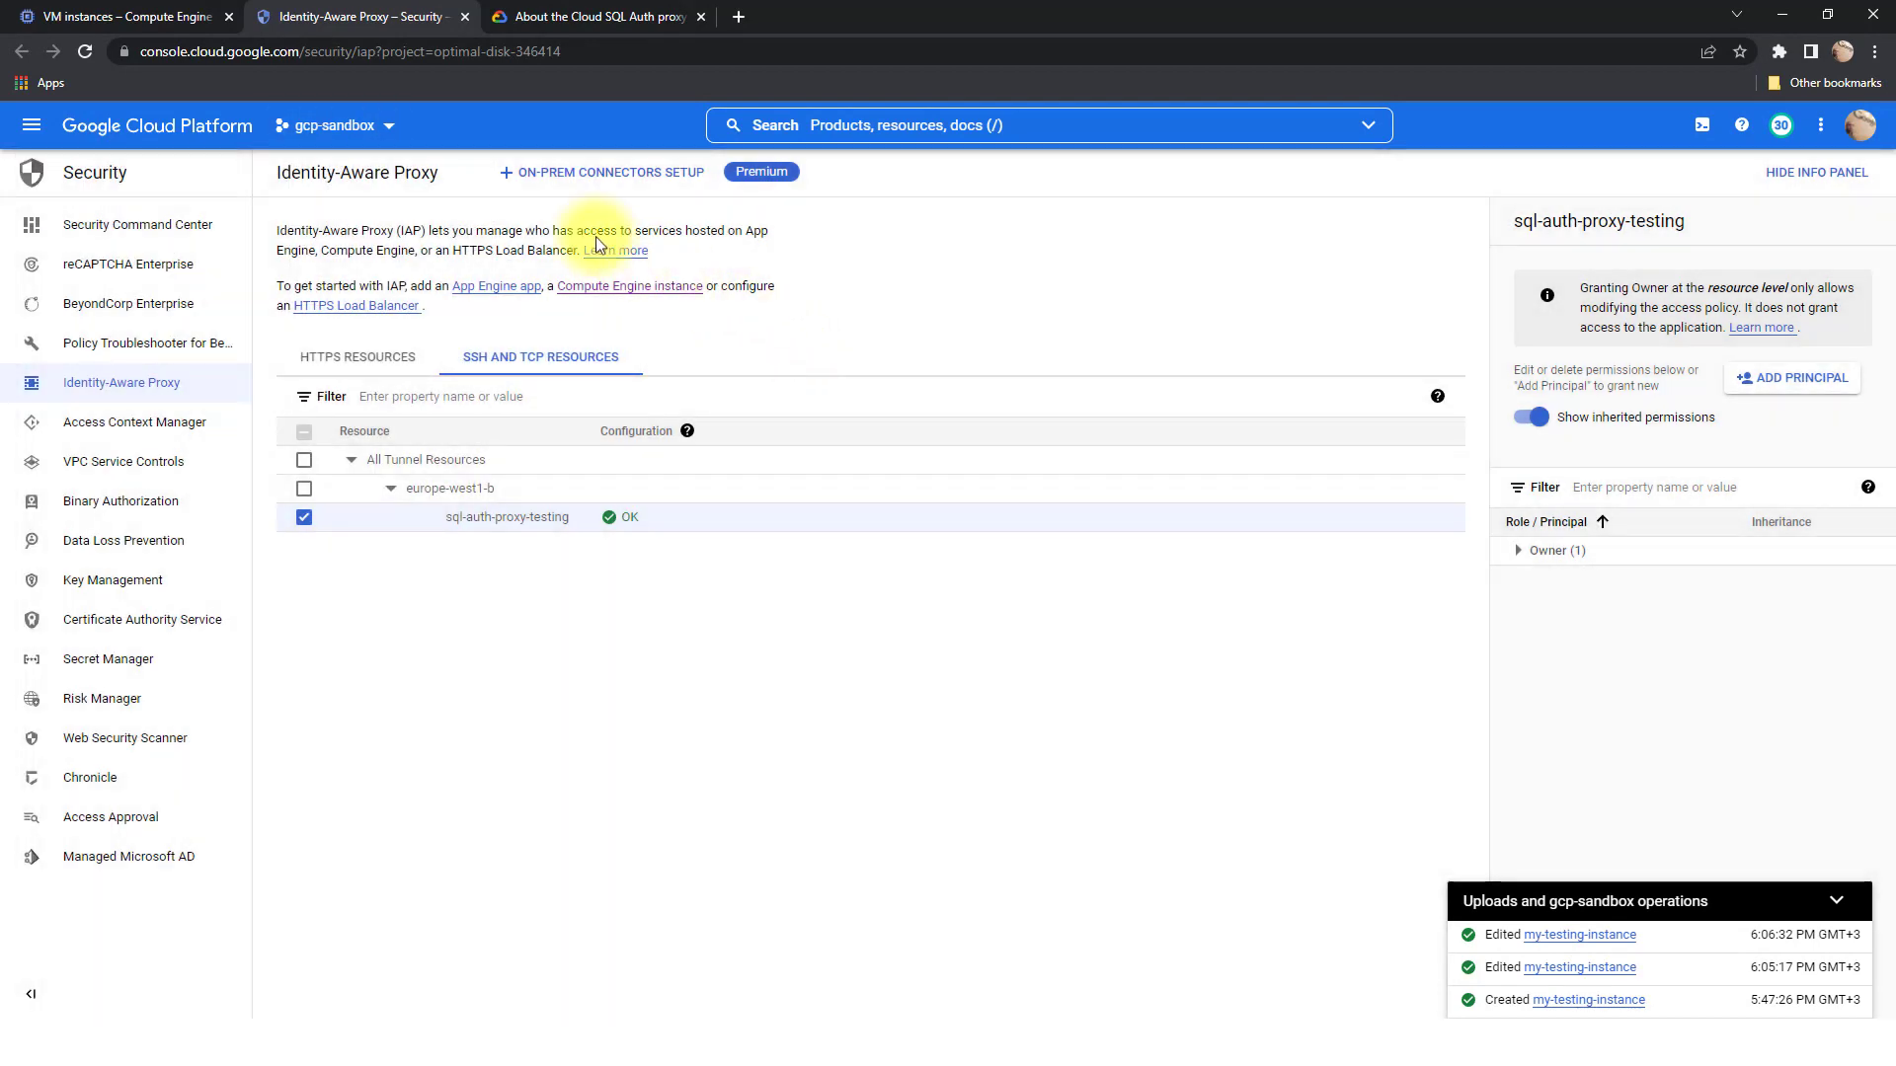
Return to the Compute Engine VM instances page and open a local Windows Command Prompt, placing its window below the instance name
click(170, 14)
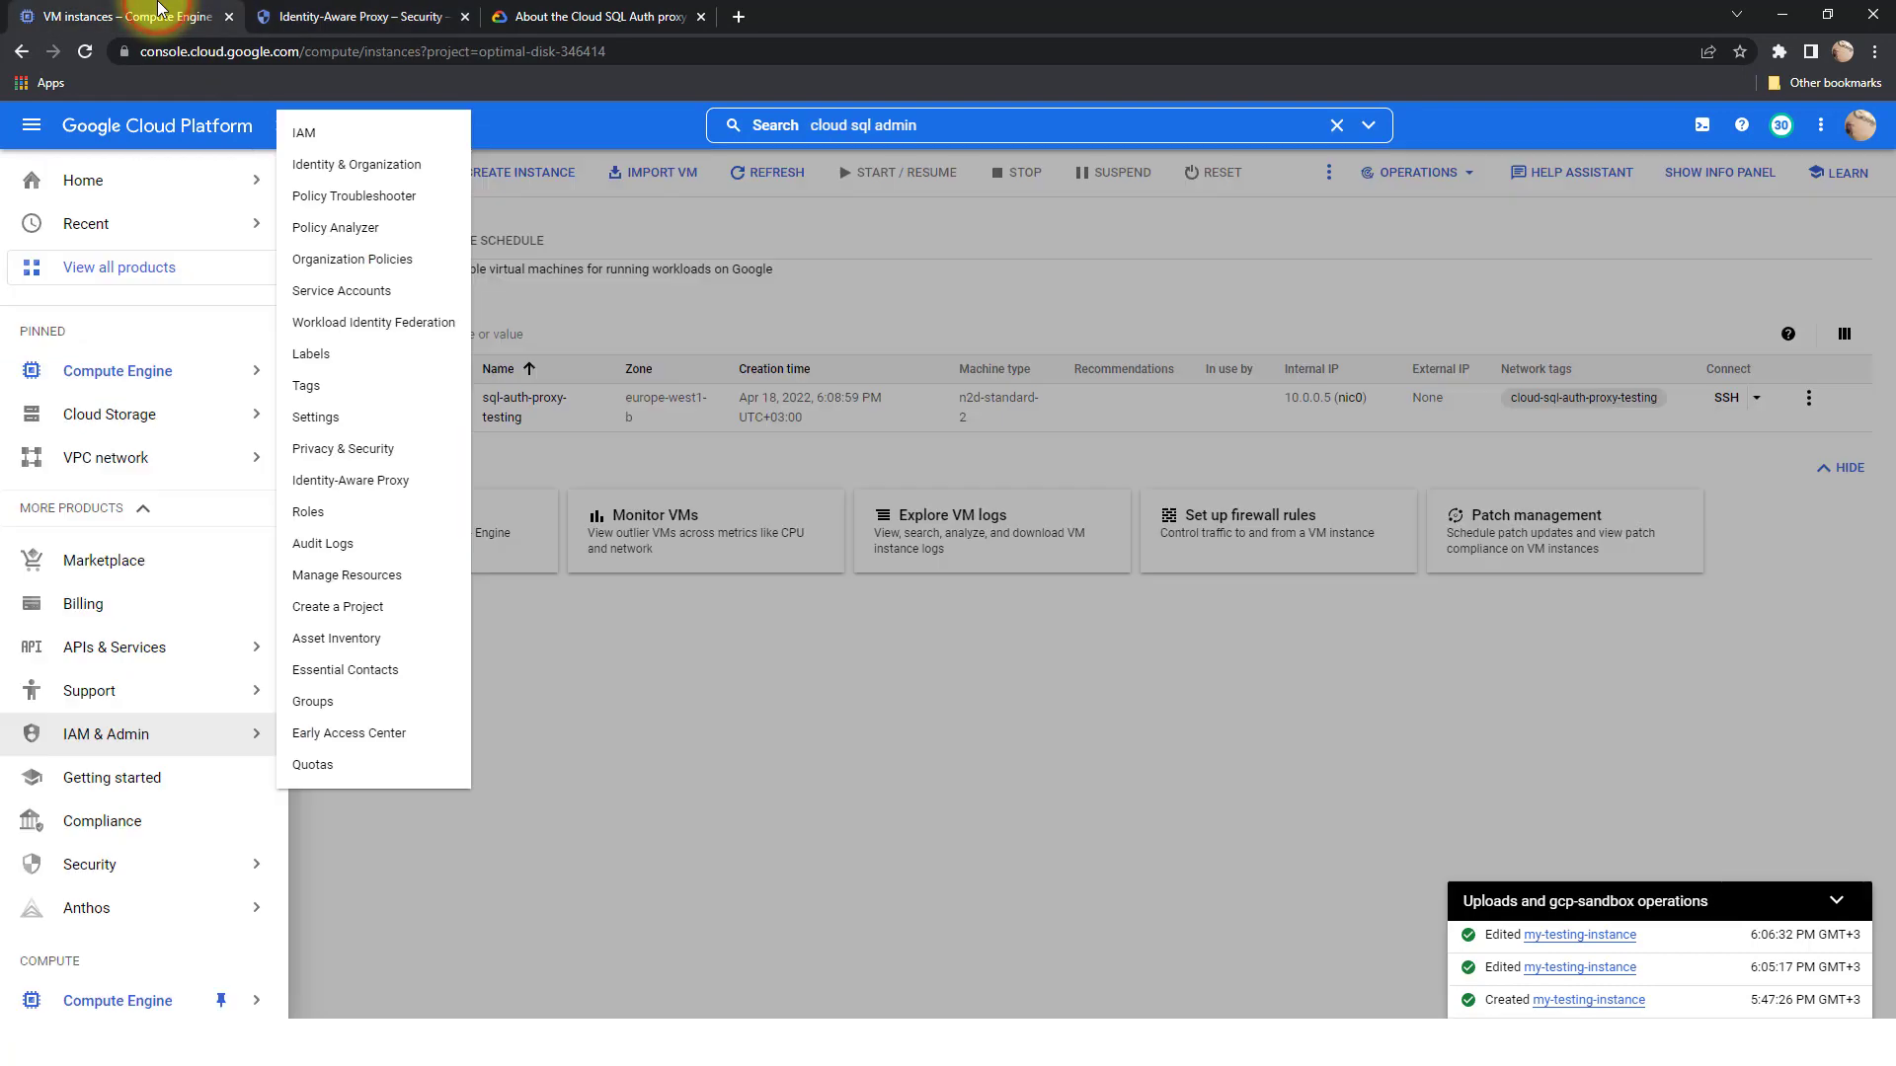
click(899, 701)
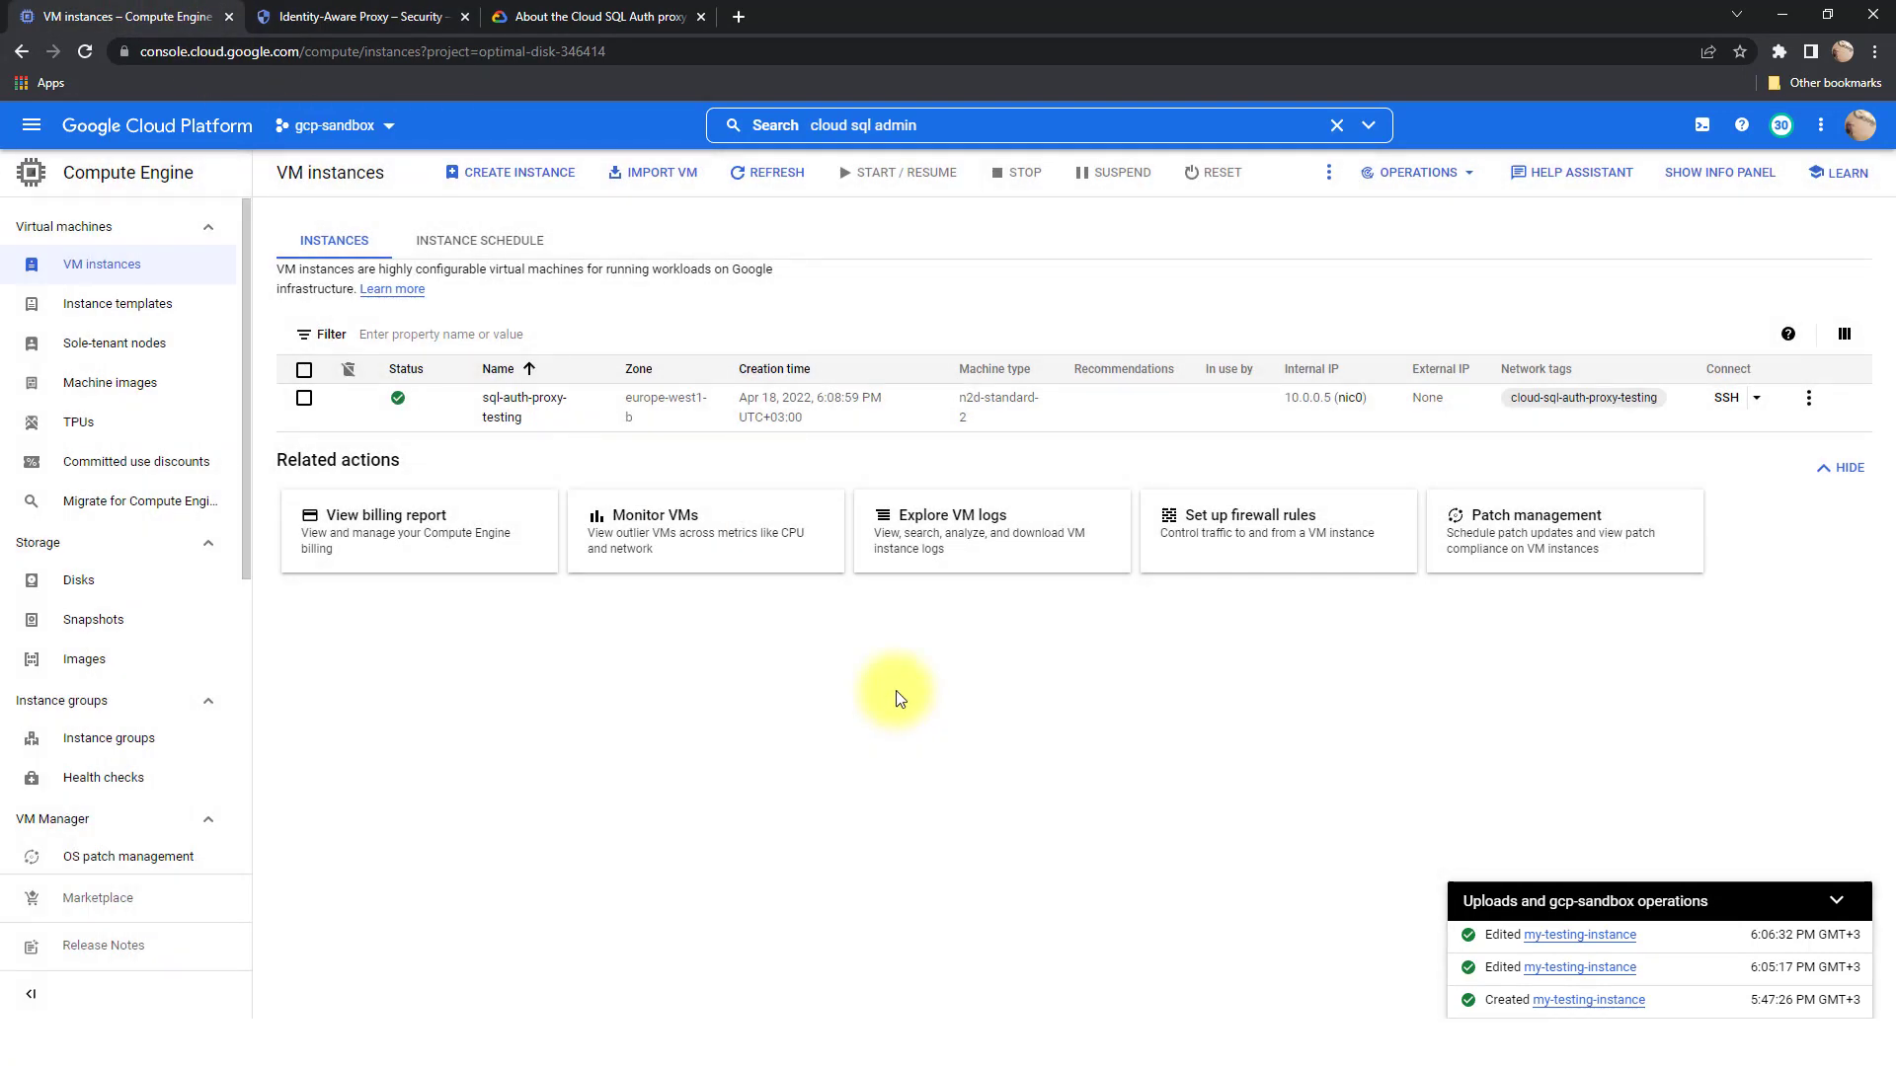
key(super+r)
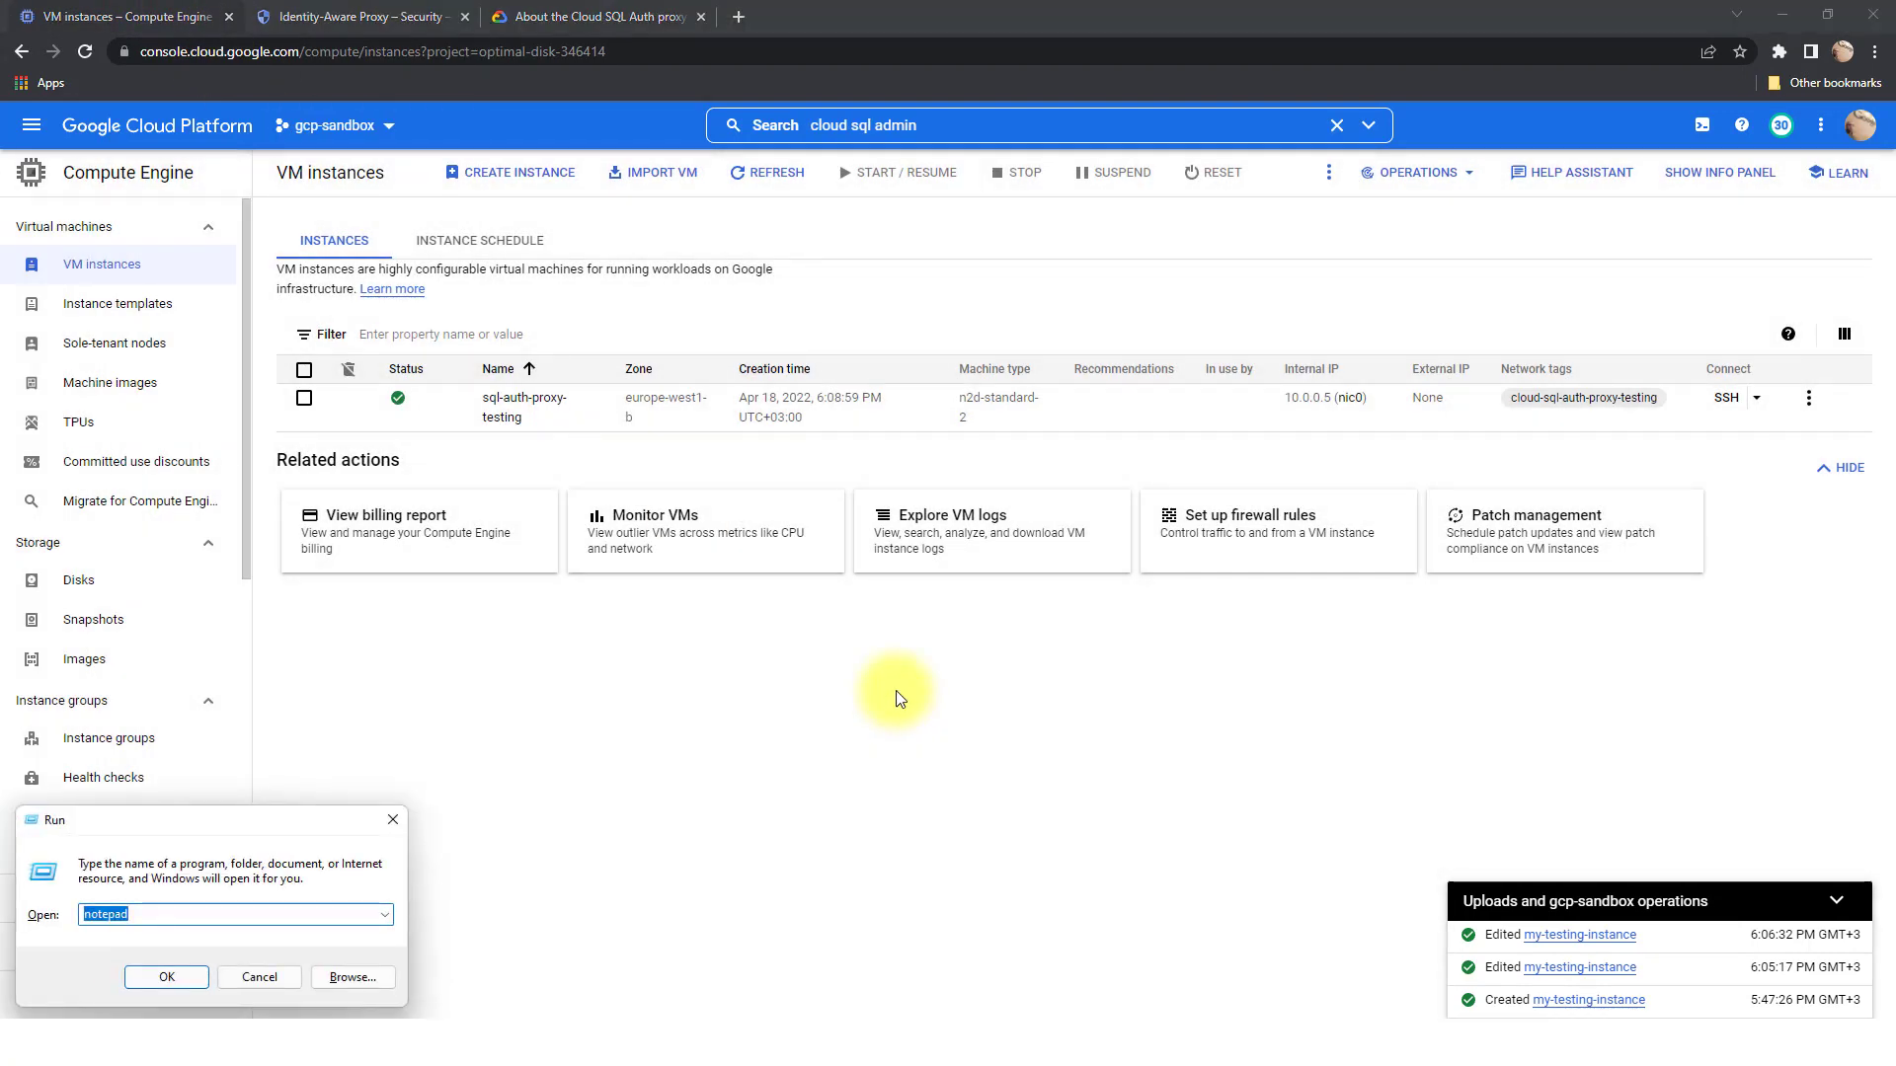
text(cmd)
key(Return)
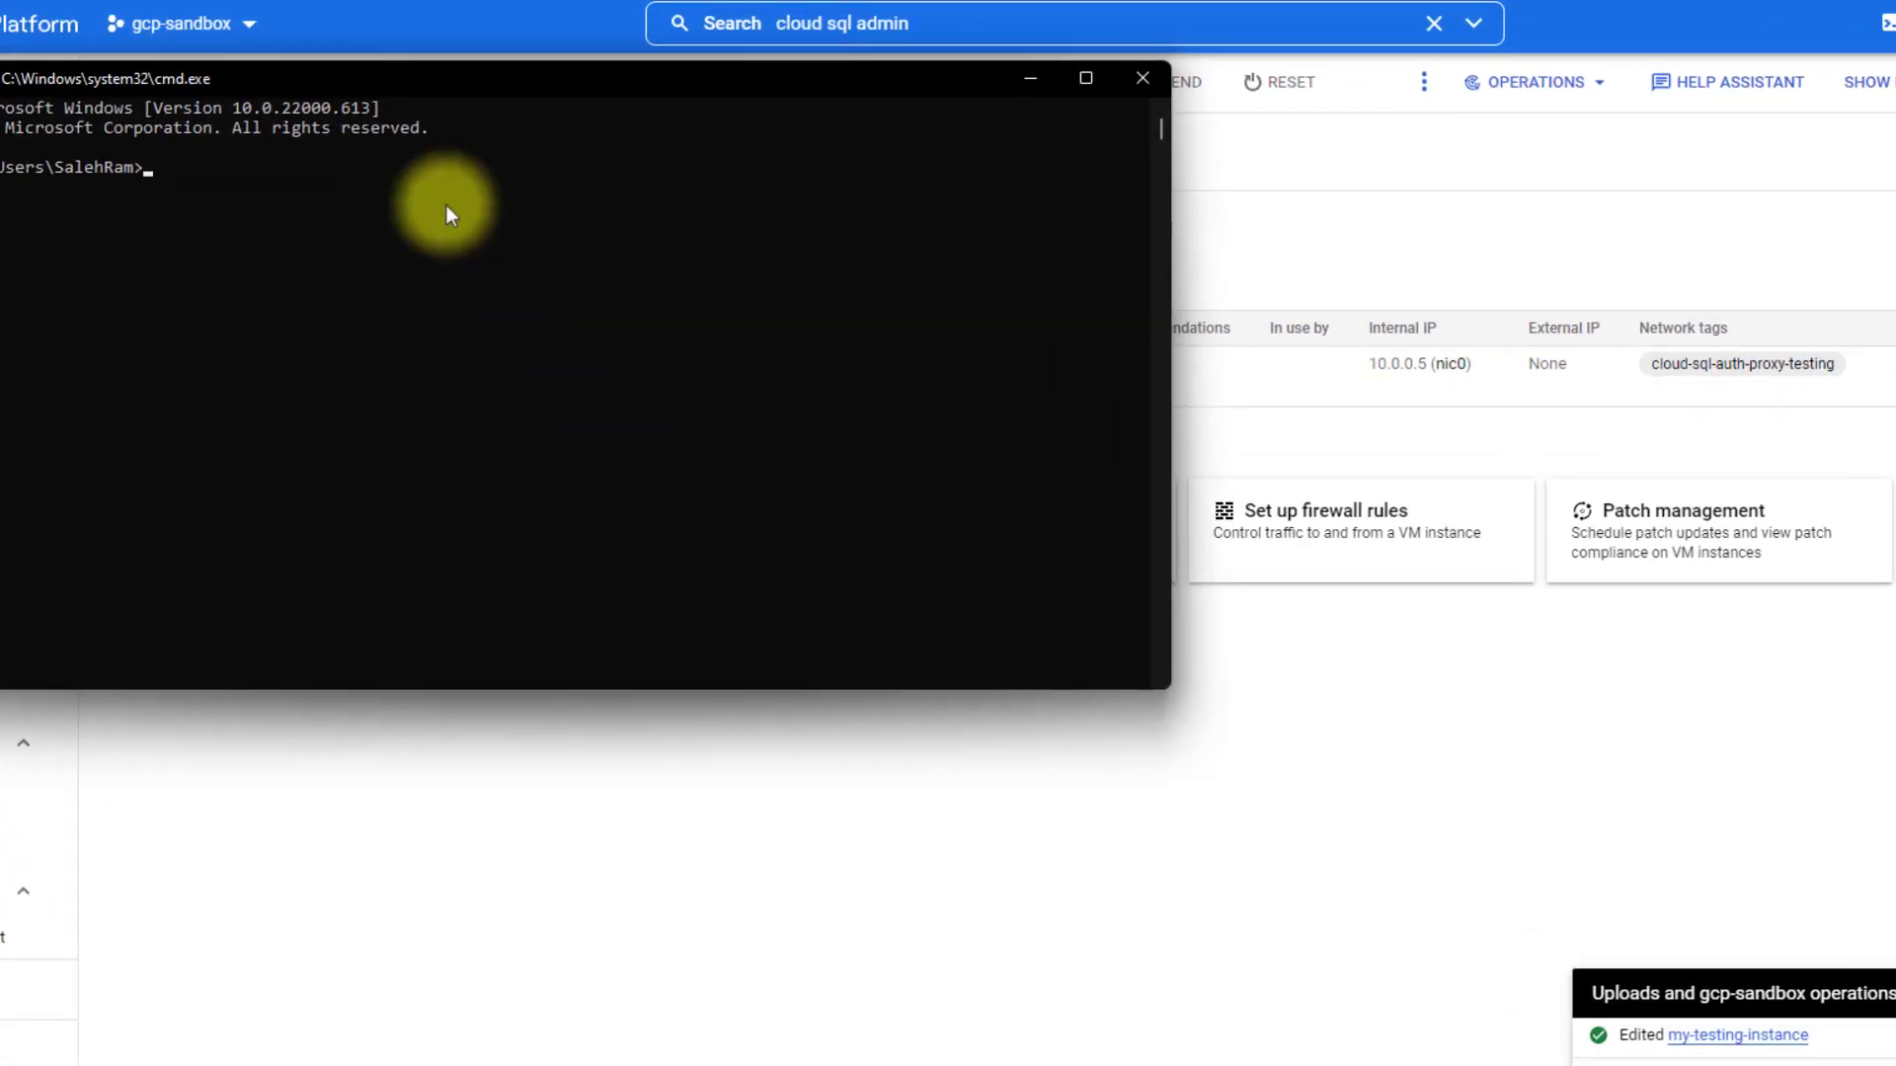
drag(418, 115, 863, 335)
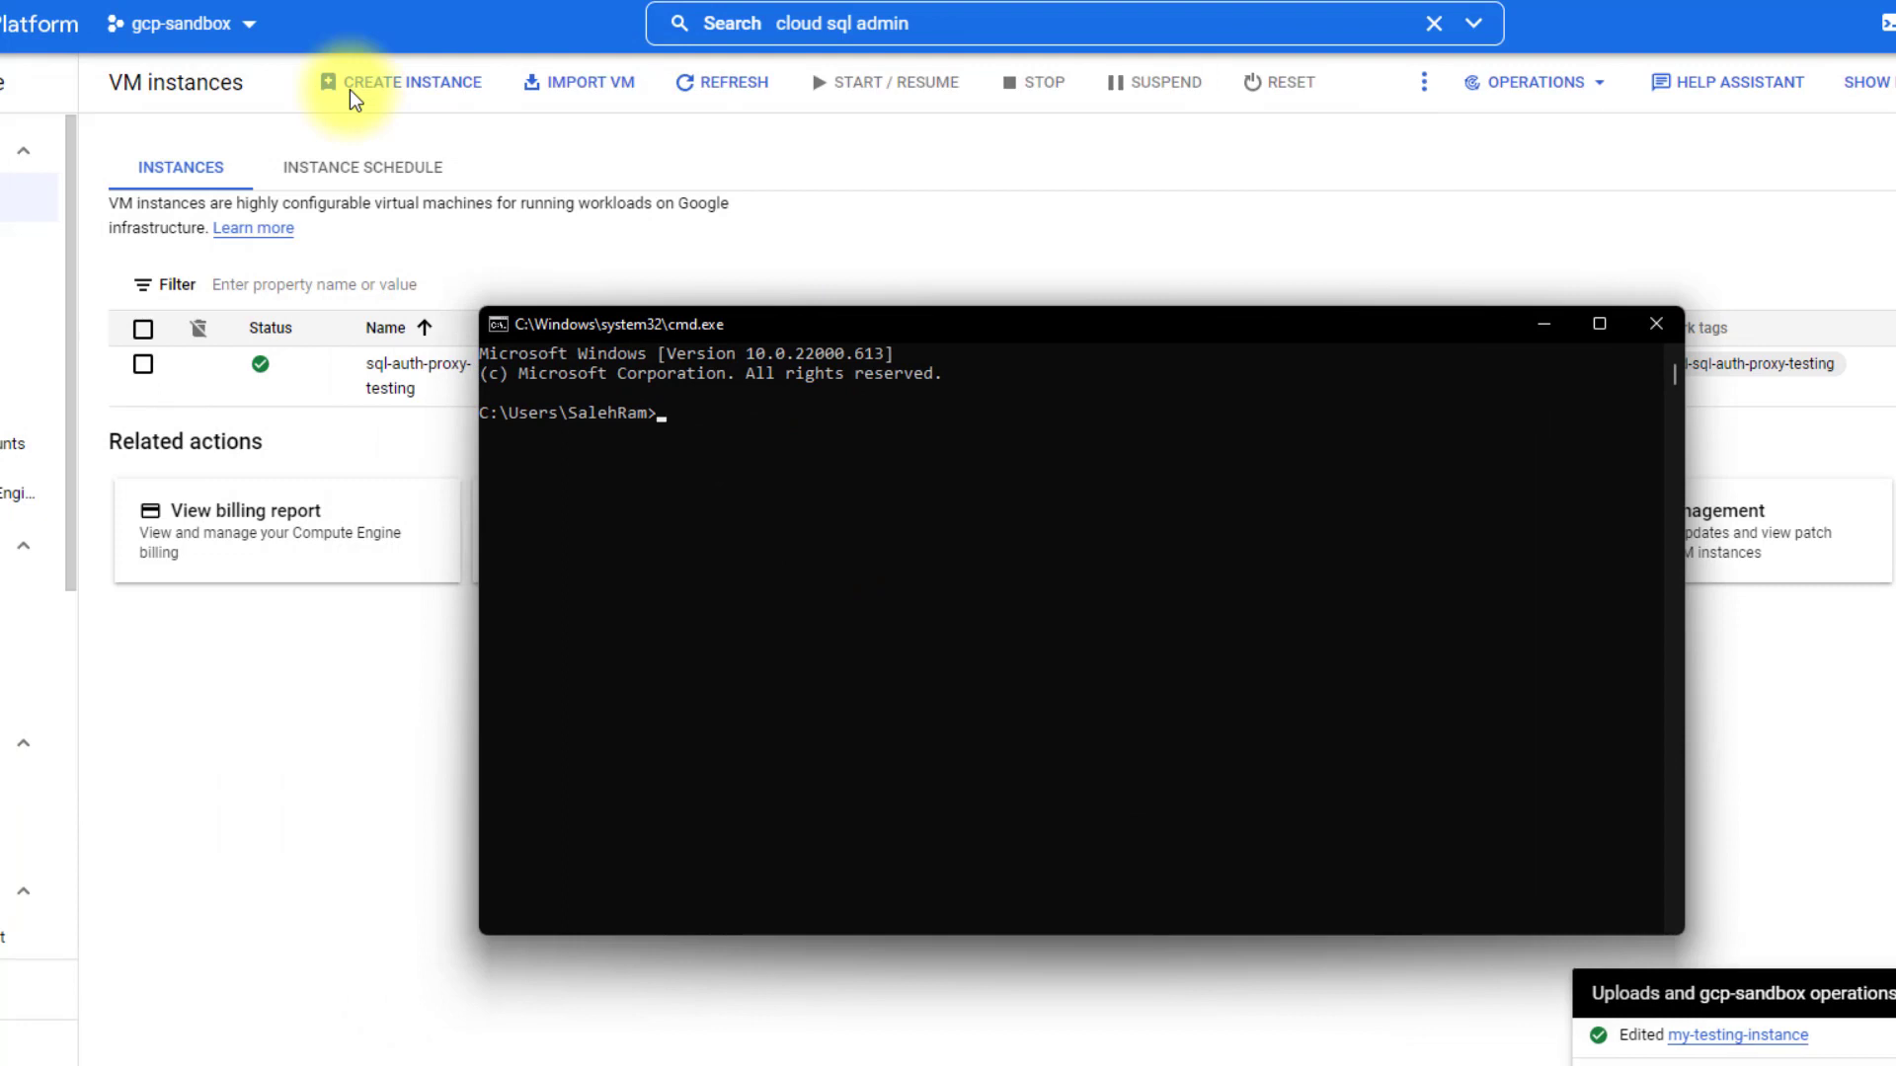
Enter gcloud compute start-iap-tunnel sql-auth-proxy-testing at the command prompt without running it
text(gcloud comp)
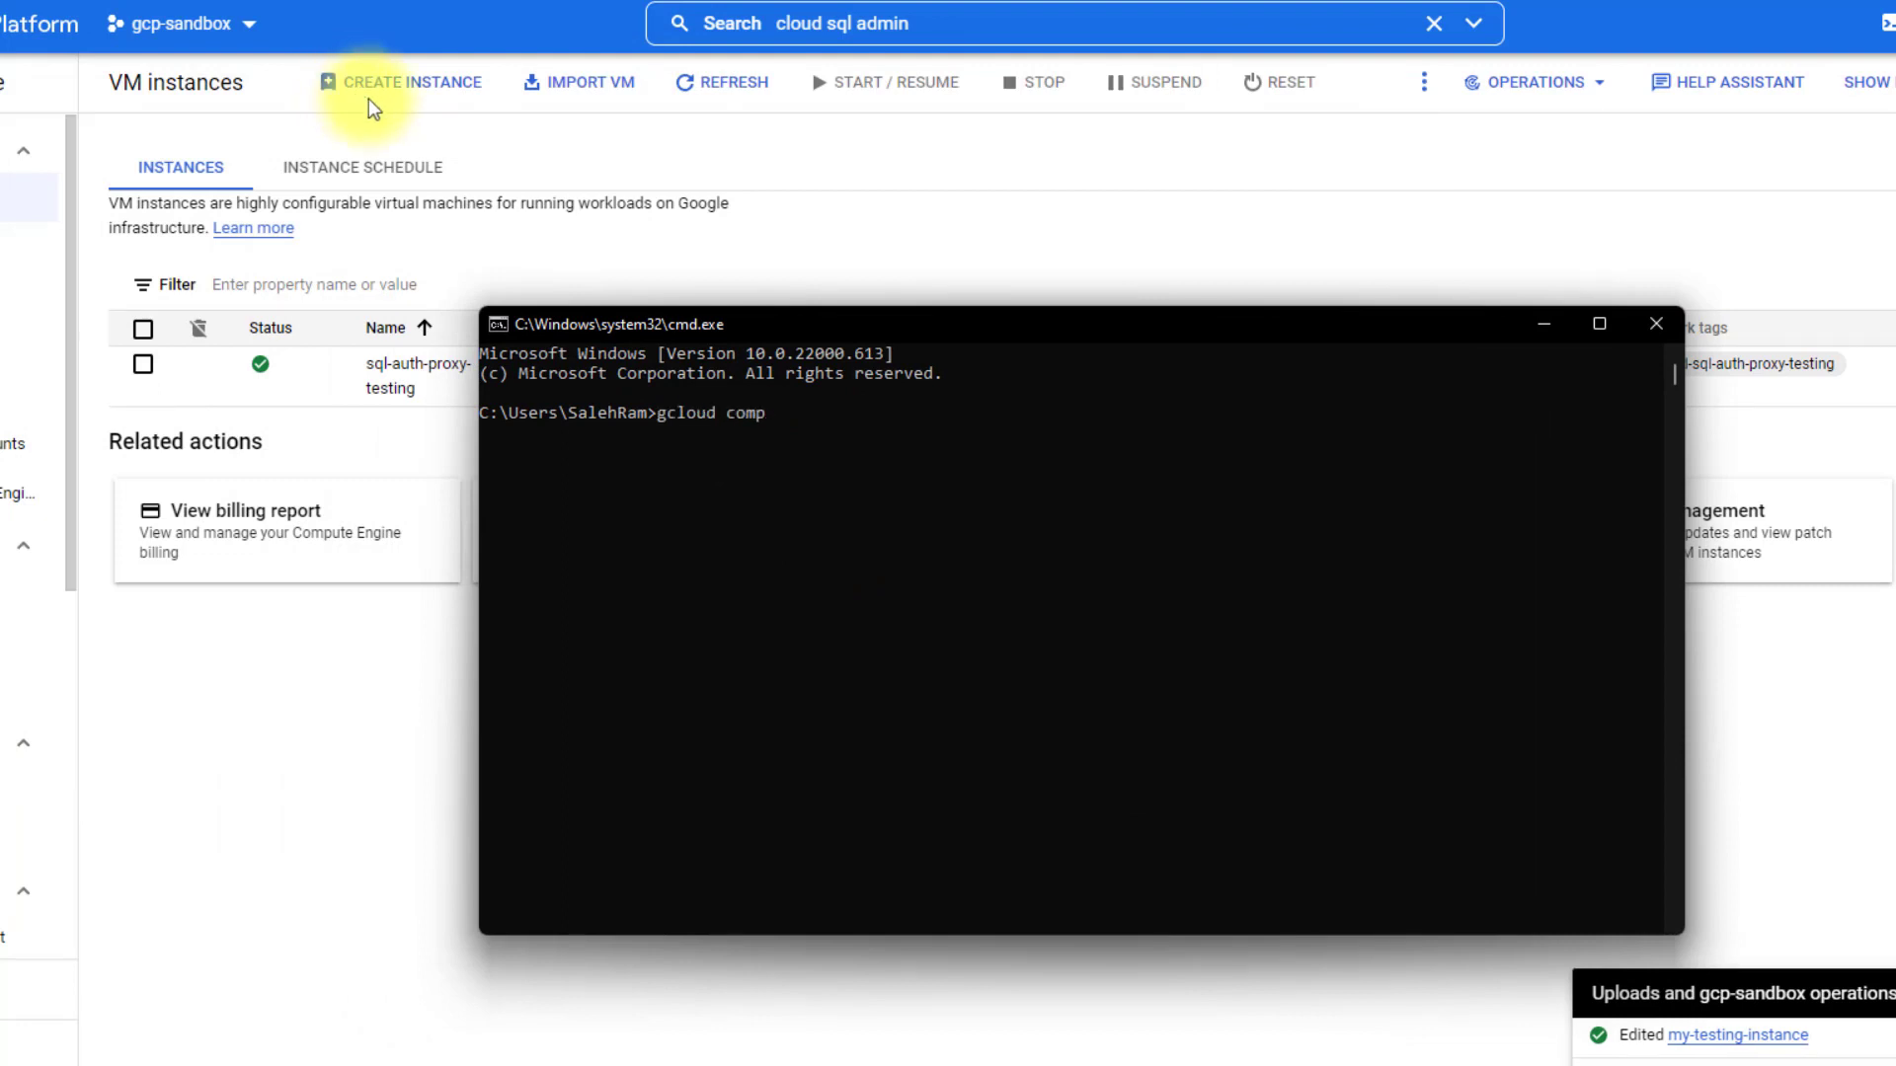
text(ute start)
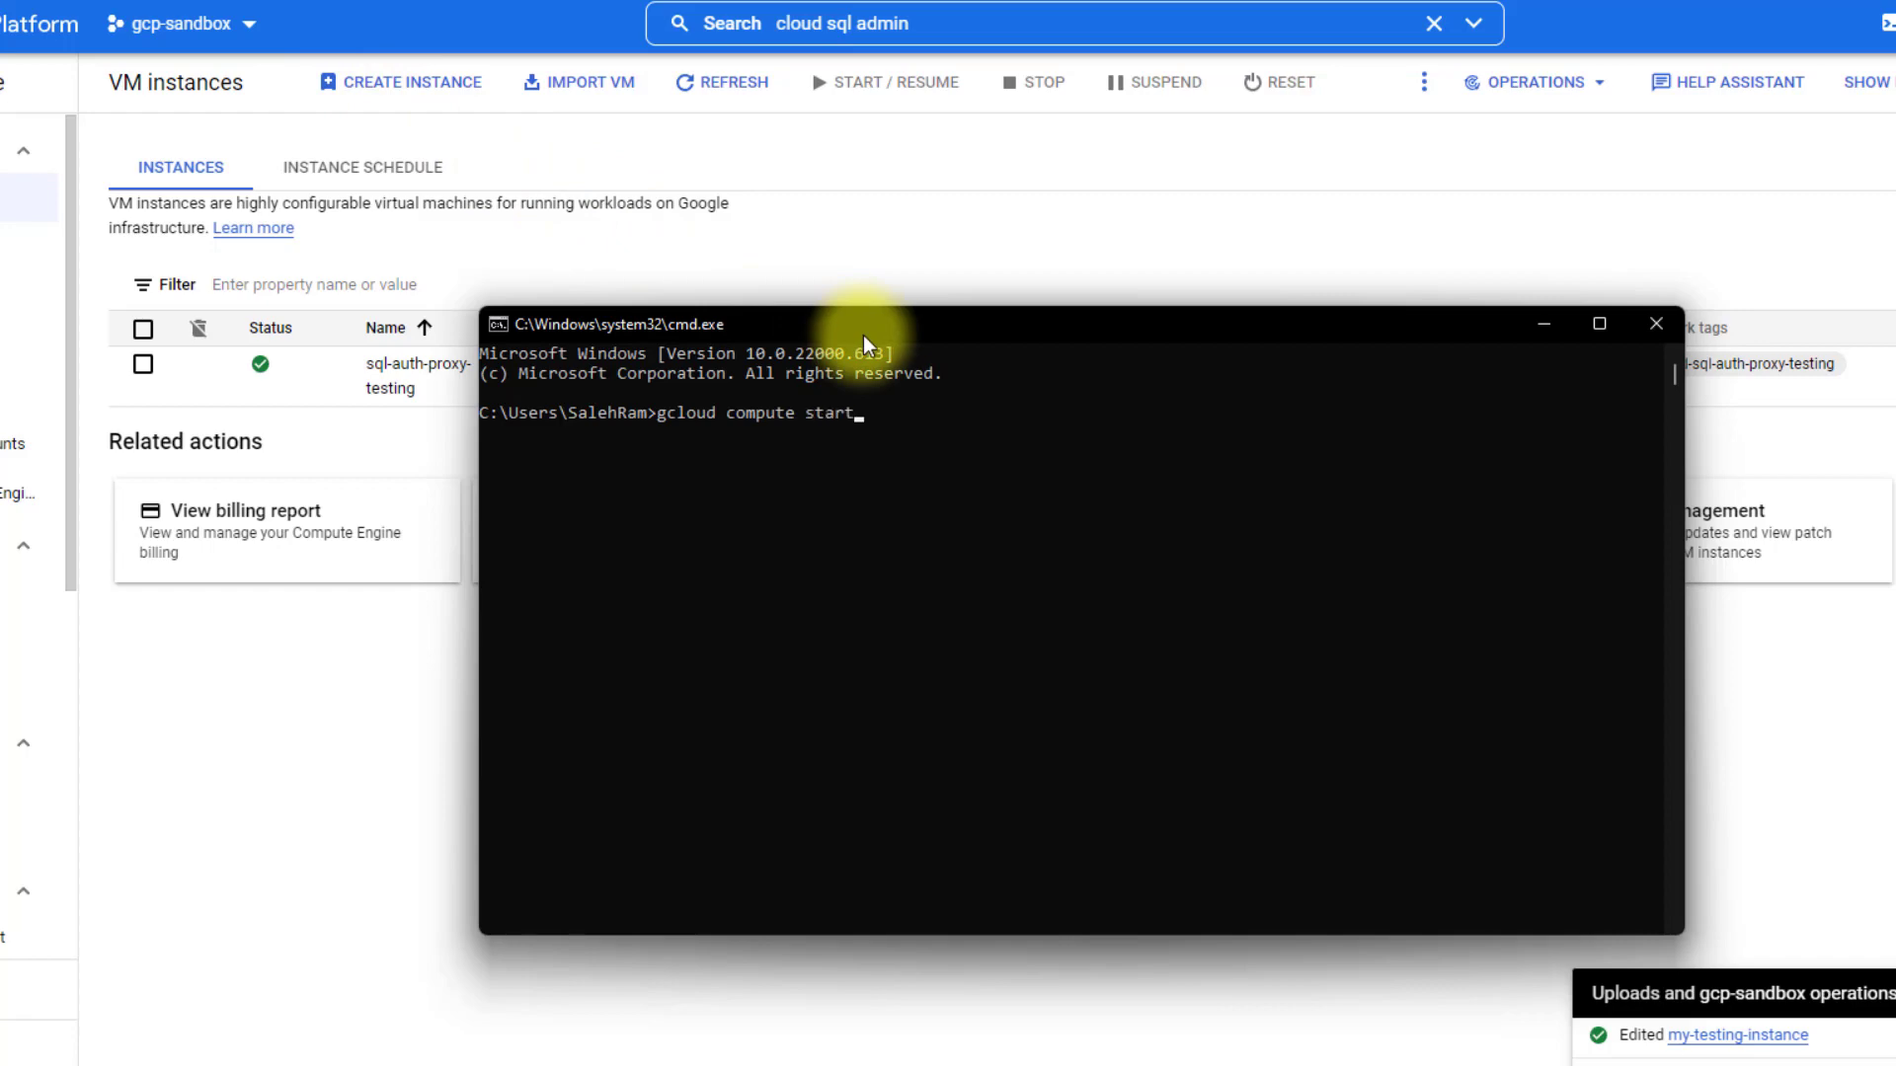
text(-iap-tunnel)
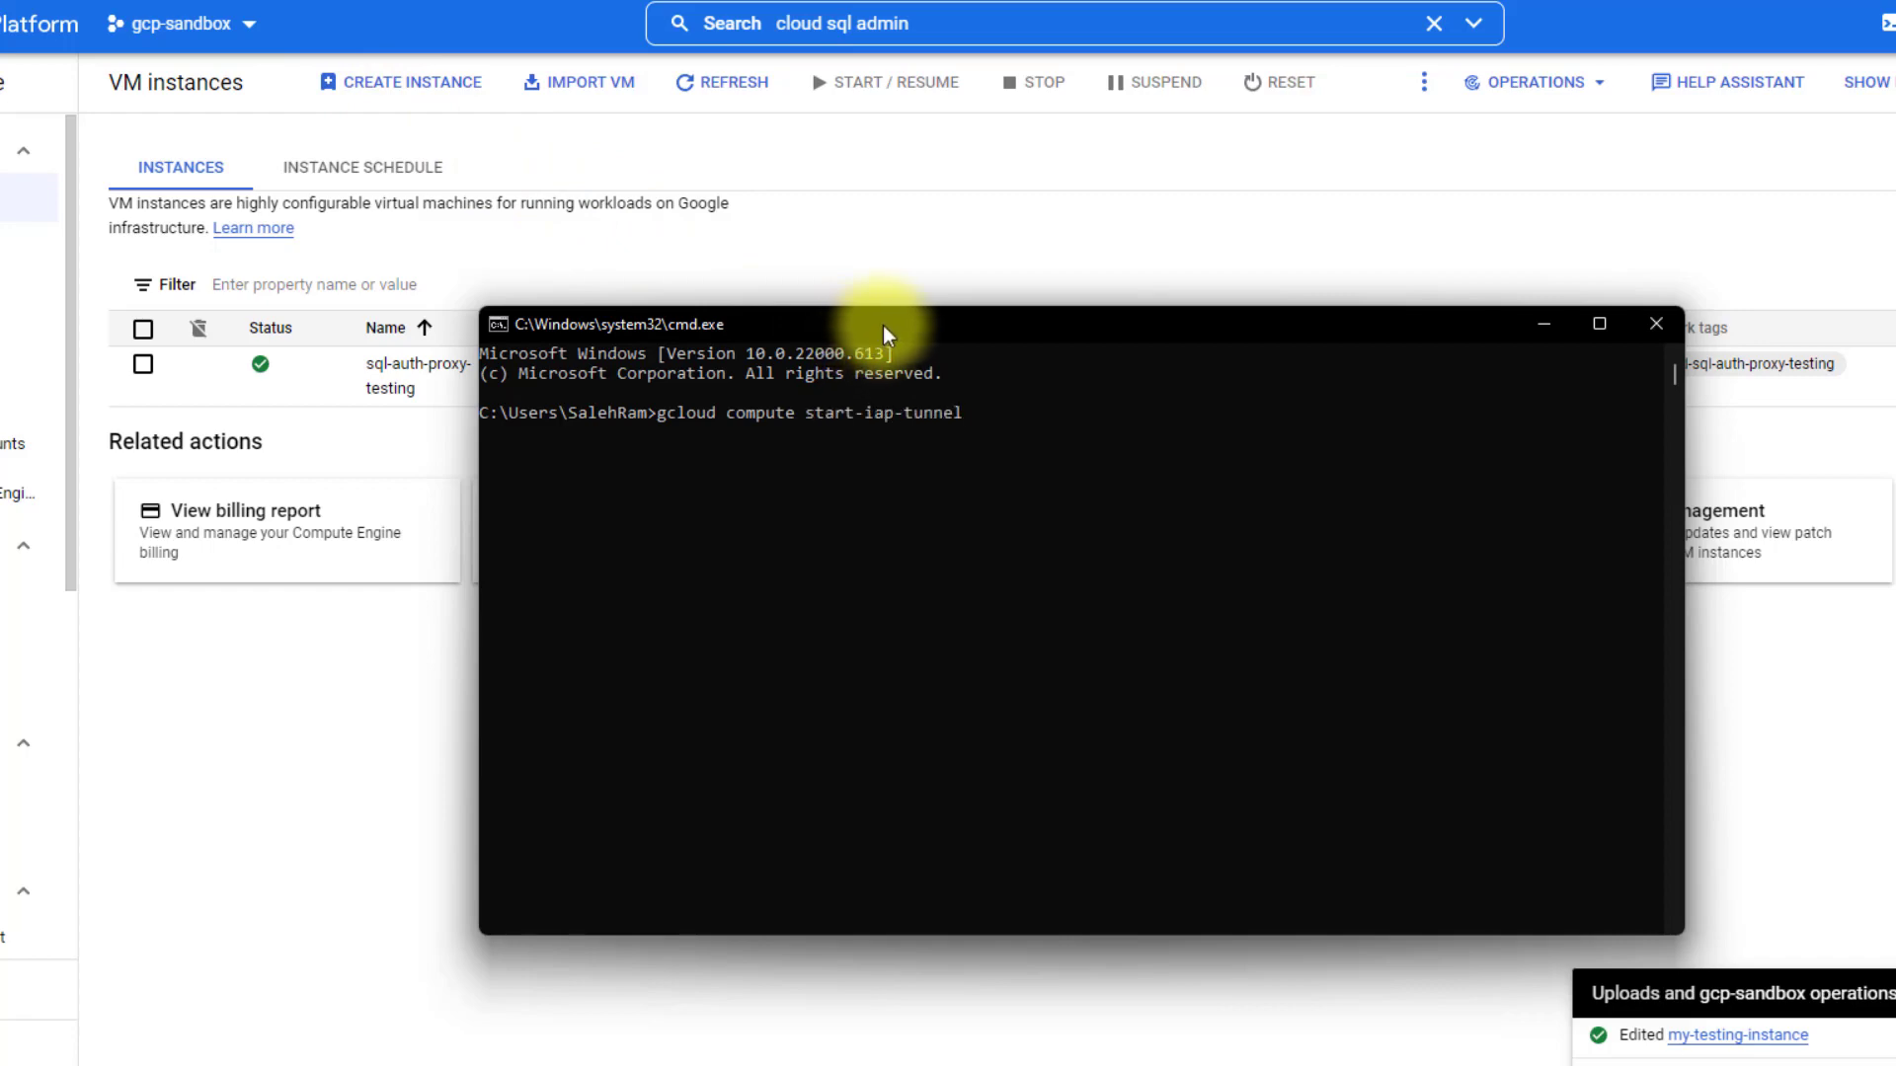
drag(892, 325, 951, 367)
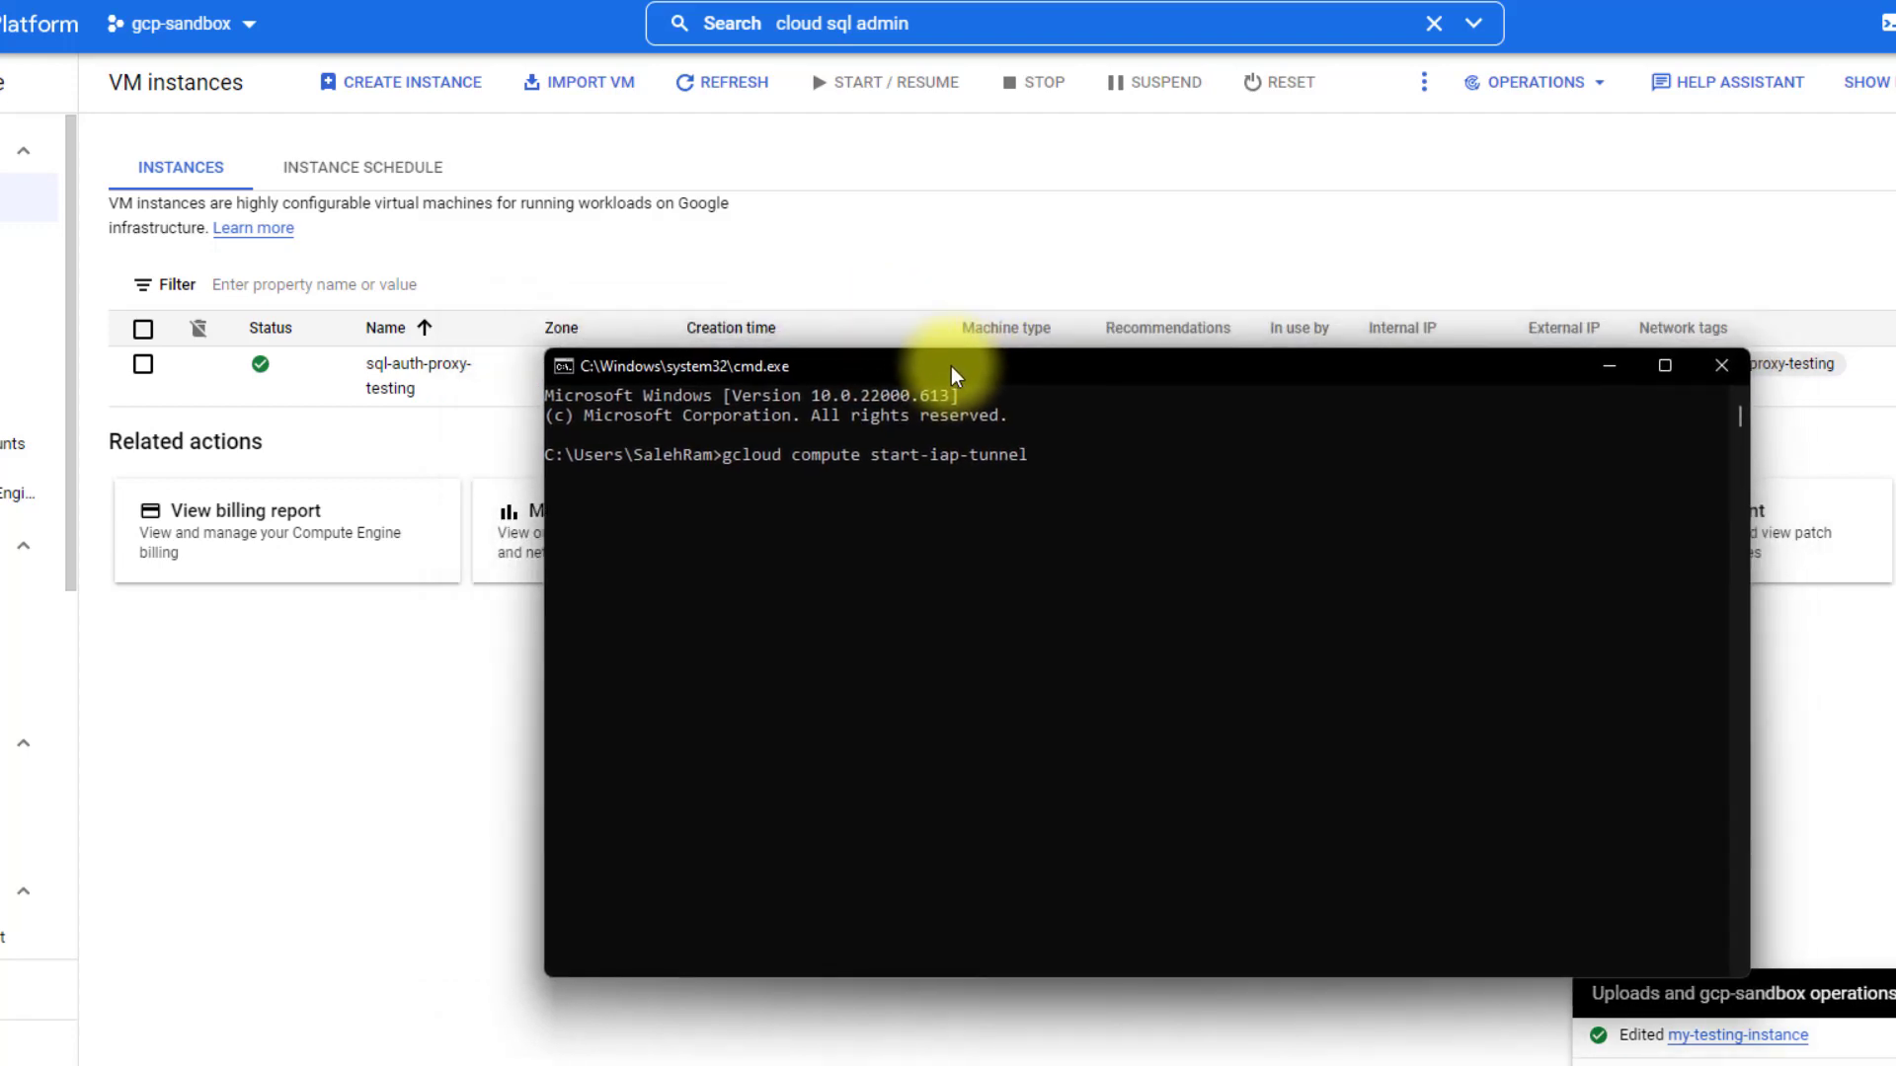
text(sql)
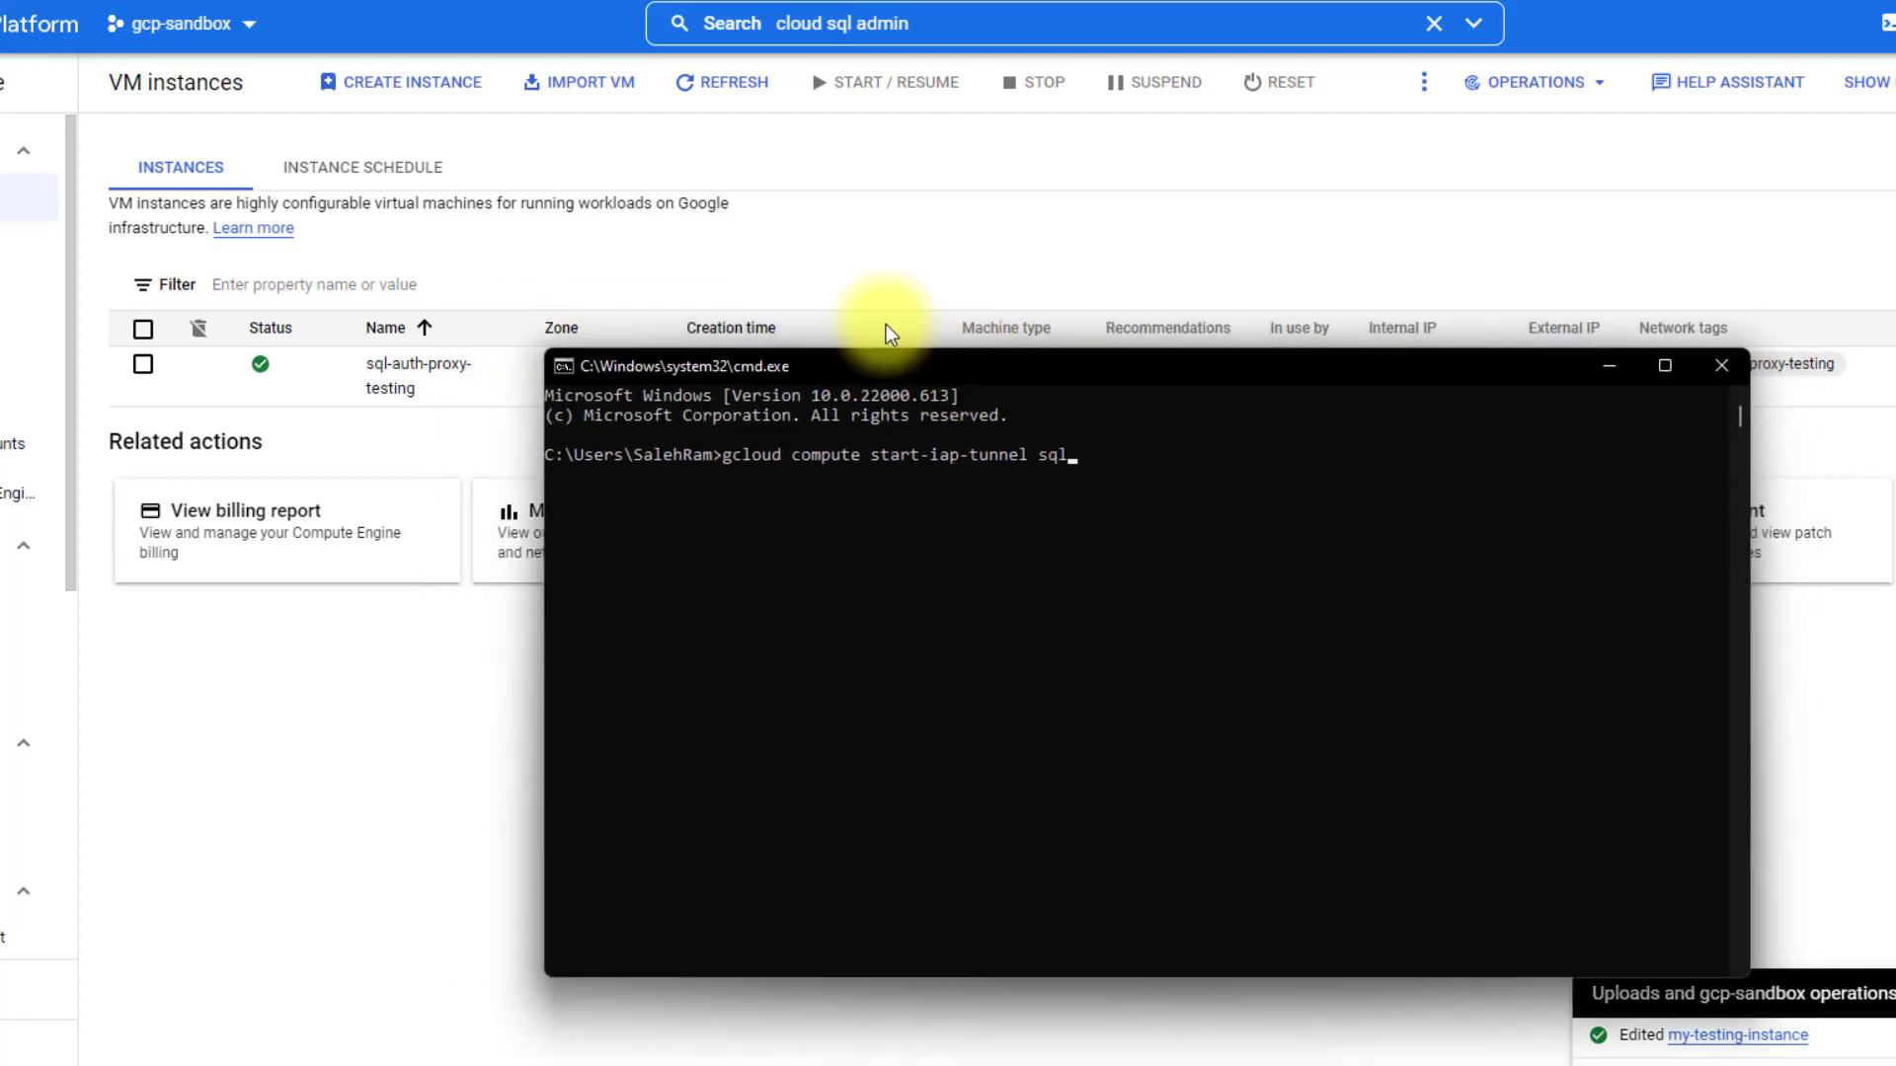
text(-auth-proxy-testing)
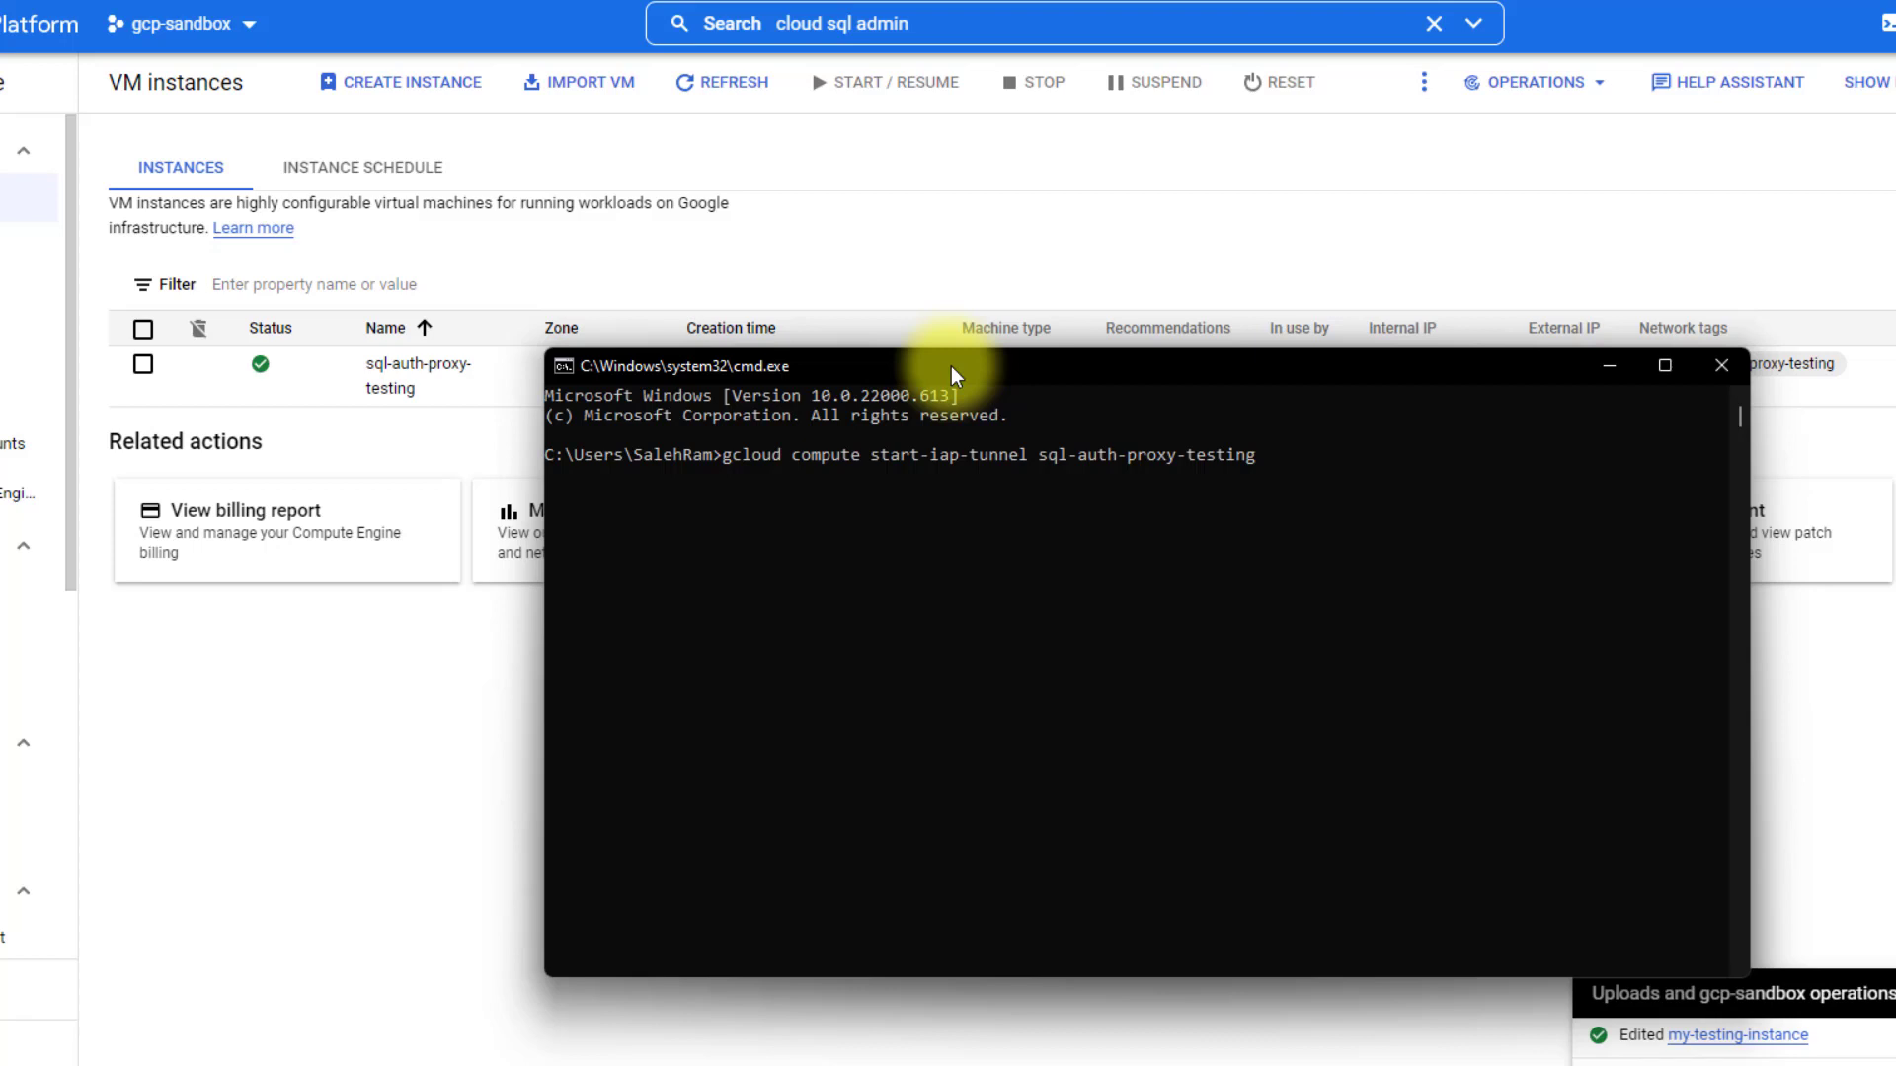
Append port 3306 and --local-host-port=localhost:3306 to the tunnel command, and move the window clear of the instance's zone
text( 3)
text(--local-host-port-localhost)
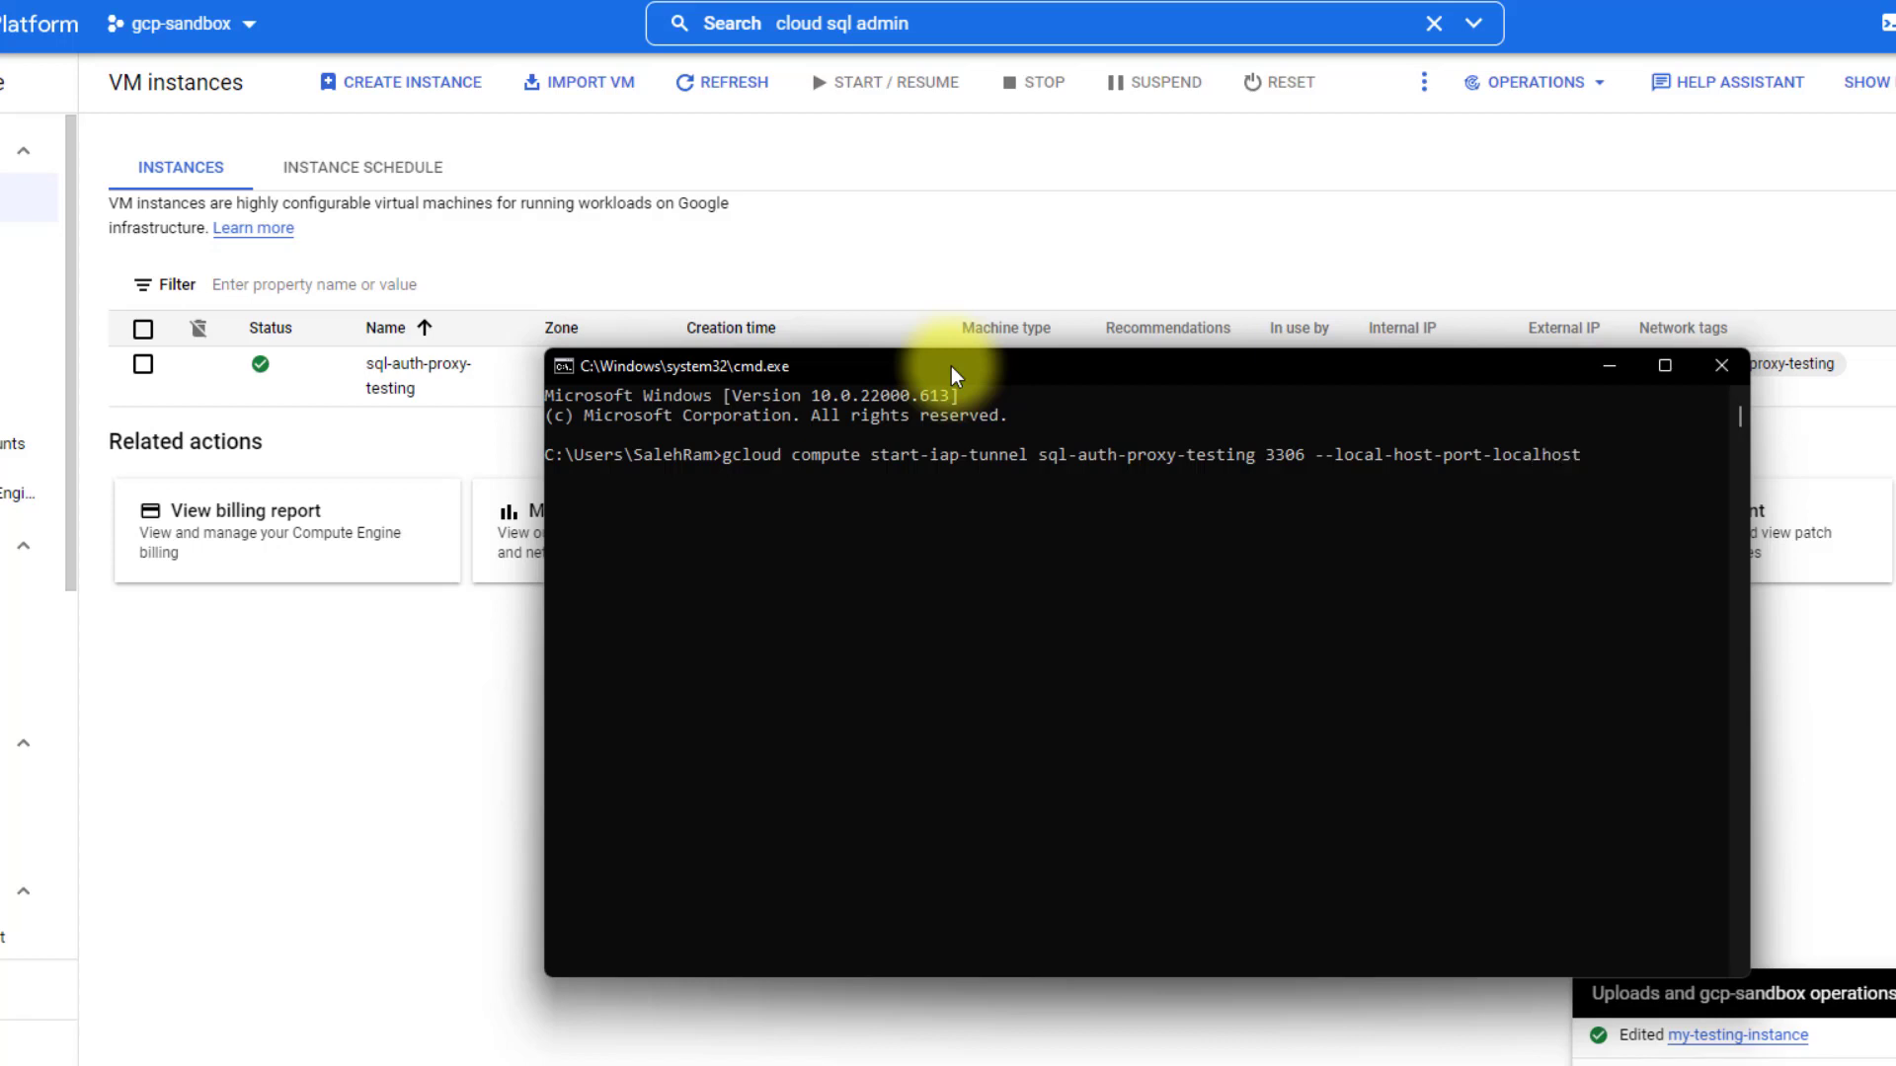
text(:3306)
key(Left)
key(Left)
key(BackSpace)
text(=)
drag(951, 365, 843, 429)
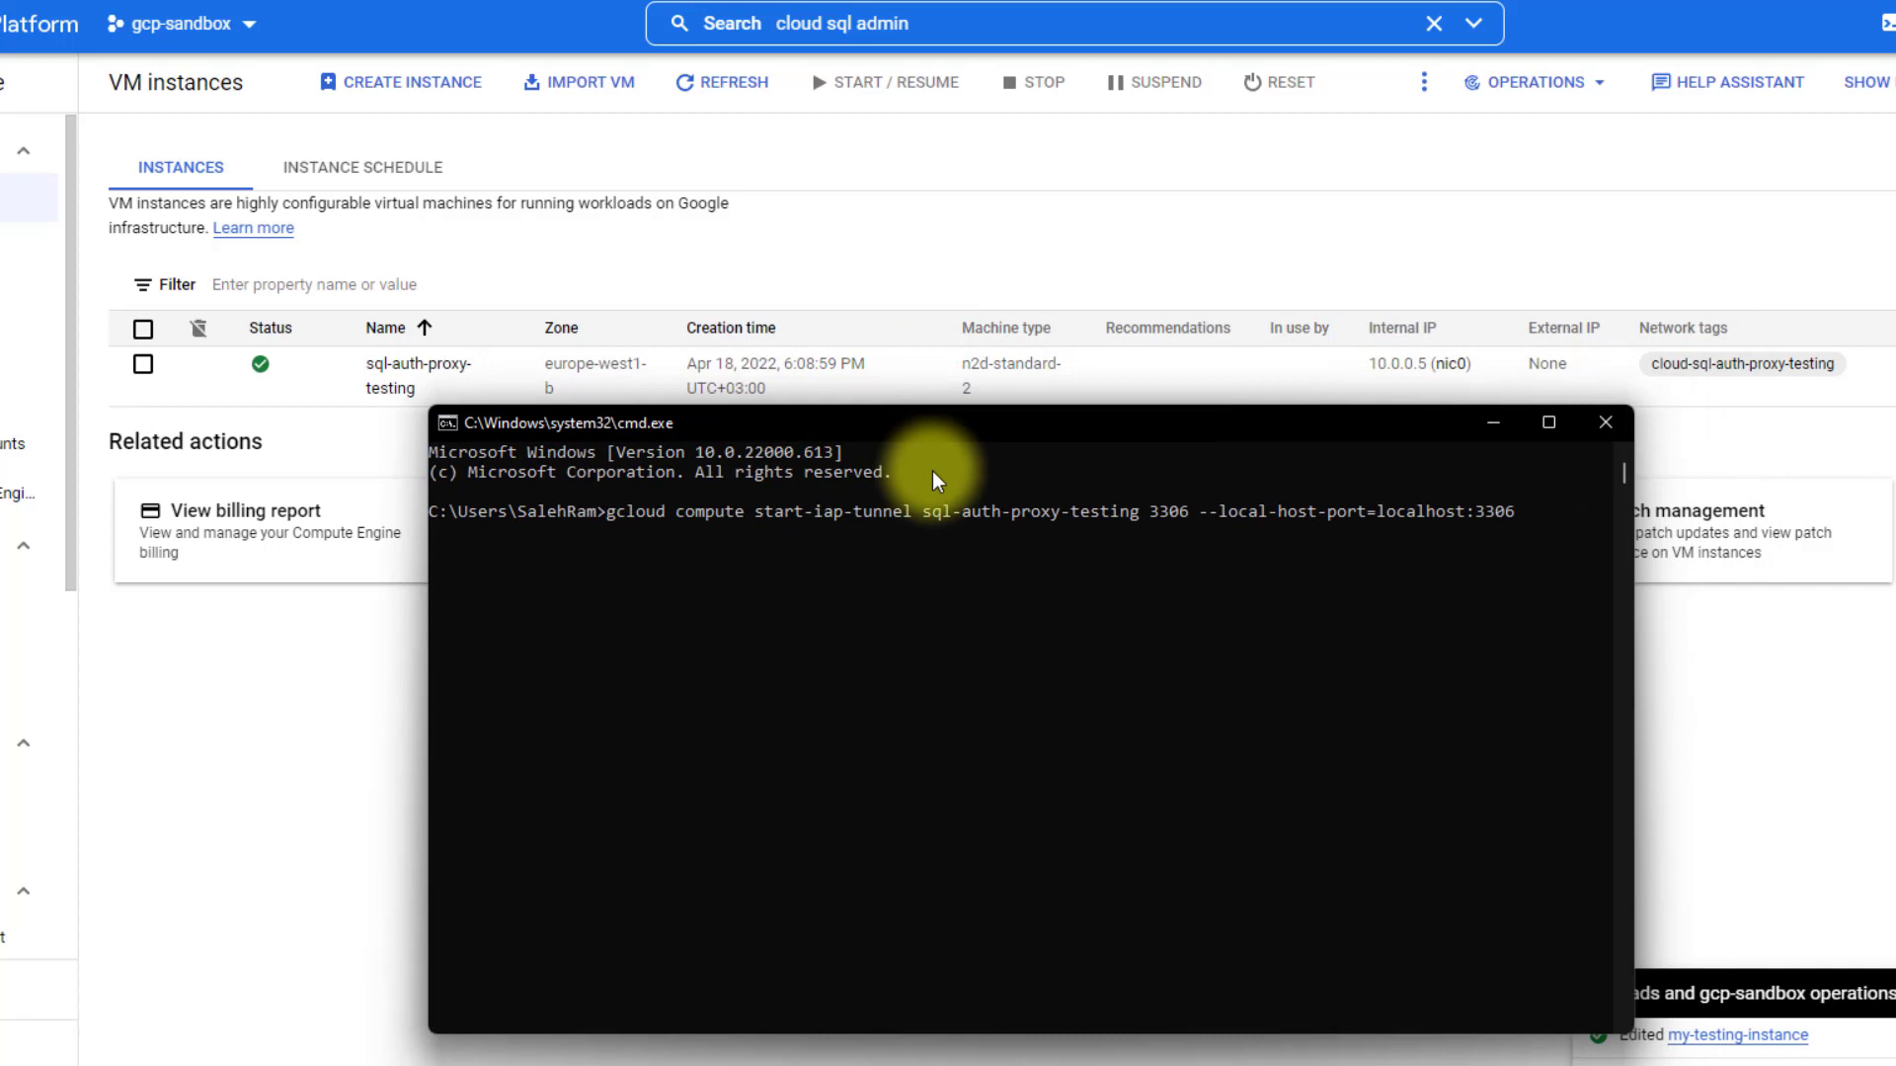
Append --zone=europe-west1-b to the tunnel command and run it to start the IAP tunnel
text(-)
text(zone=eurpo)
key(BackSpace)
key(BackSpace)
key(BackSpace)
key(BackSpace)
key(BackSpace)
text(europe-west1-b)
key(Return)
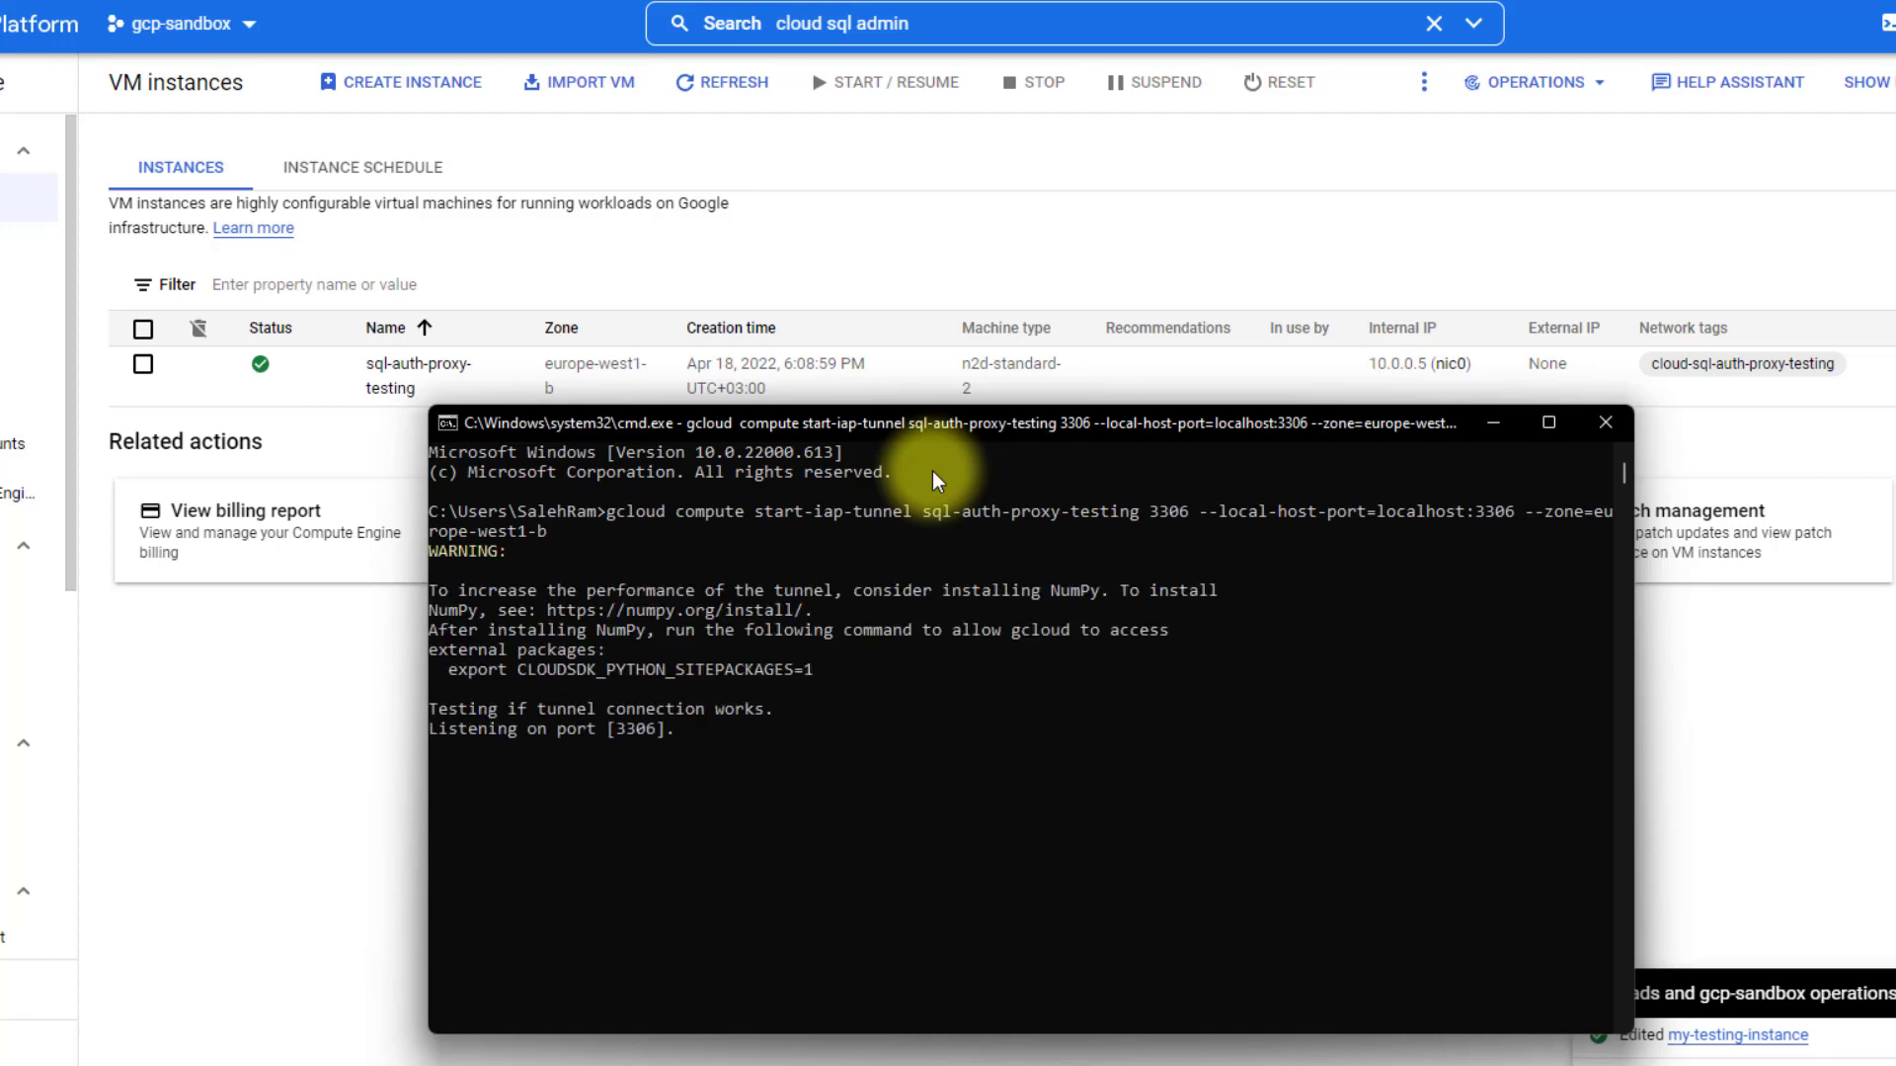
drag(660, 728, 614, 726)
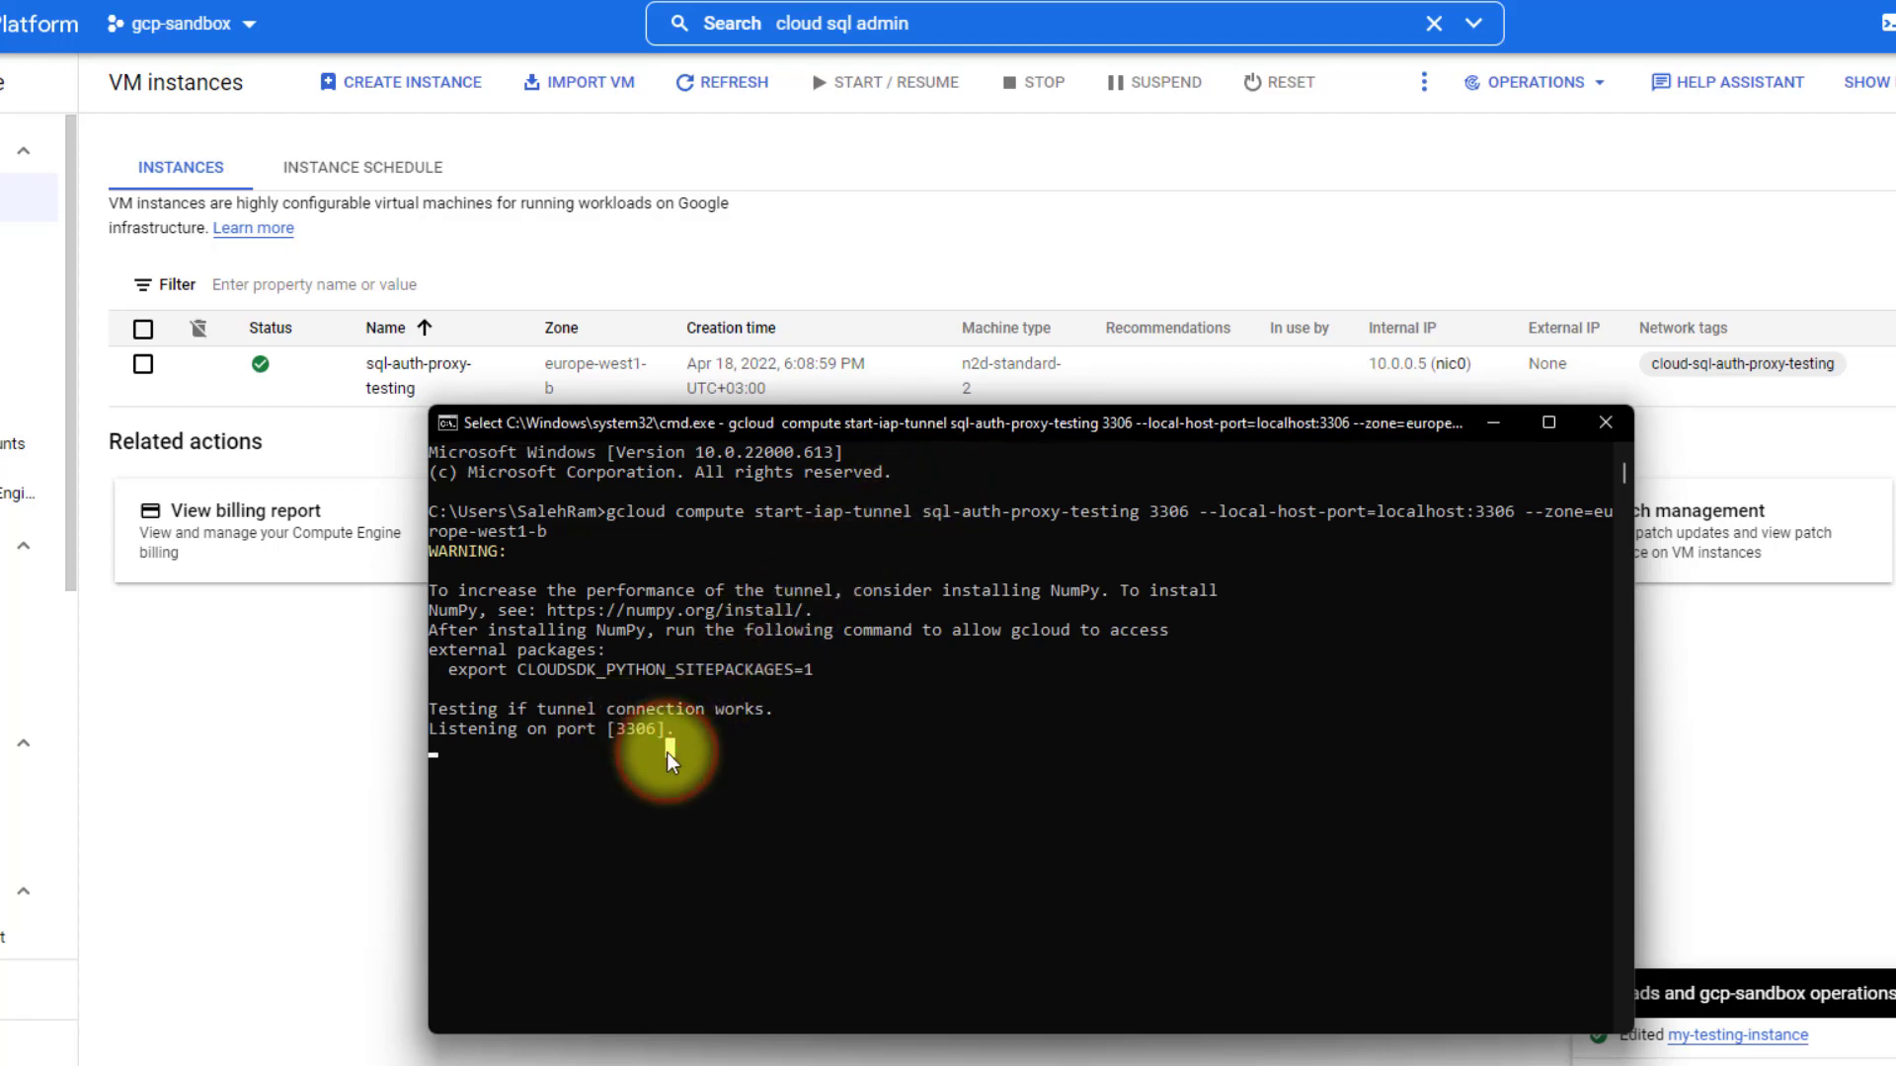
key(Escape)
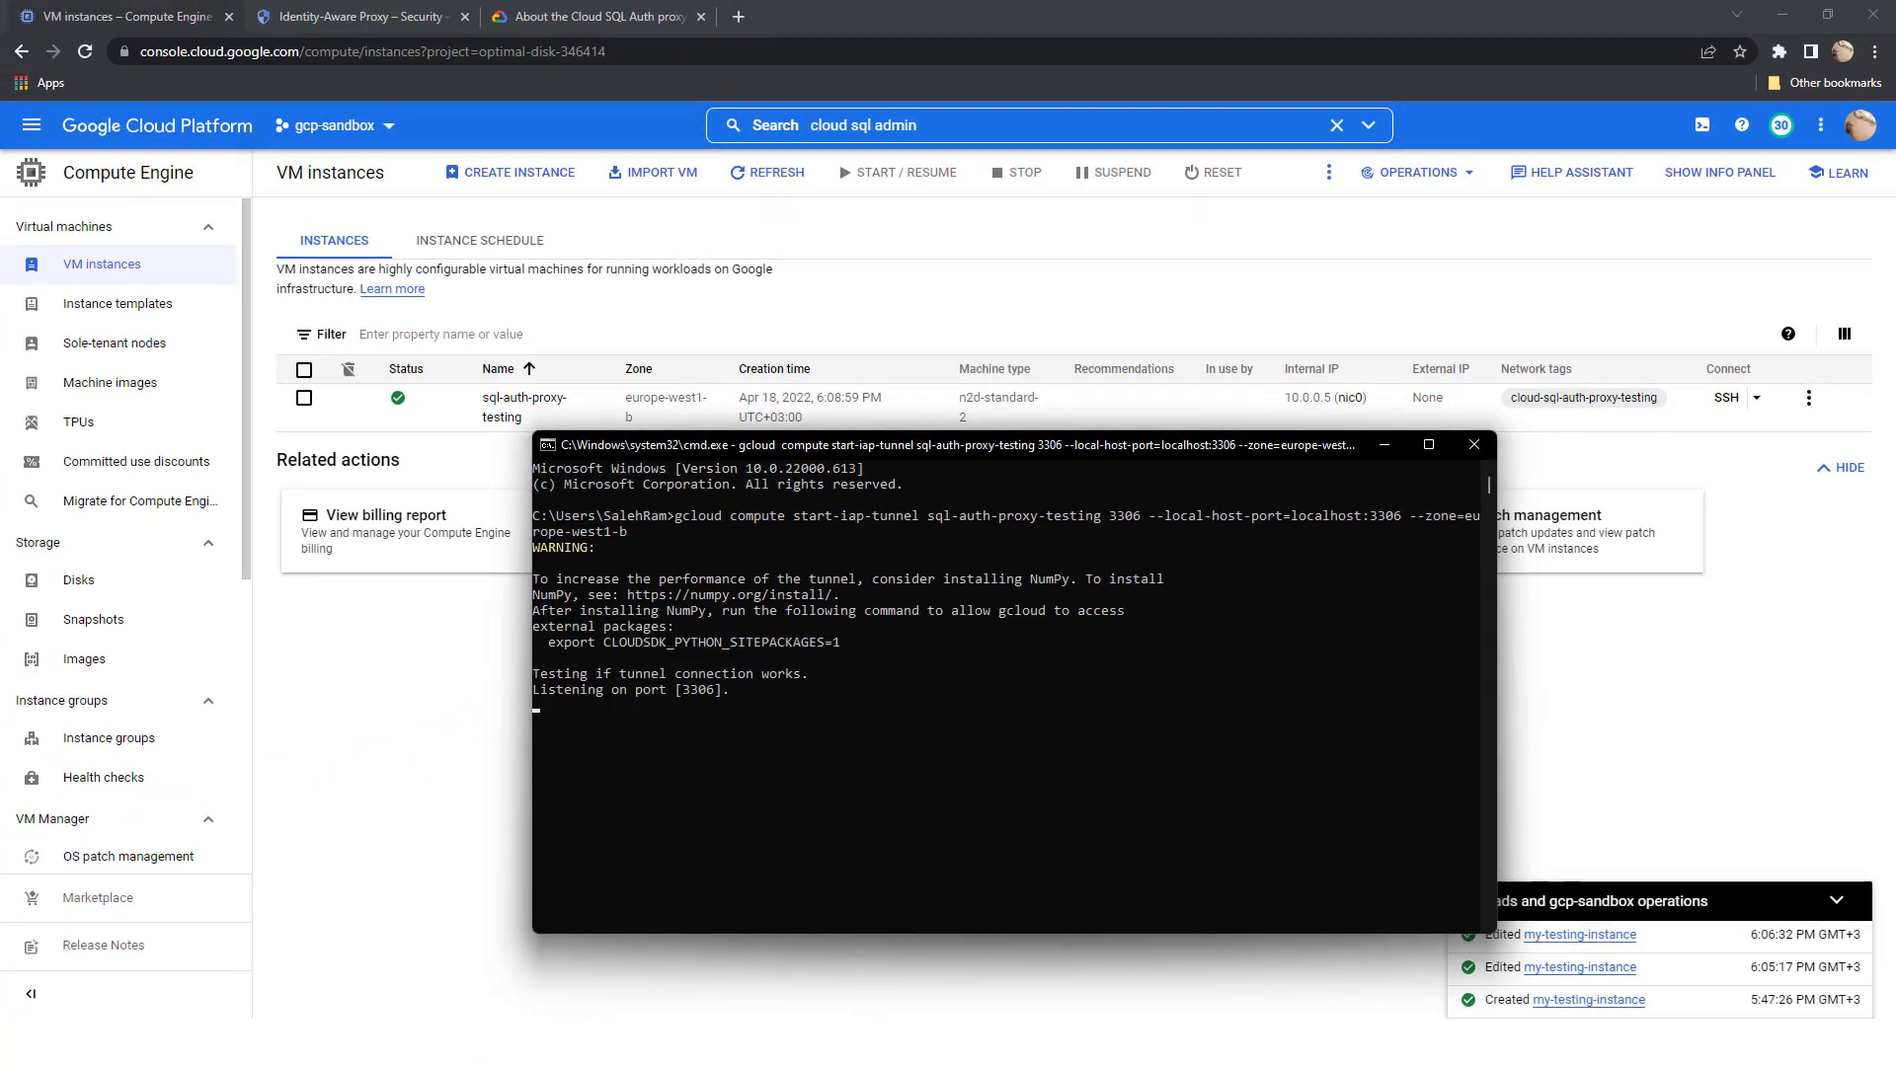
Switch to MySQL Workbench and start a new connection named "cloud sql with cloud sql auth proxy"
key(super)
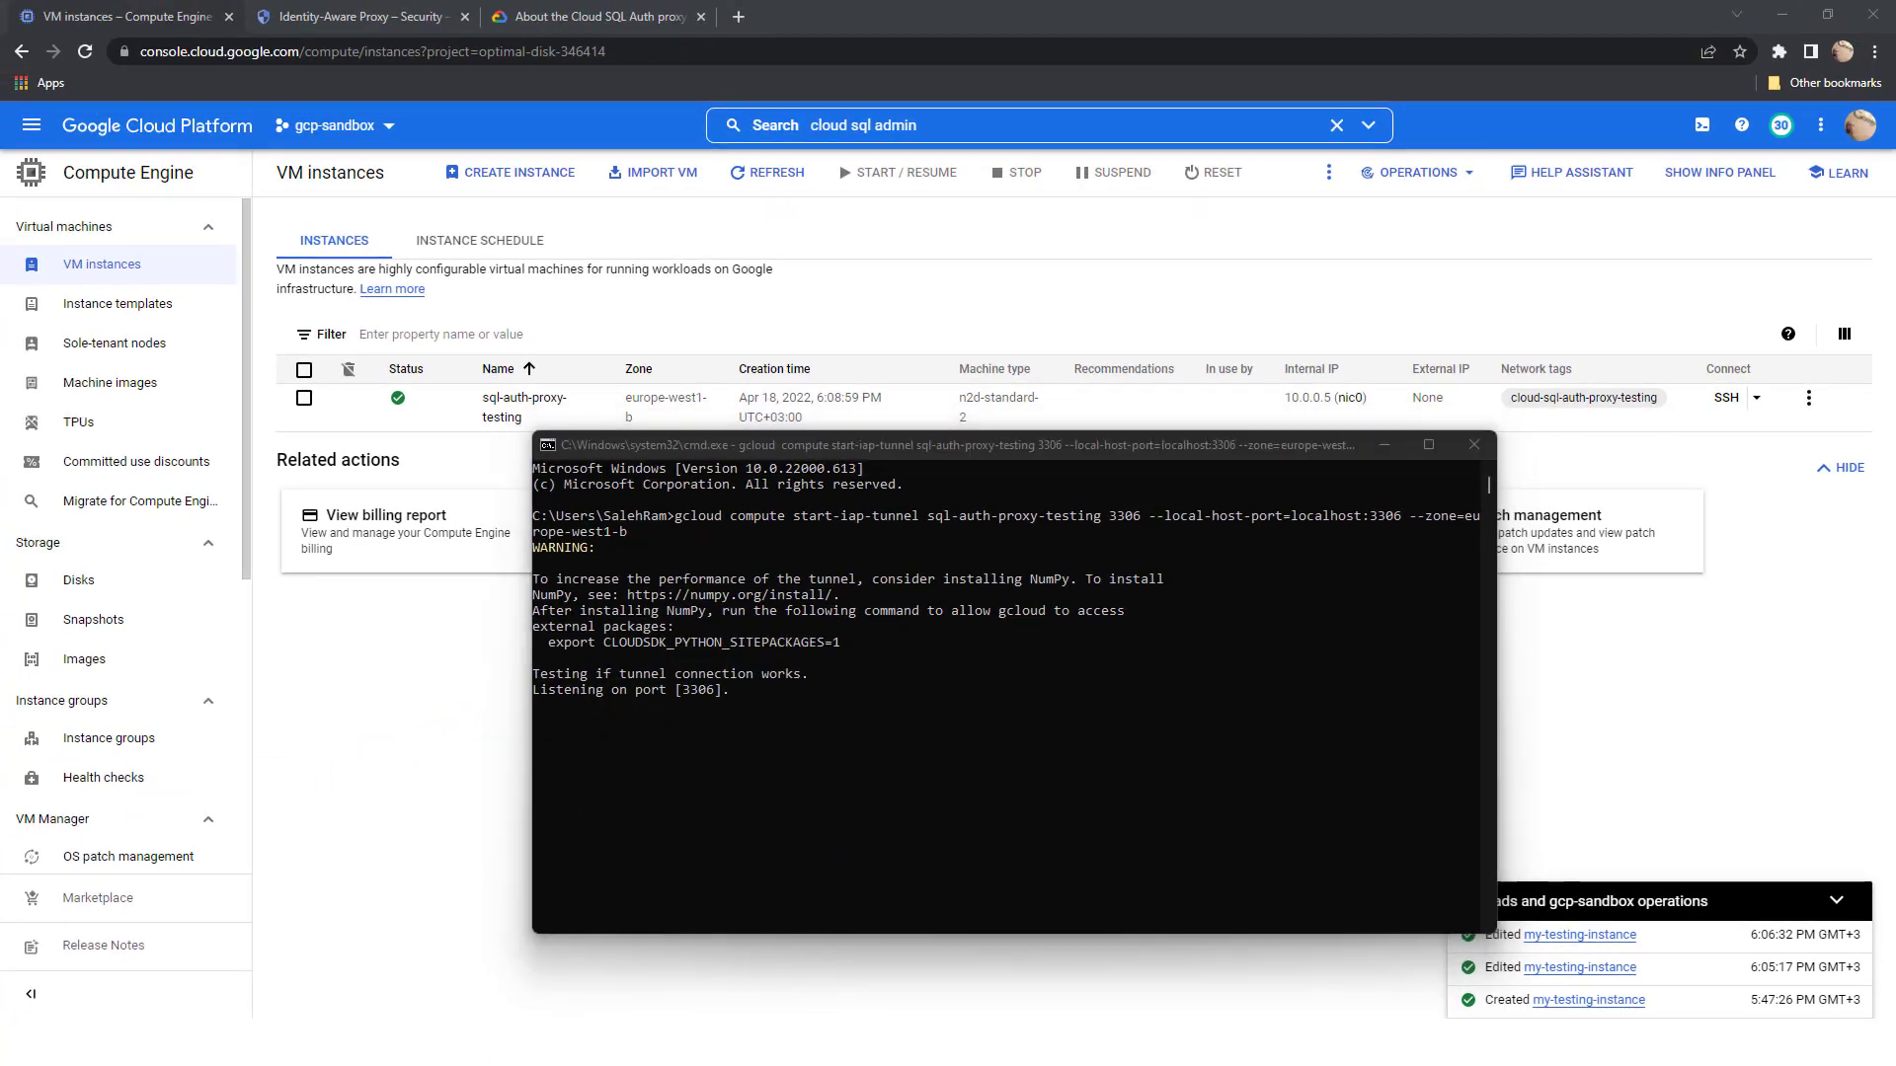
key(alt+Tab)
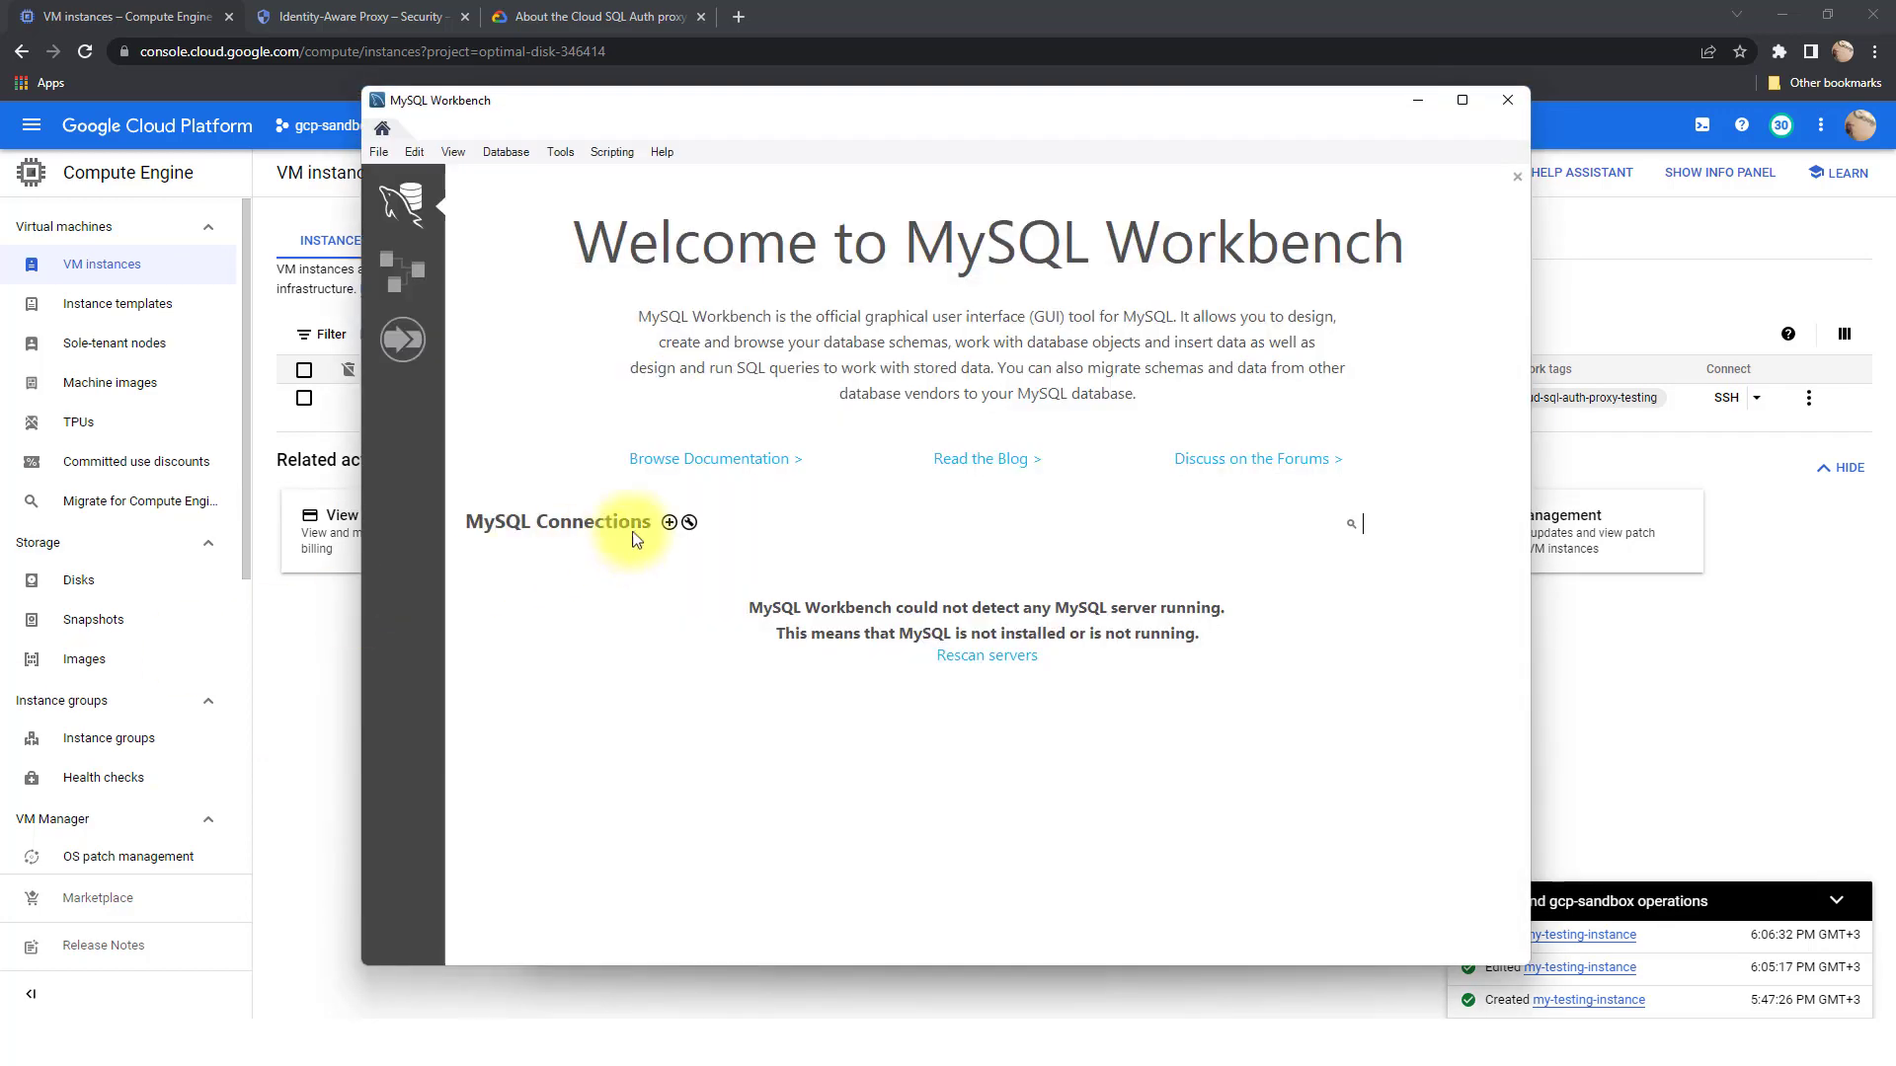
click(668, 522)
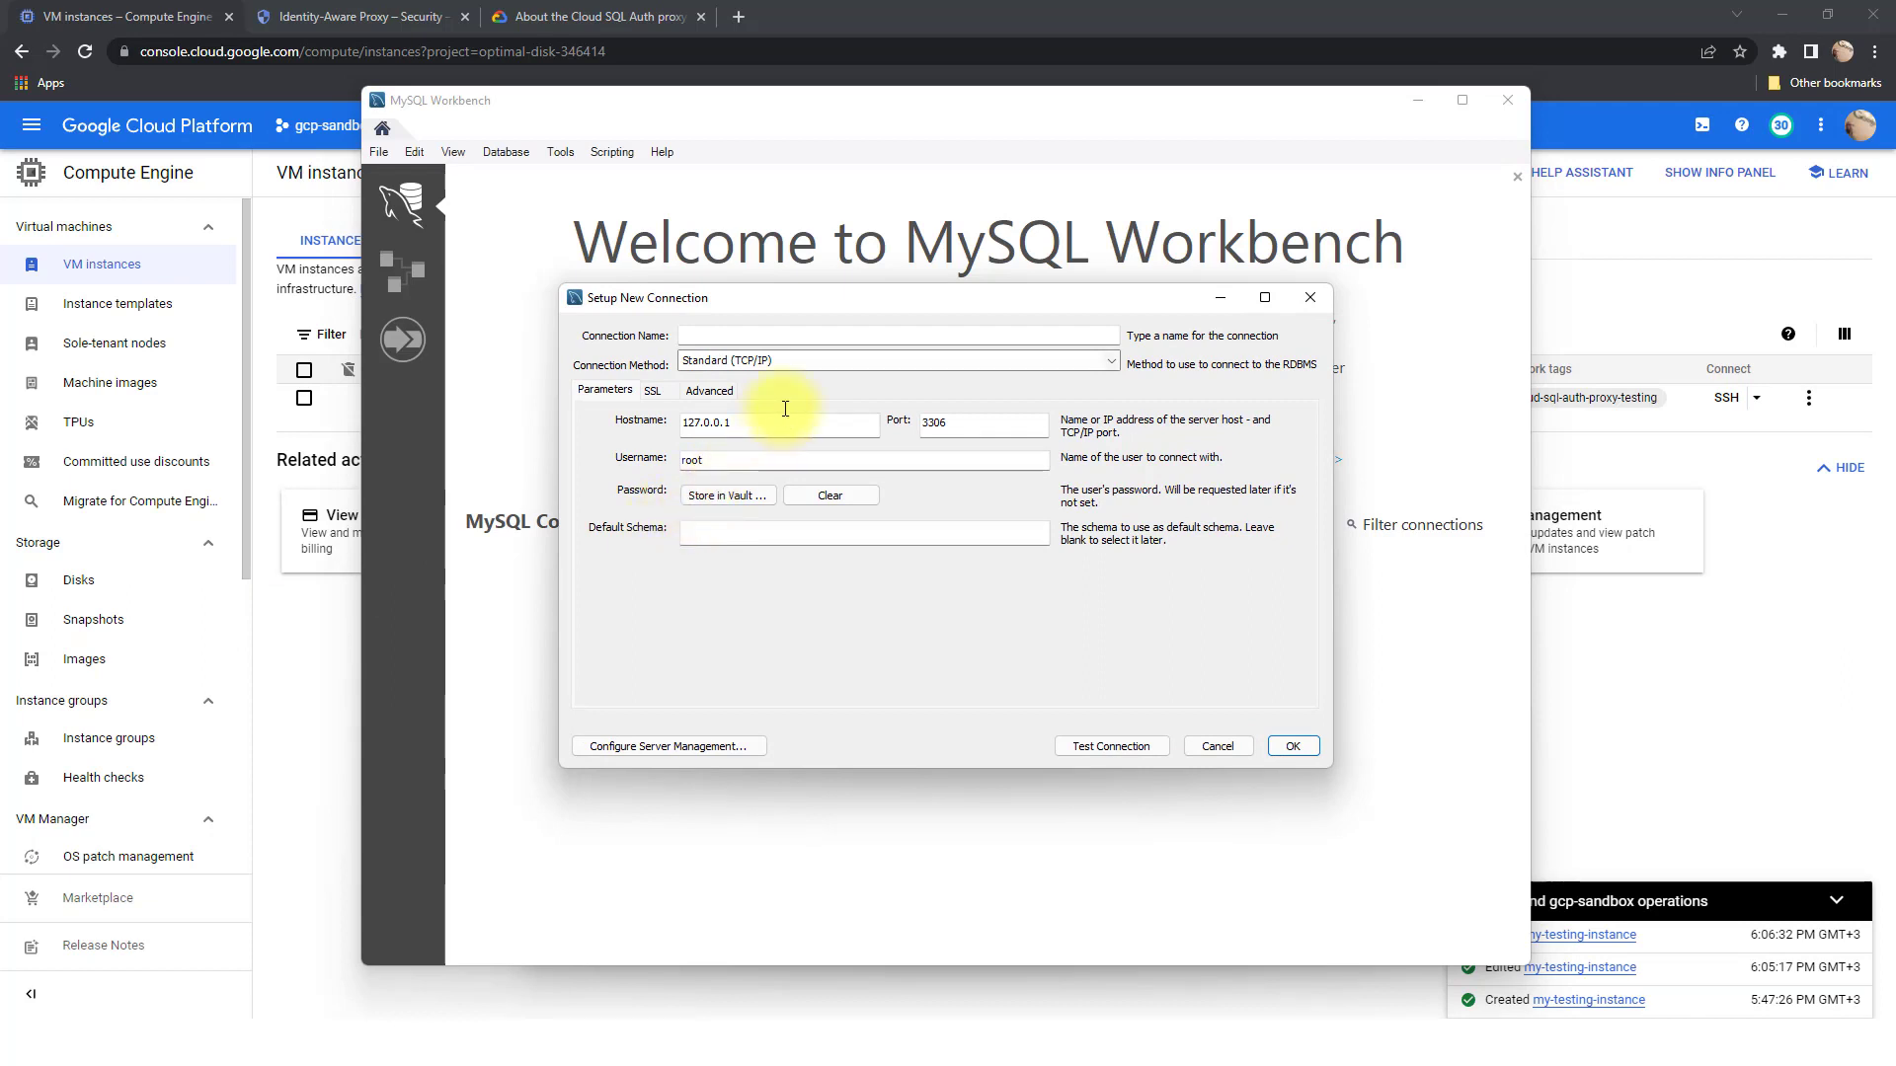
click(745, 335)
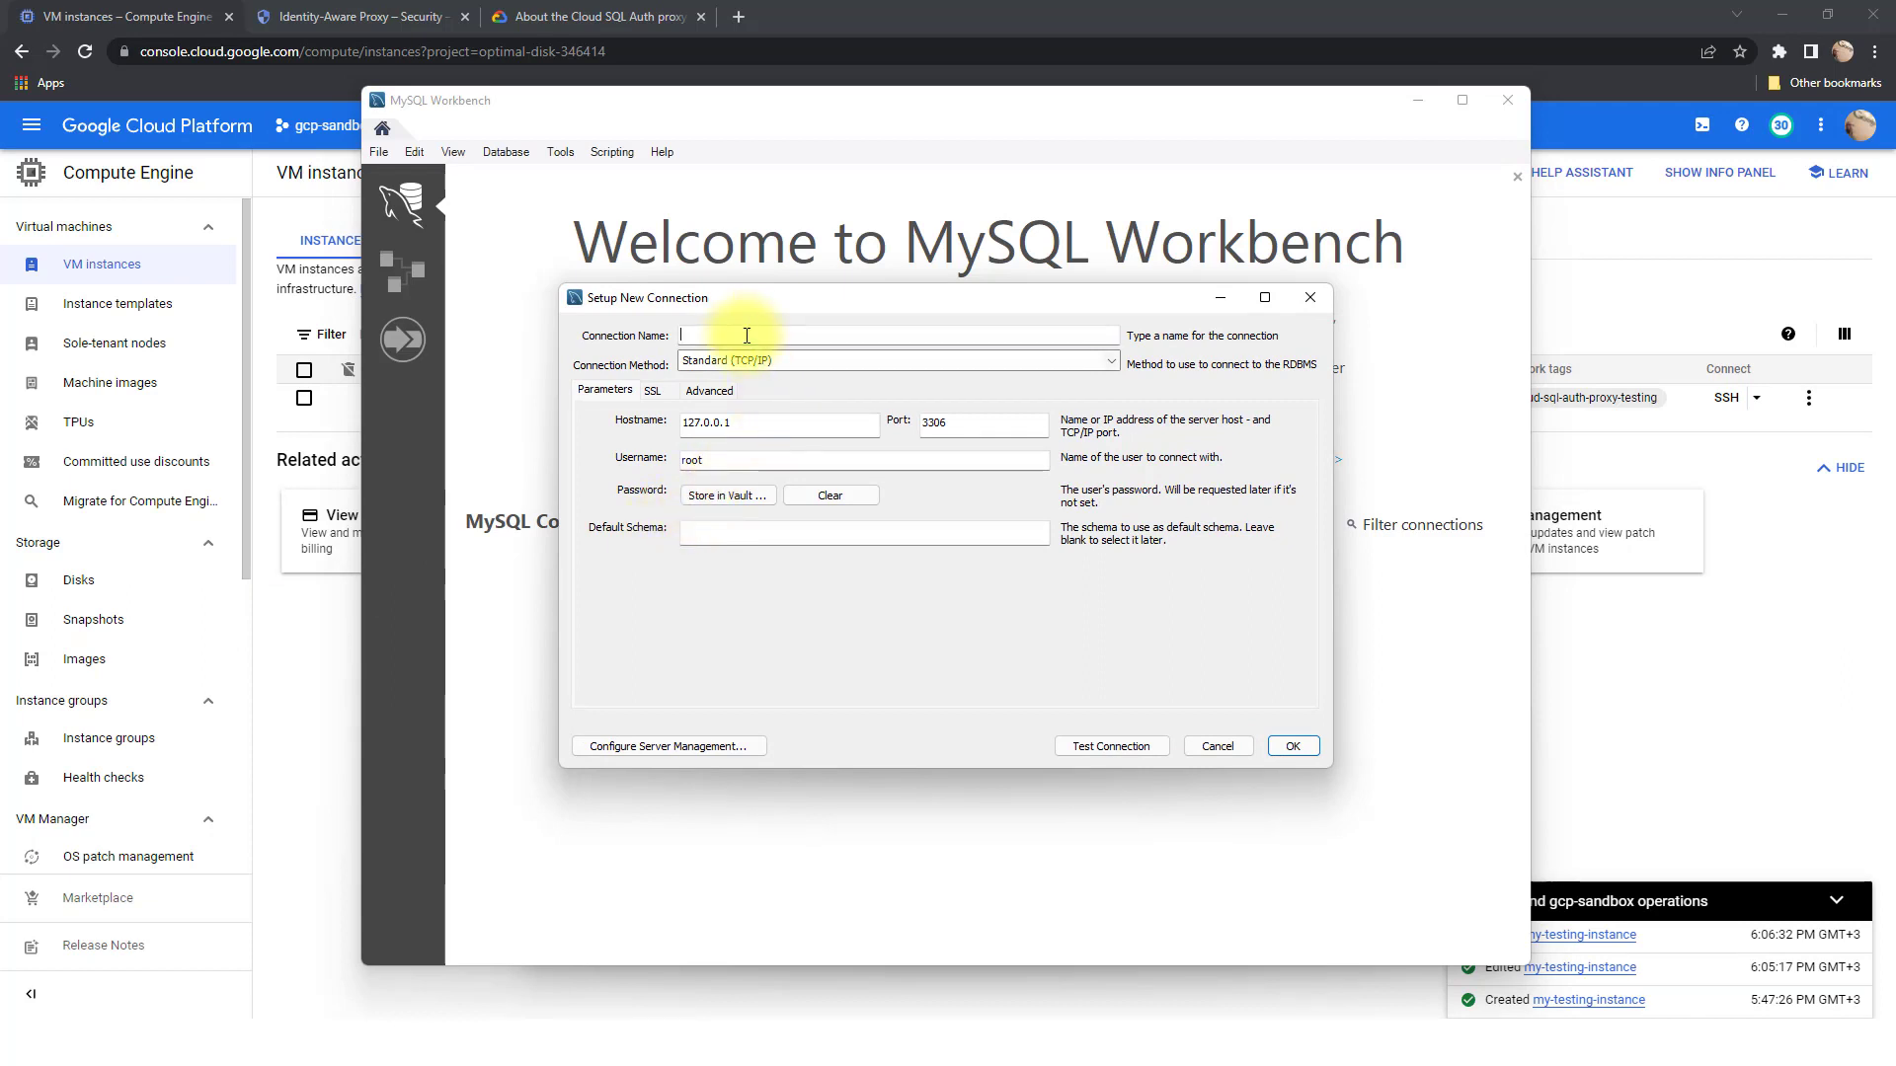
text(cloud sql )
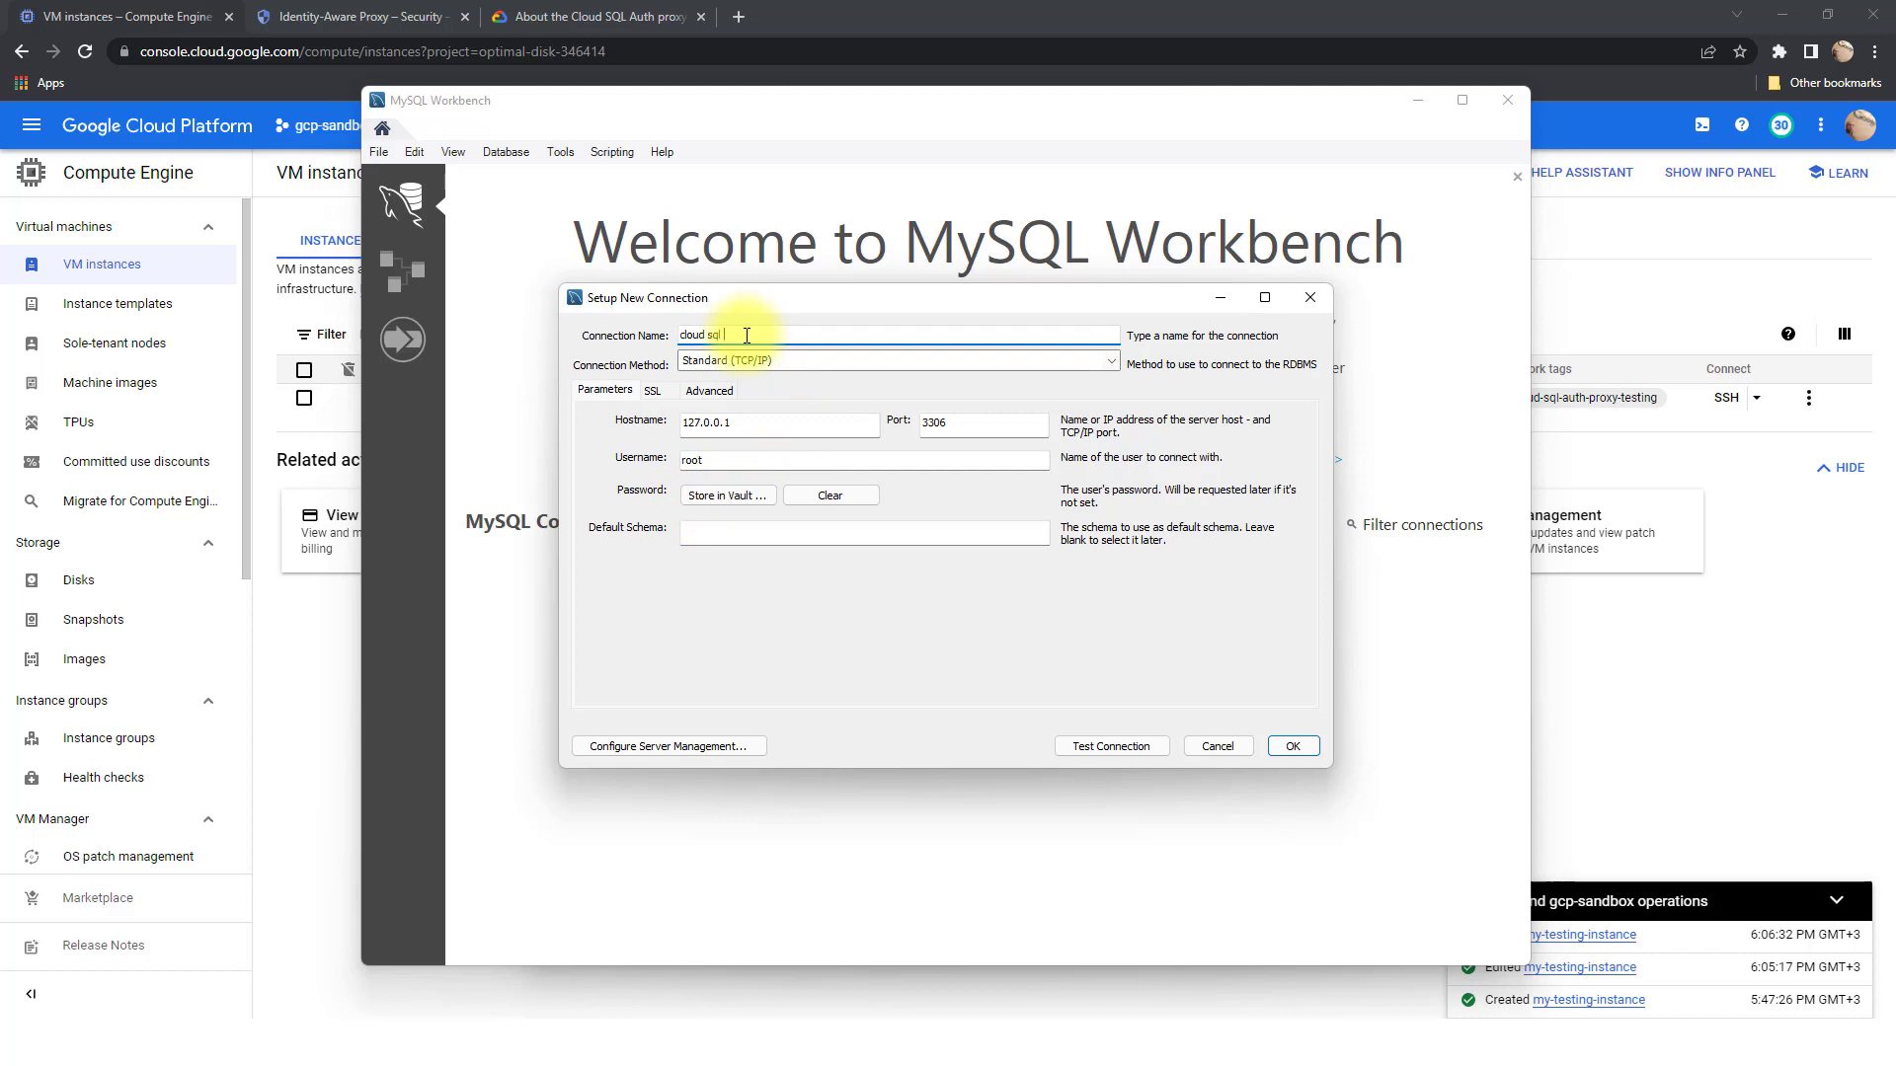
text(with cloud sql auth proxy)
Test the connection with the root user's password, saving the password in the vault, and save the new connection
click(1133, 755)
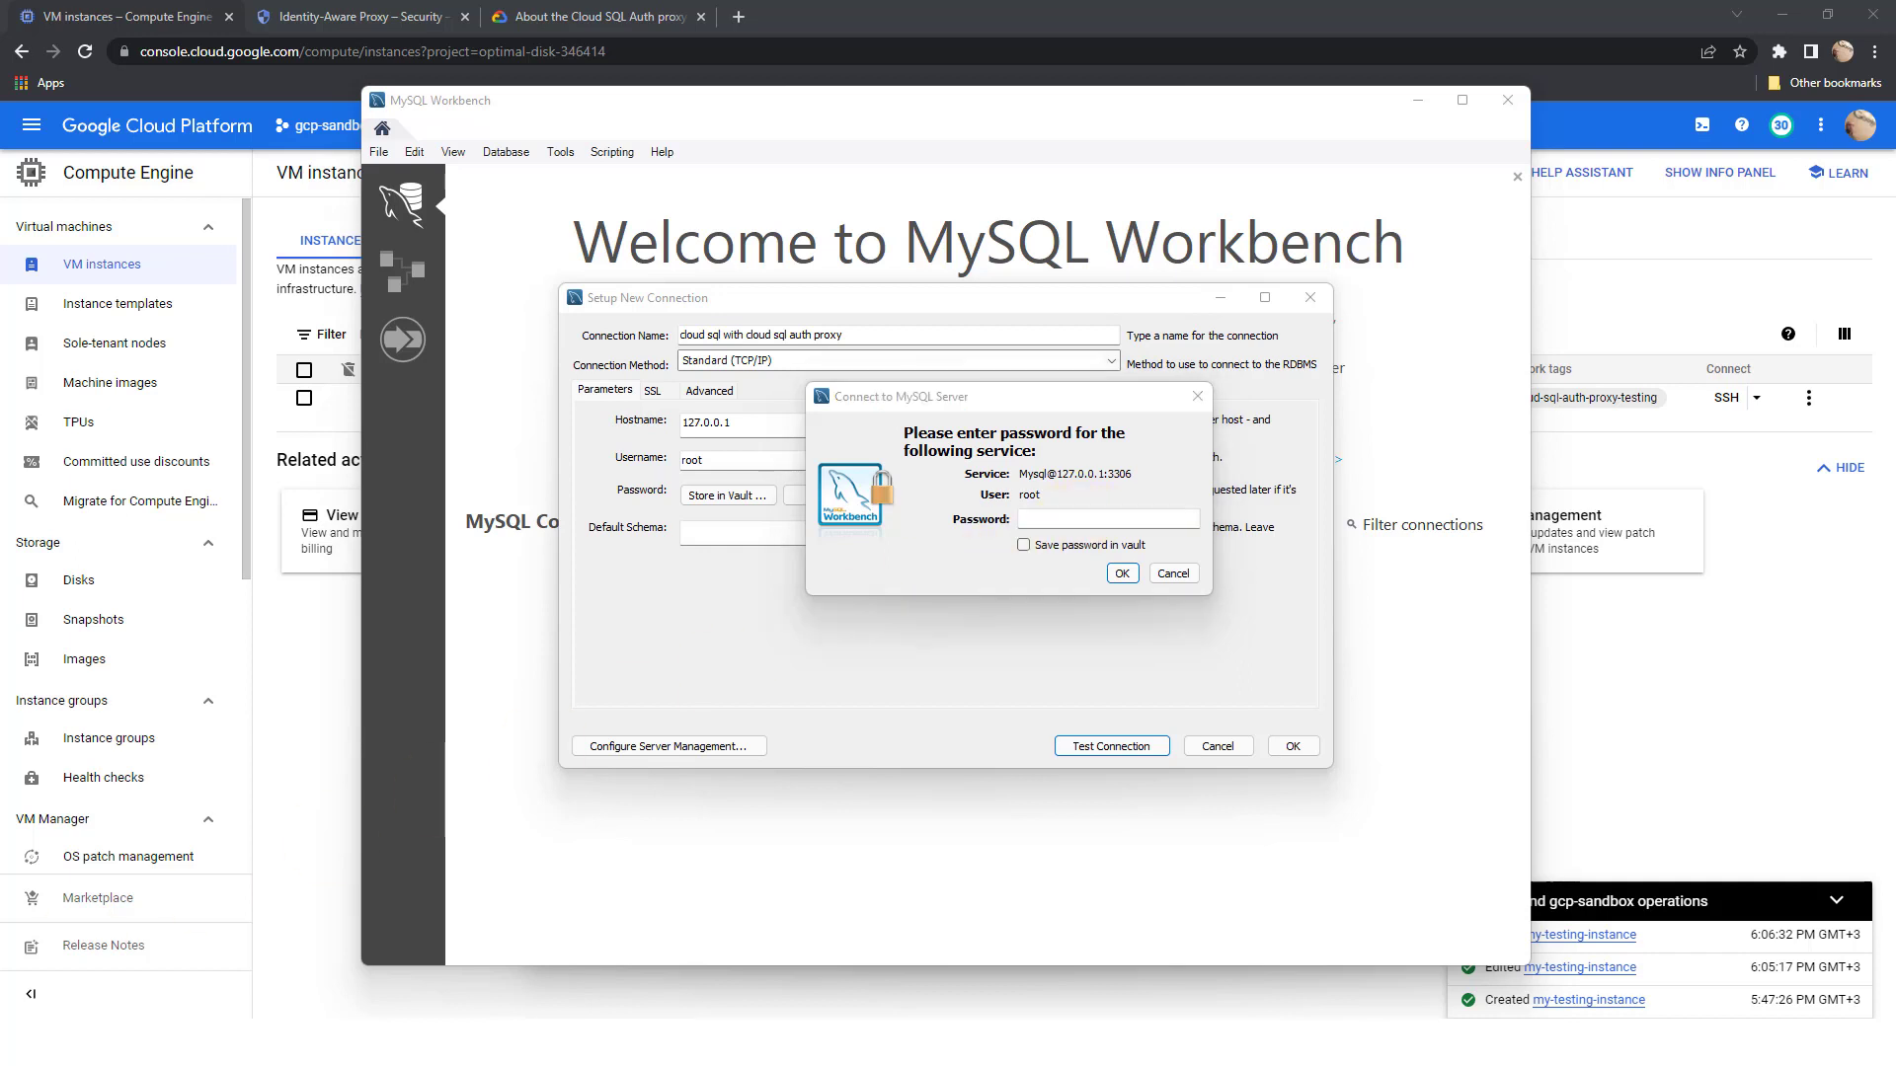
click(1065, 518)
key(ctrl+v)
click(1067, 546)
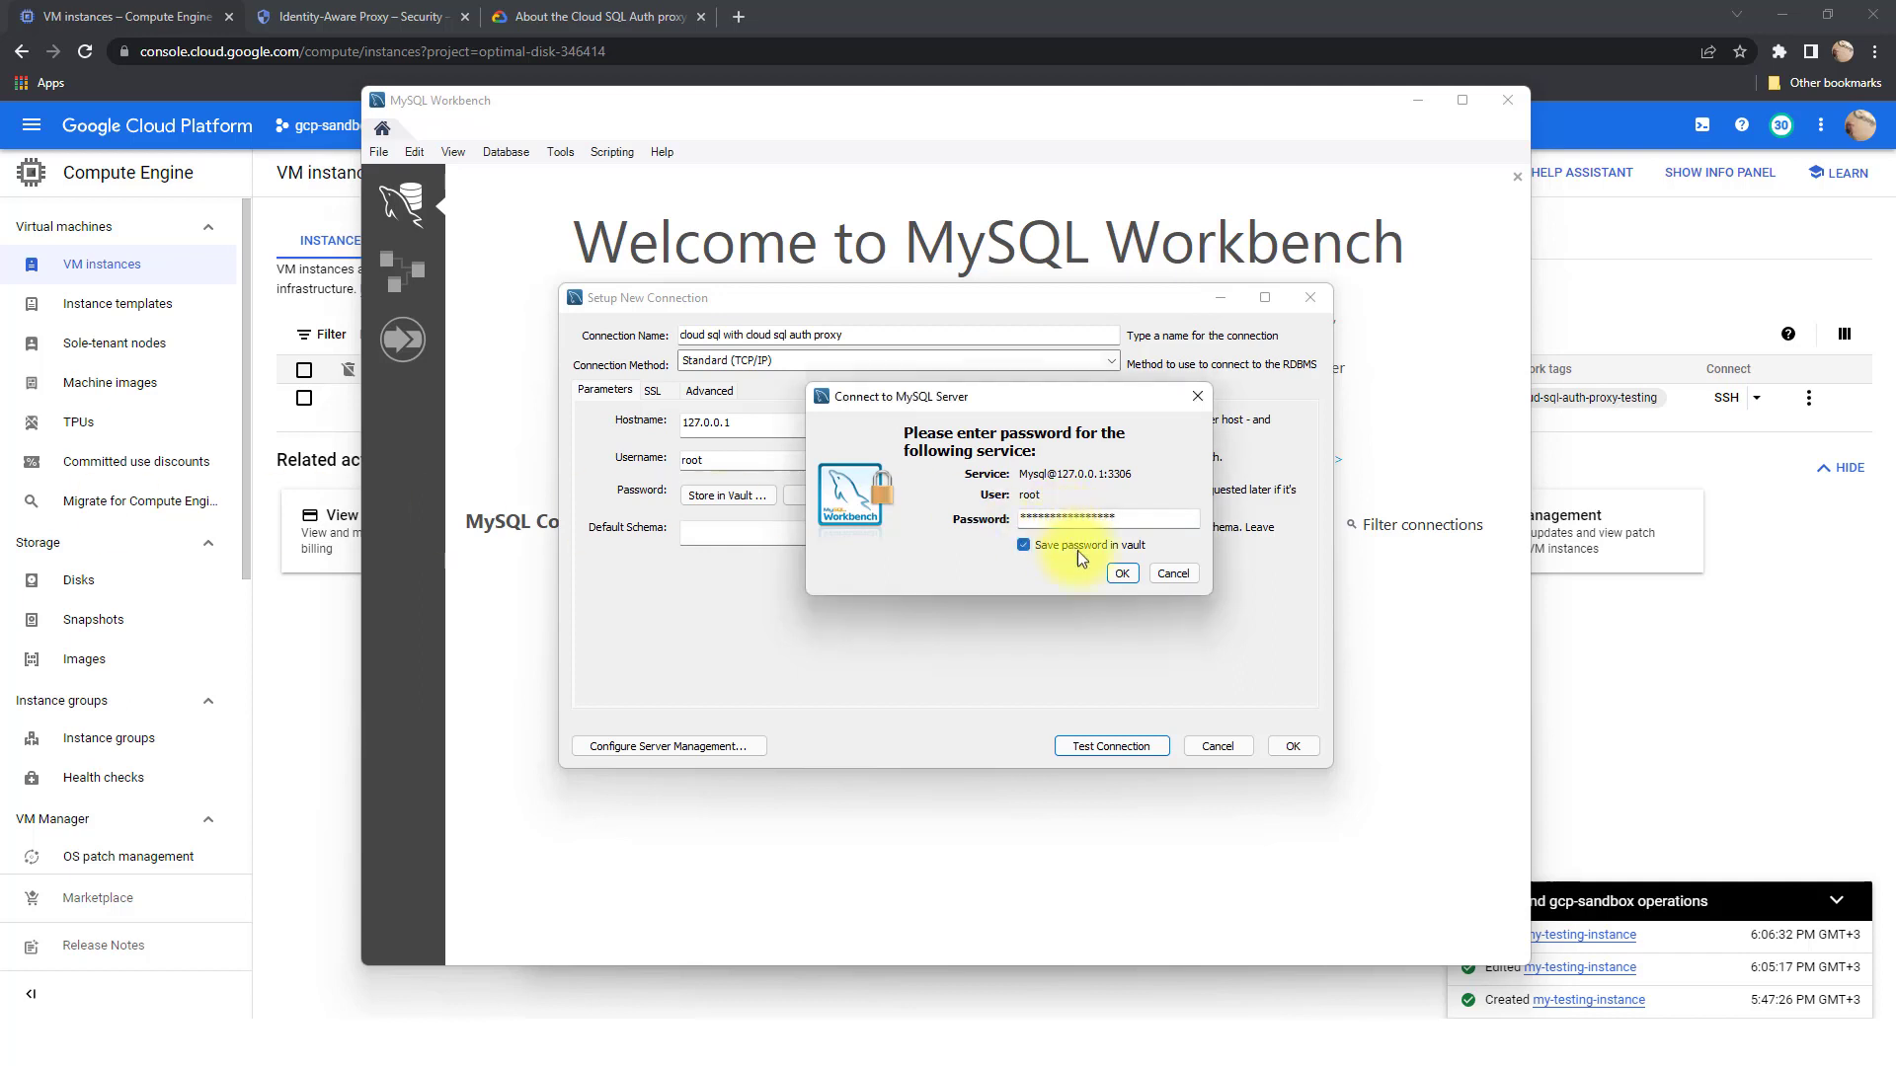
click(1125, 575)
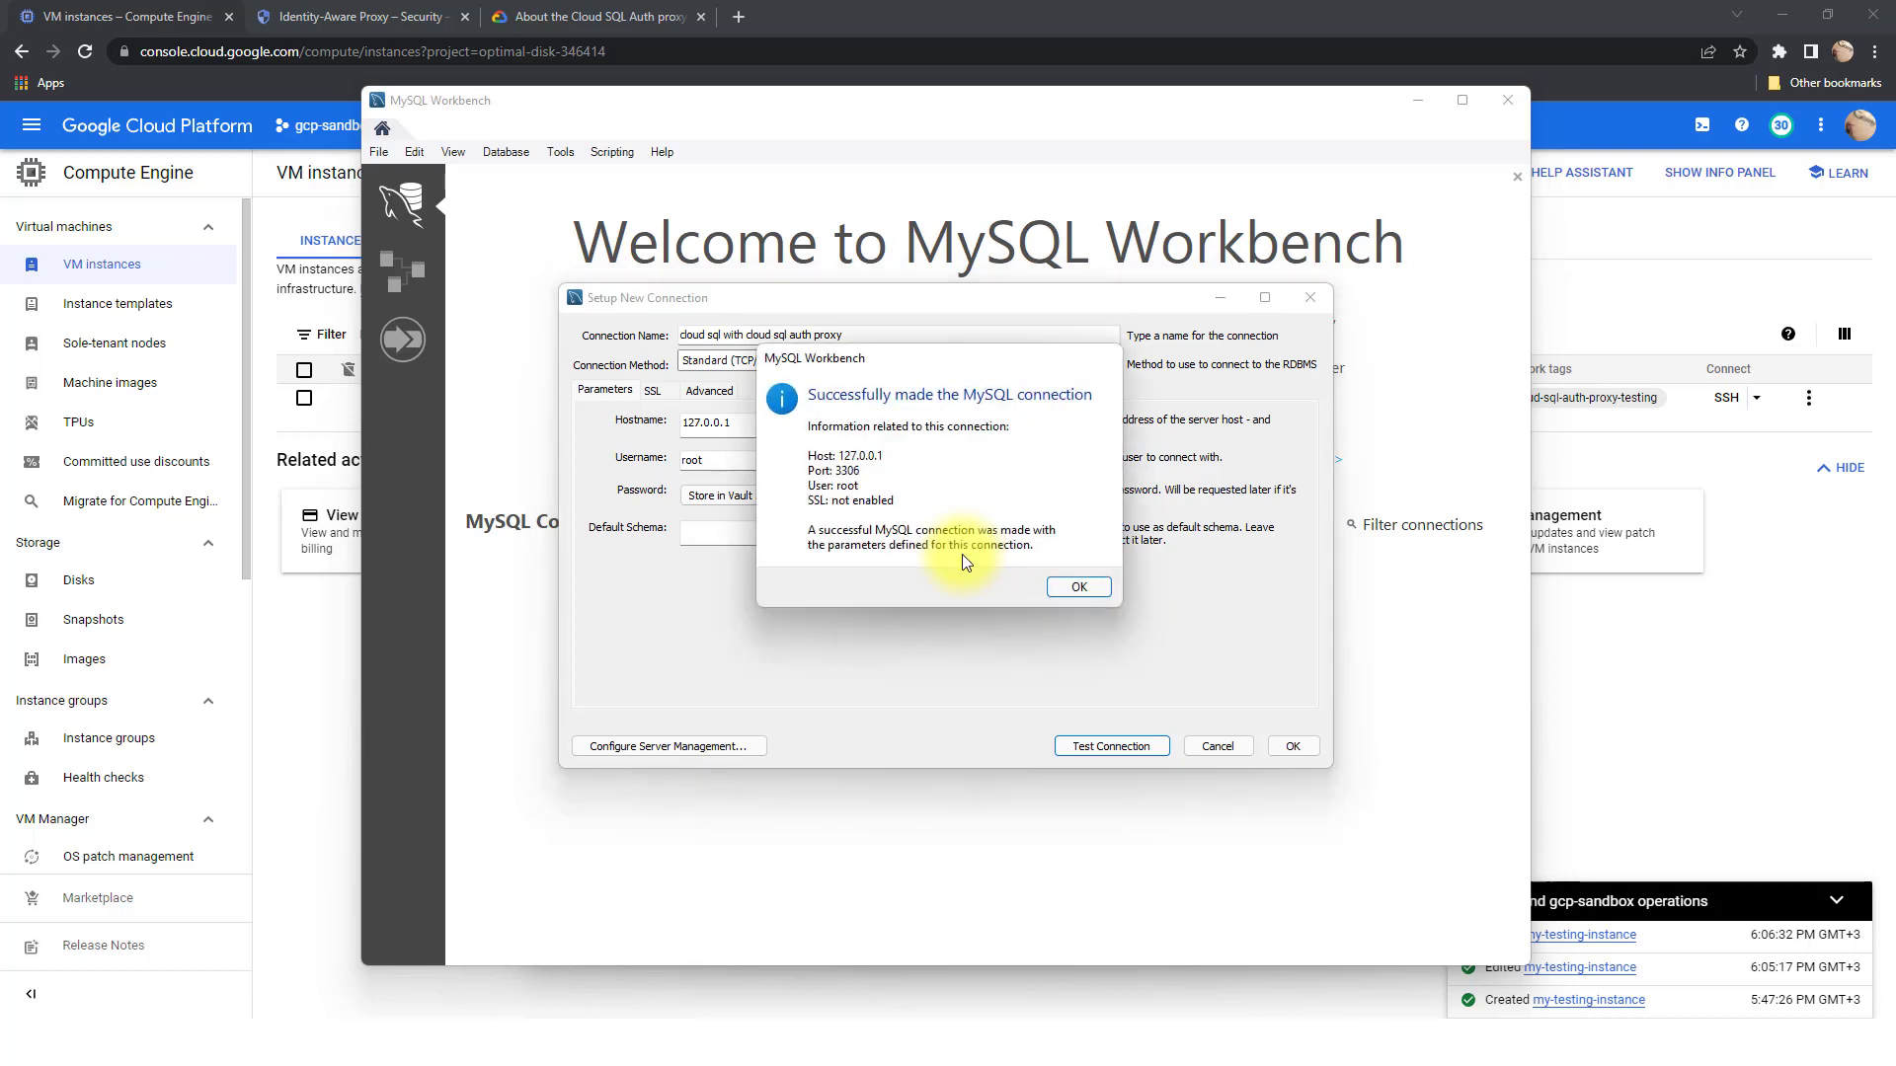
click(1074, 589)
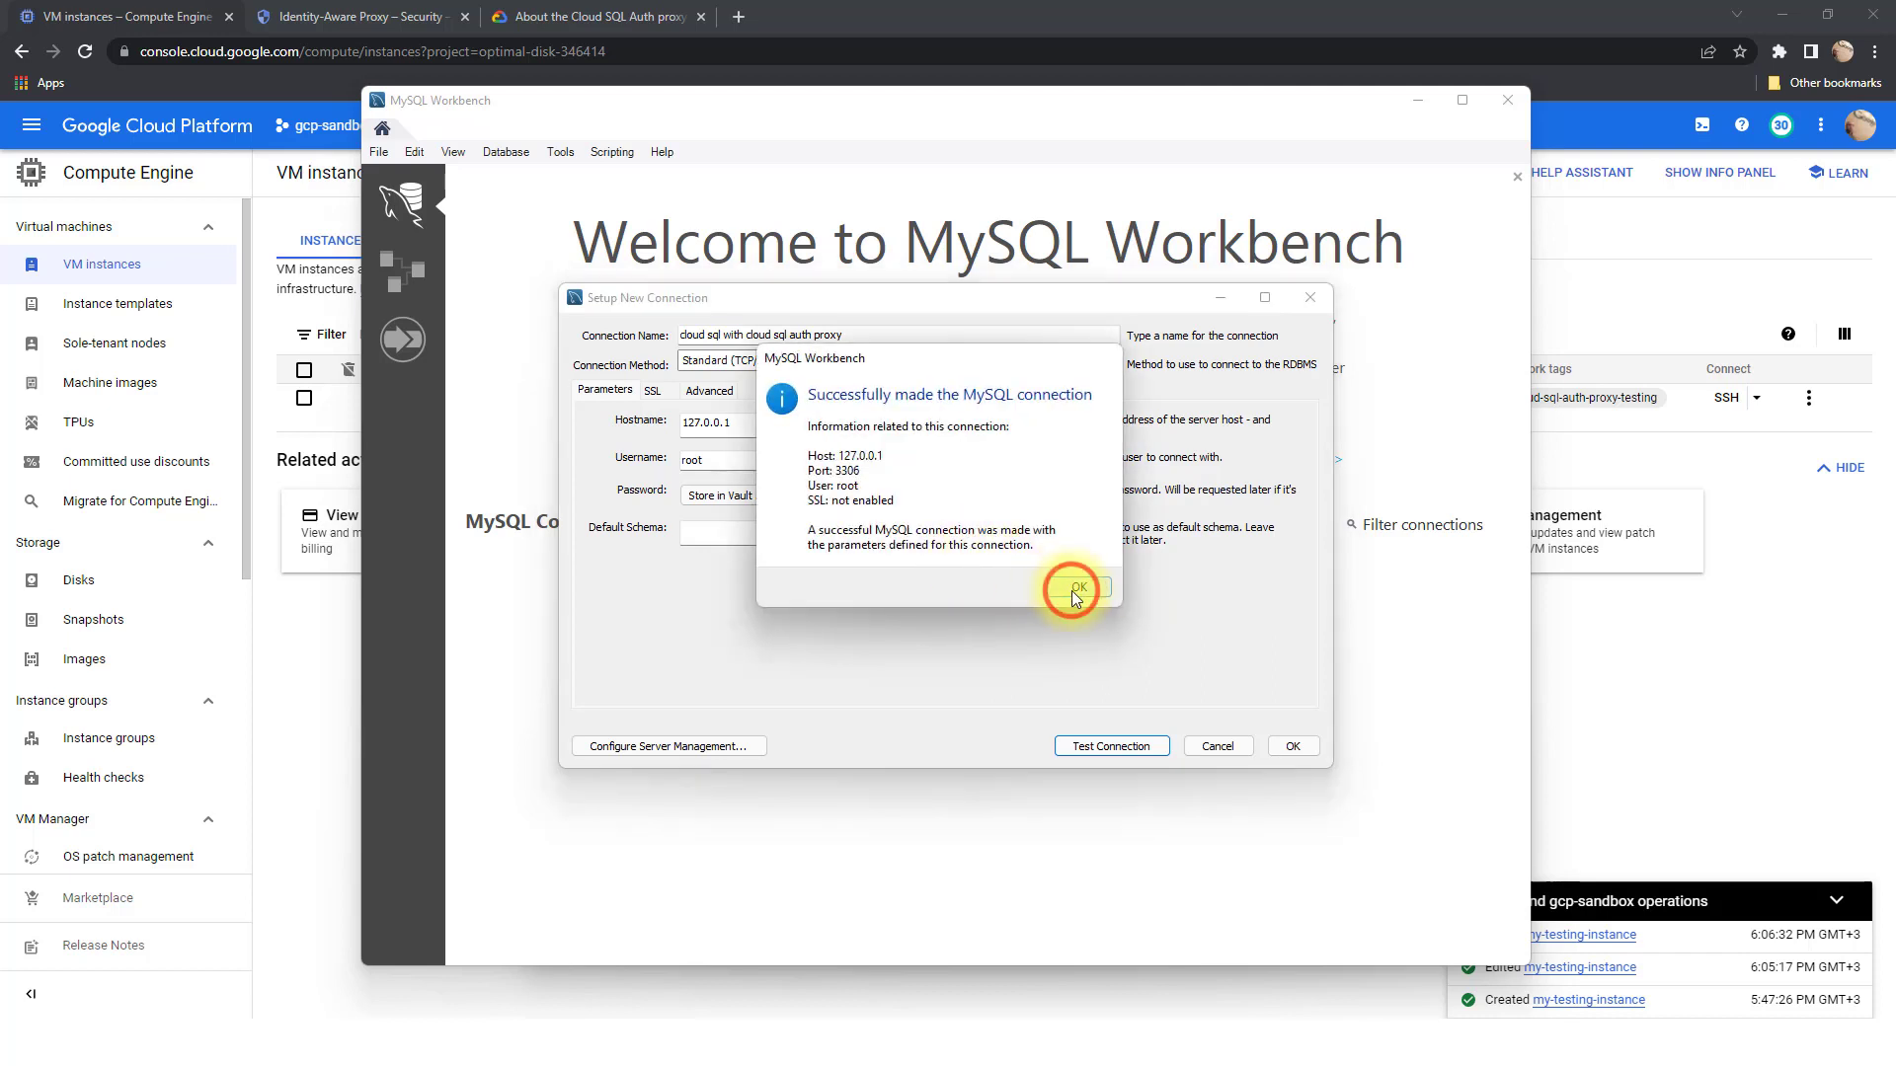
click(1293, 747)
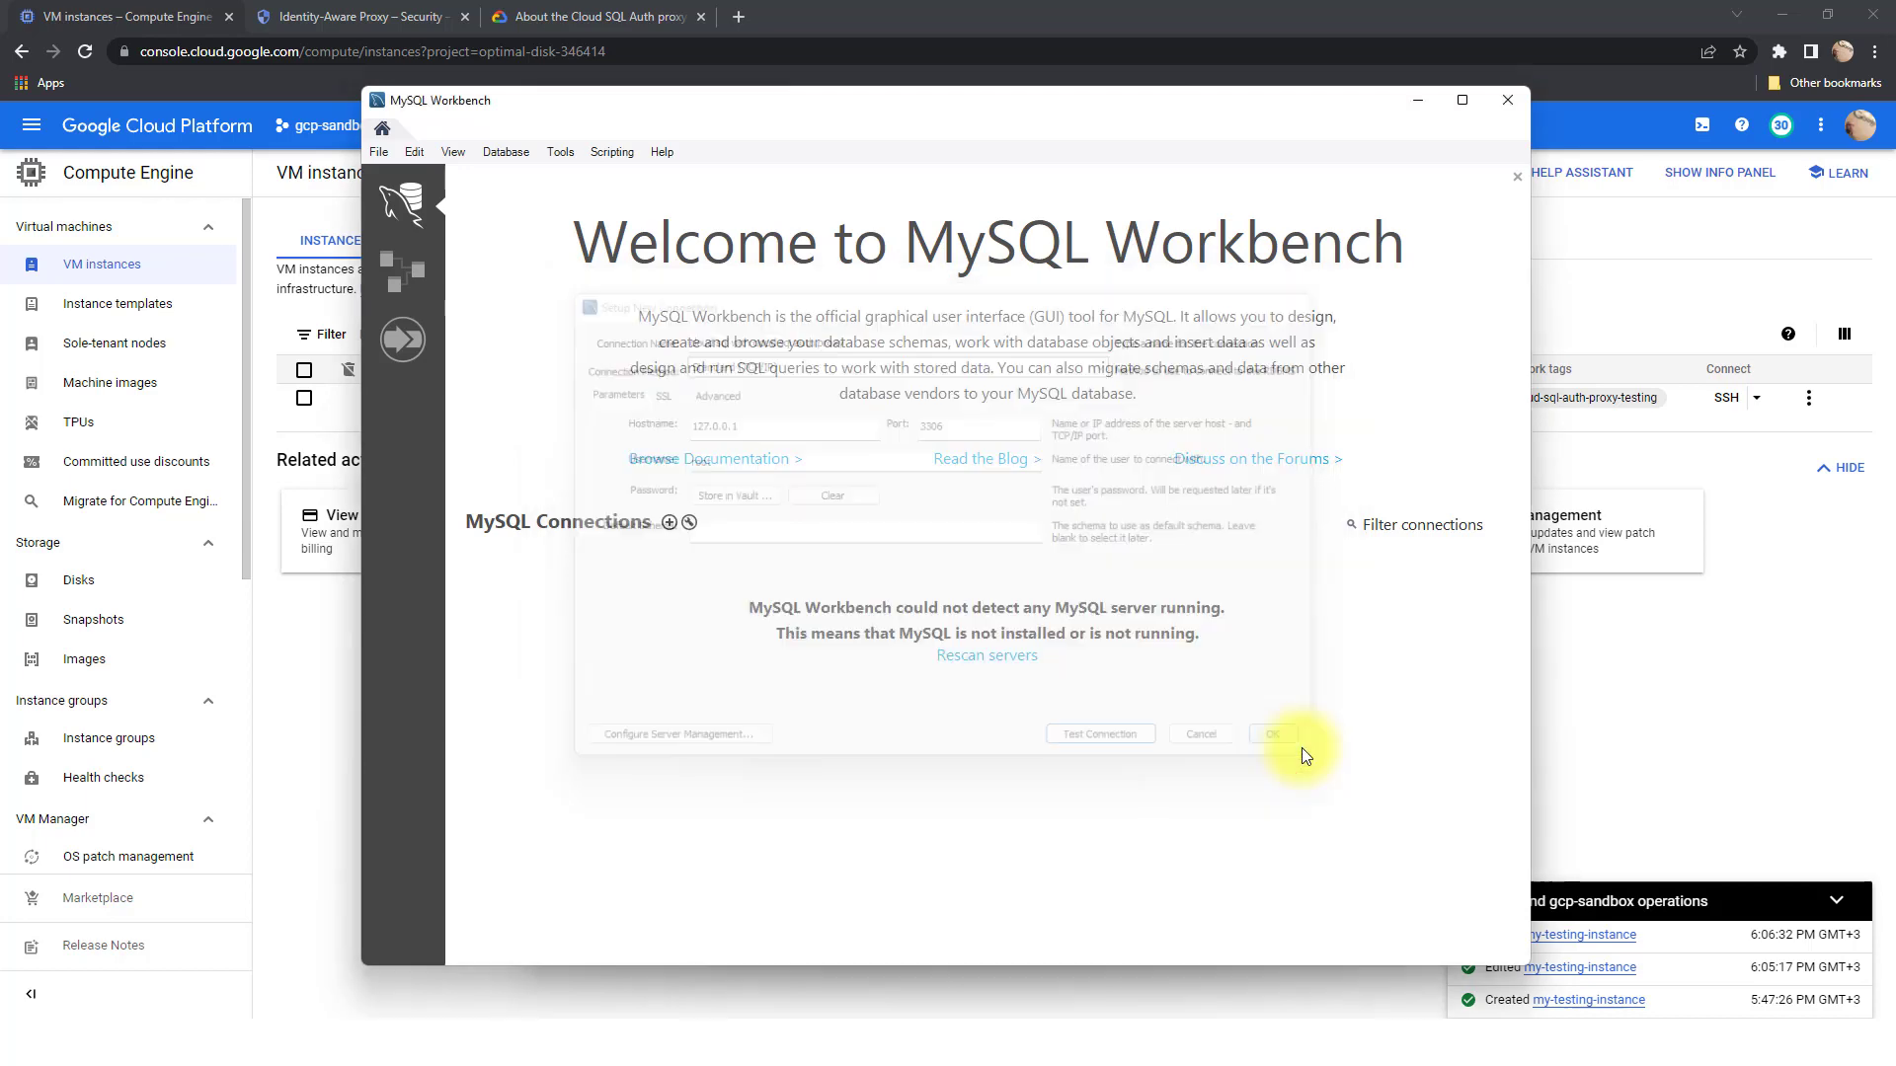
Open the saved MySQL connection and select the test-cloudsql schema in its schema list
click(620, 612)
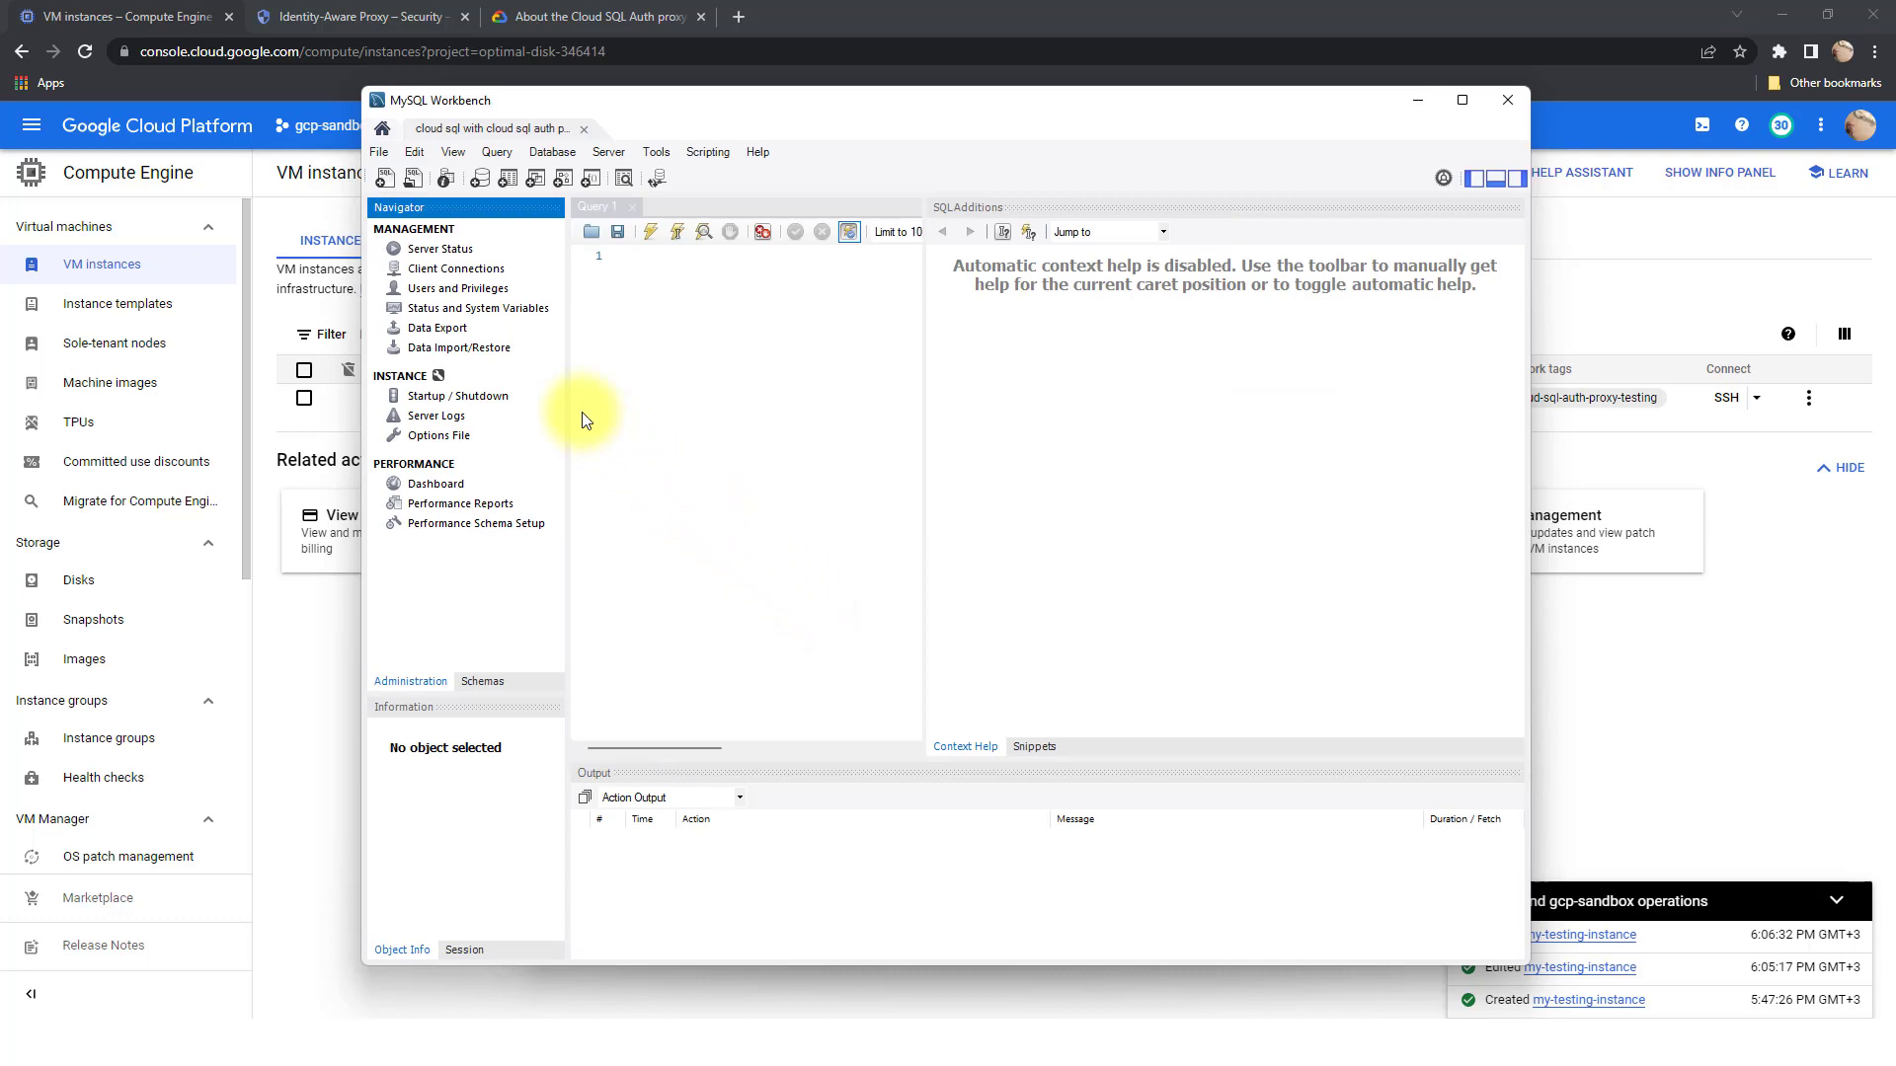
click(482, 681)
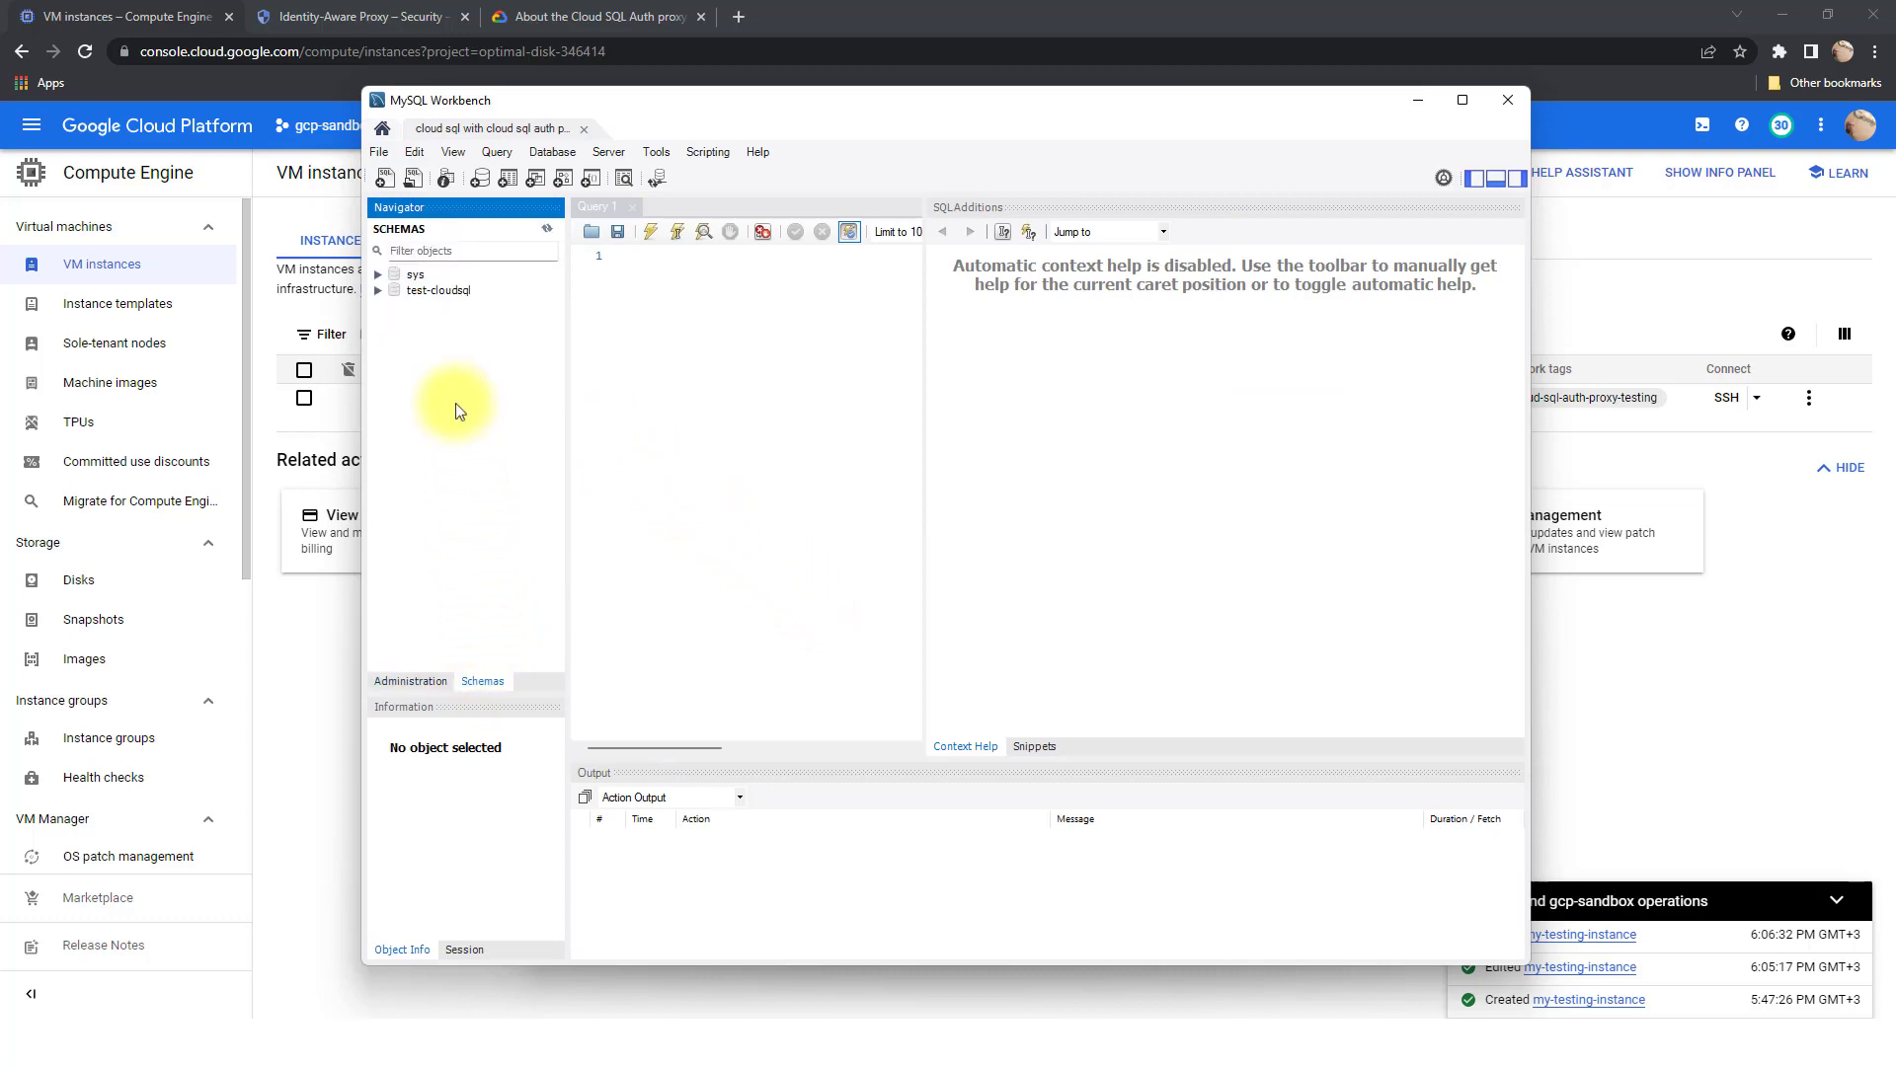
click(410, 292)
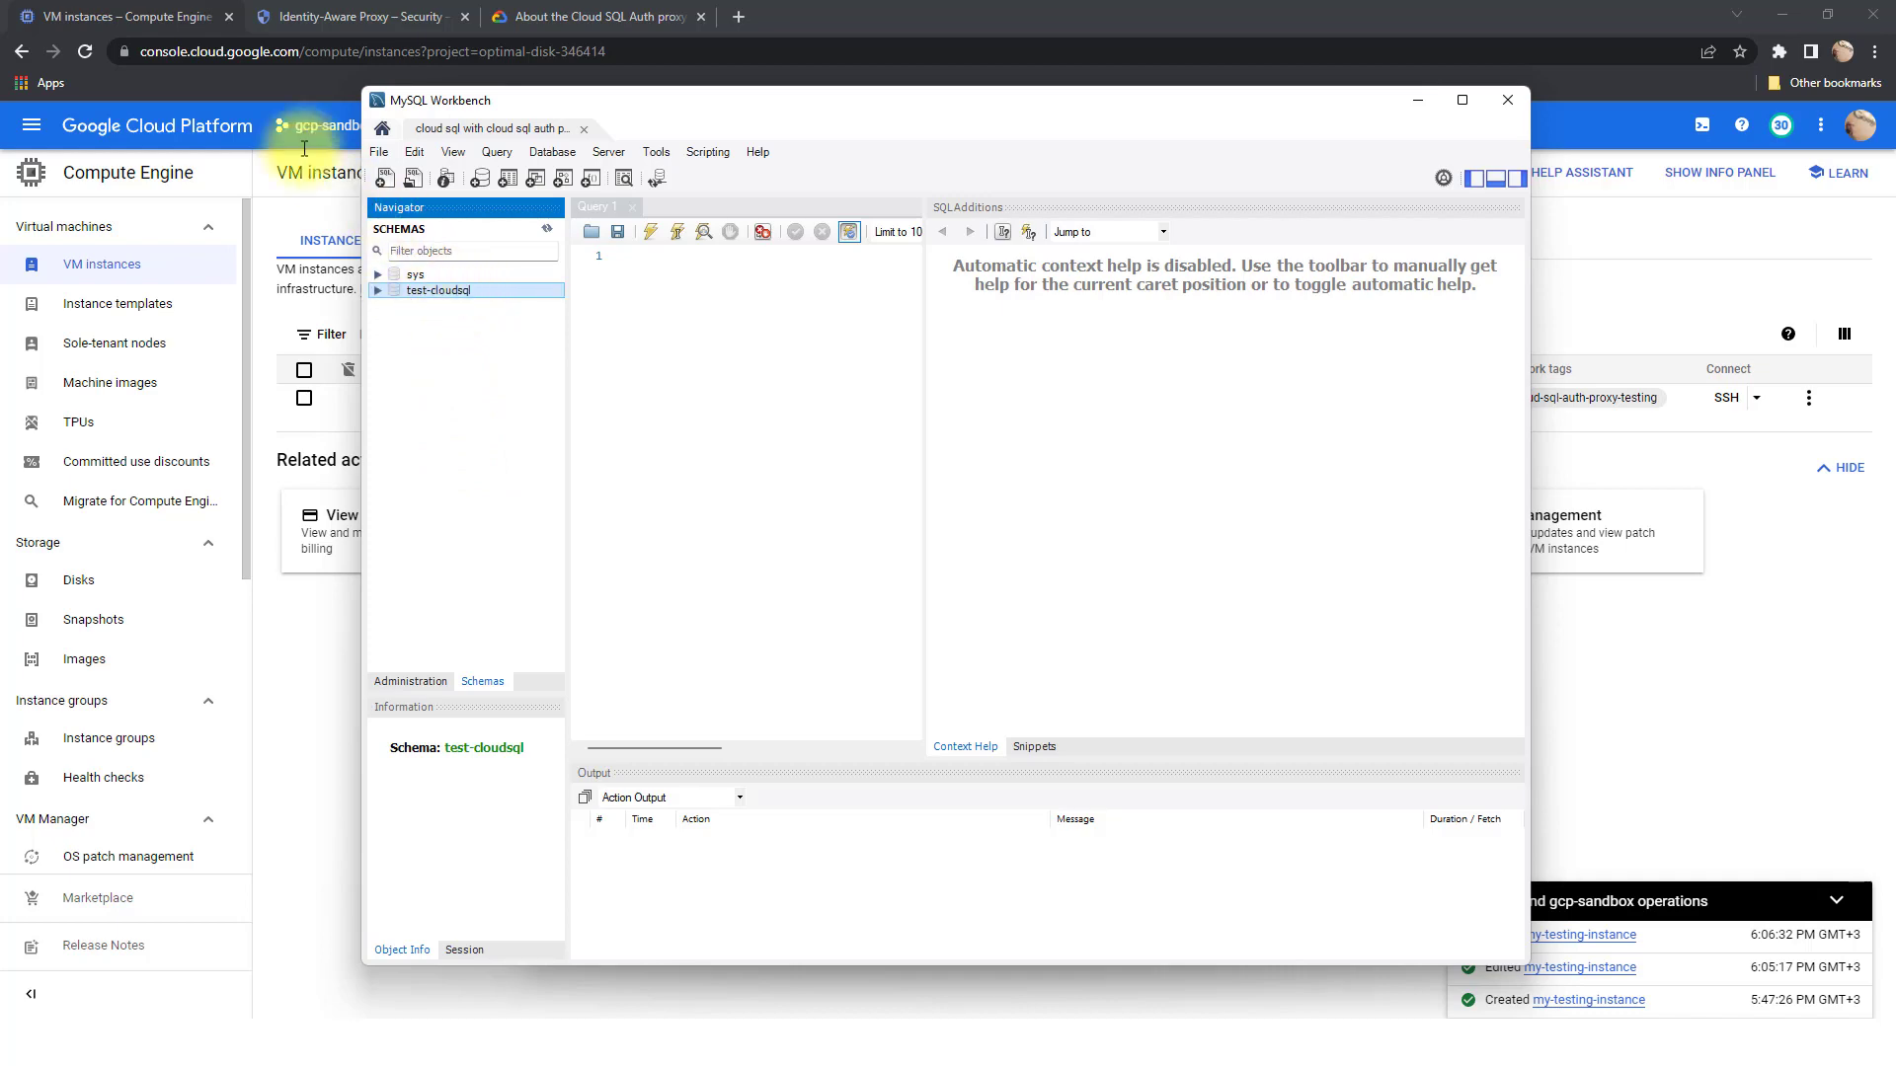
Switch back to the Google Cloud console and examine the databases of the Cloud SQL instance my-testing-instance, checking test-cloudsql
click(119, 22)
click(32, 124)
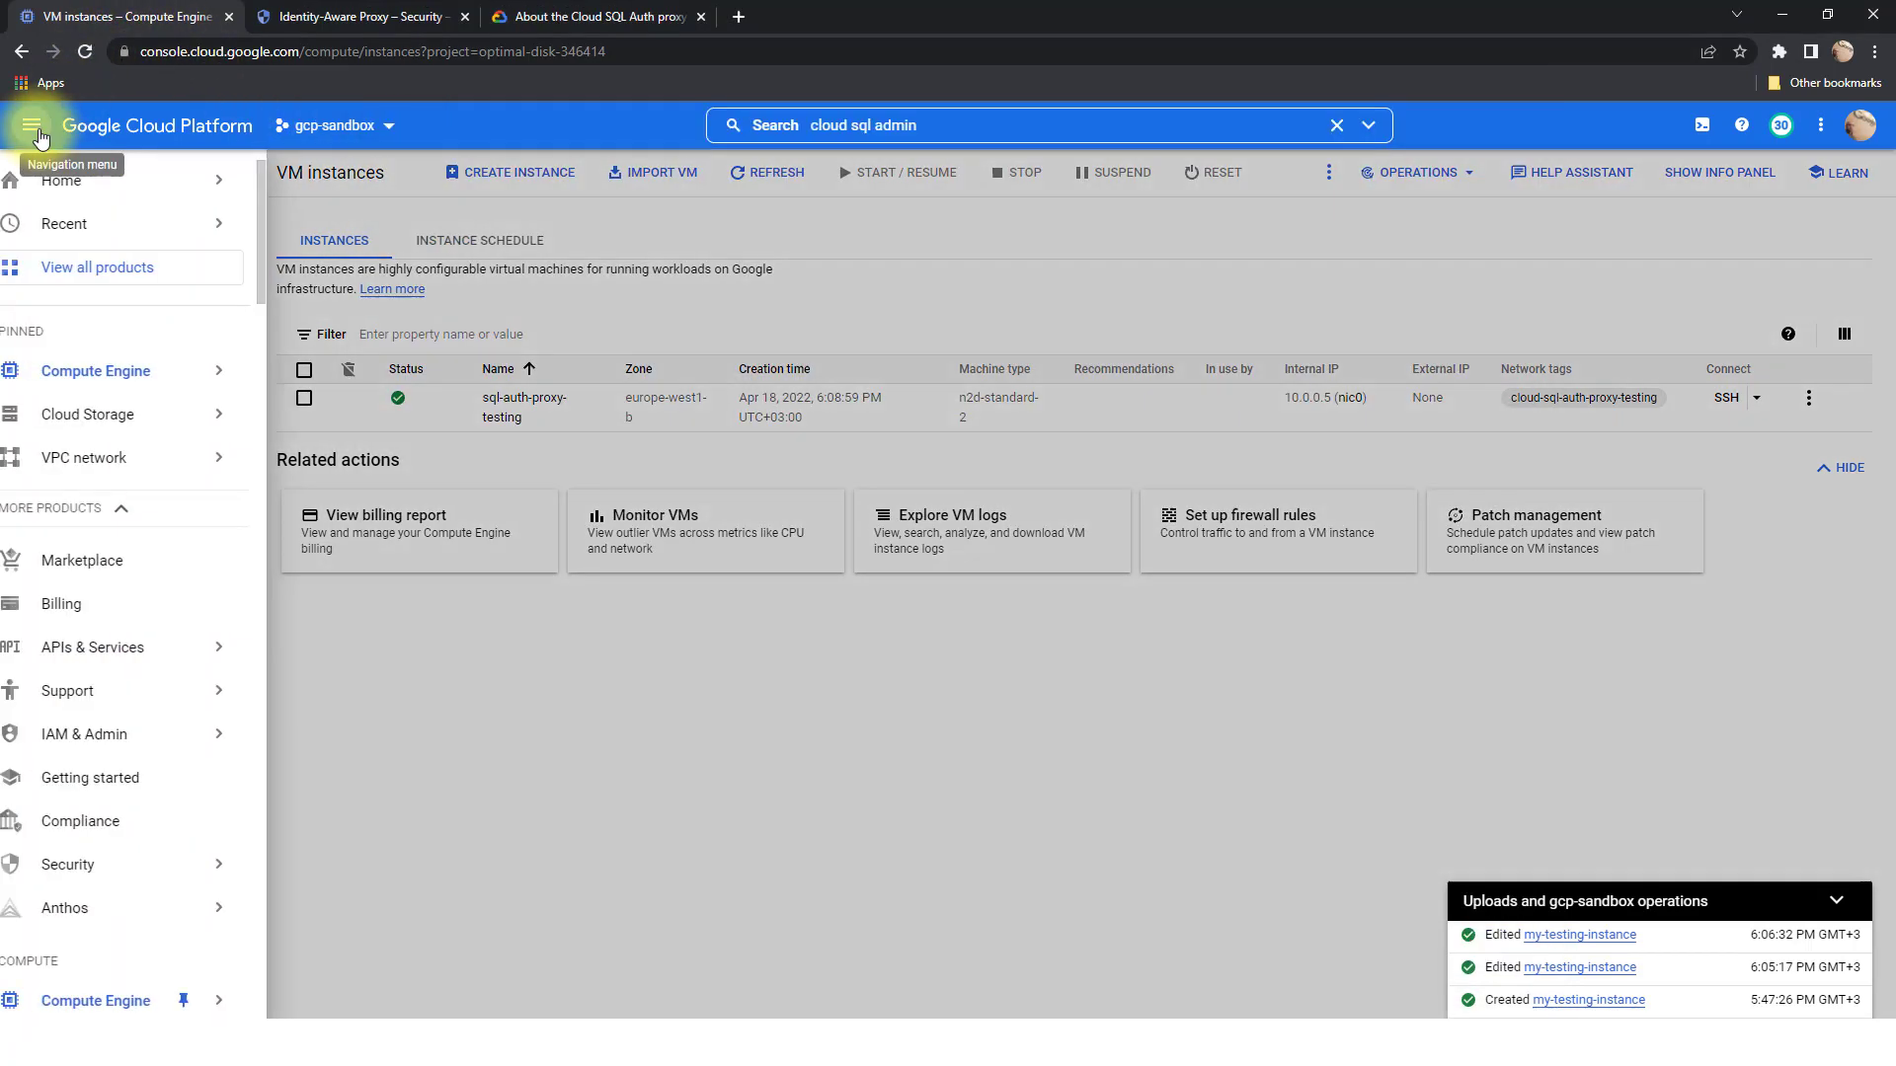
scroll(148, 692, down, 9)
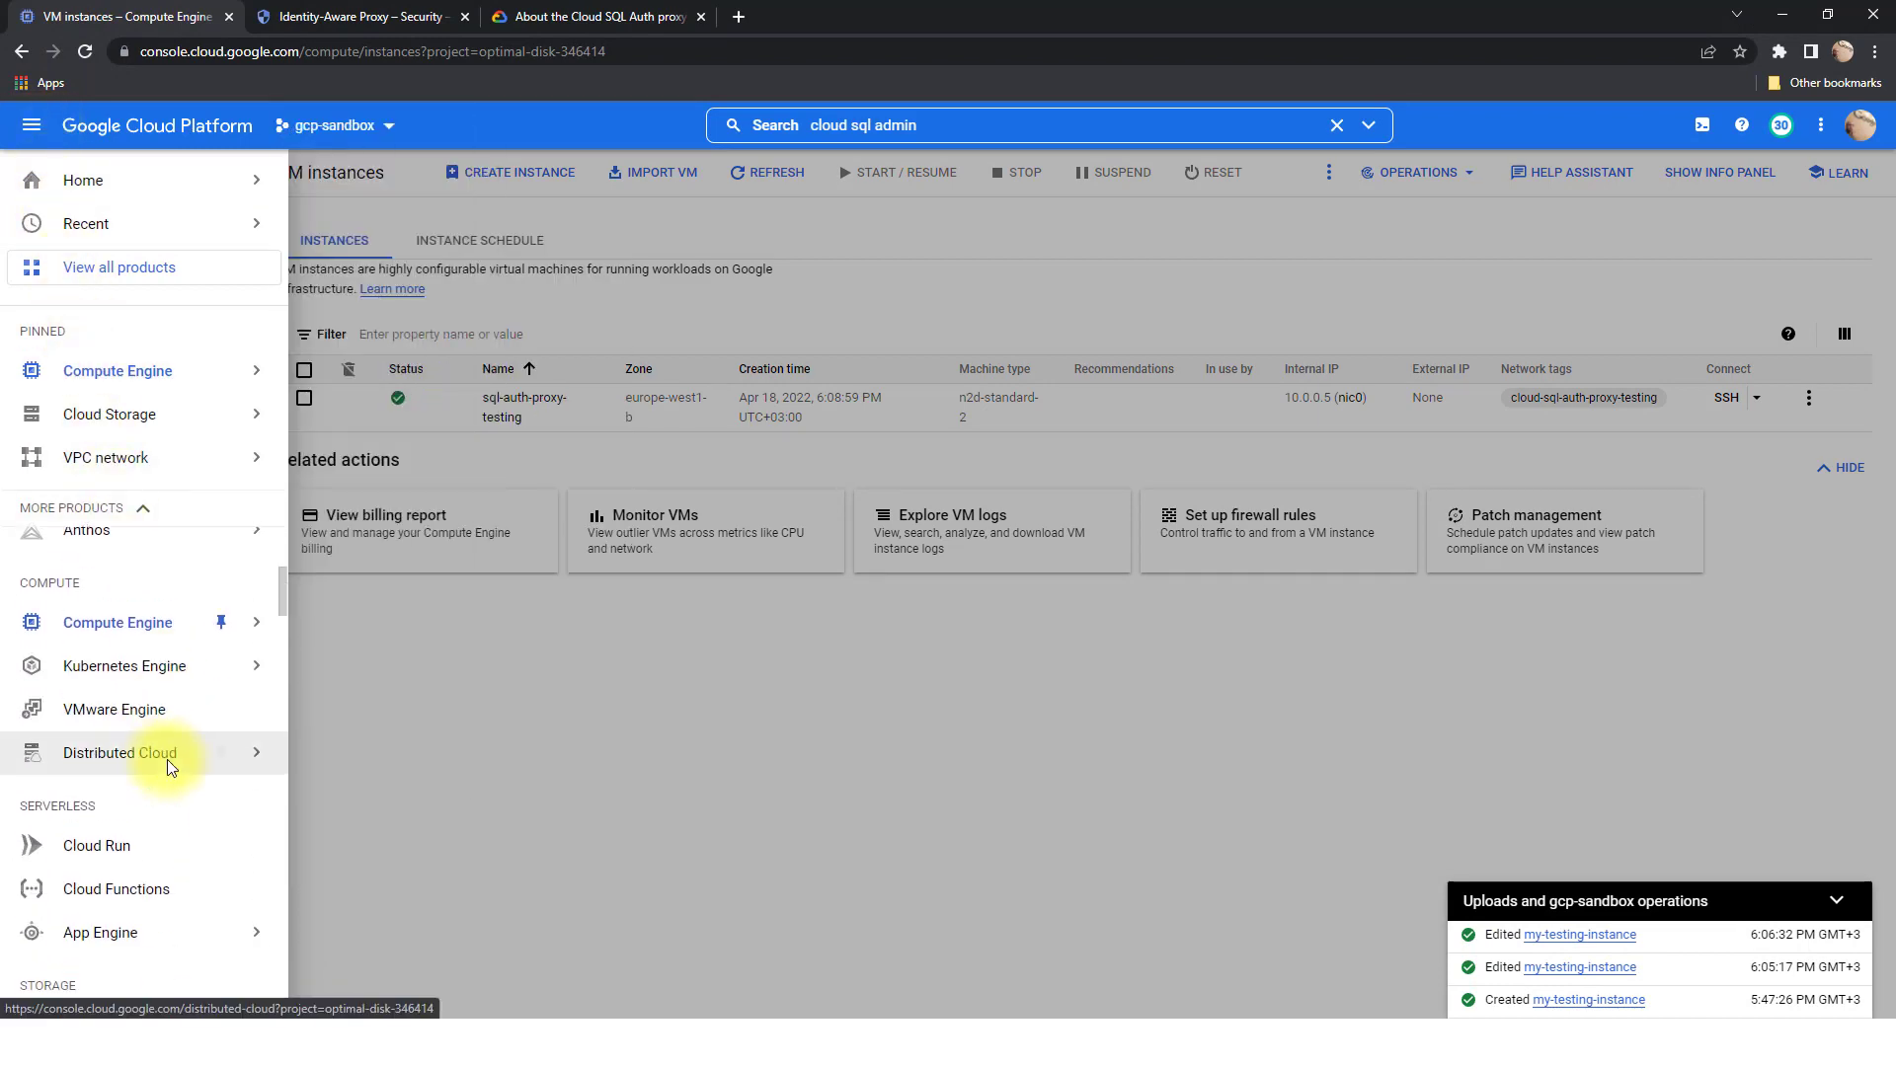
scroll(167, 760, down, 5)
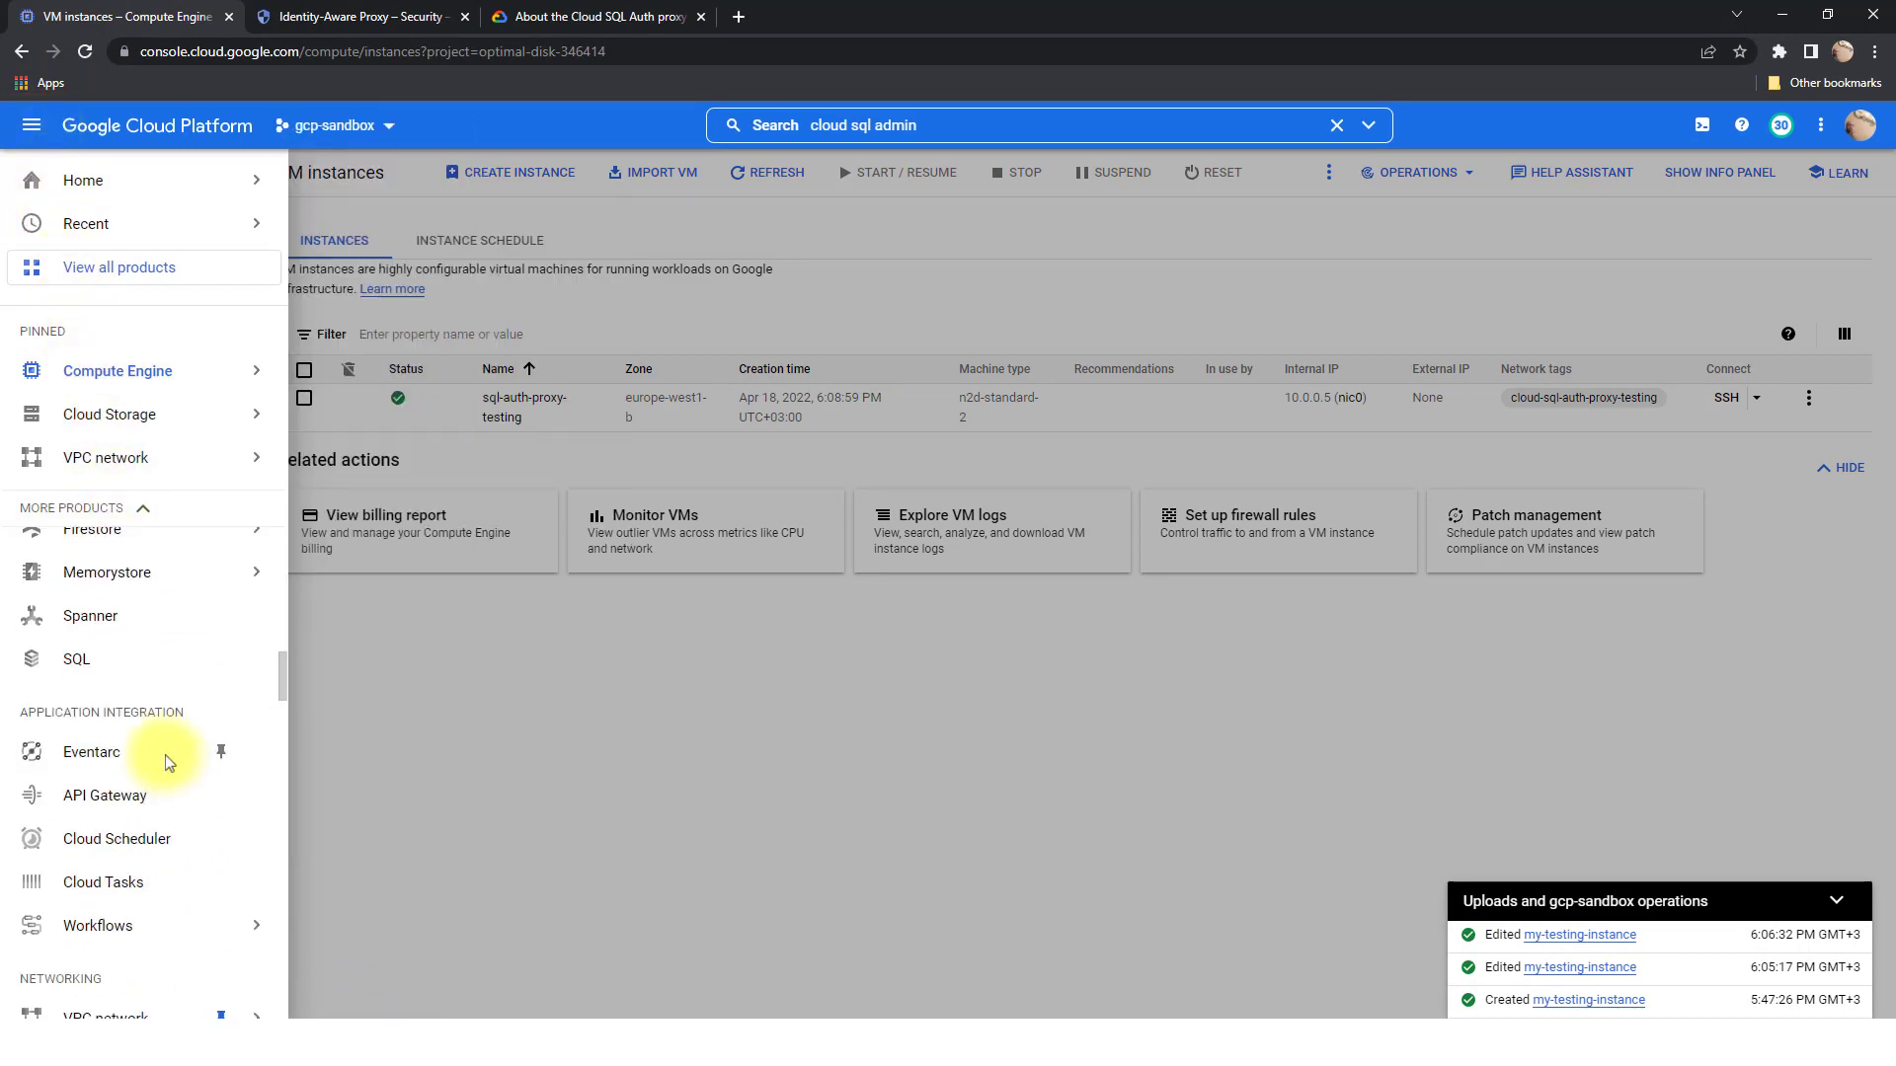
click(126, 664)
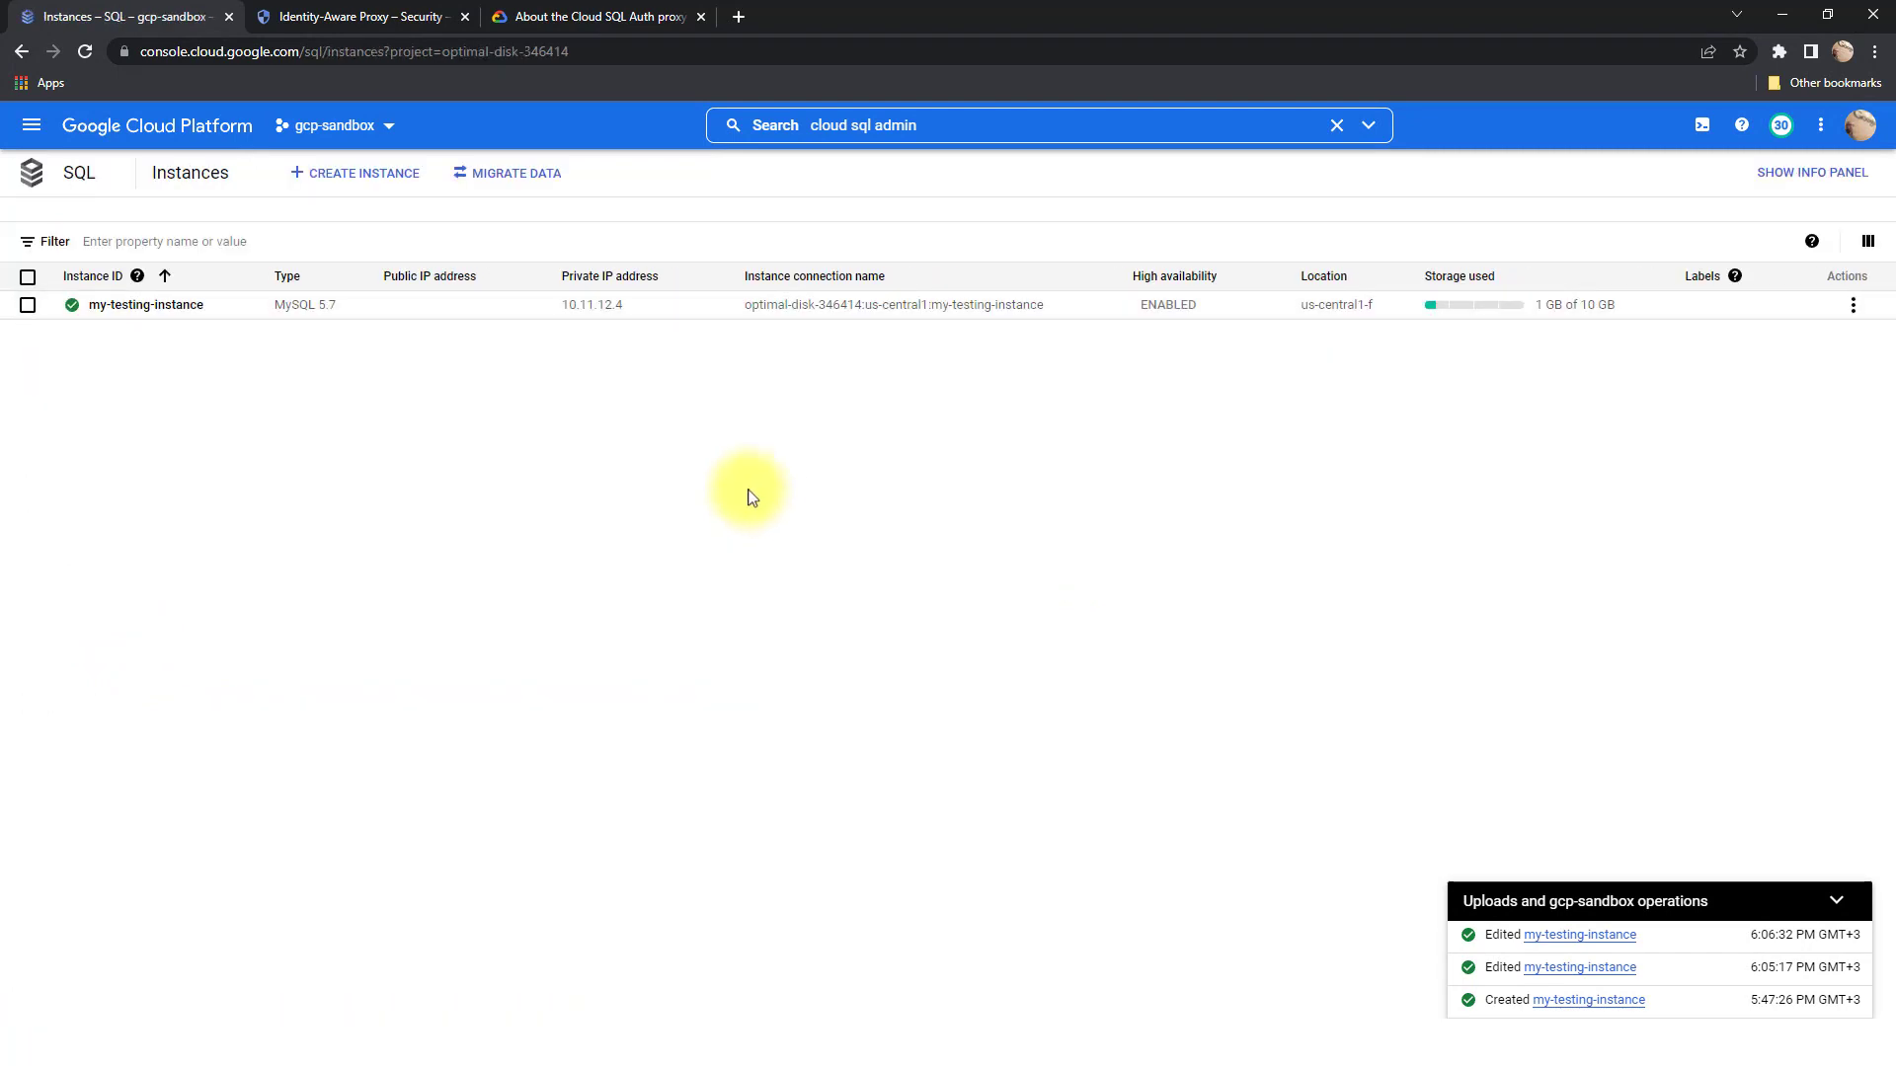
click(146, 306)
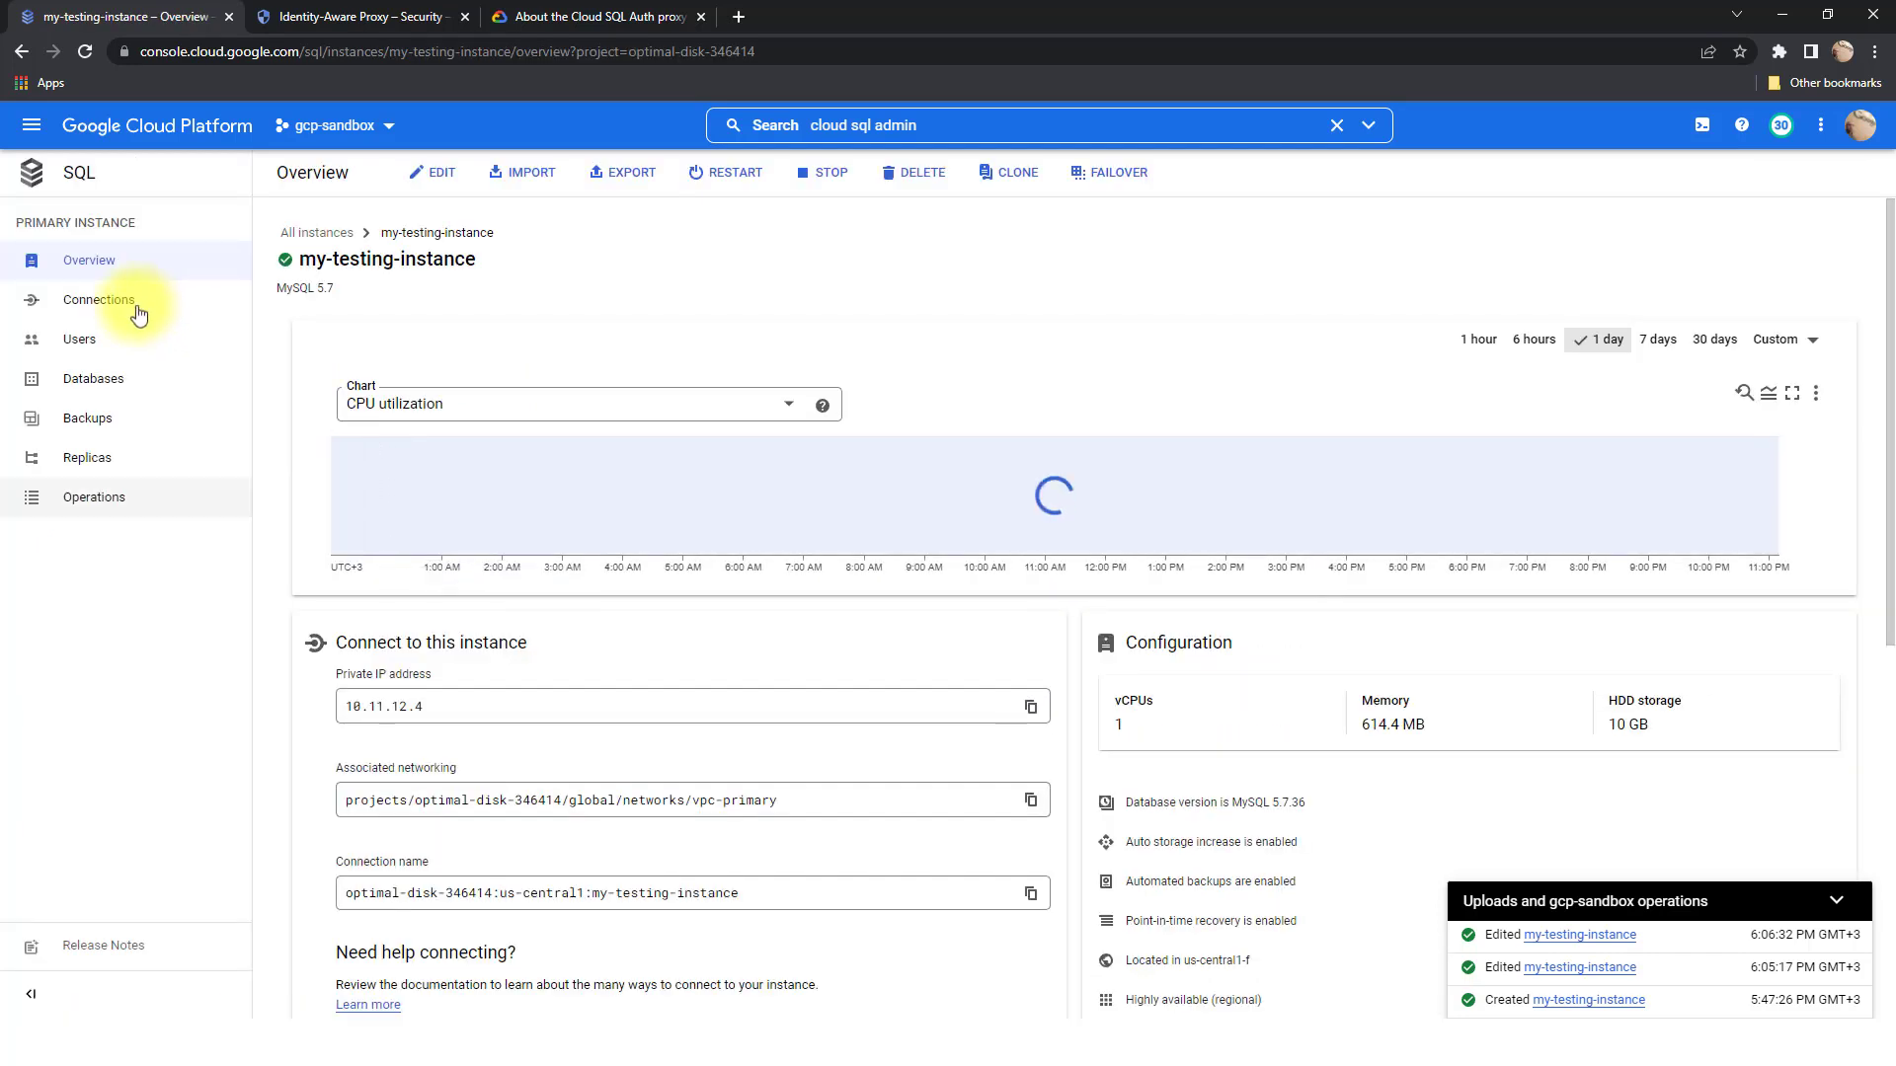
click(112, 306)
click(139, 381)
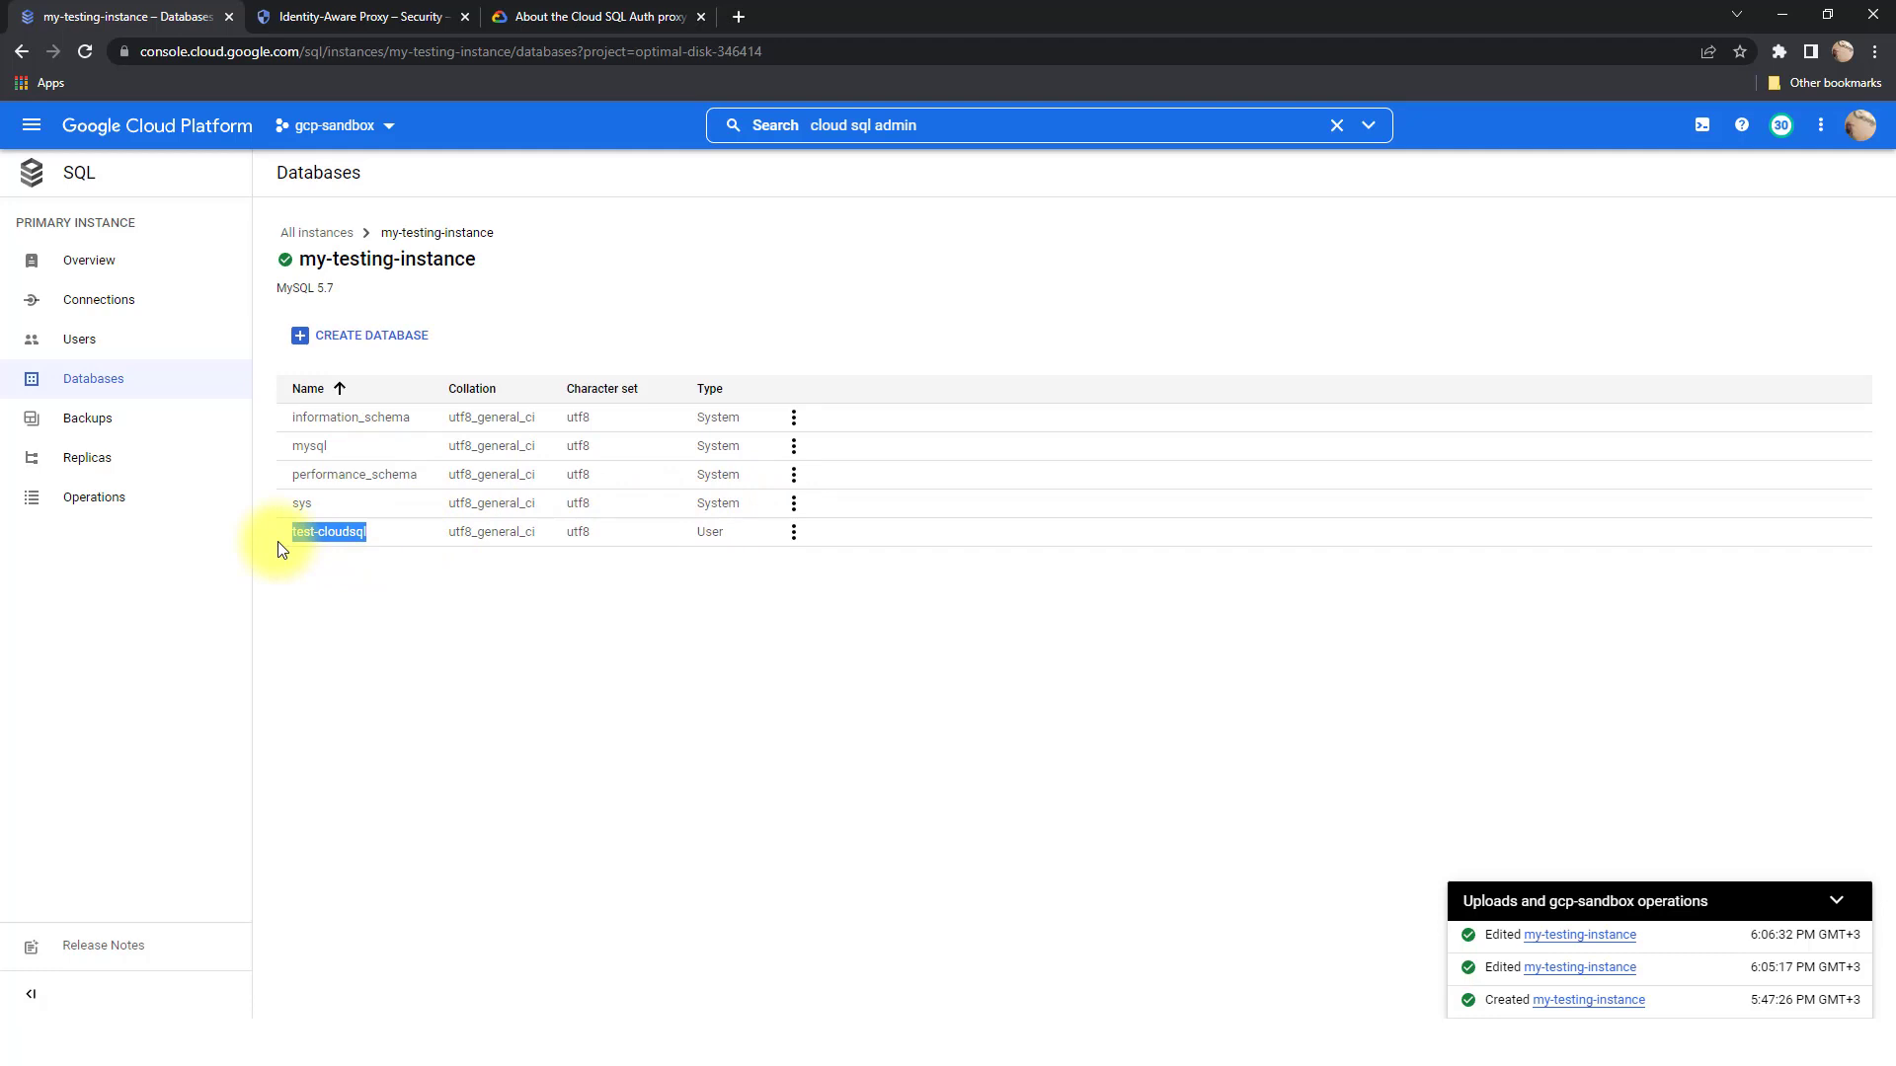
click(1339, 1047)
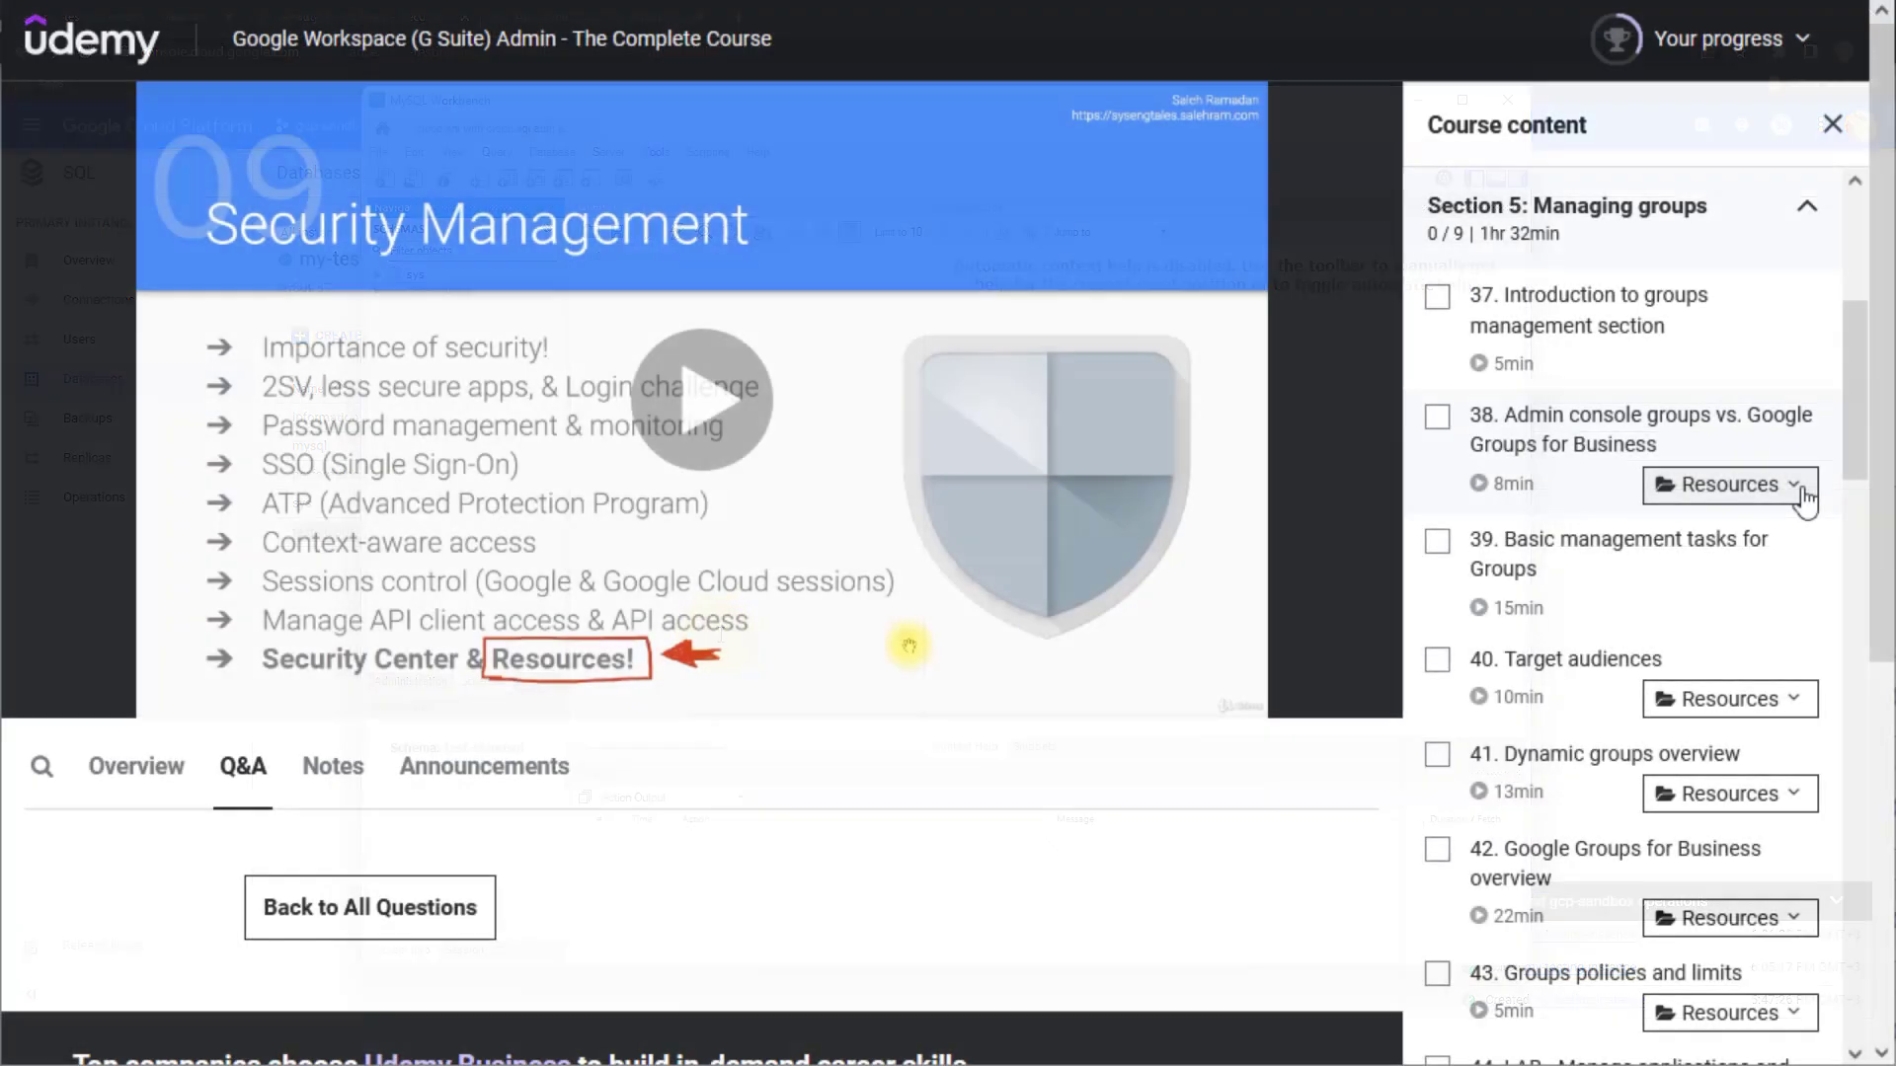
click(1793, 485)
drag(1864, 448, 1803, 727)
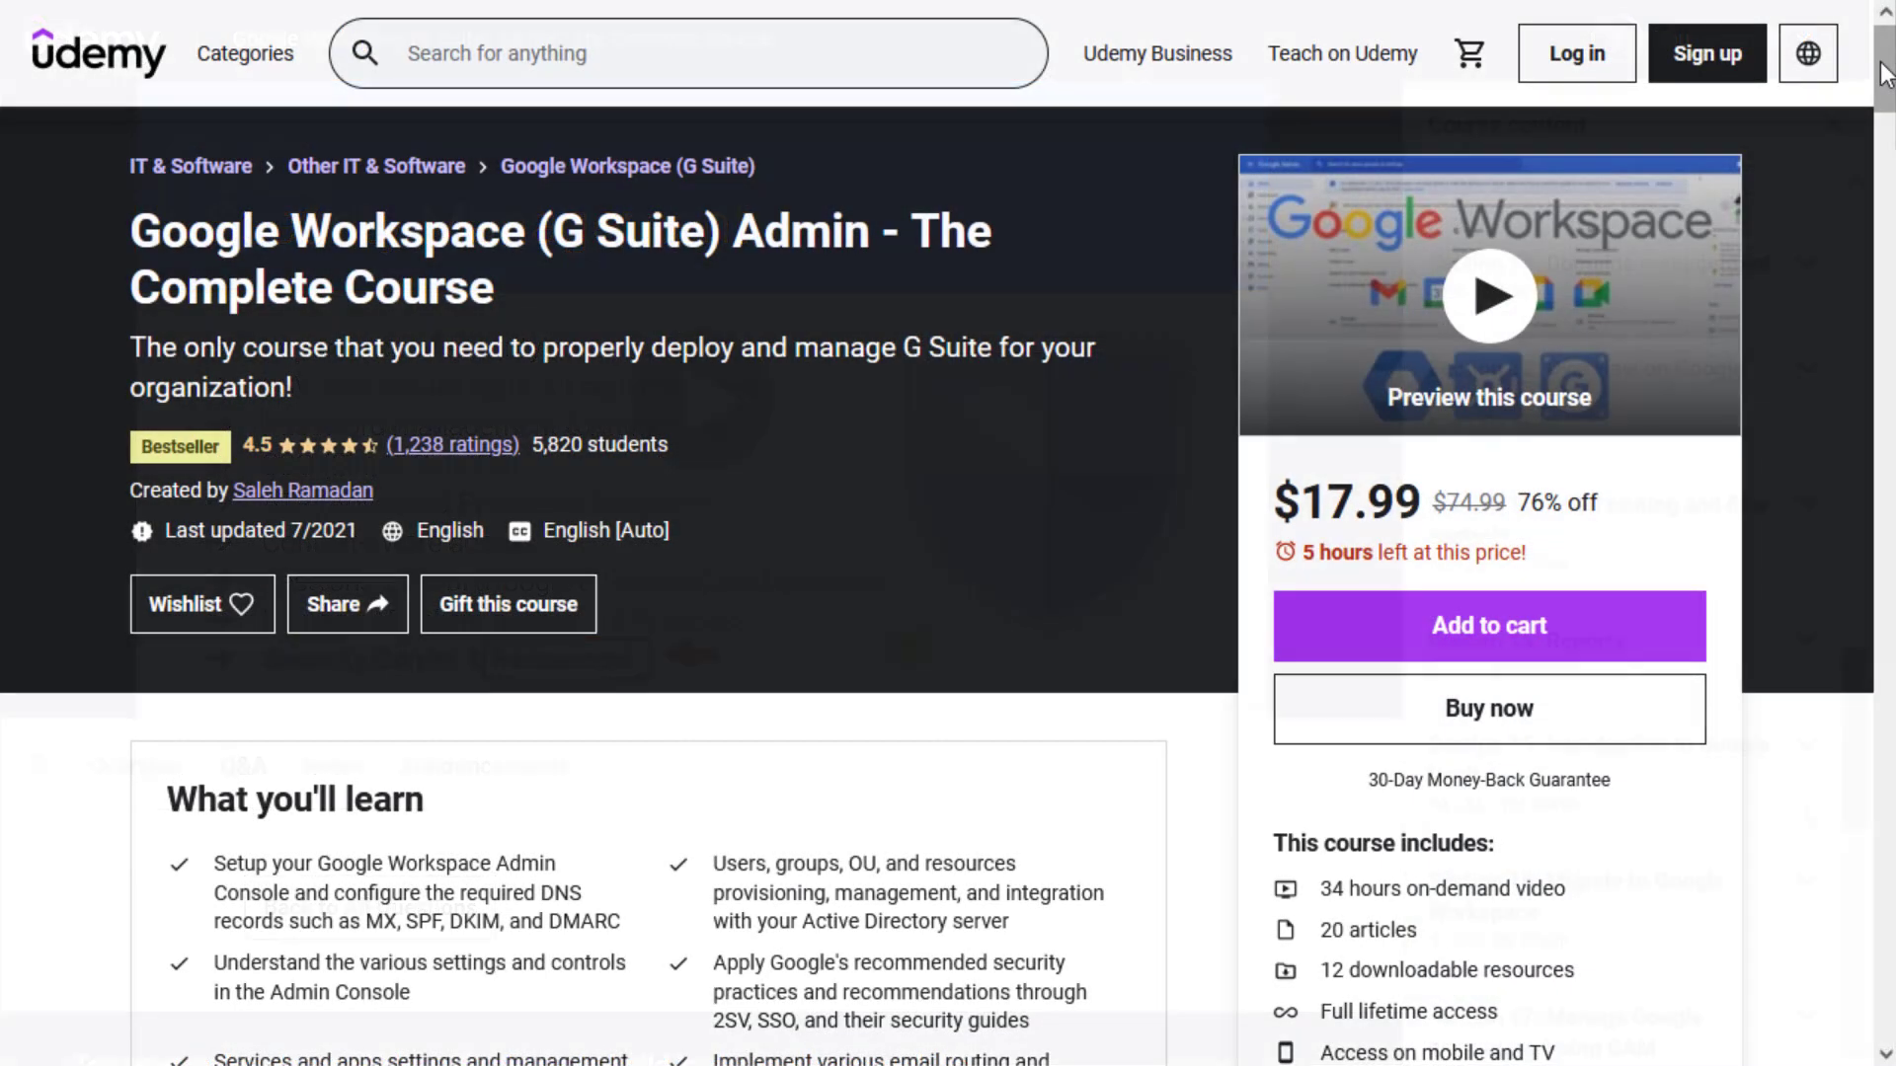
drag(1884, 74, 1878, 109)
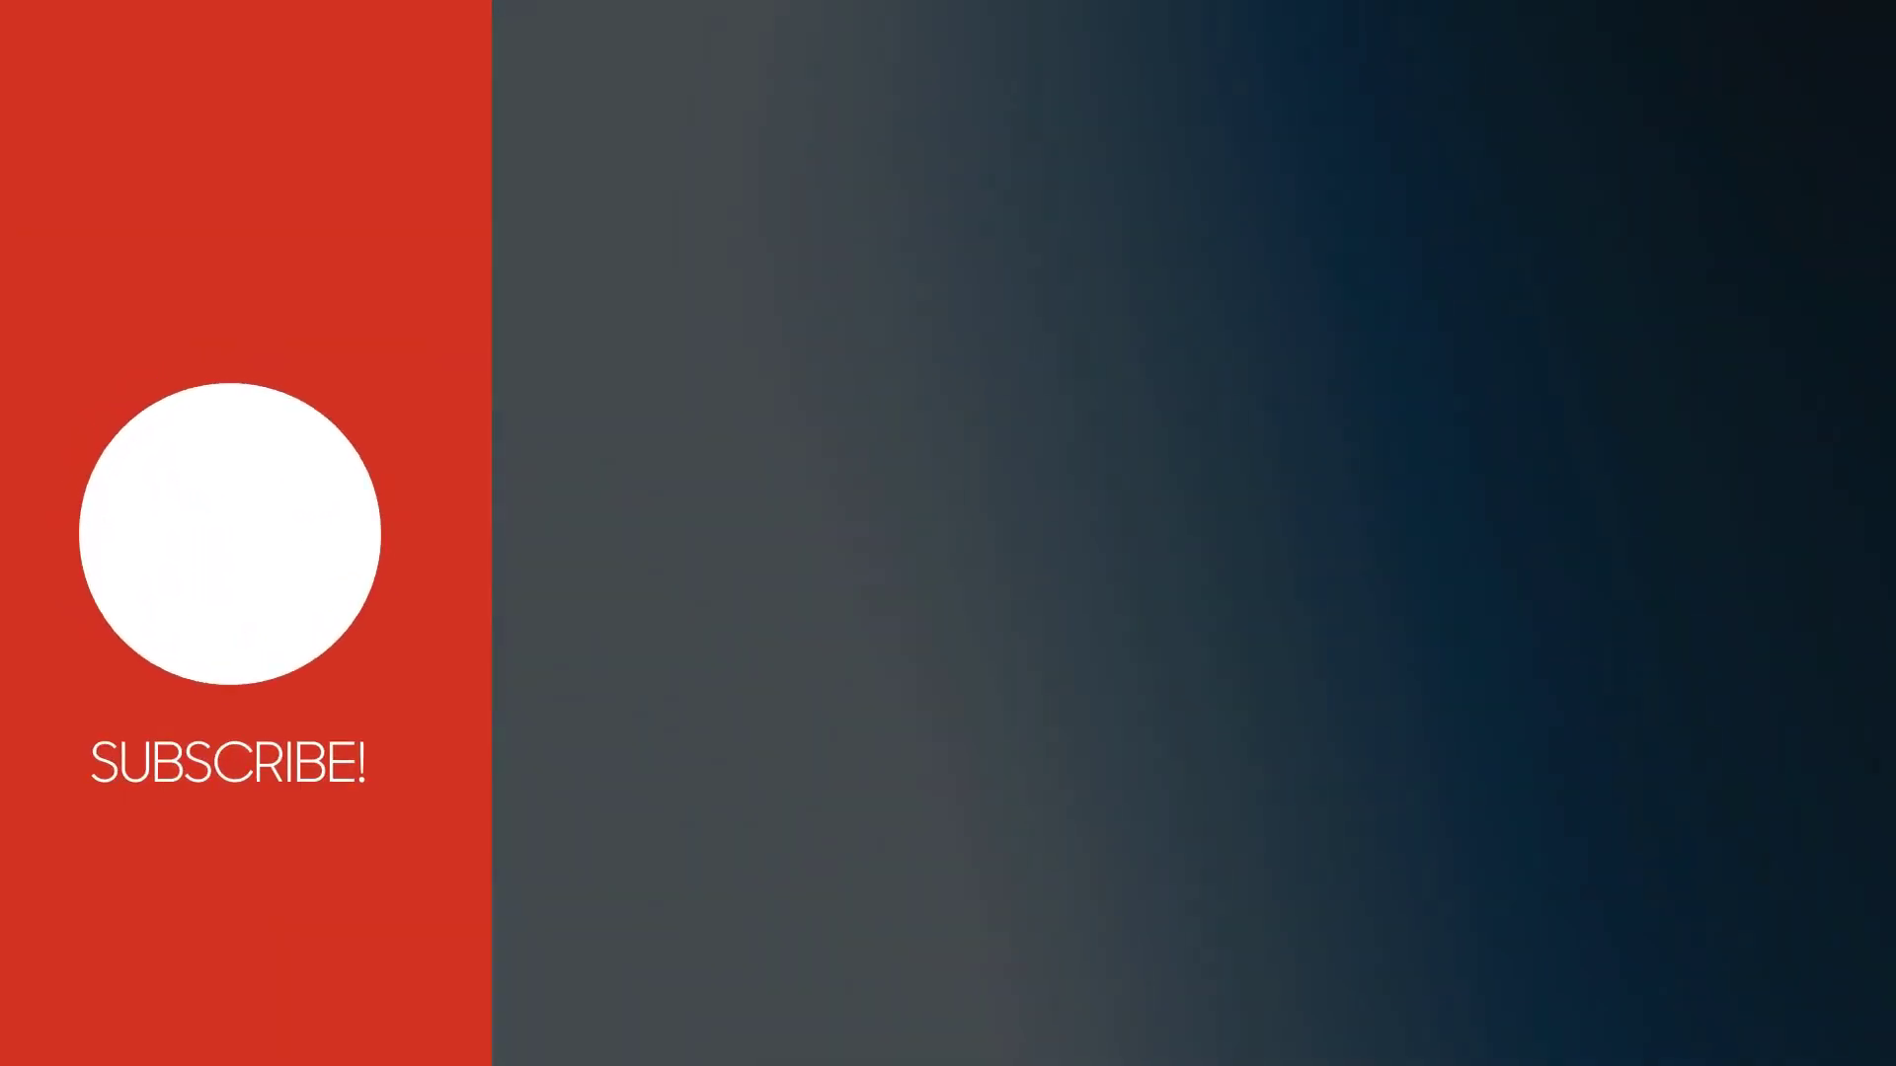